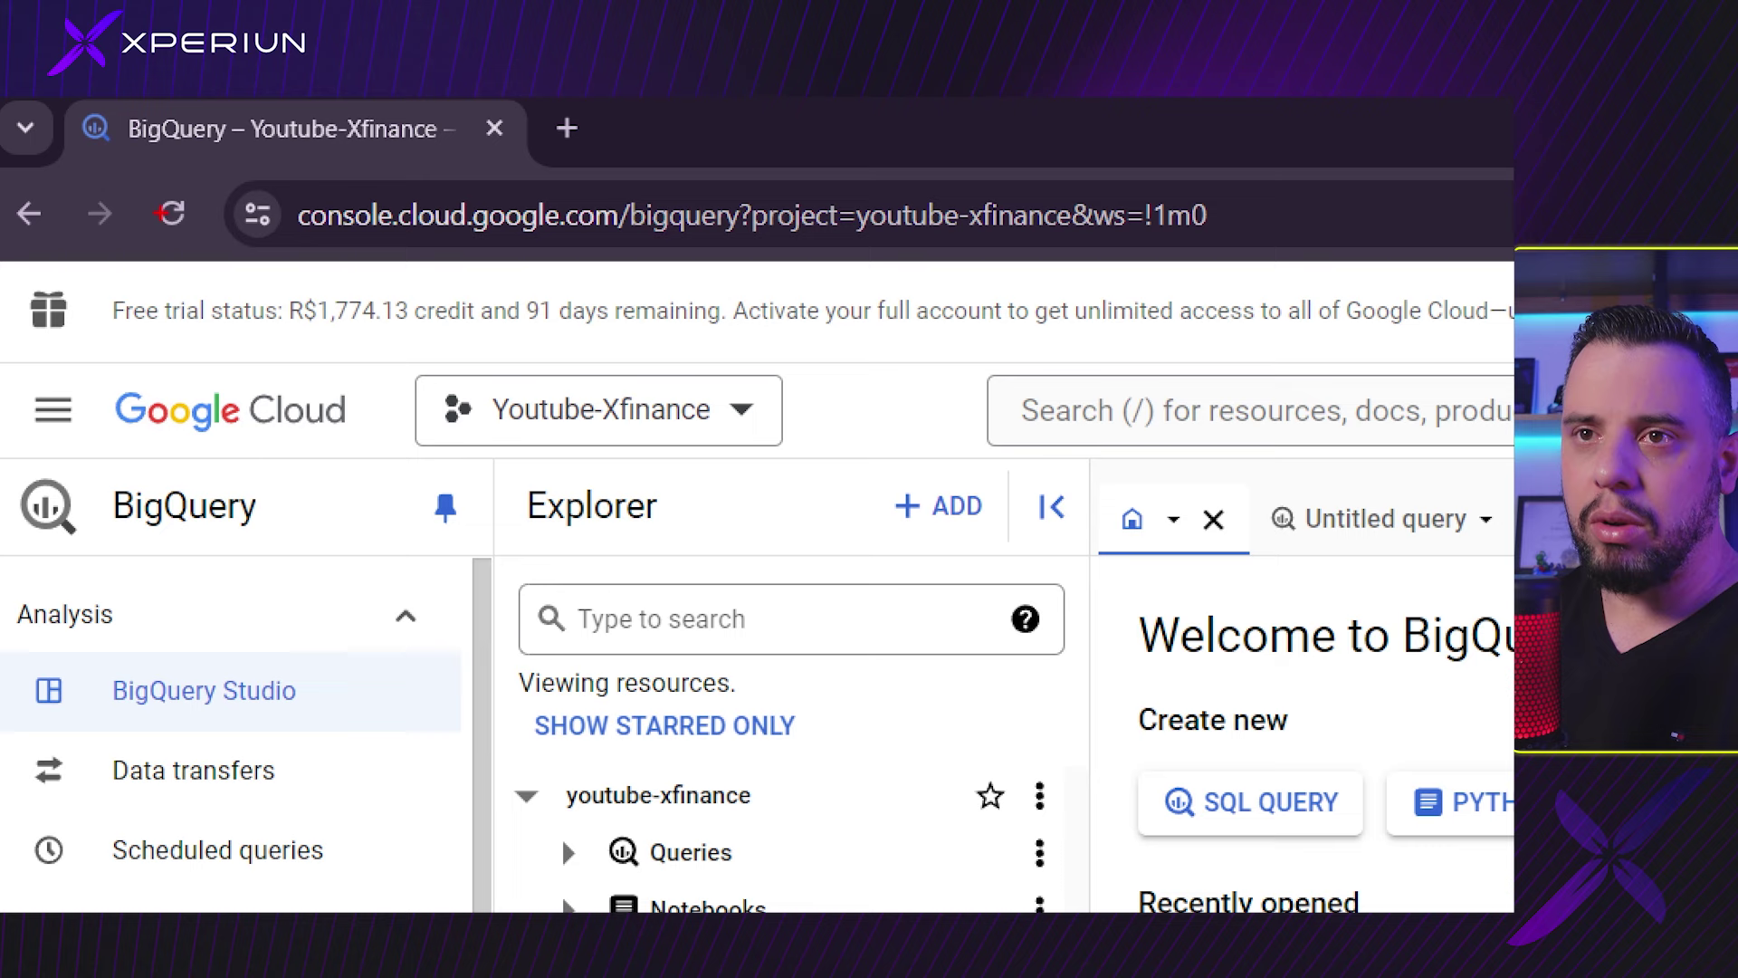
Step: Reload BigQuery Studio and preview the rows of the transactions table in the youtube-xfinance project's xfinance_dataset
click(172, 214)
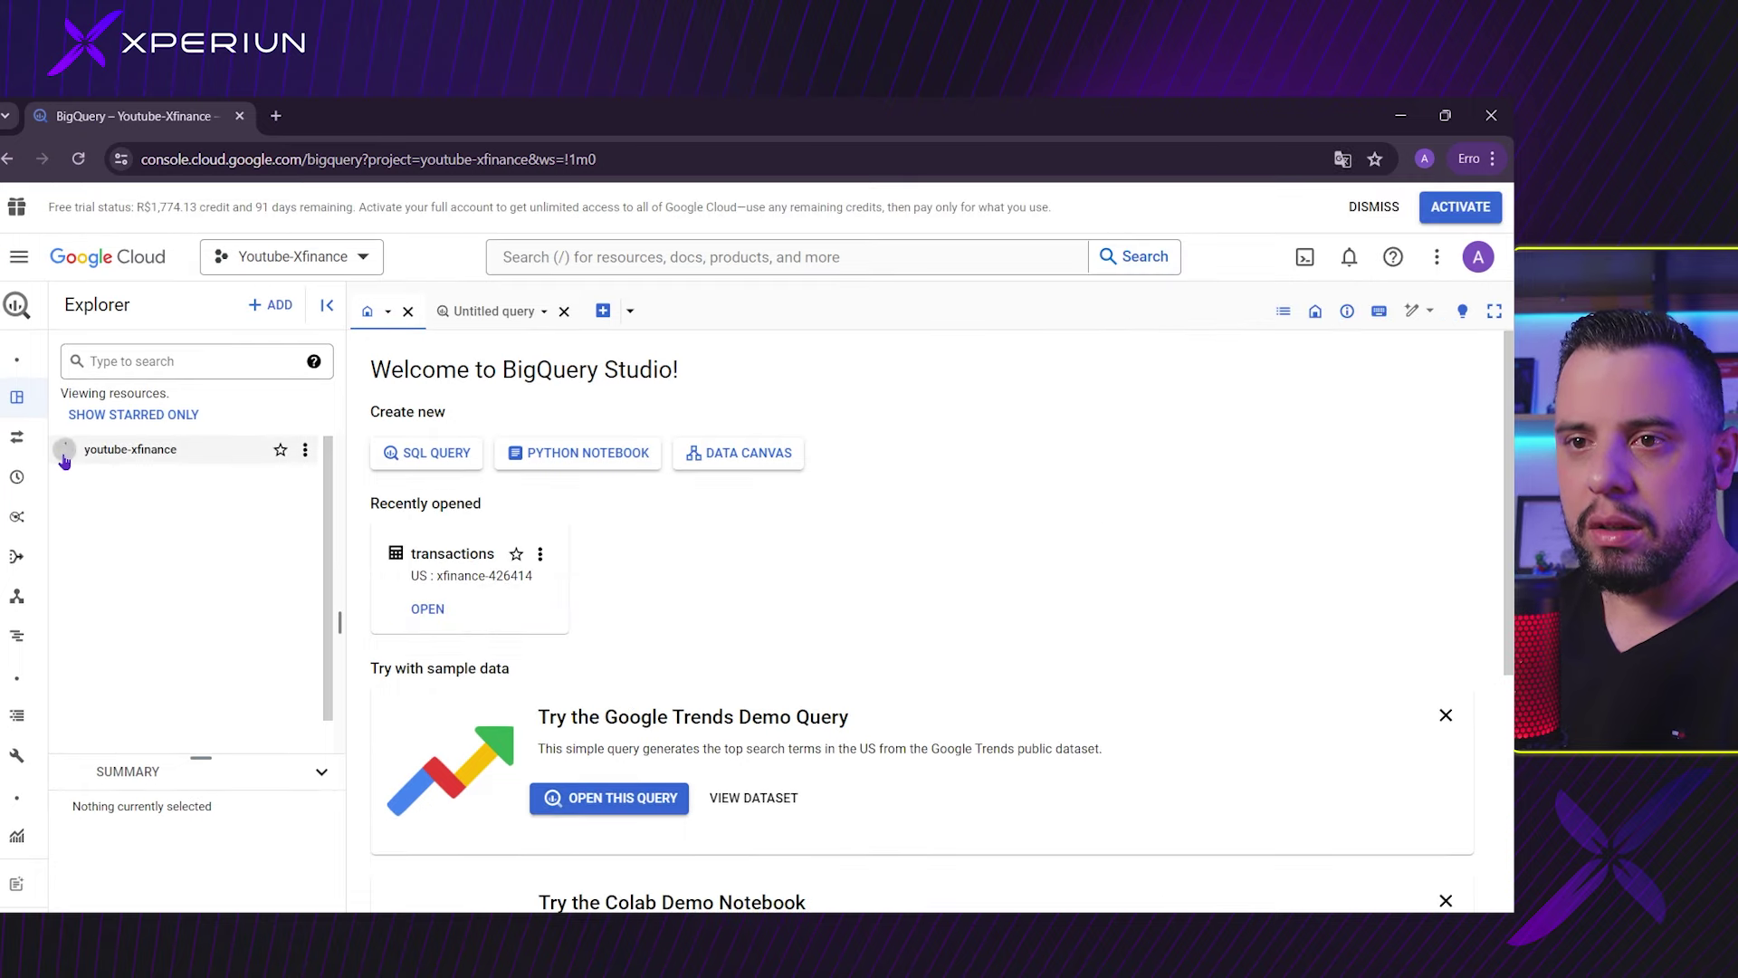
click(65, 449)
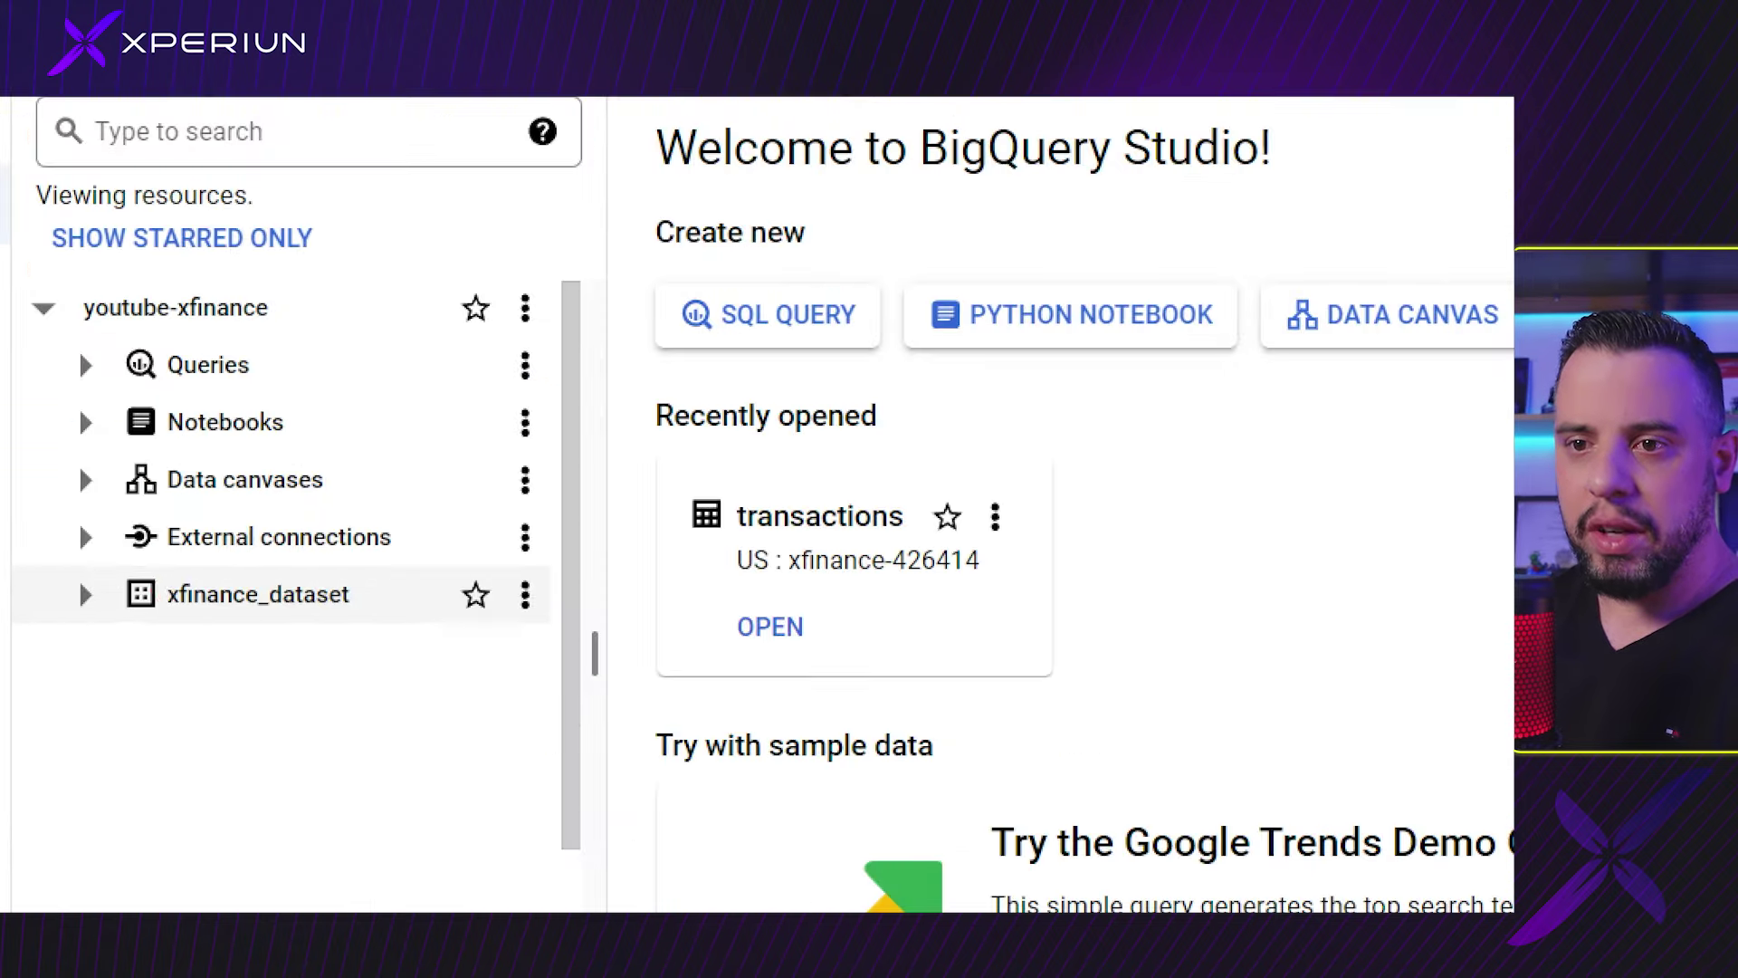
drag(91, 570, 227, 616)
click(85, 594)
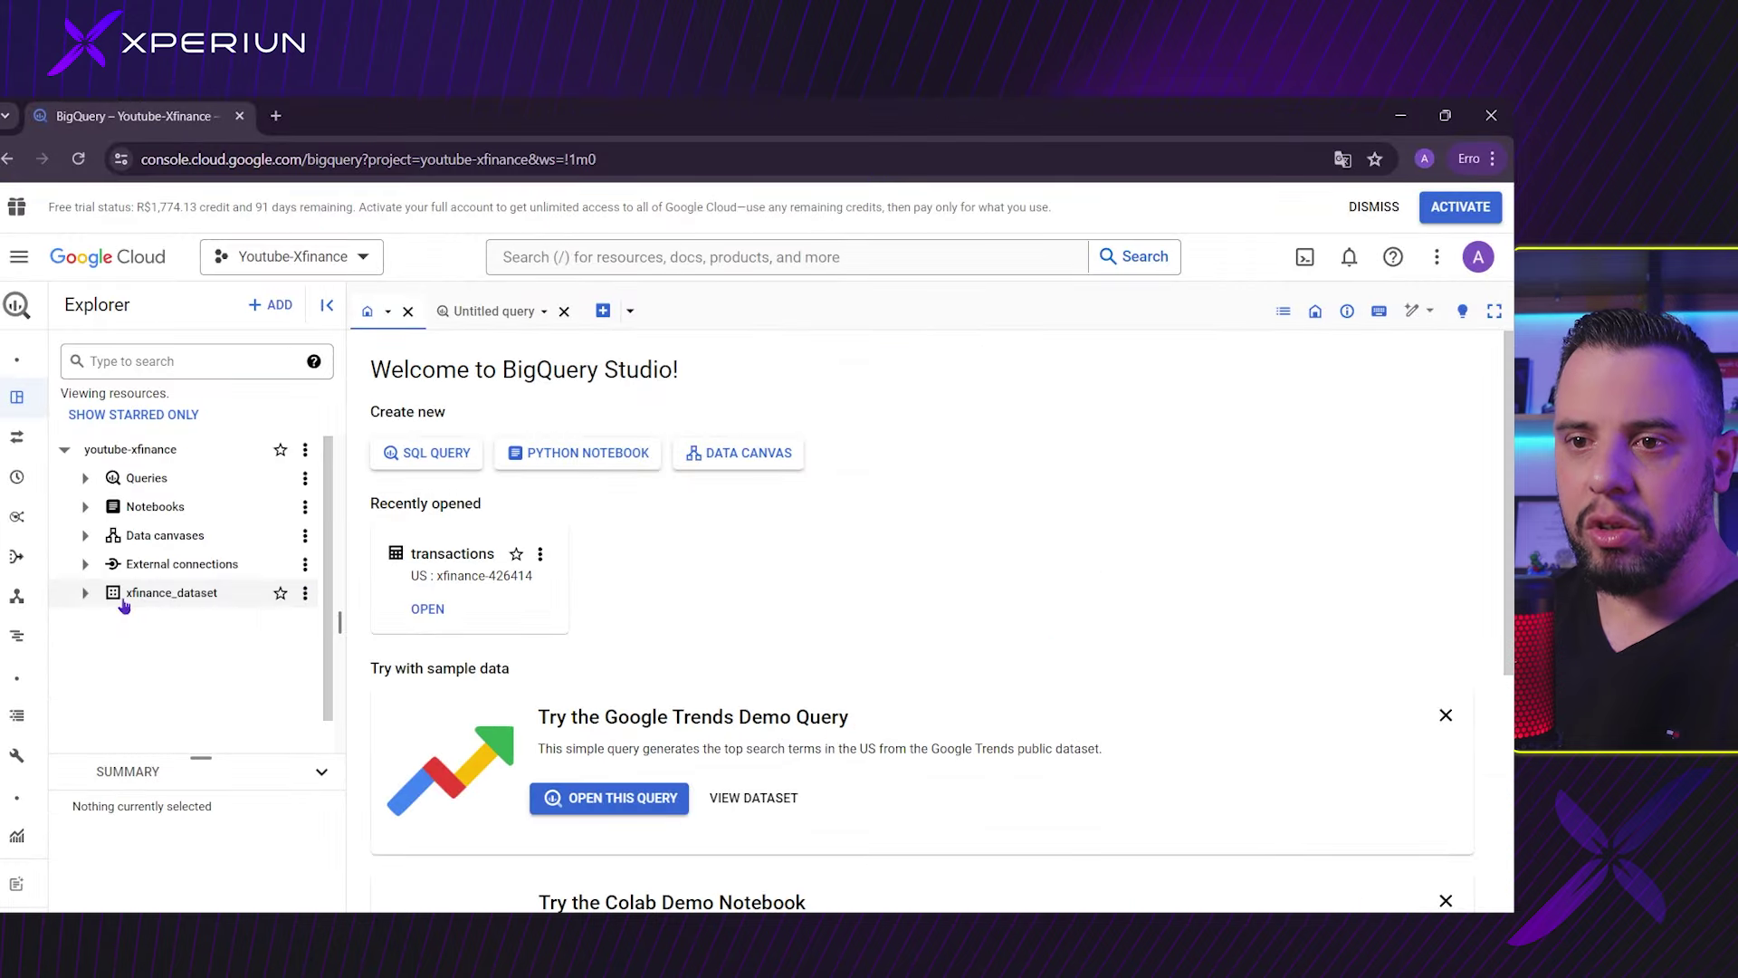
click(174, 624)
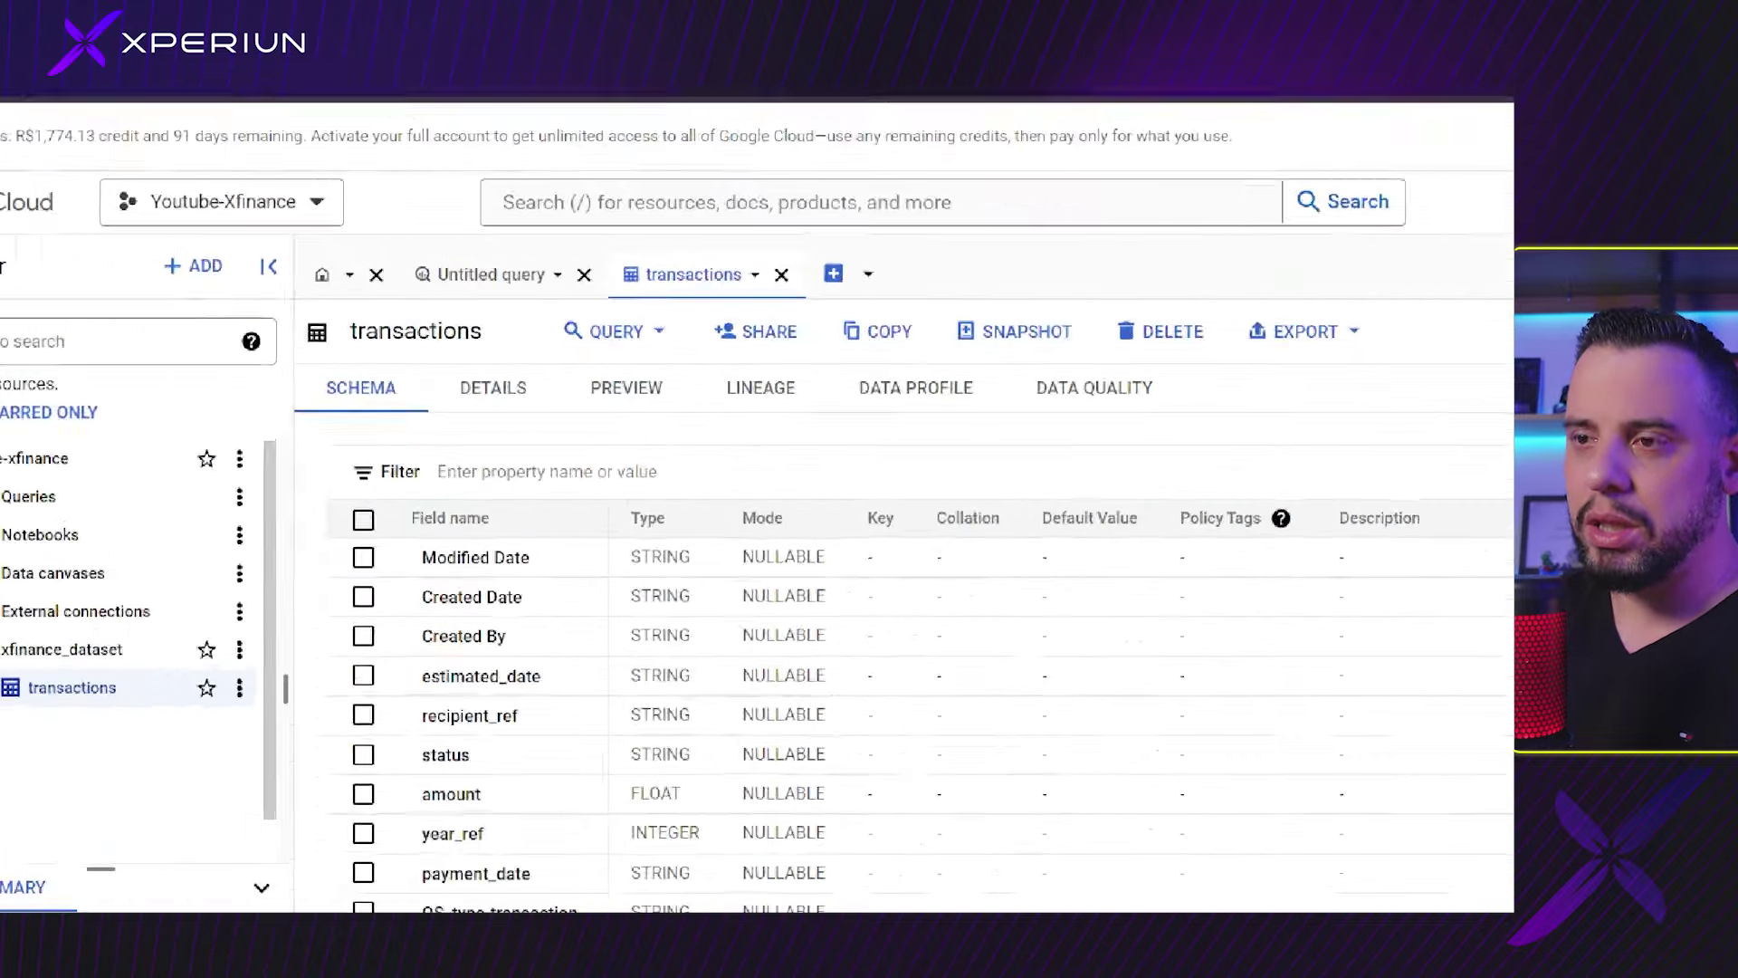
click(630, 388)
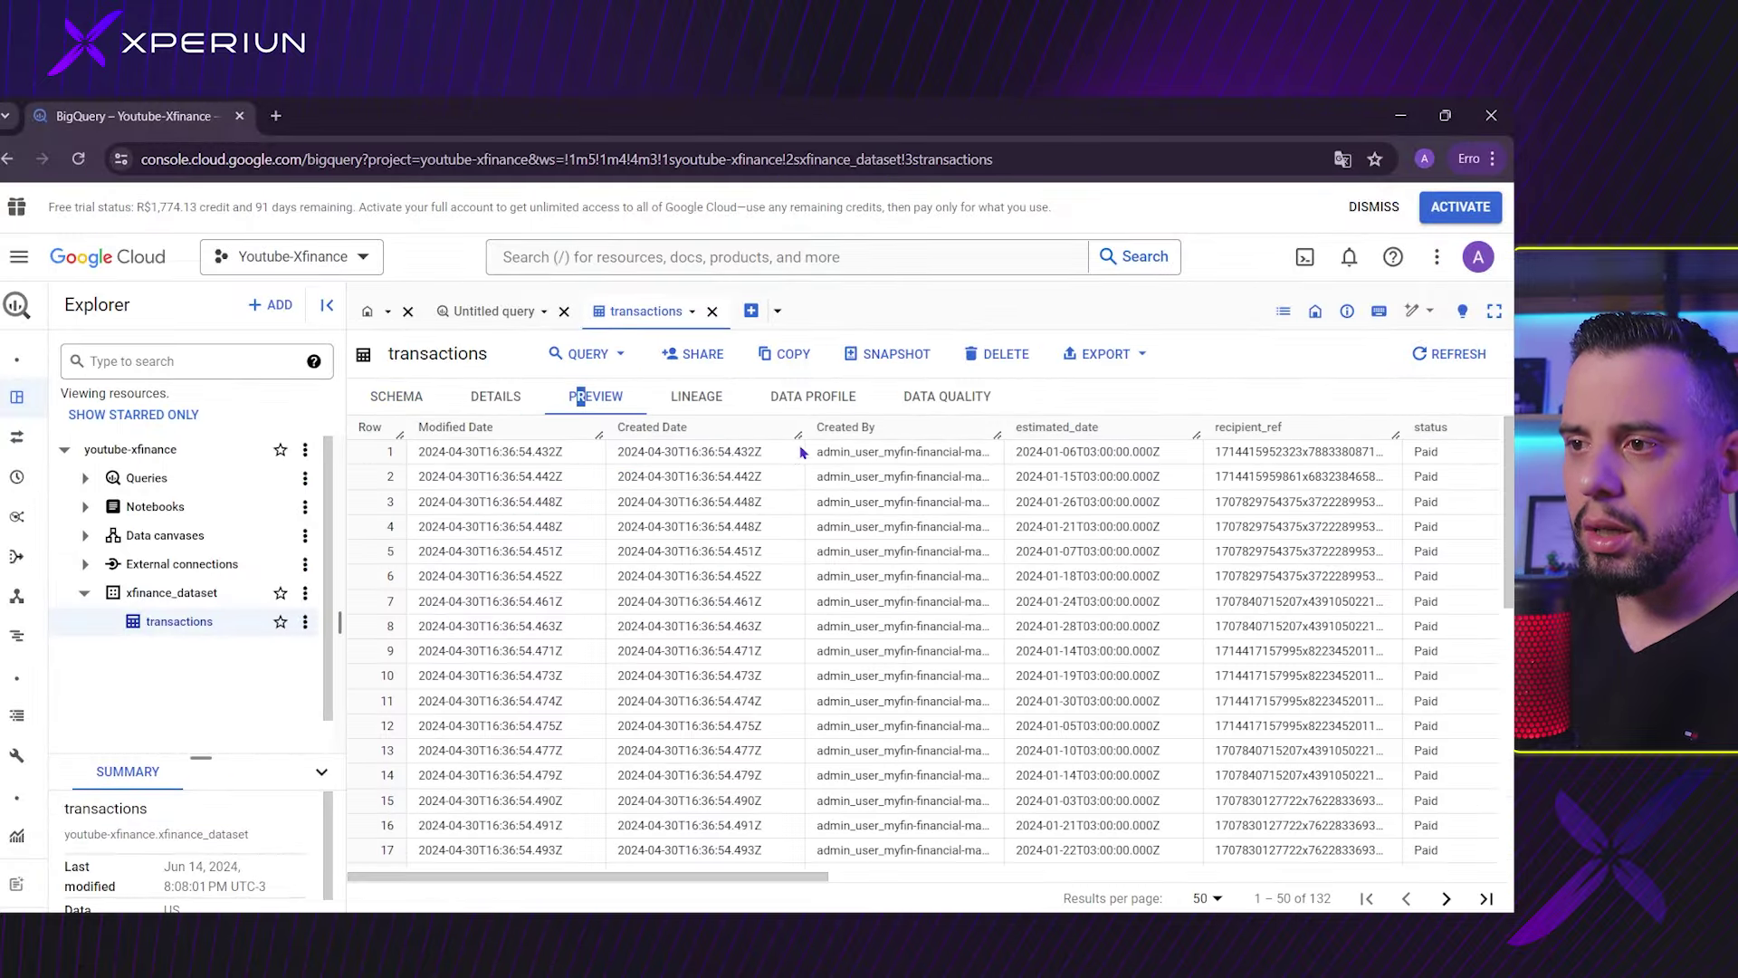
drag(774, 847, 1268, 871)
scroll(610, 249, up, 5)
click(610, 249)
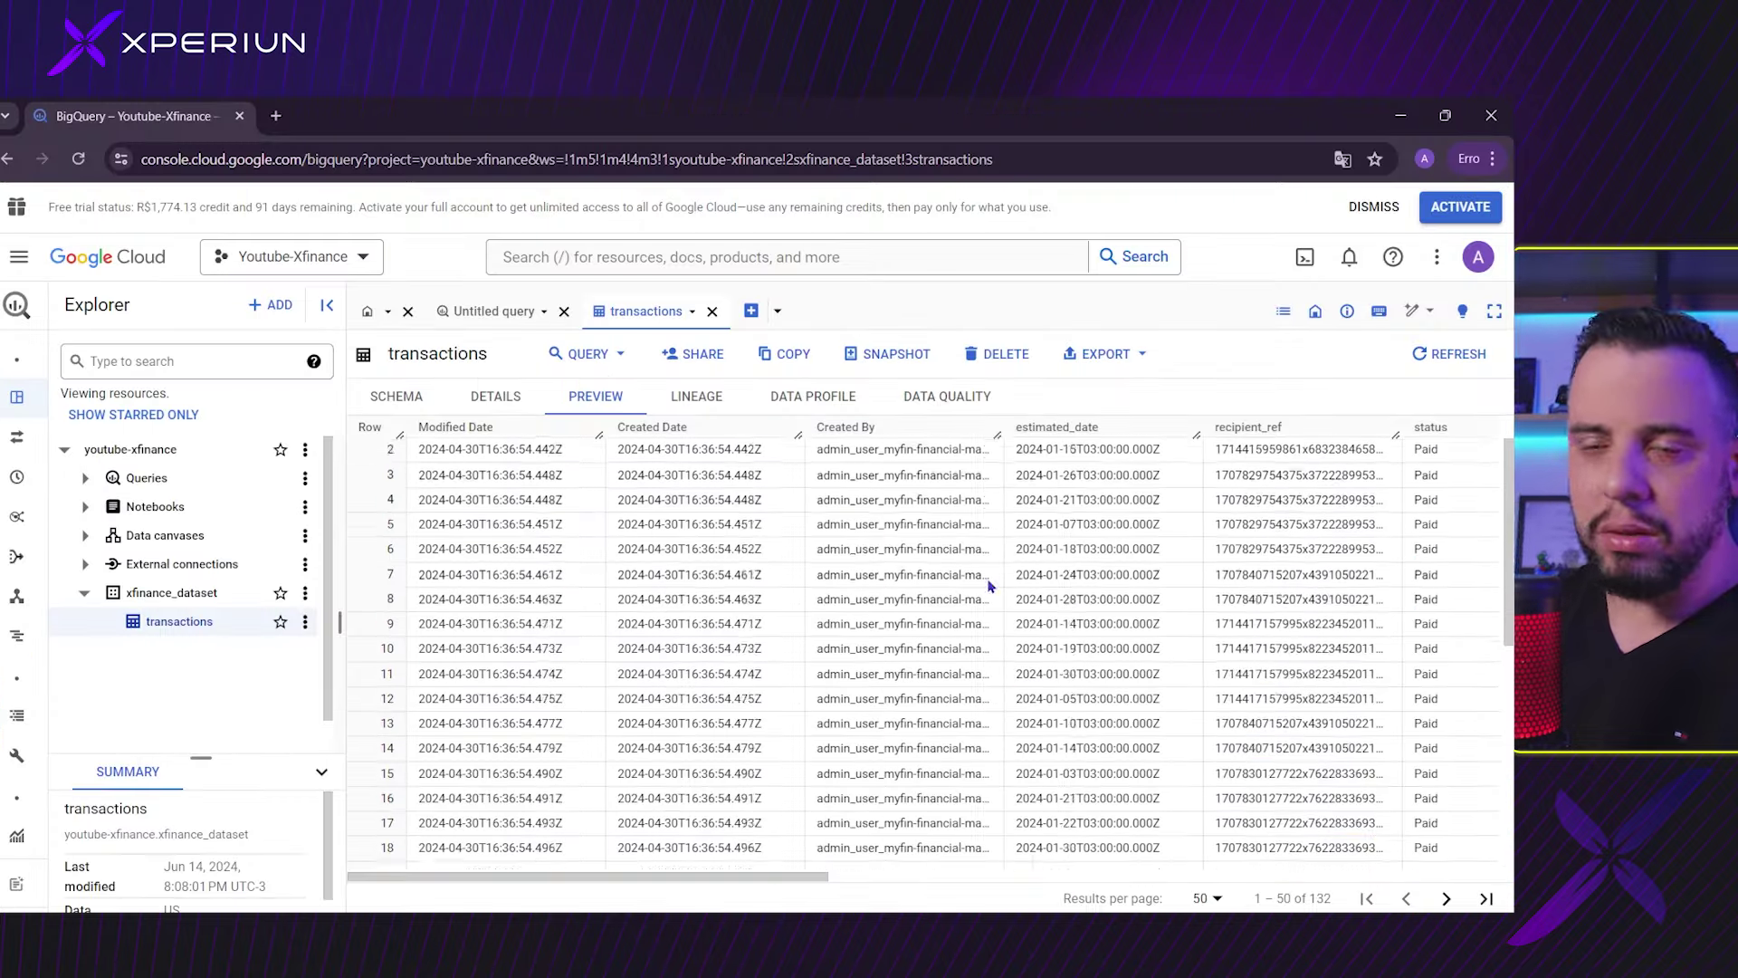
scroll(990, 587, up, 1)
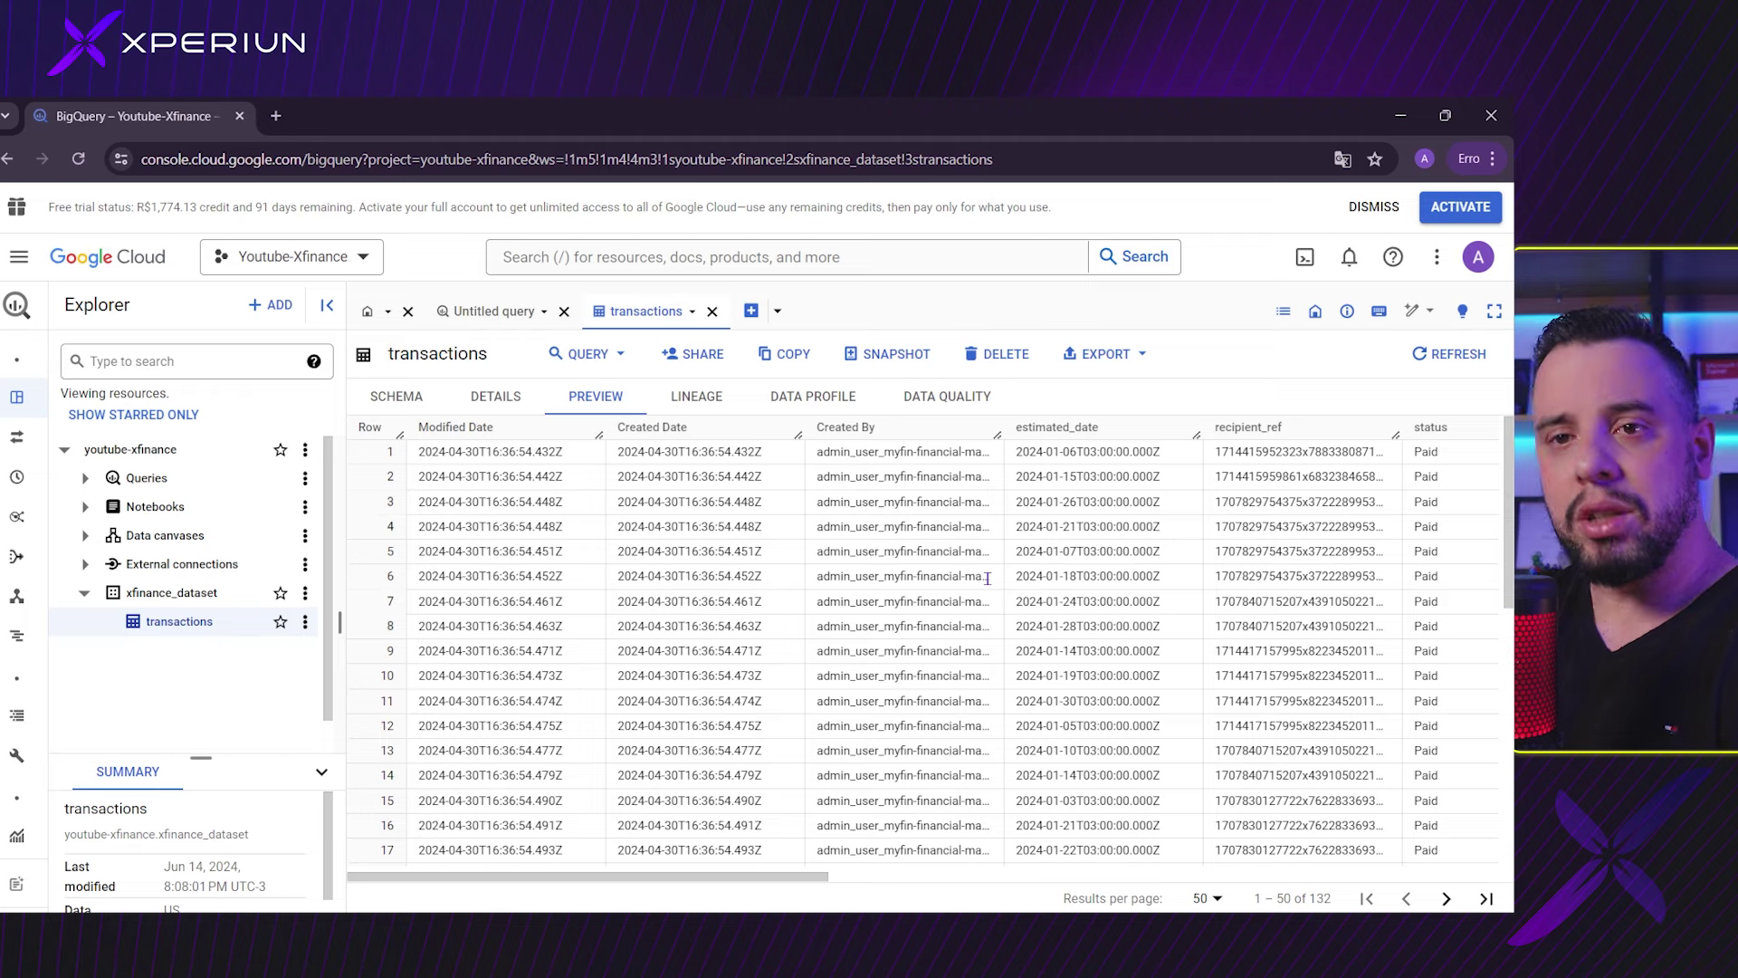
Step: Switch to the xFinance Colab notebook and review the main call and the code for the complete initial load
key(alt+Tab)
click(761, 426)
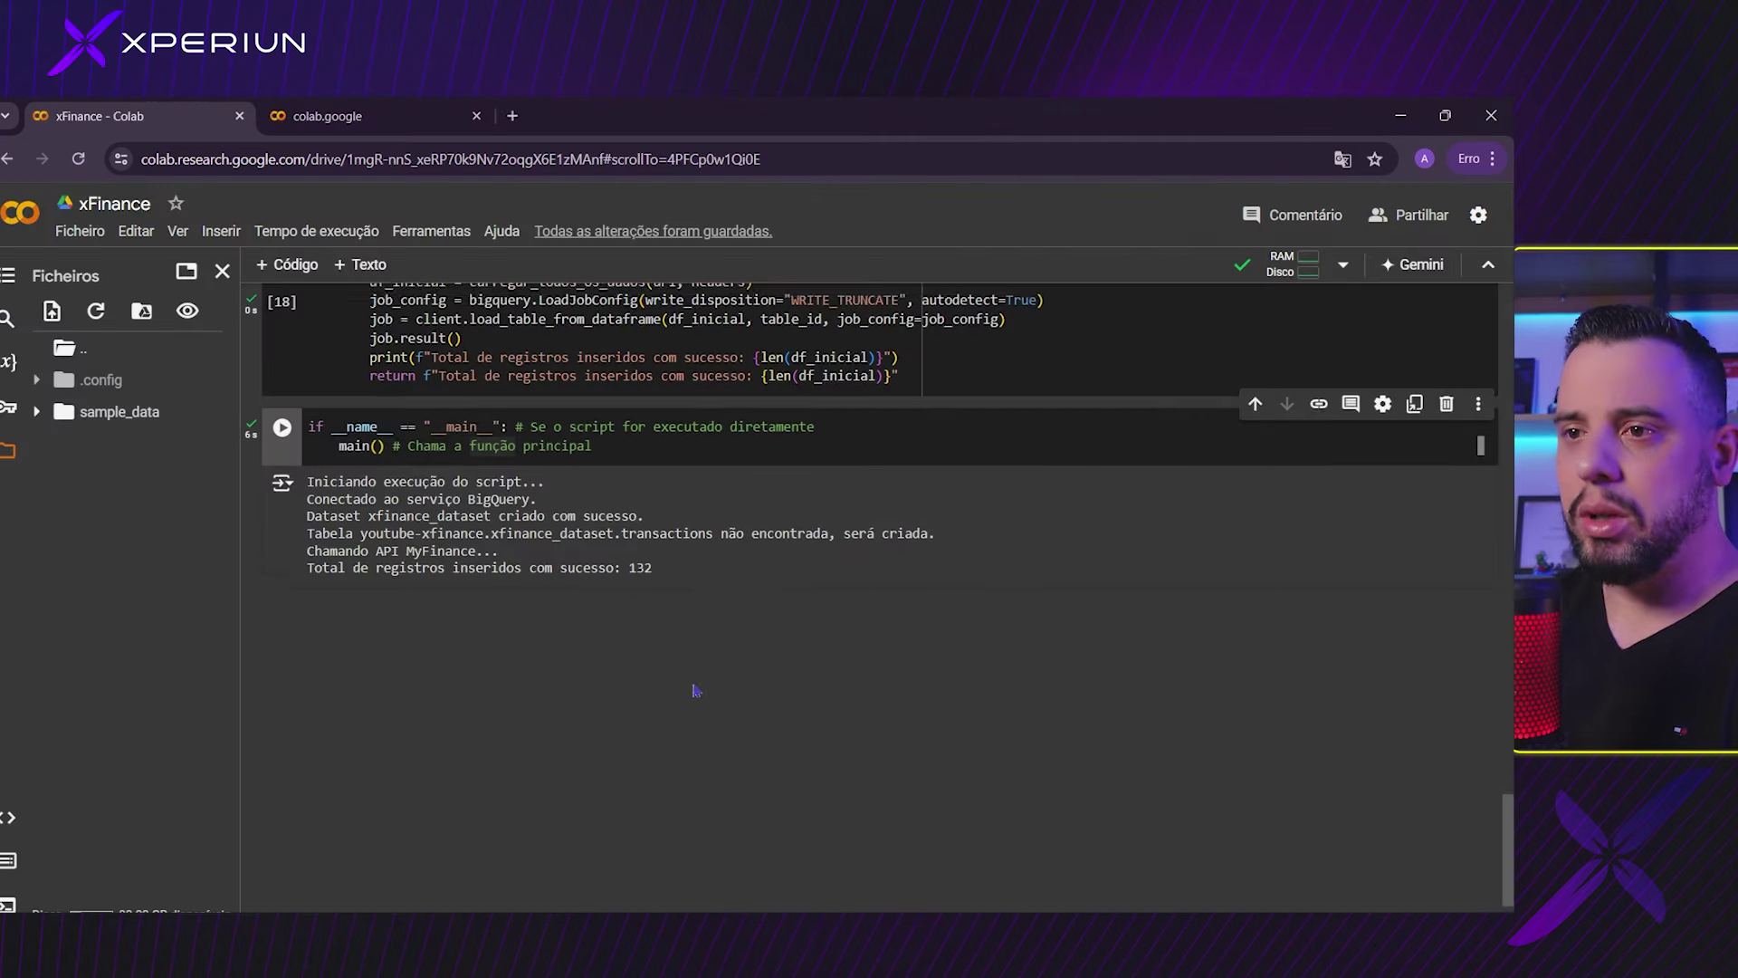
scroll(696, 691, up, 5)
key(alt+Tab)
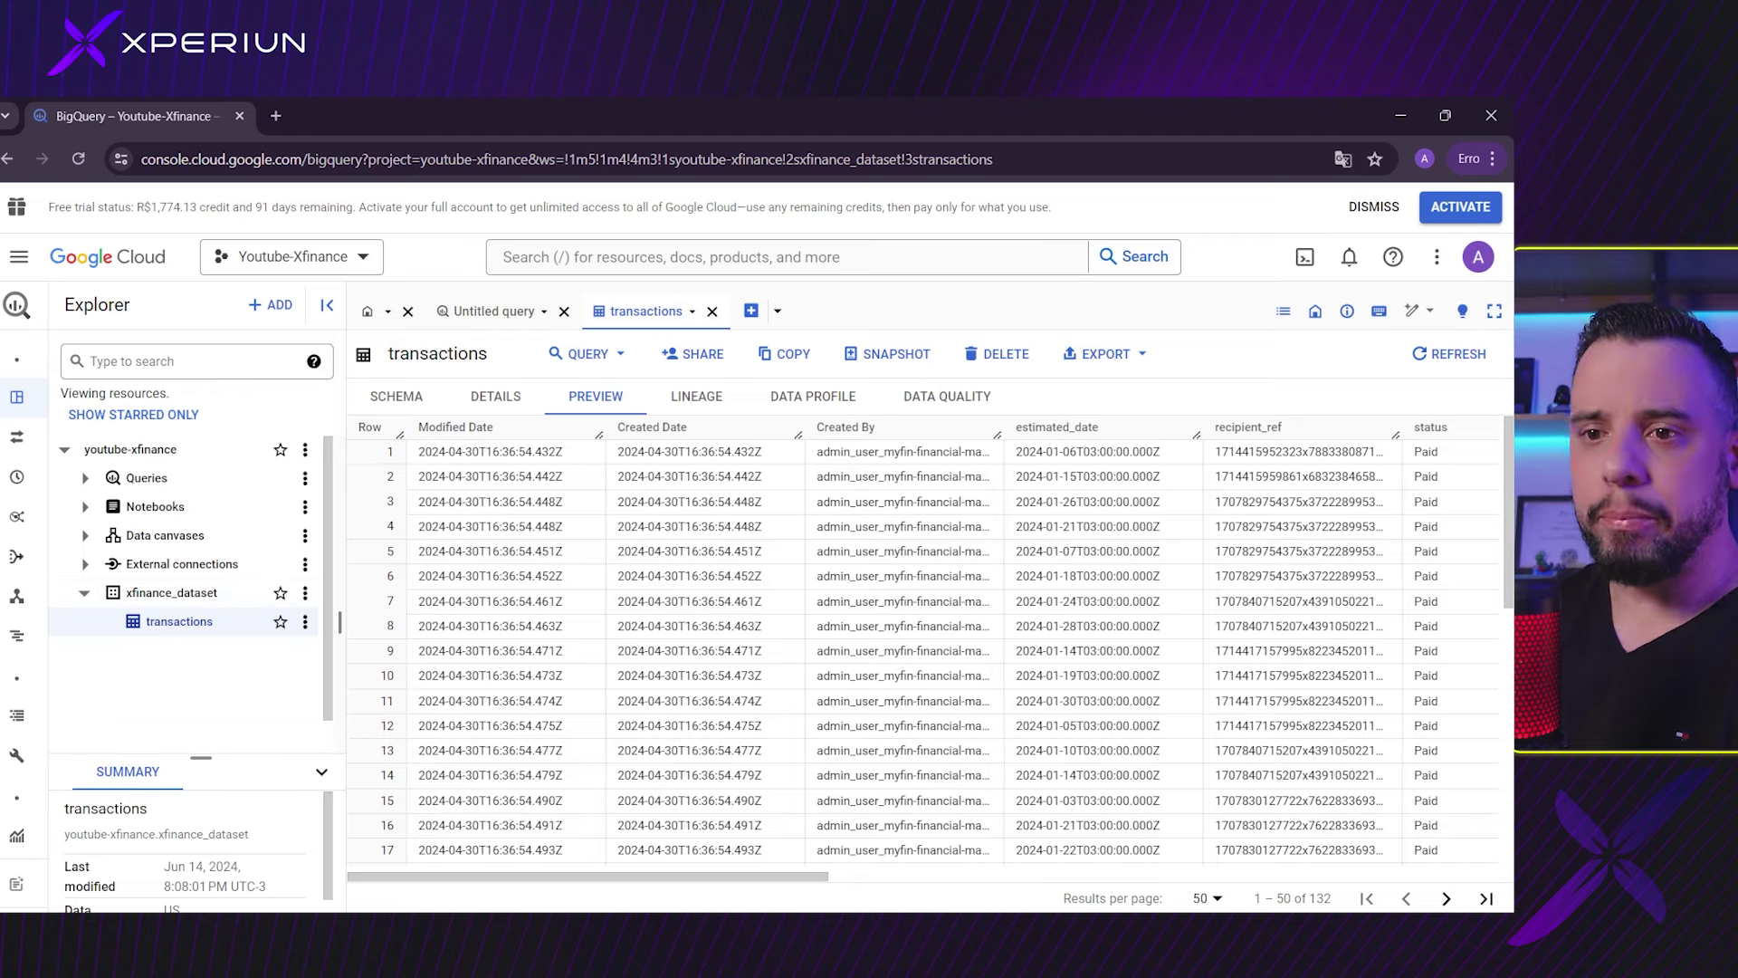
click(1404, 118)
click(585, 494)
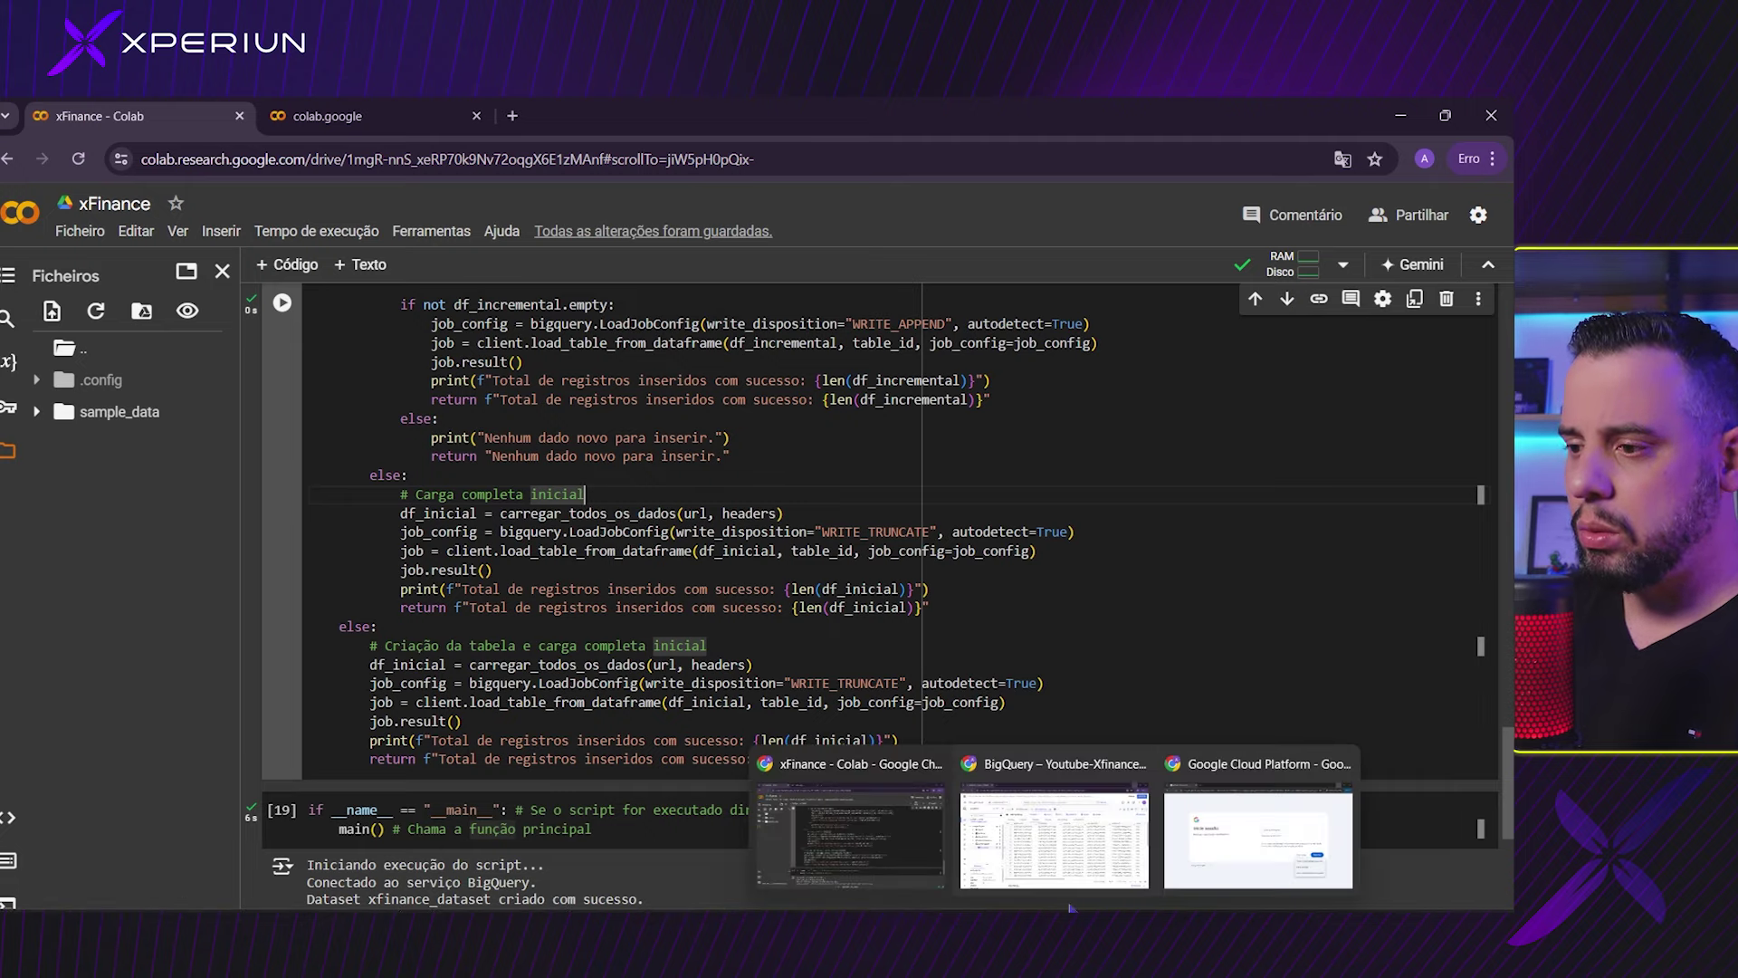
Step: Examine the project creation and Cloud Functions steps in the Google Cloud process list in Excalidraw
click(1111, 871)
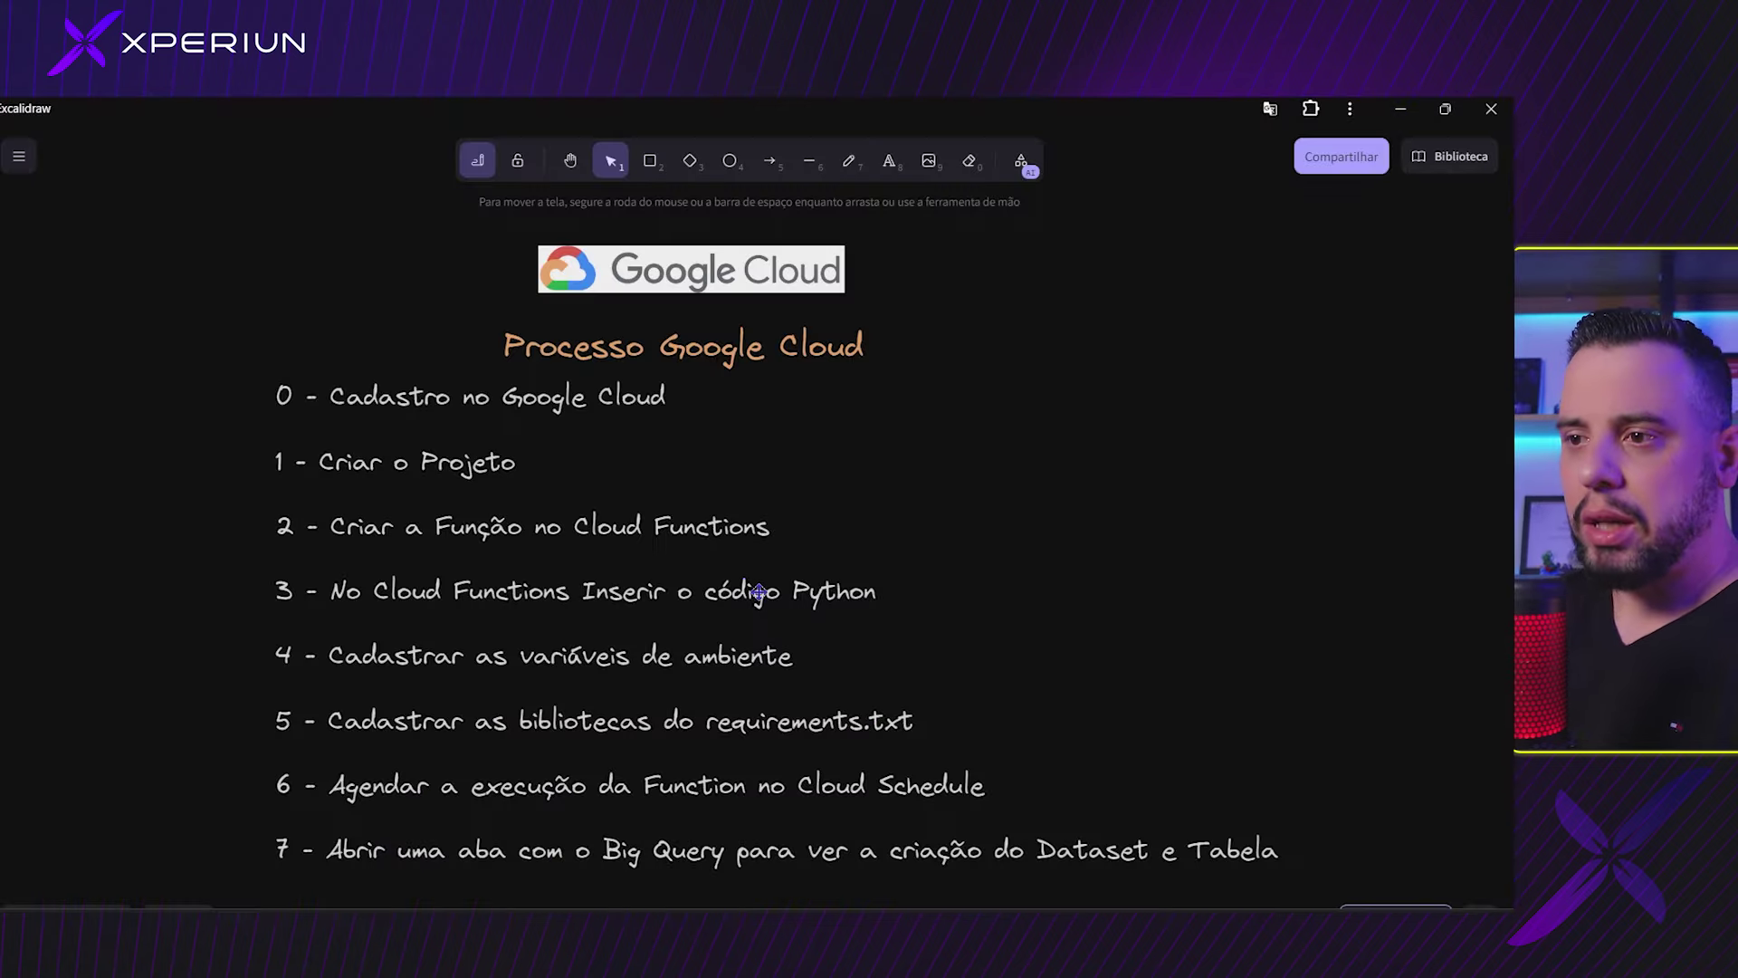
drag(158, 334, 1014, 458)
drag(109, 465, 1314, 616)
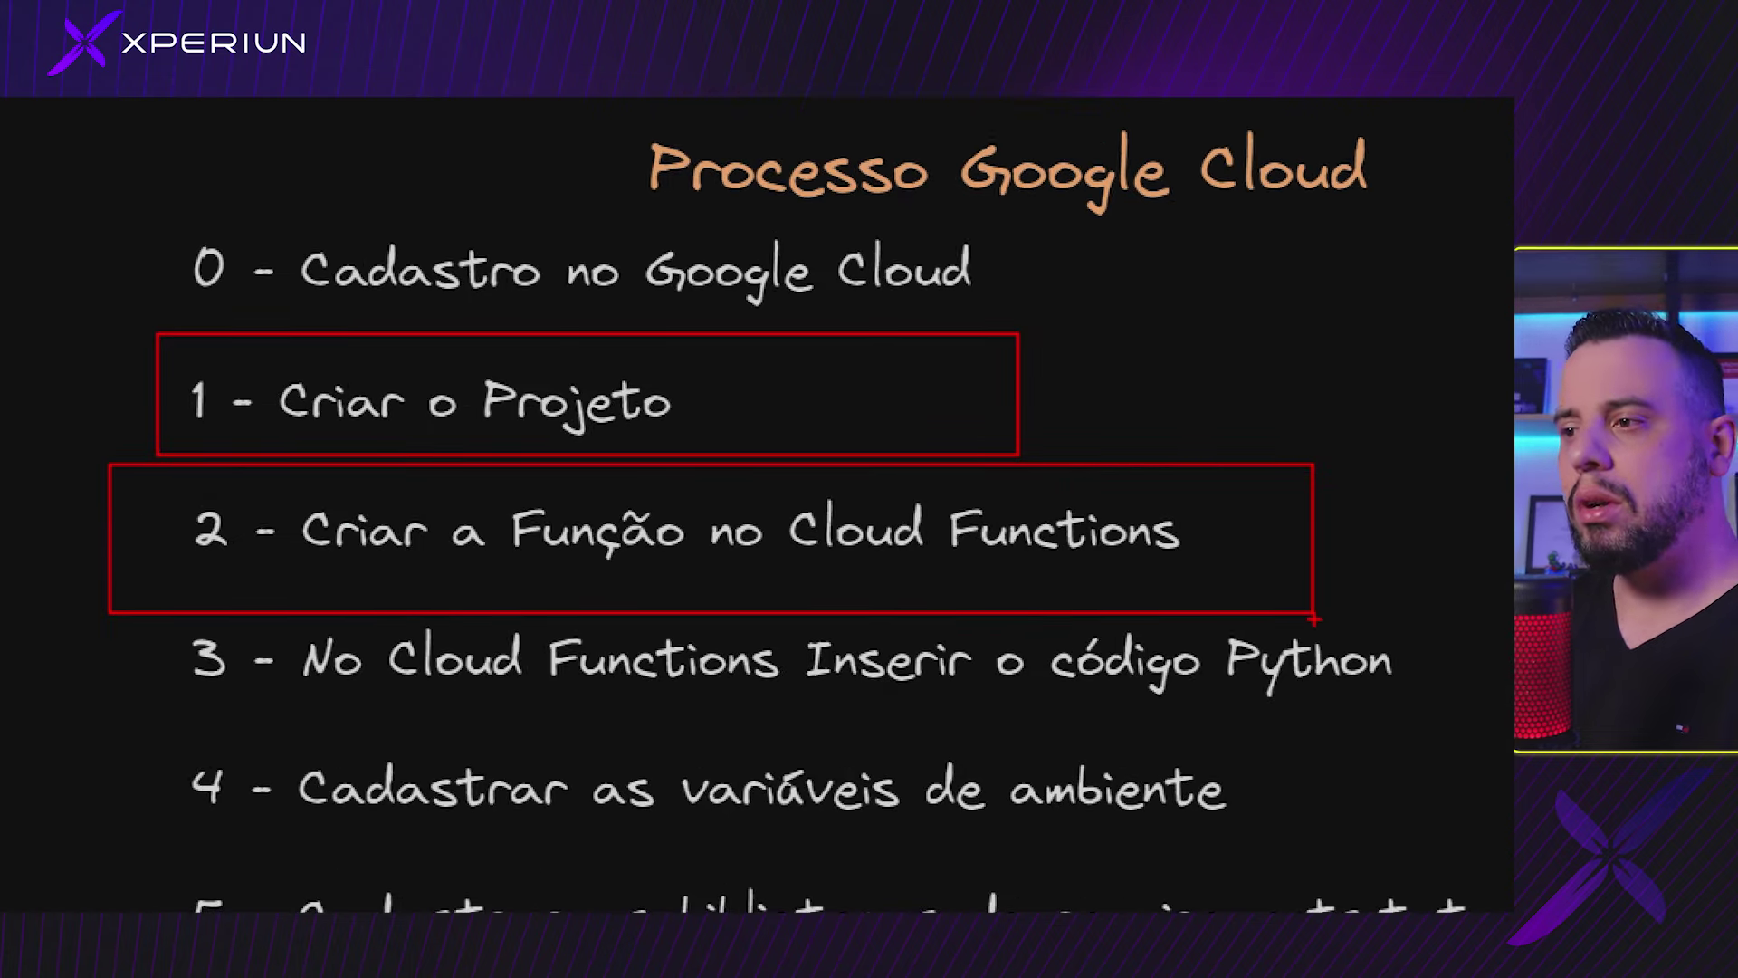
key(Escape)
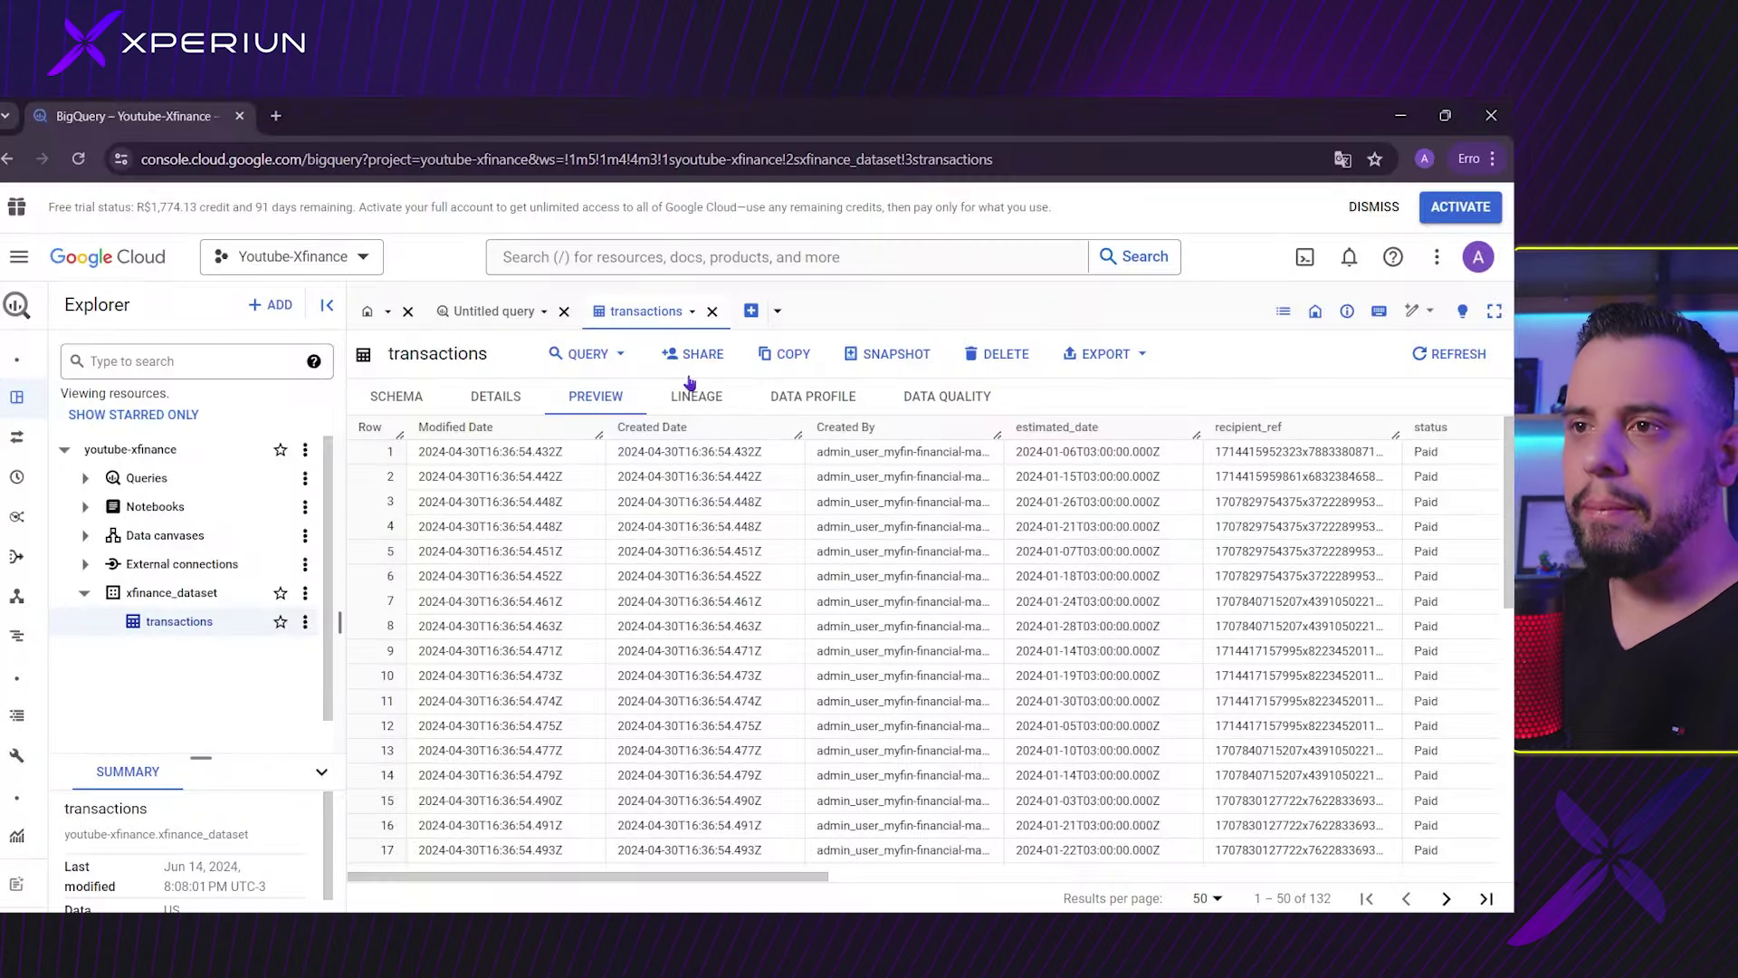
click(686, 258)
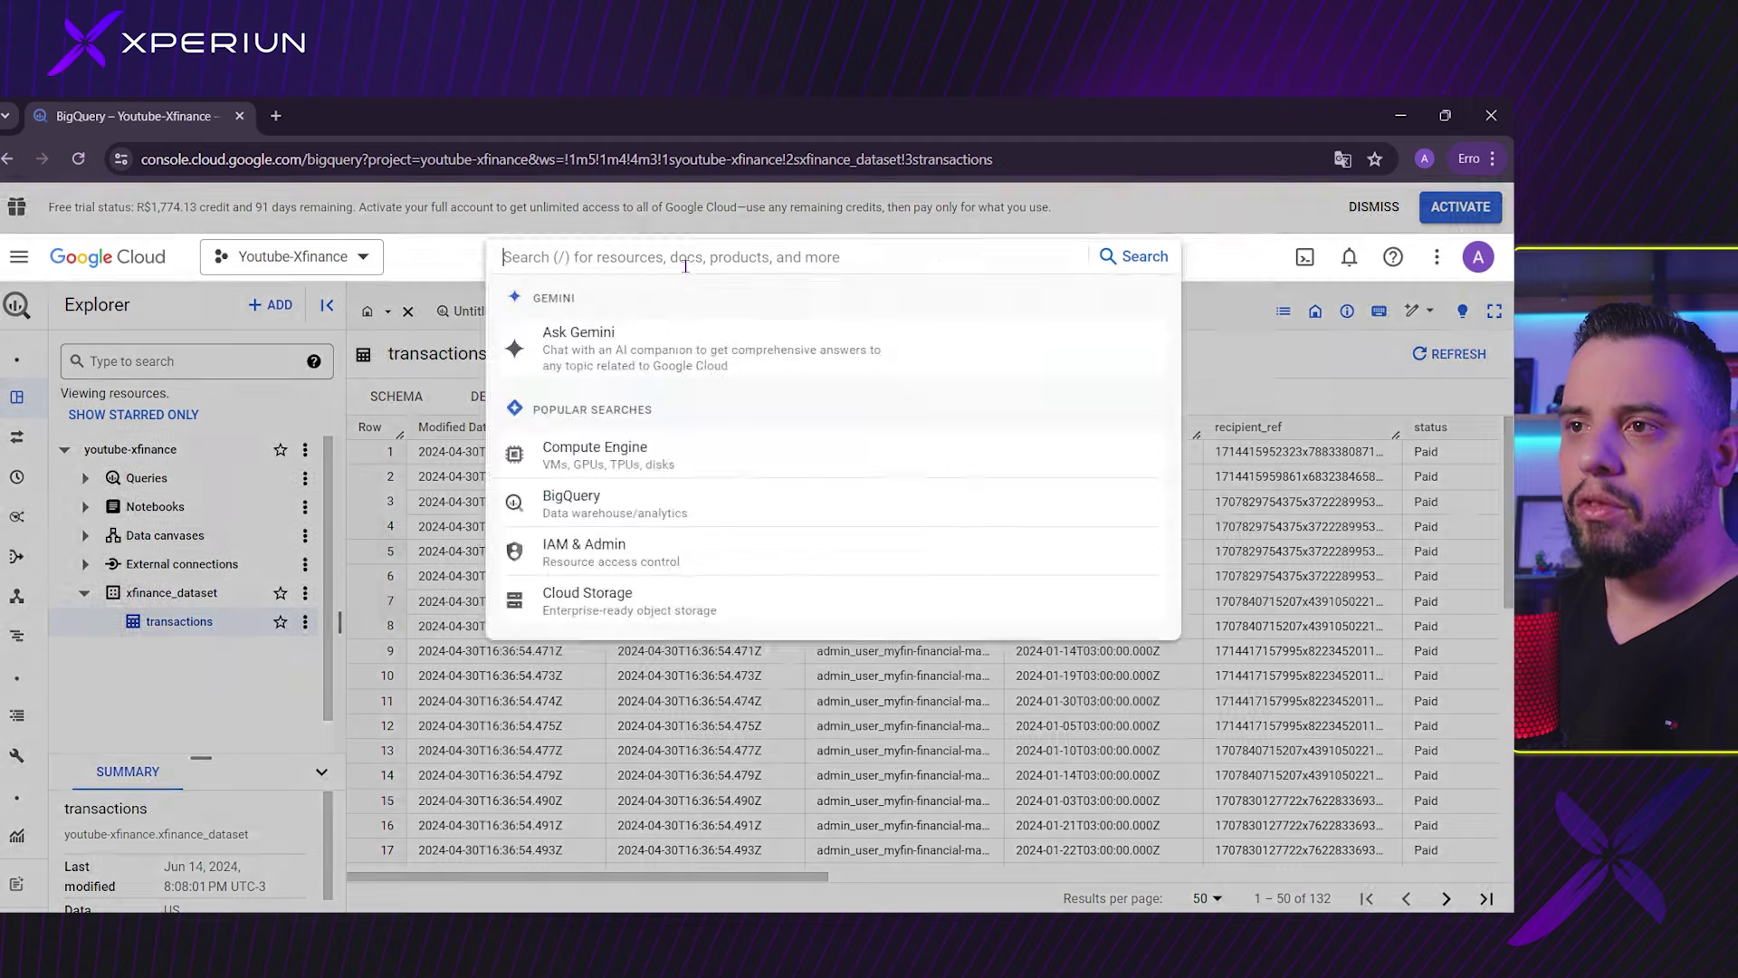
key(Escape)
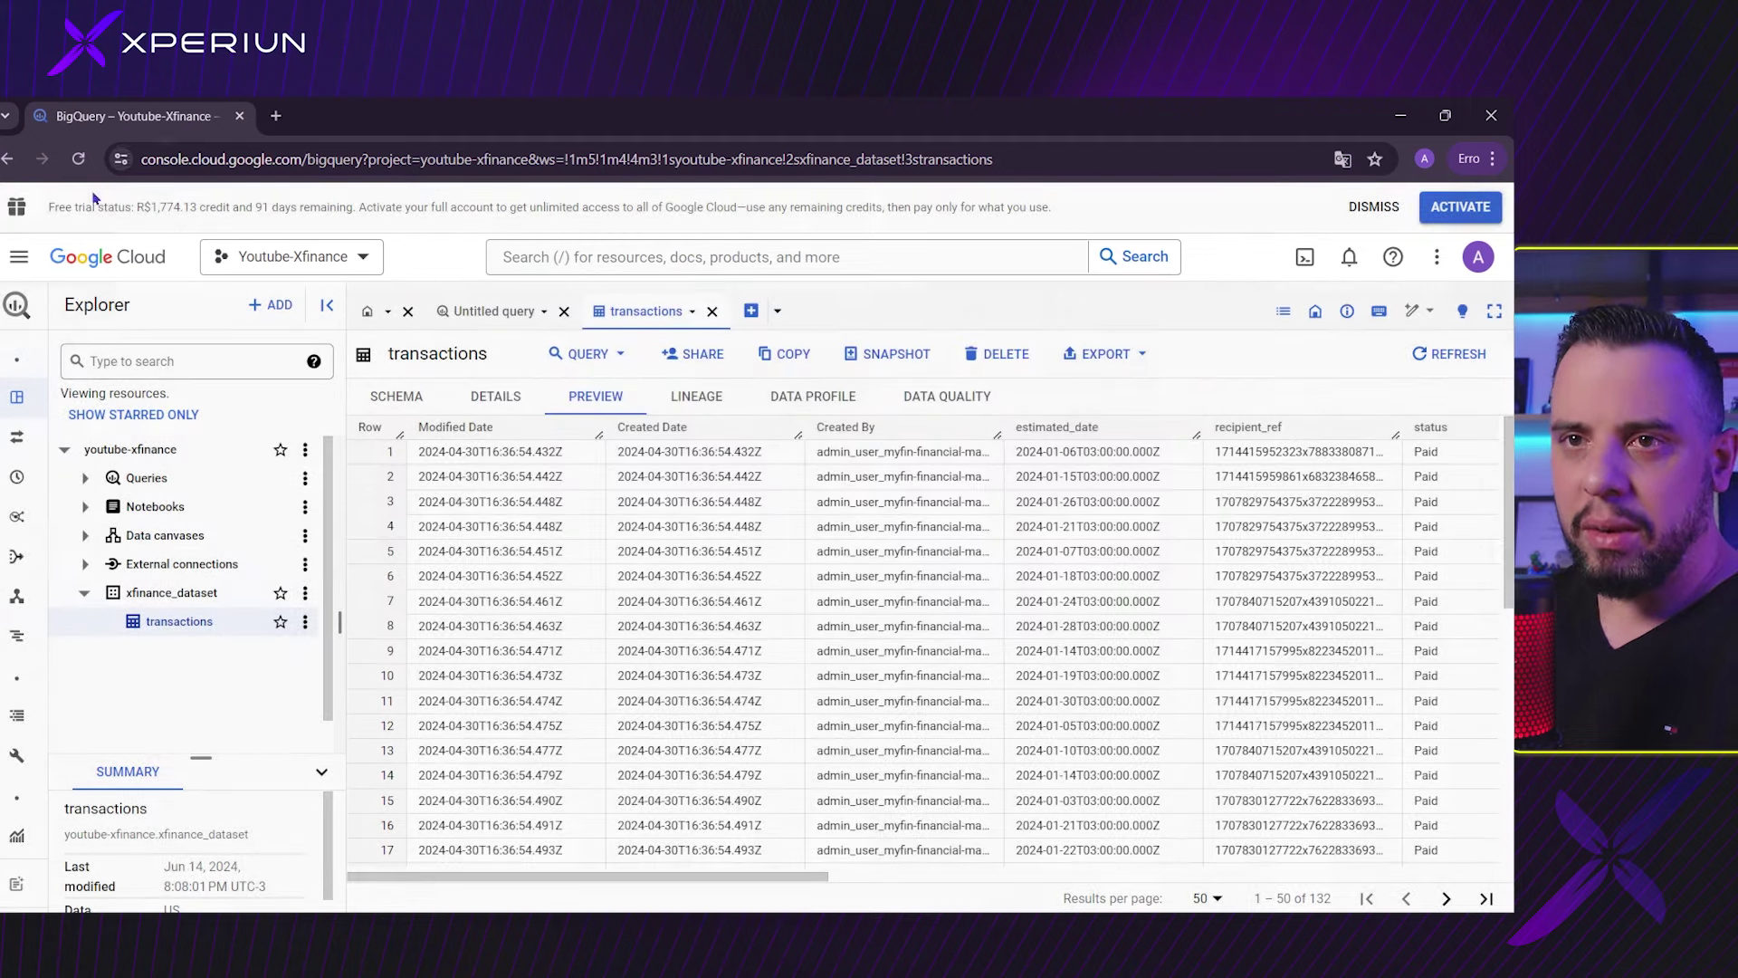
click(18, 256)
click(289, 319)
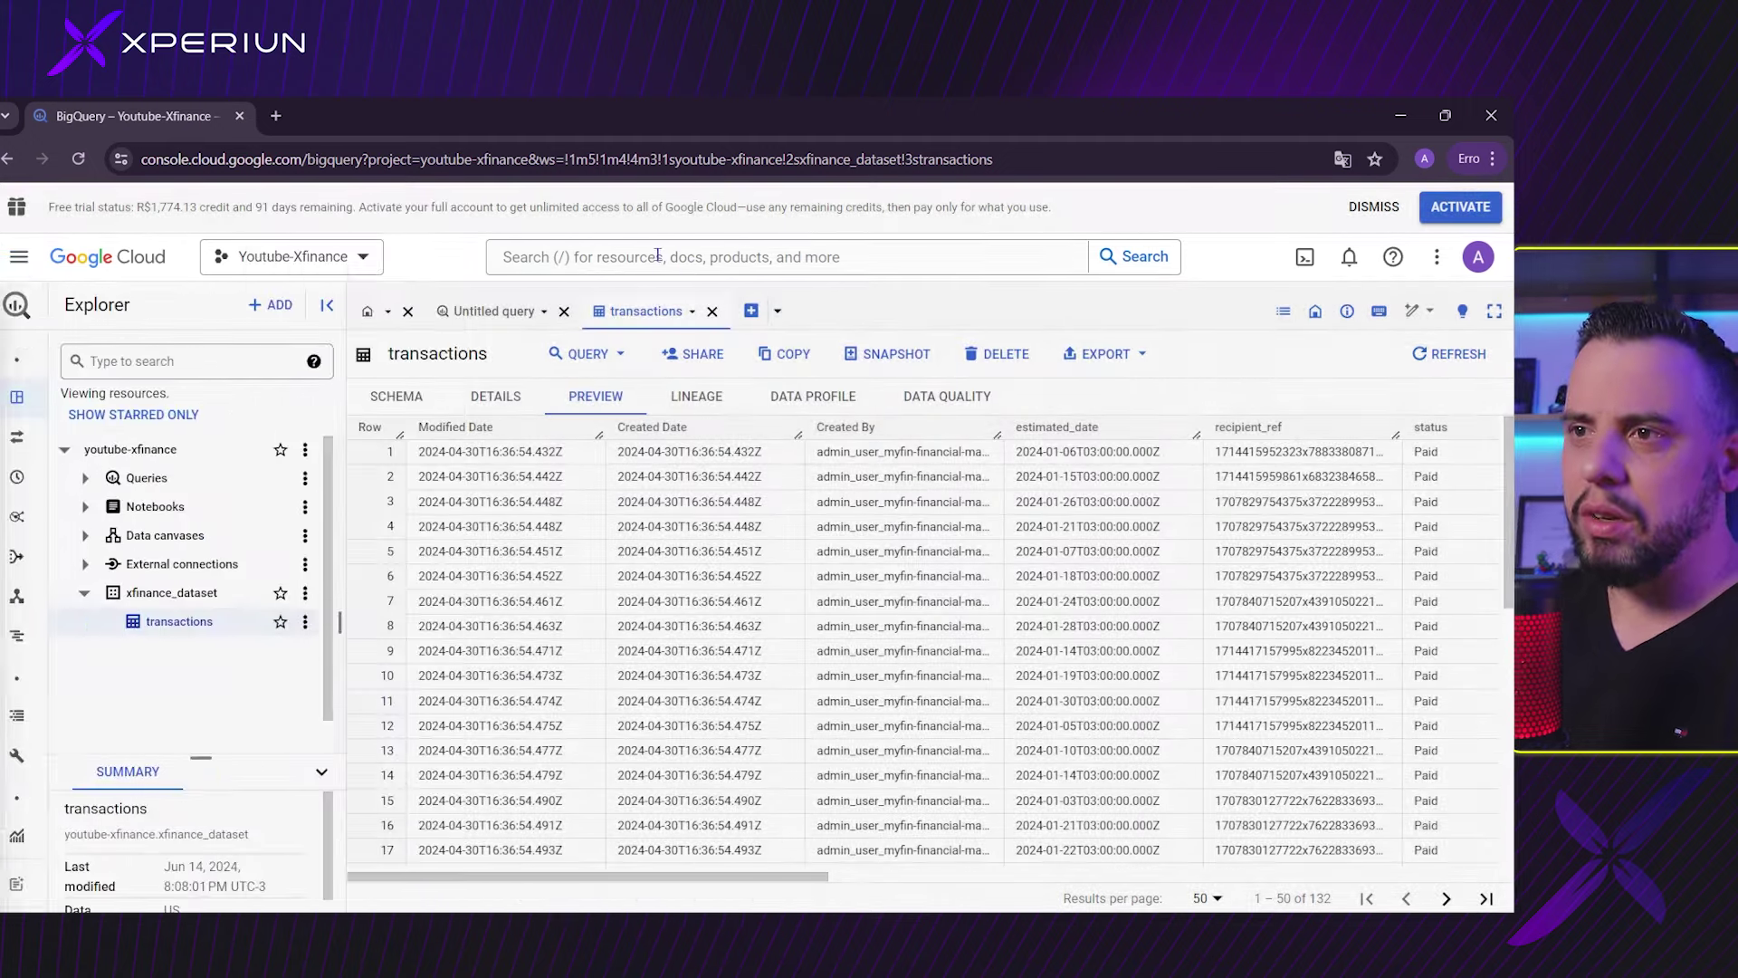
Step: Search Google Cloud for "cloud func" and open the Cloud Functions product page
click(658, 256)
text(cl)
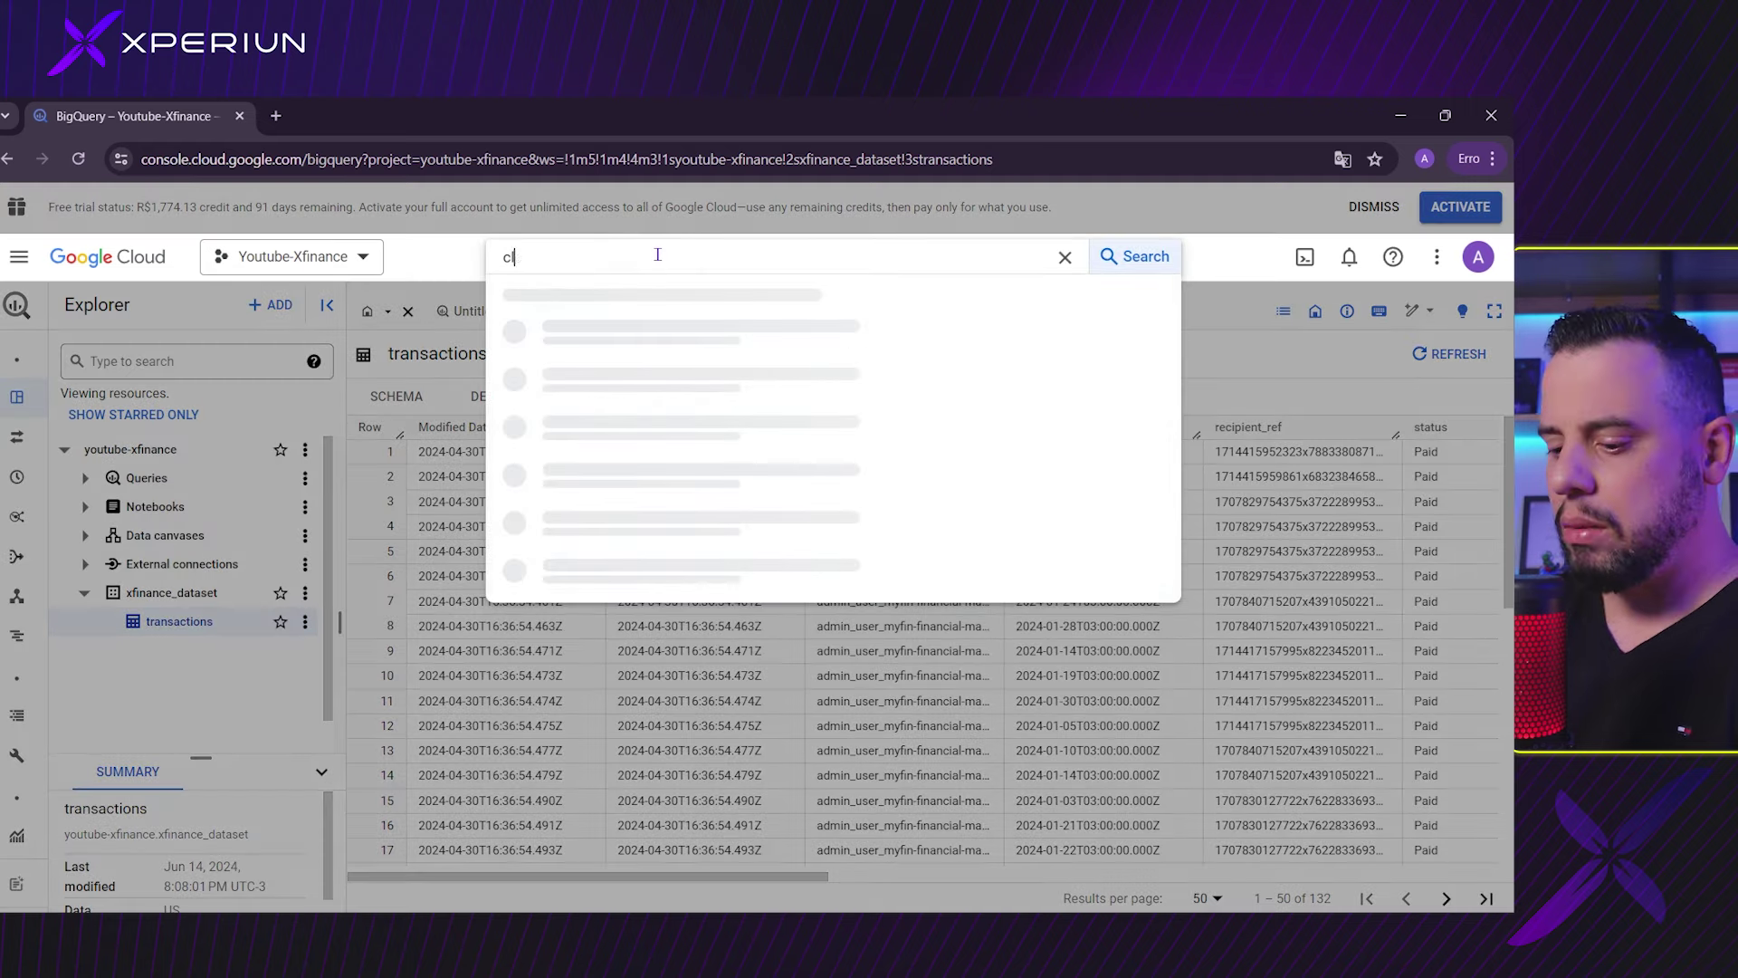
text(oud func)
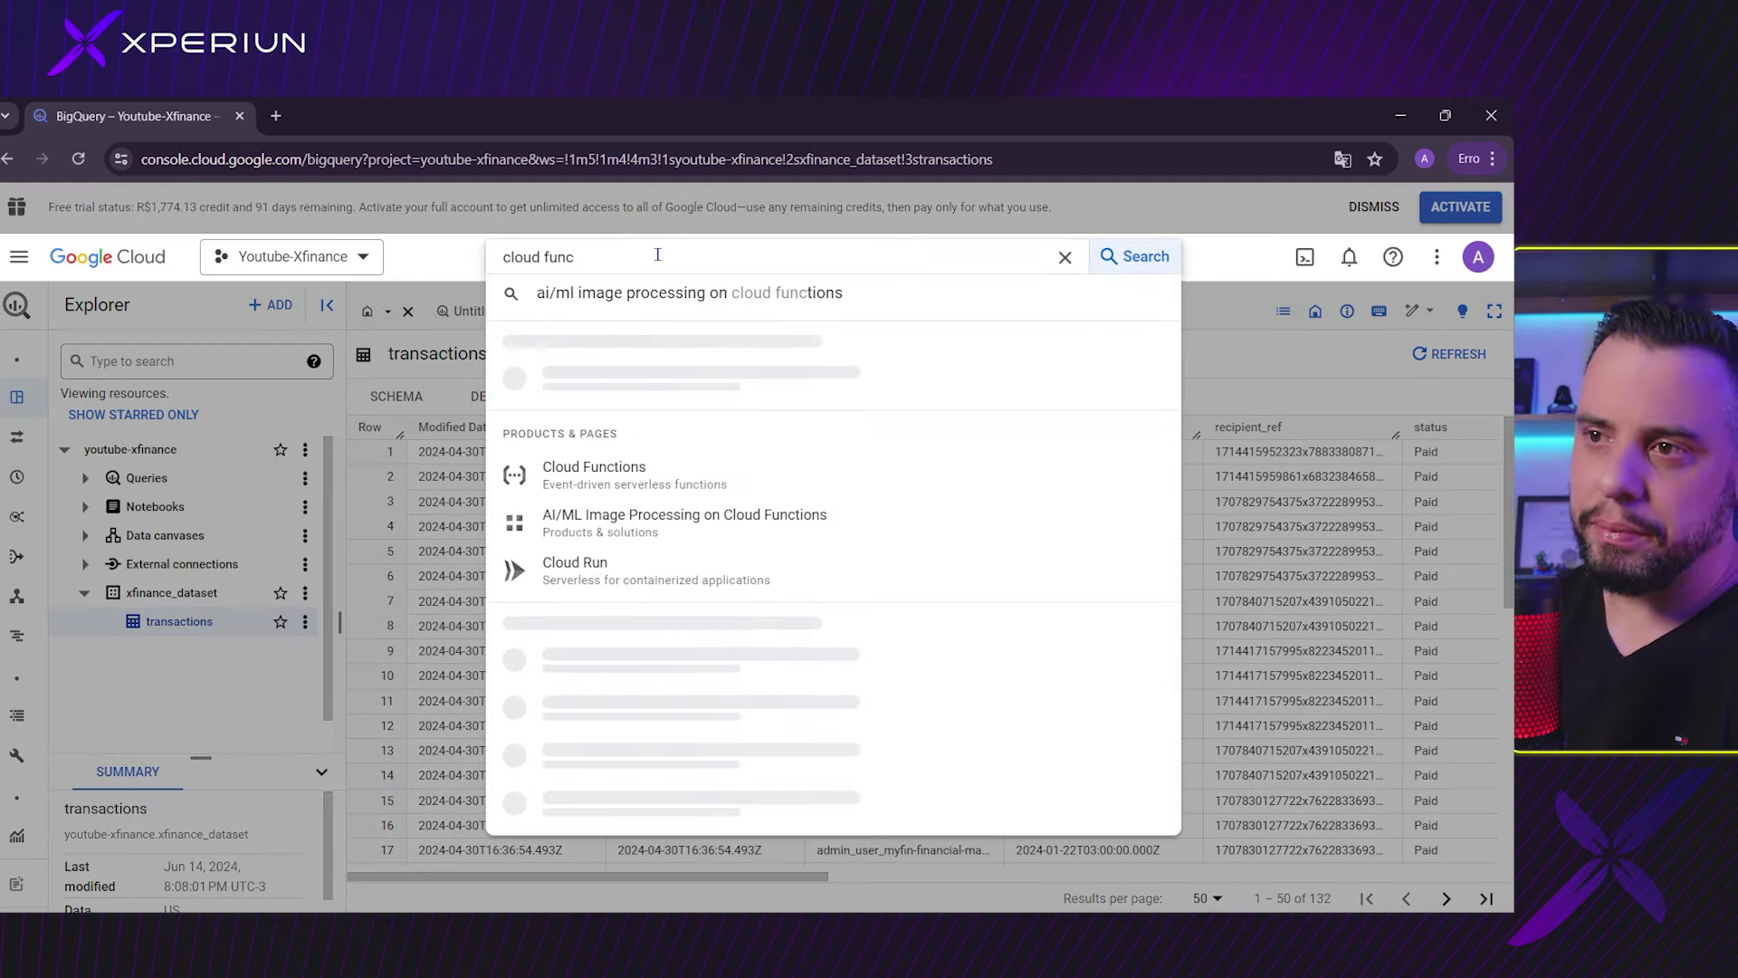
click(718, 384)
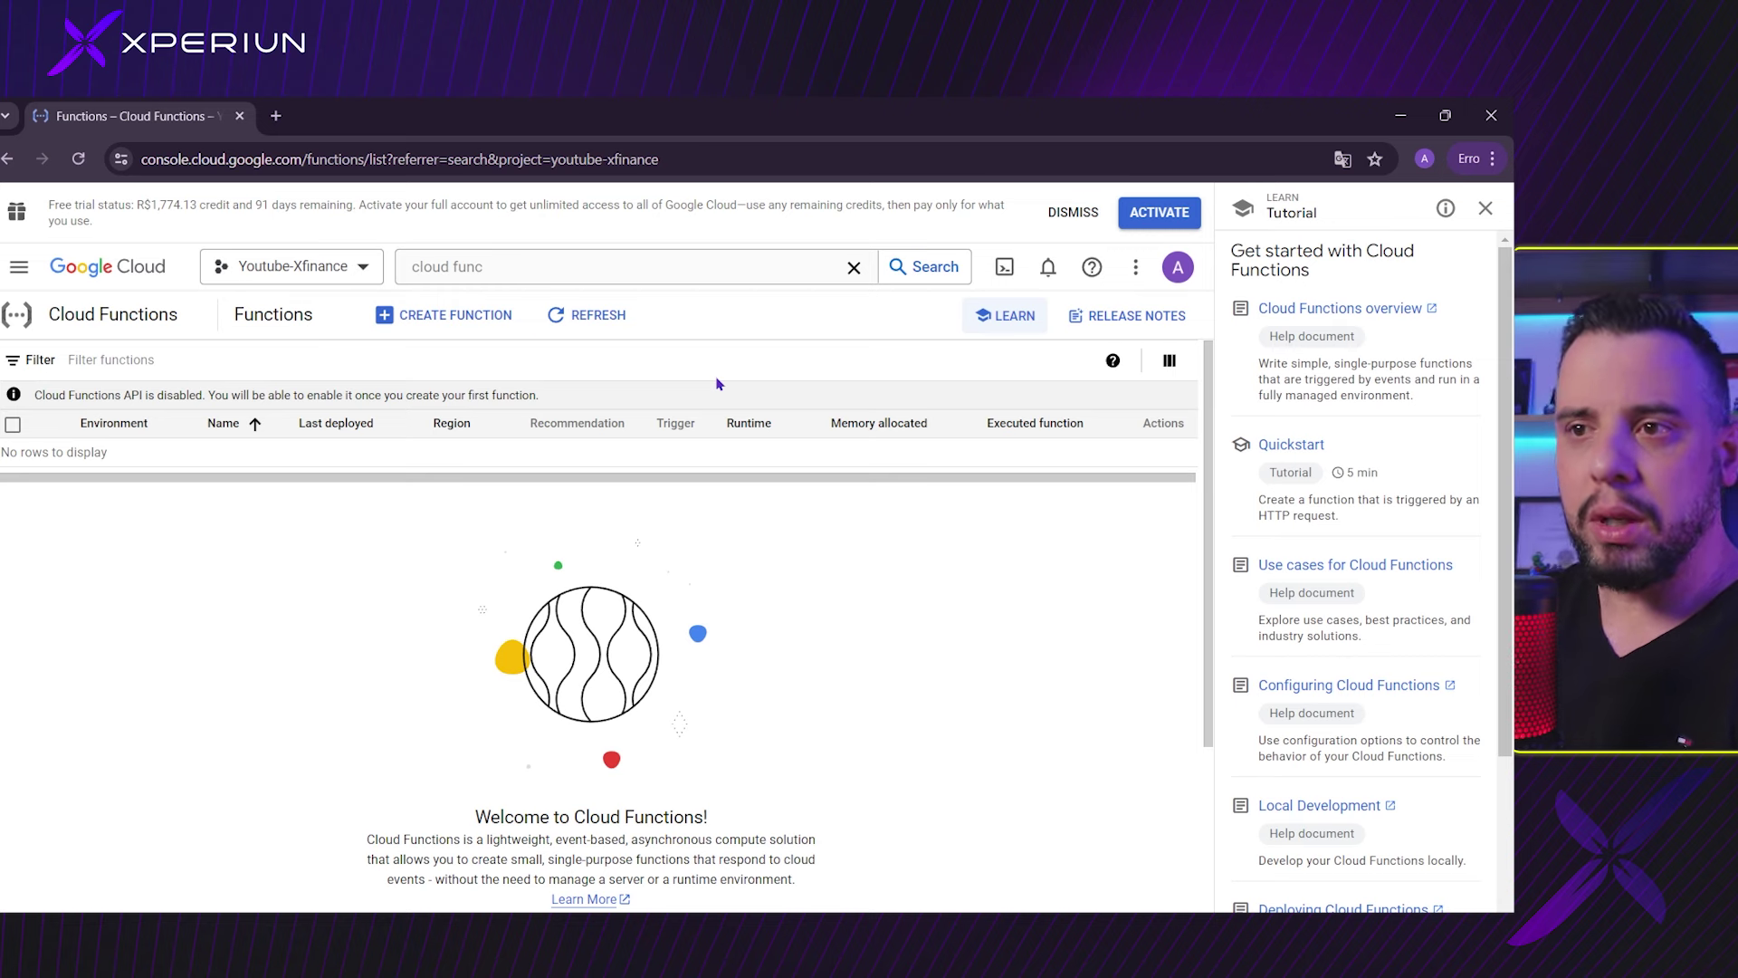
Step: Start creating a function and enable the required Cloud Build, Cloud Functions and Cloud Pub/Sub APIs
click(466, 315)
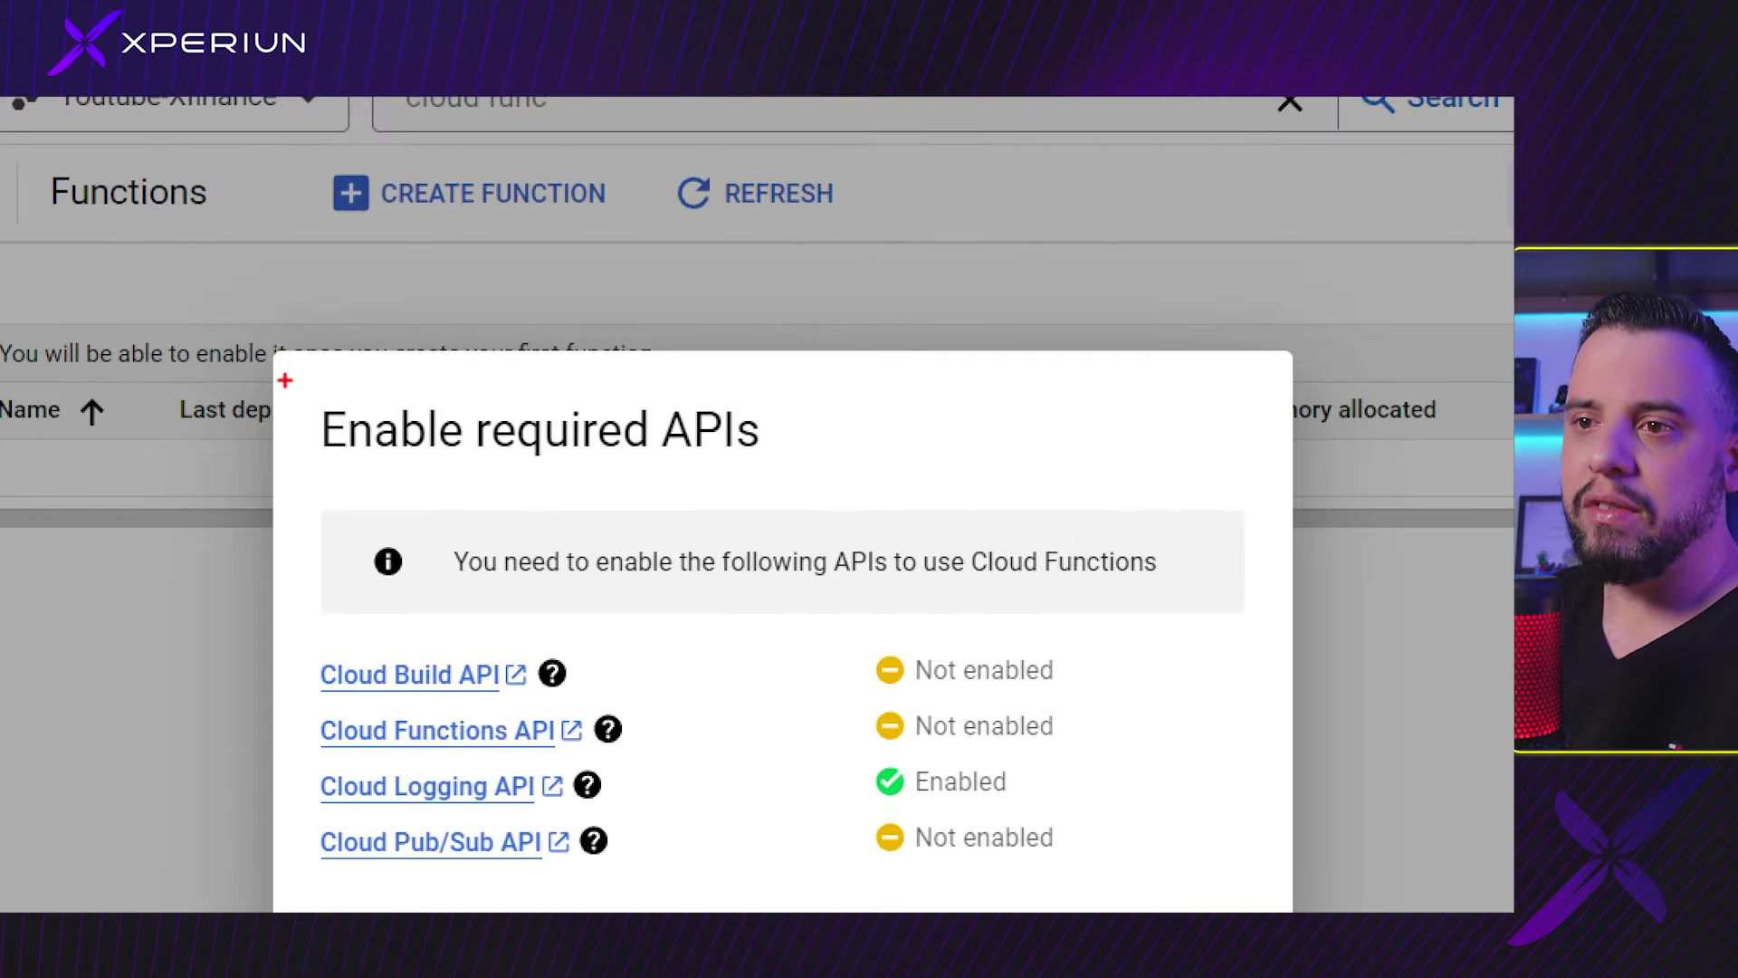
drag(286, 381, 857, 491)
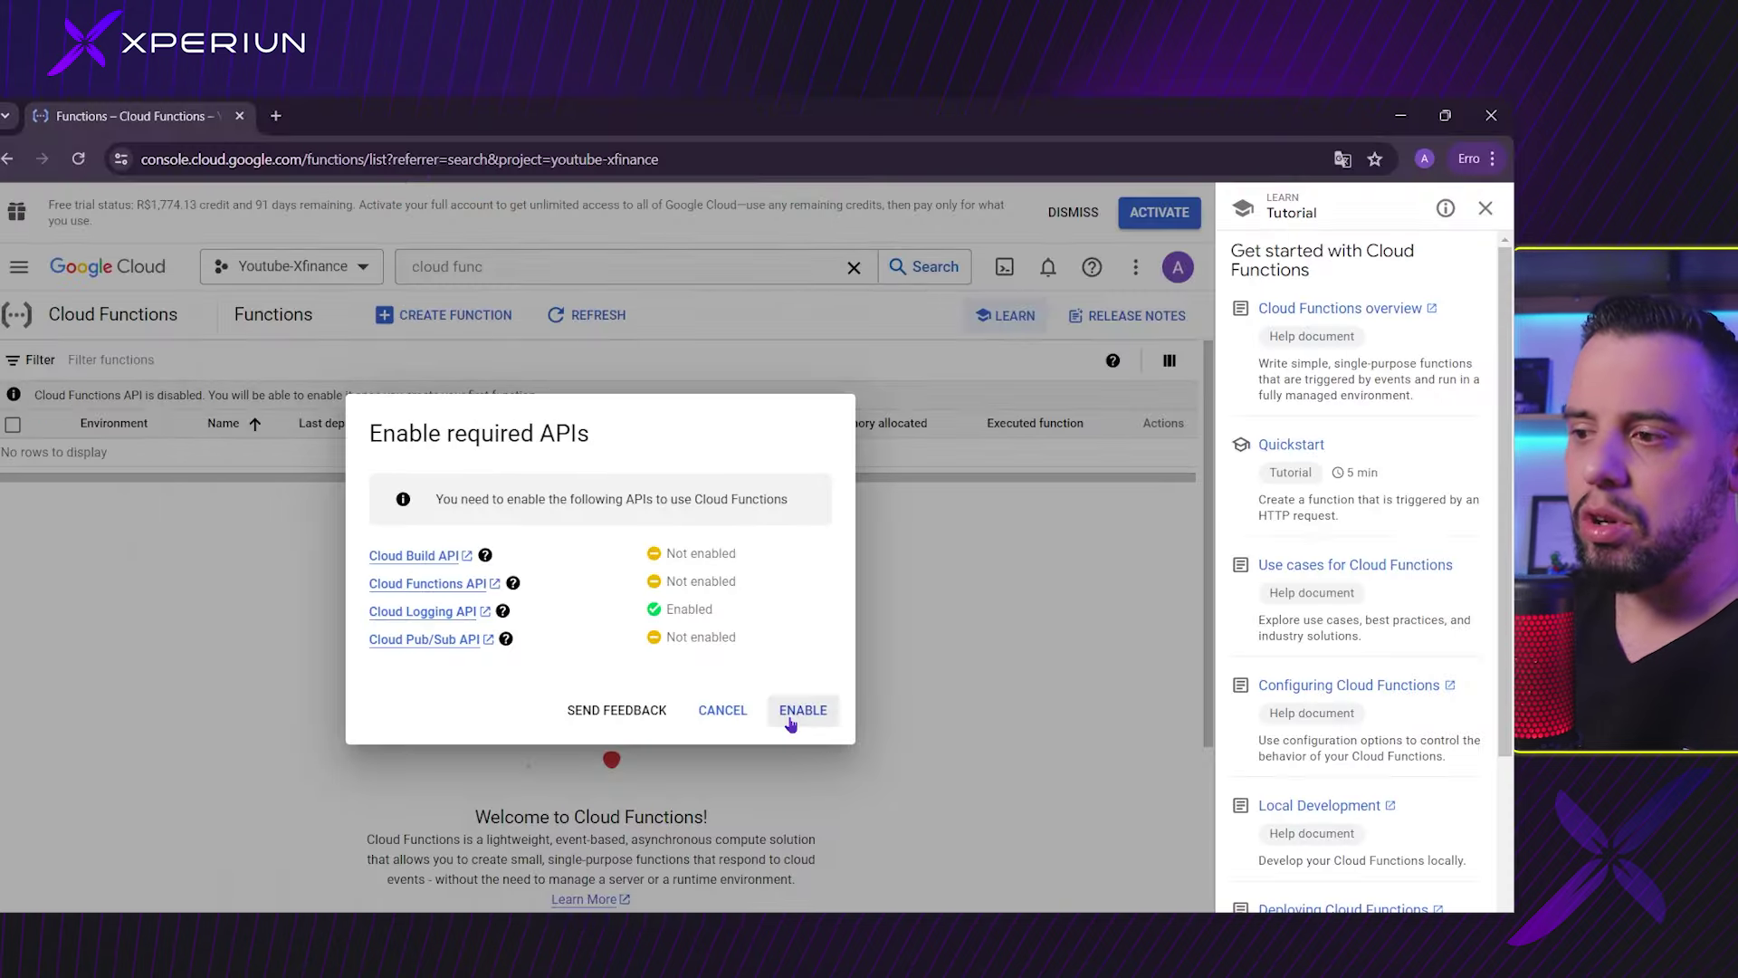
click(811, 711)
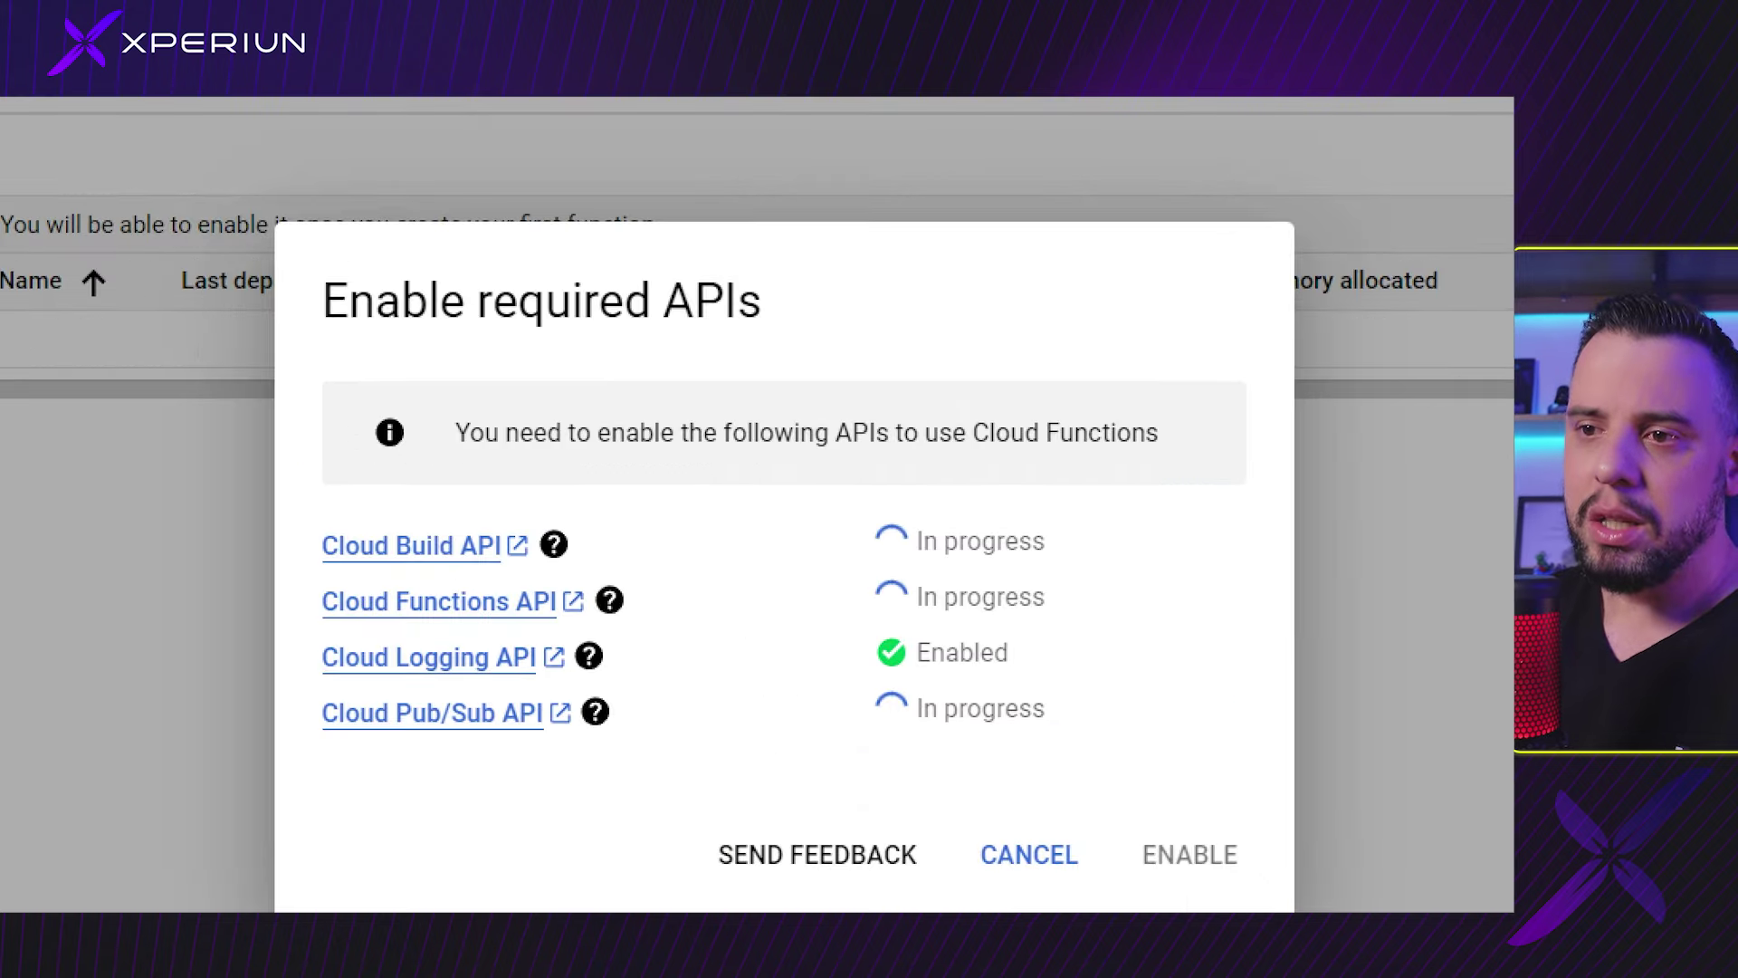
drag(296, 471, 694, 797)
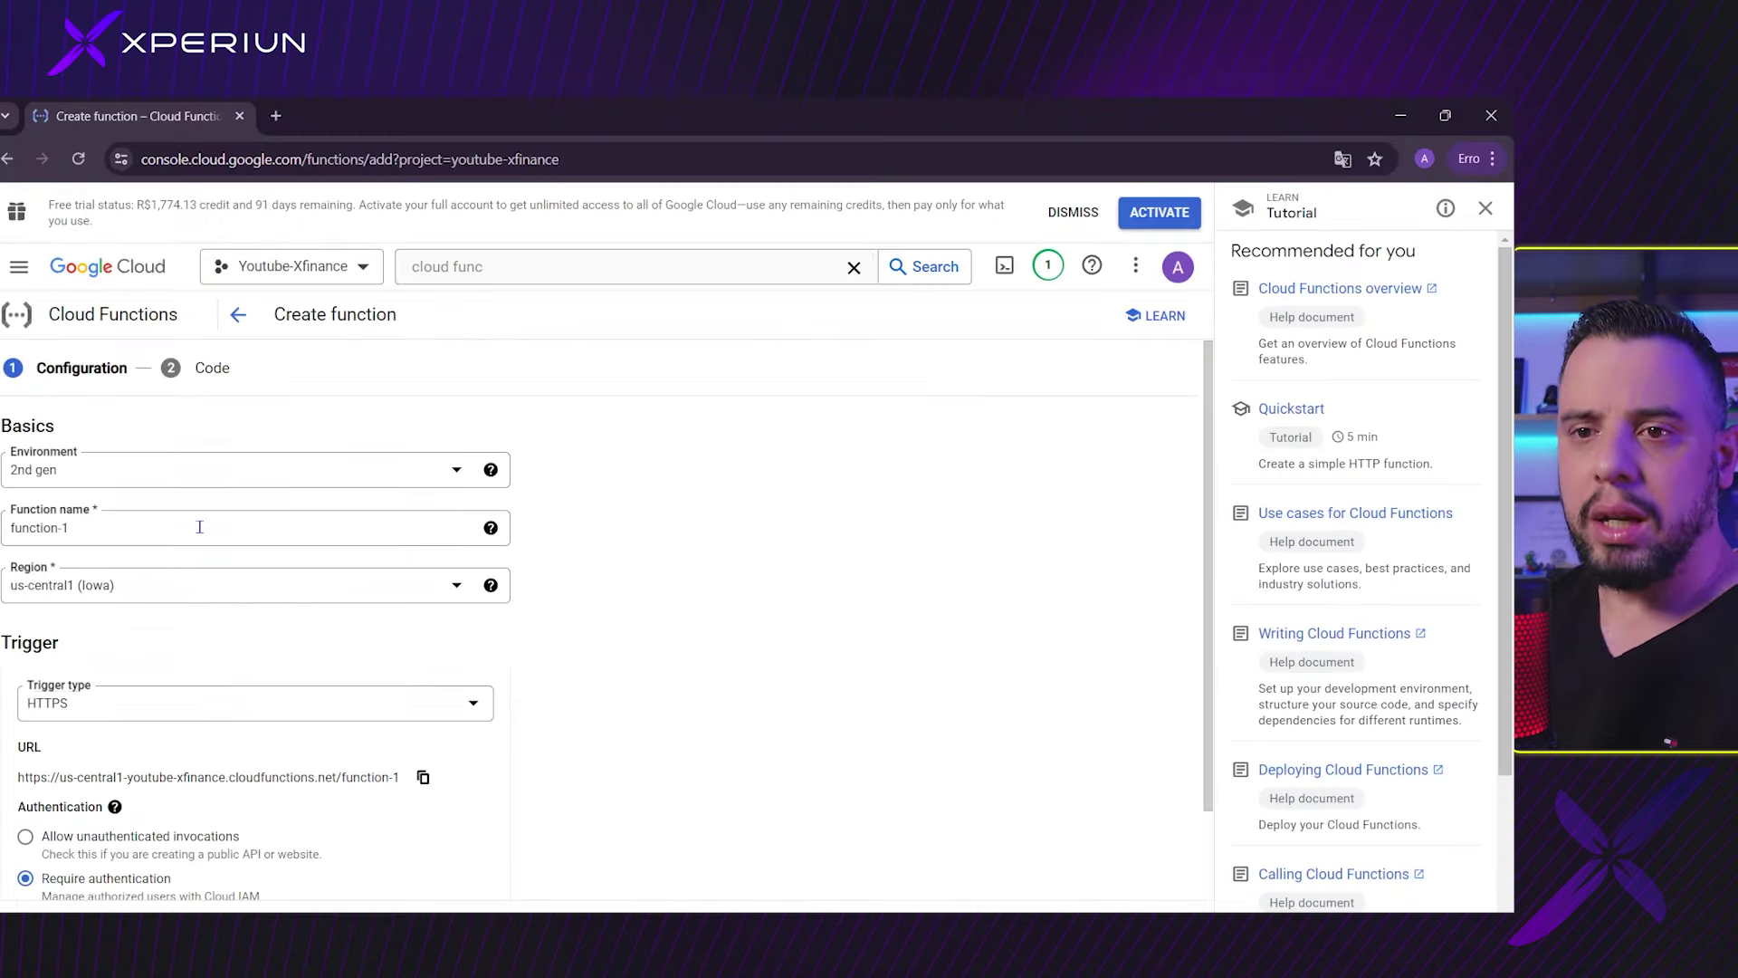
Step: Name the new function Xfinance and set its region to southamerica-east1 (São Paulo)
triple_click(199, 527)
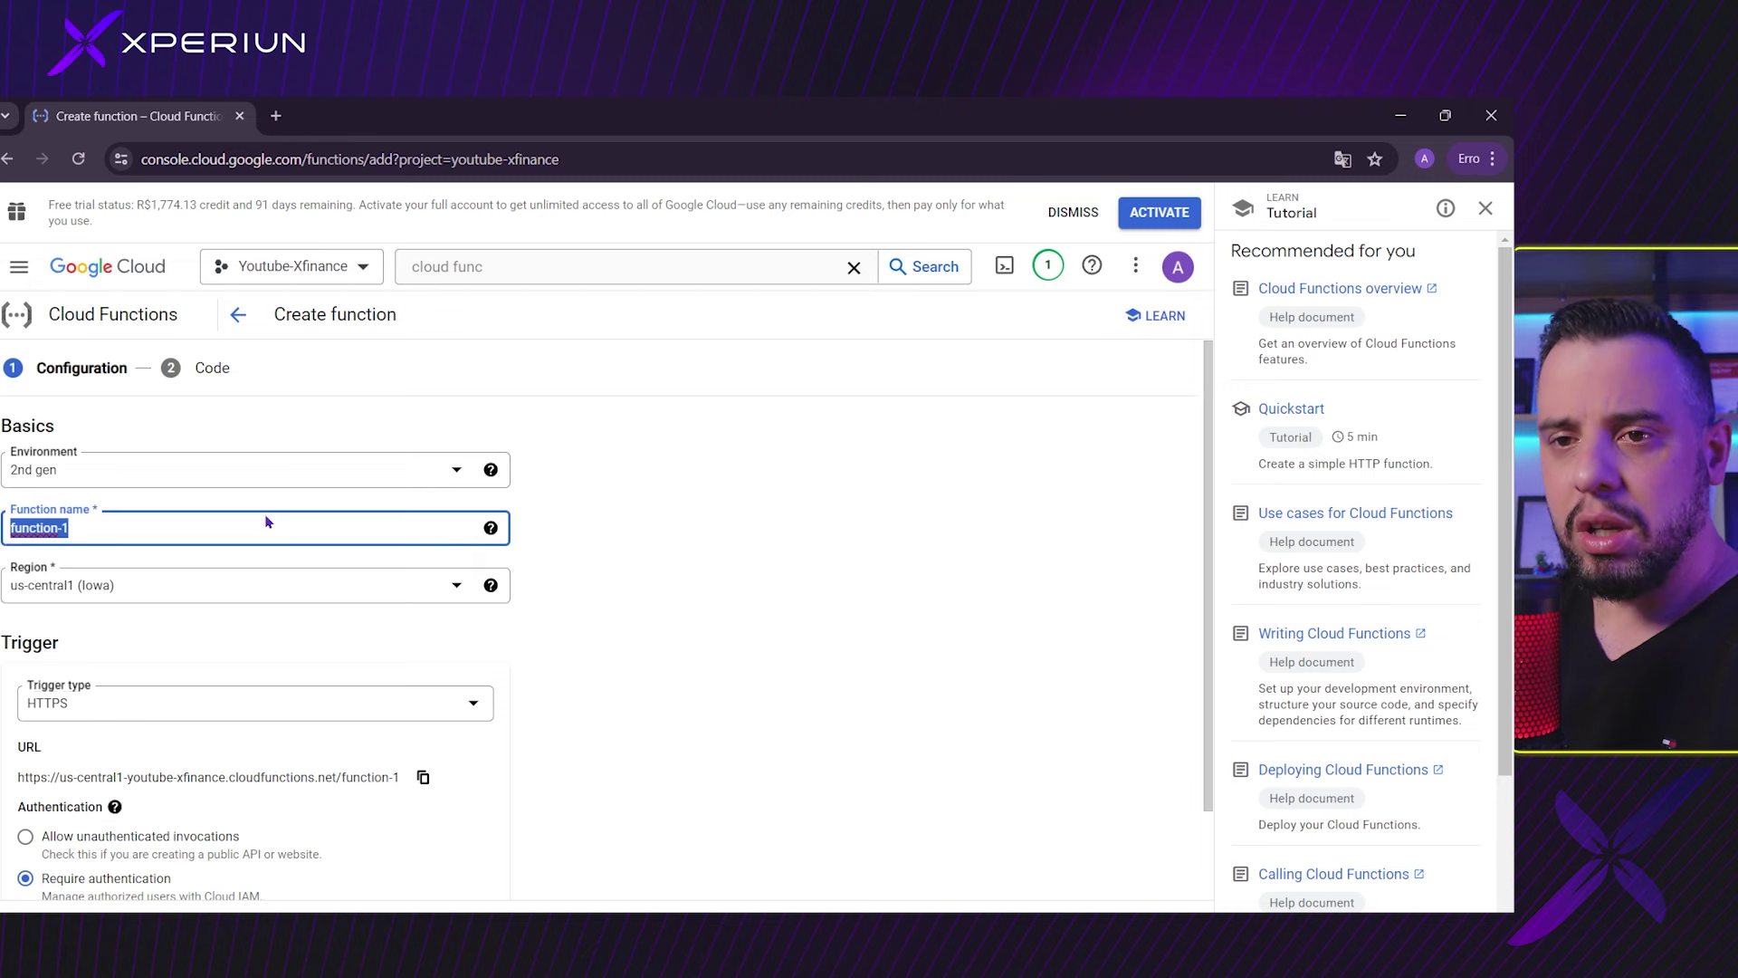
text(Xfinance)
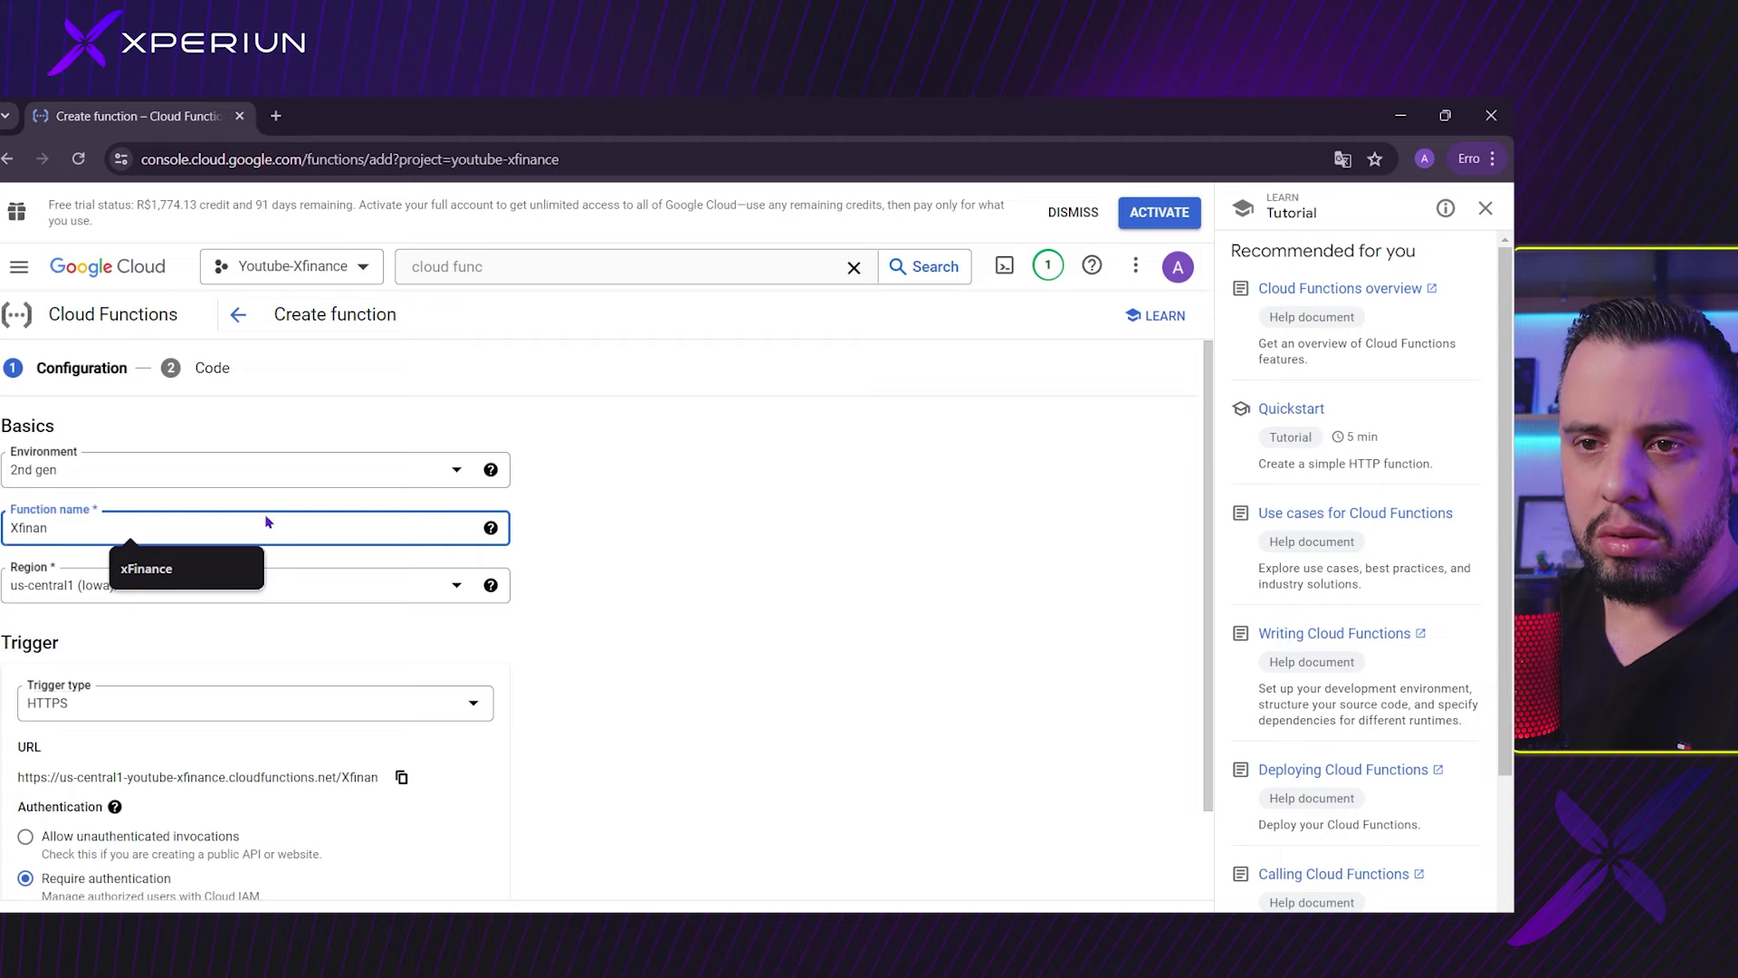
text(ce)
key(Tab)
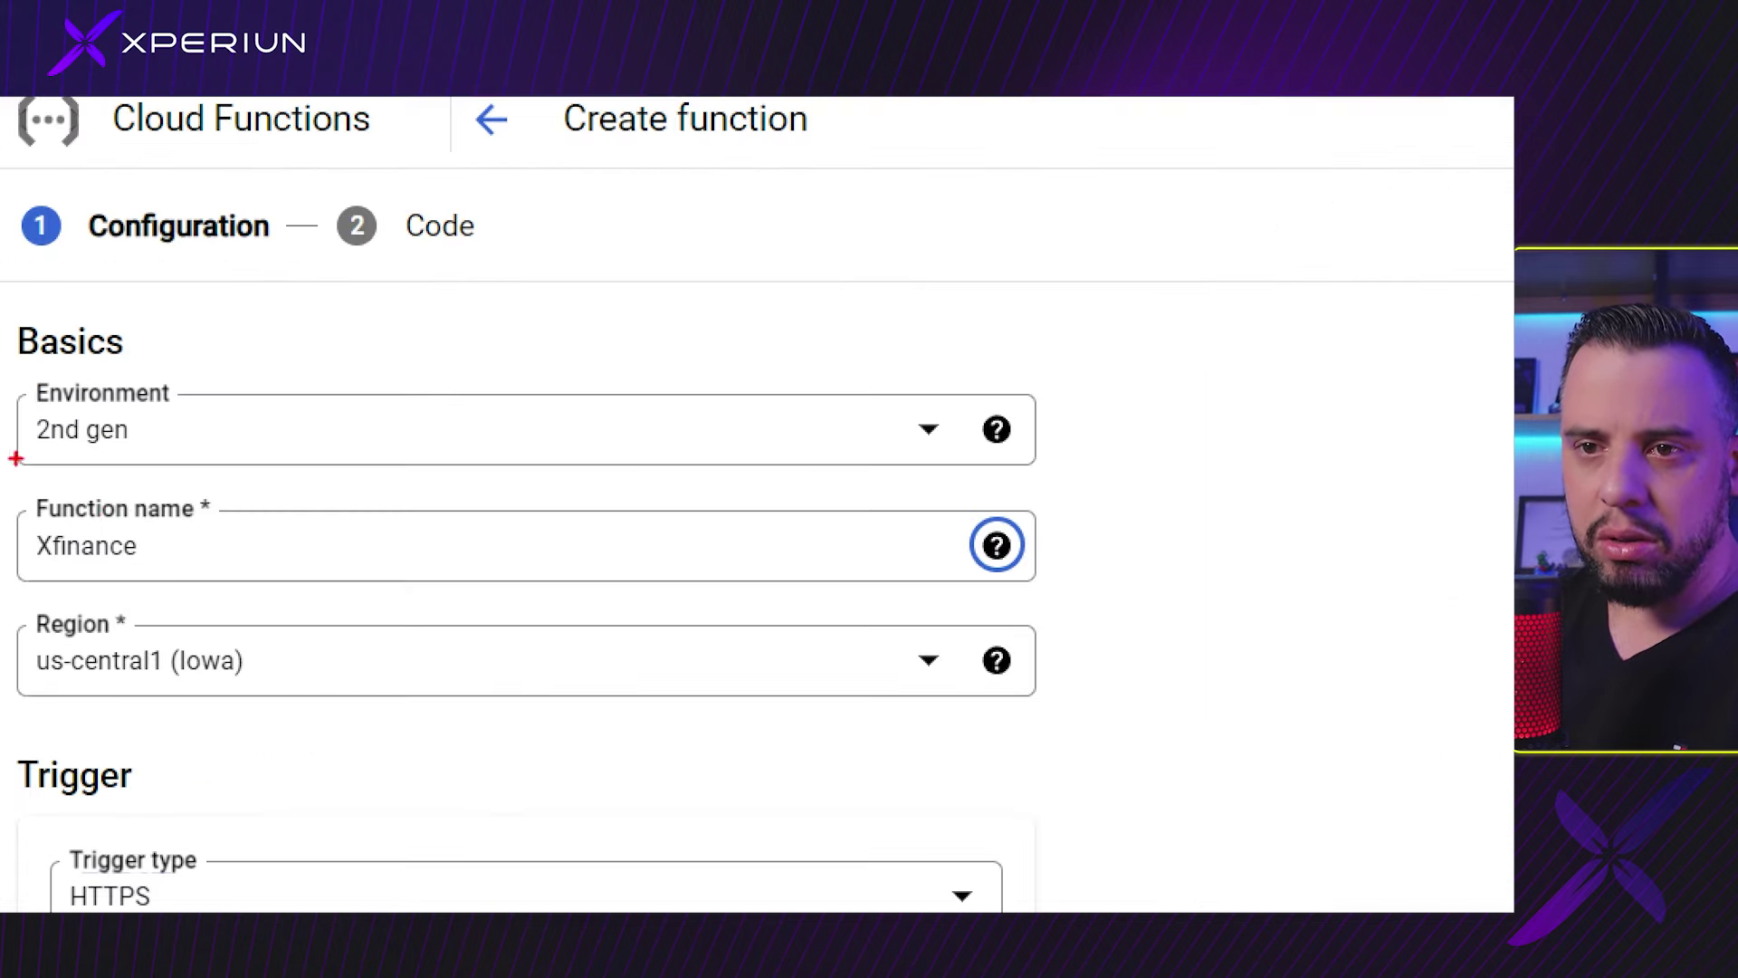
click(283, 654)
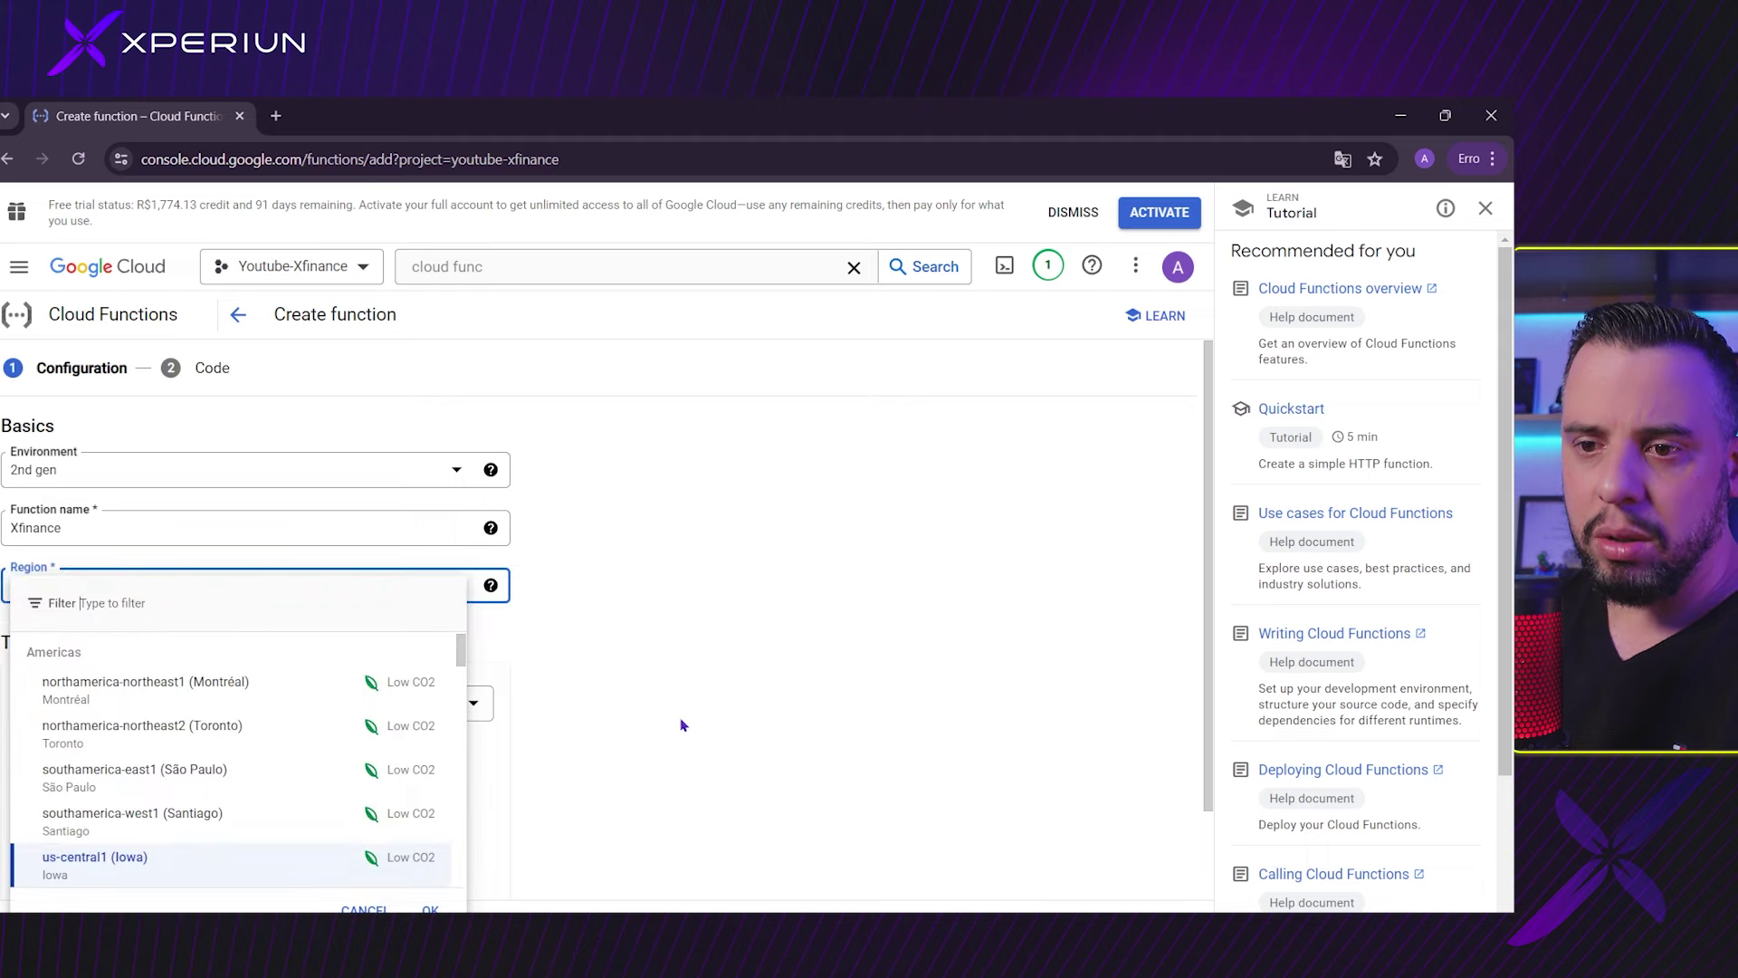
drag(21, 751, 287, 804)
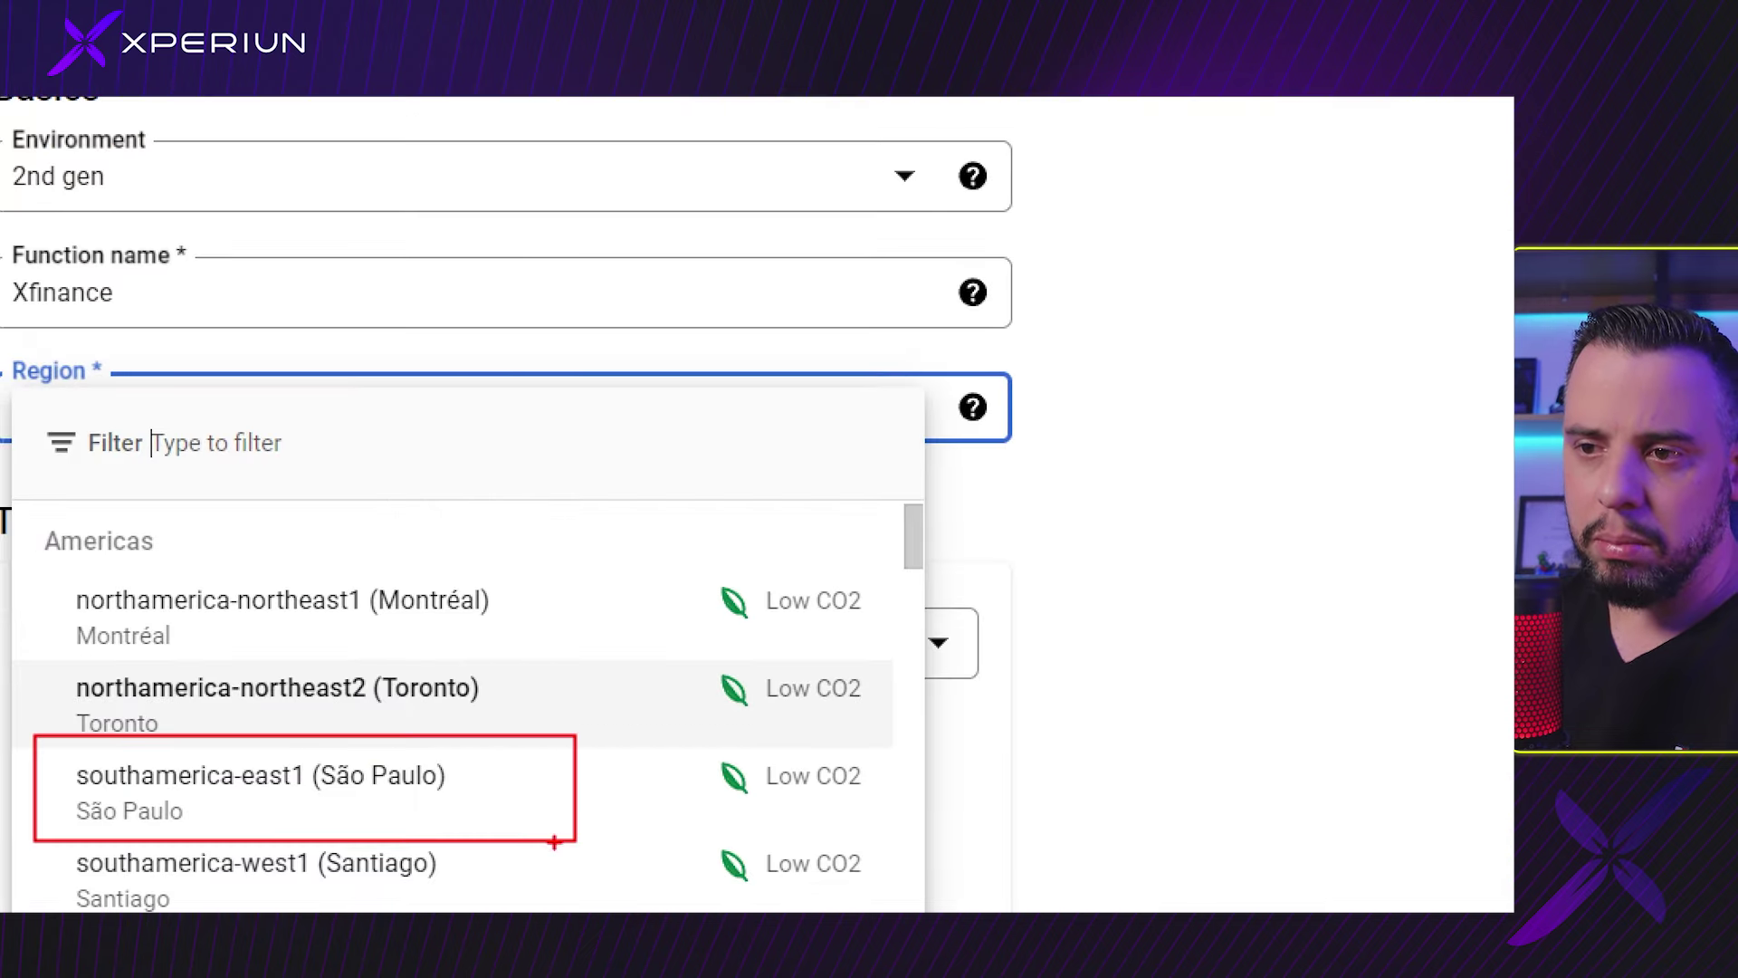
click(262, 779)
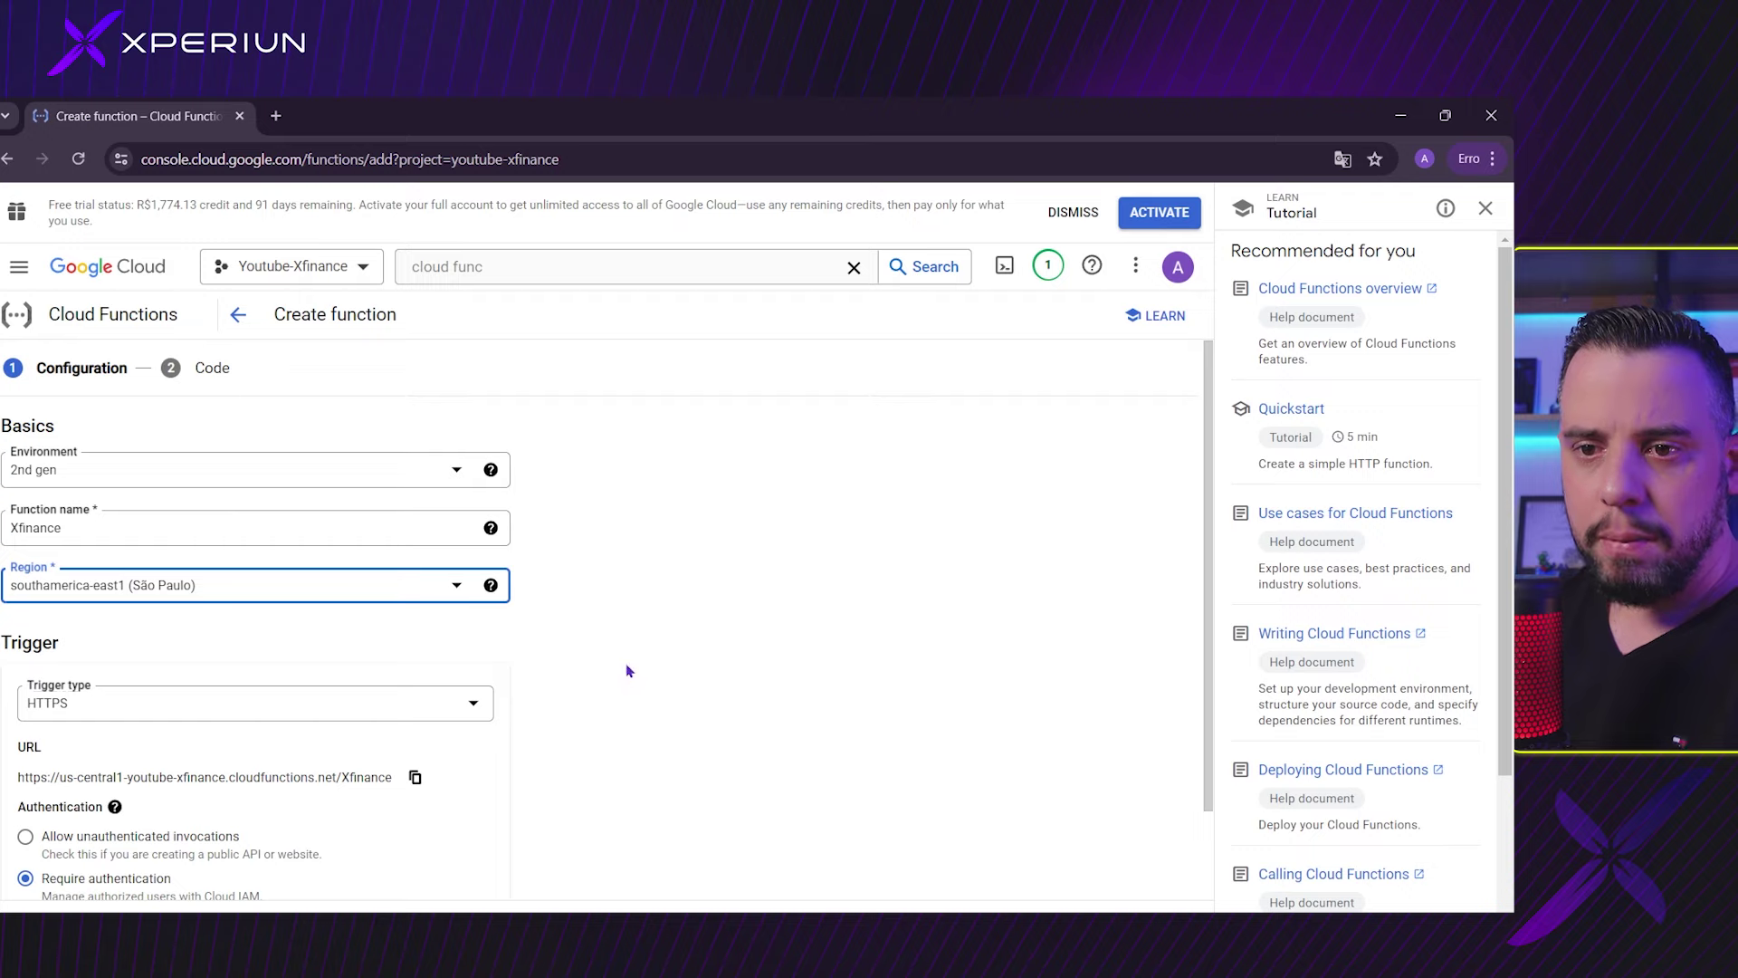
Step: Expand the function's runtime settings and set the allocated memory to 1 GiB and the CPU to 0.583
scroll(627, 672, down, 1)
drag(8, 572, 504, 650)
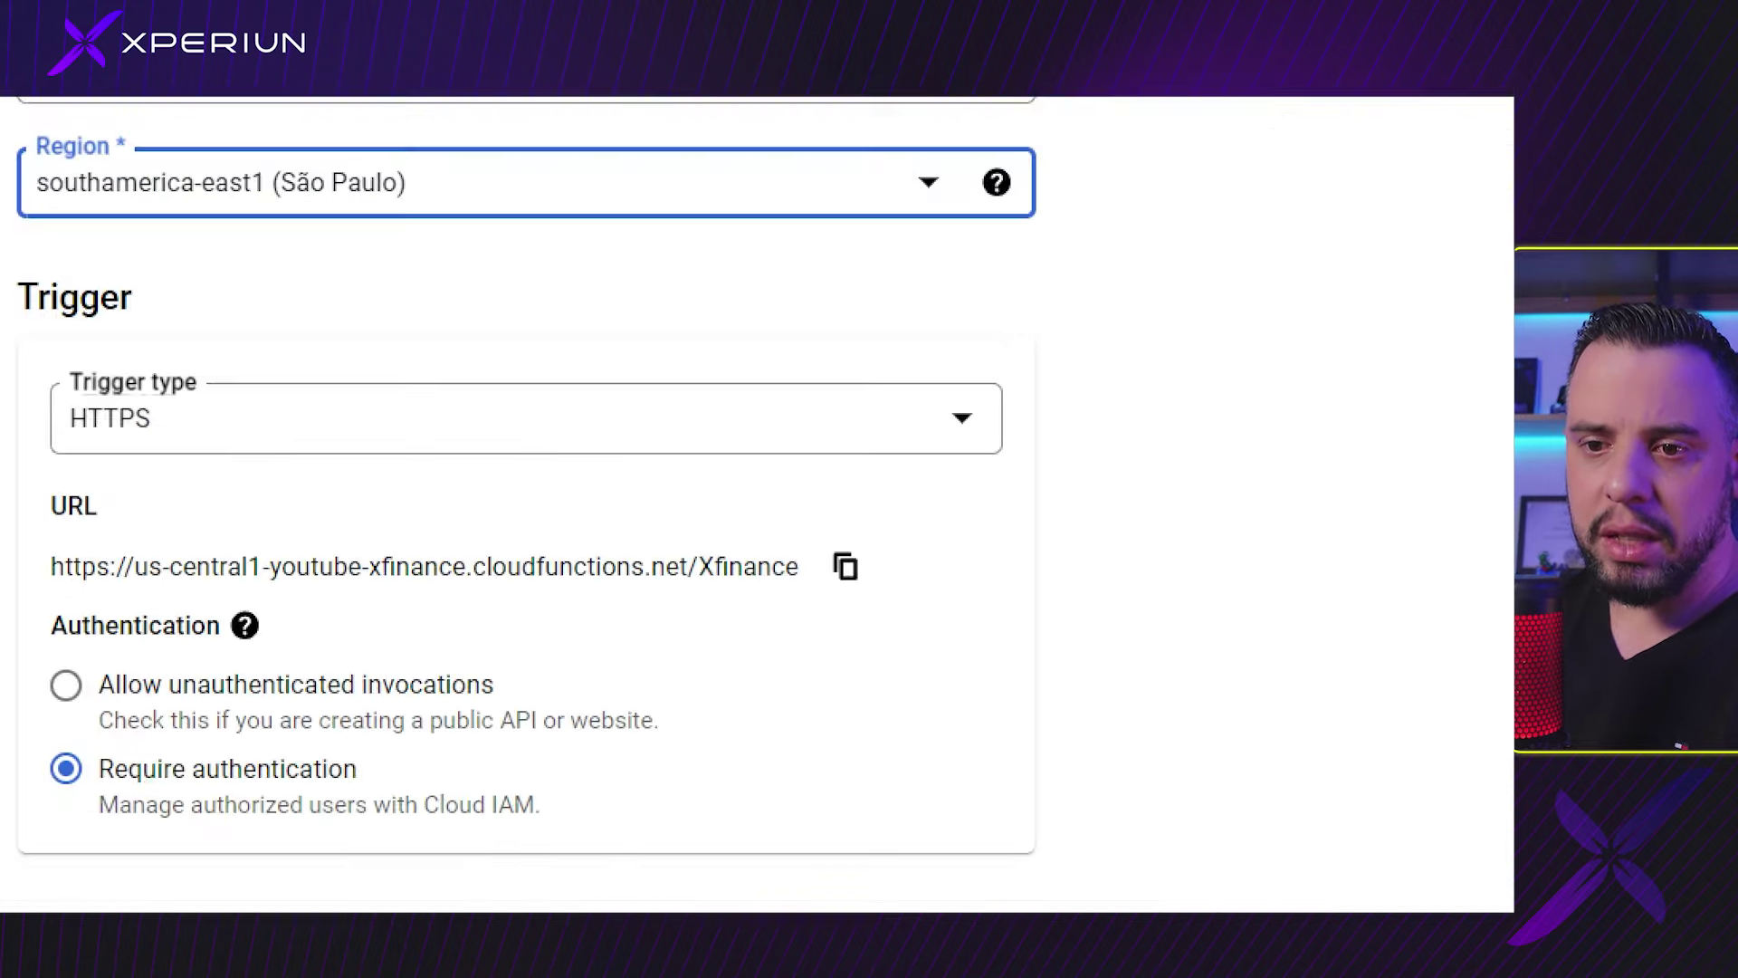
drag(31, 730, 737, 846)
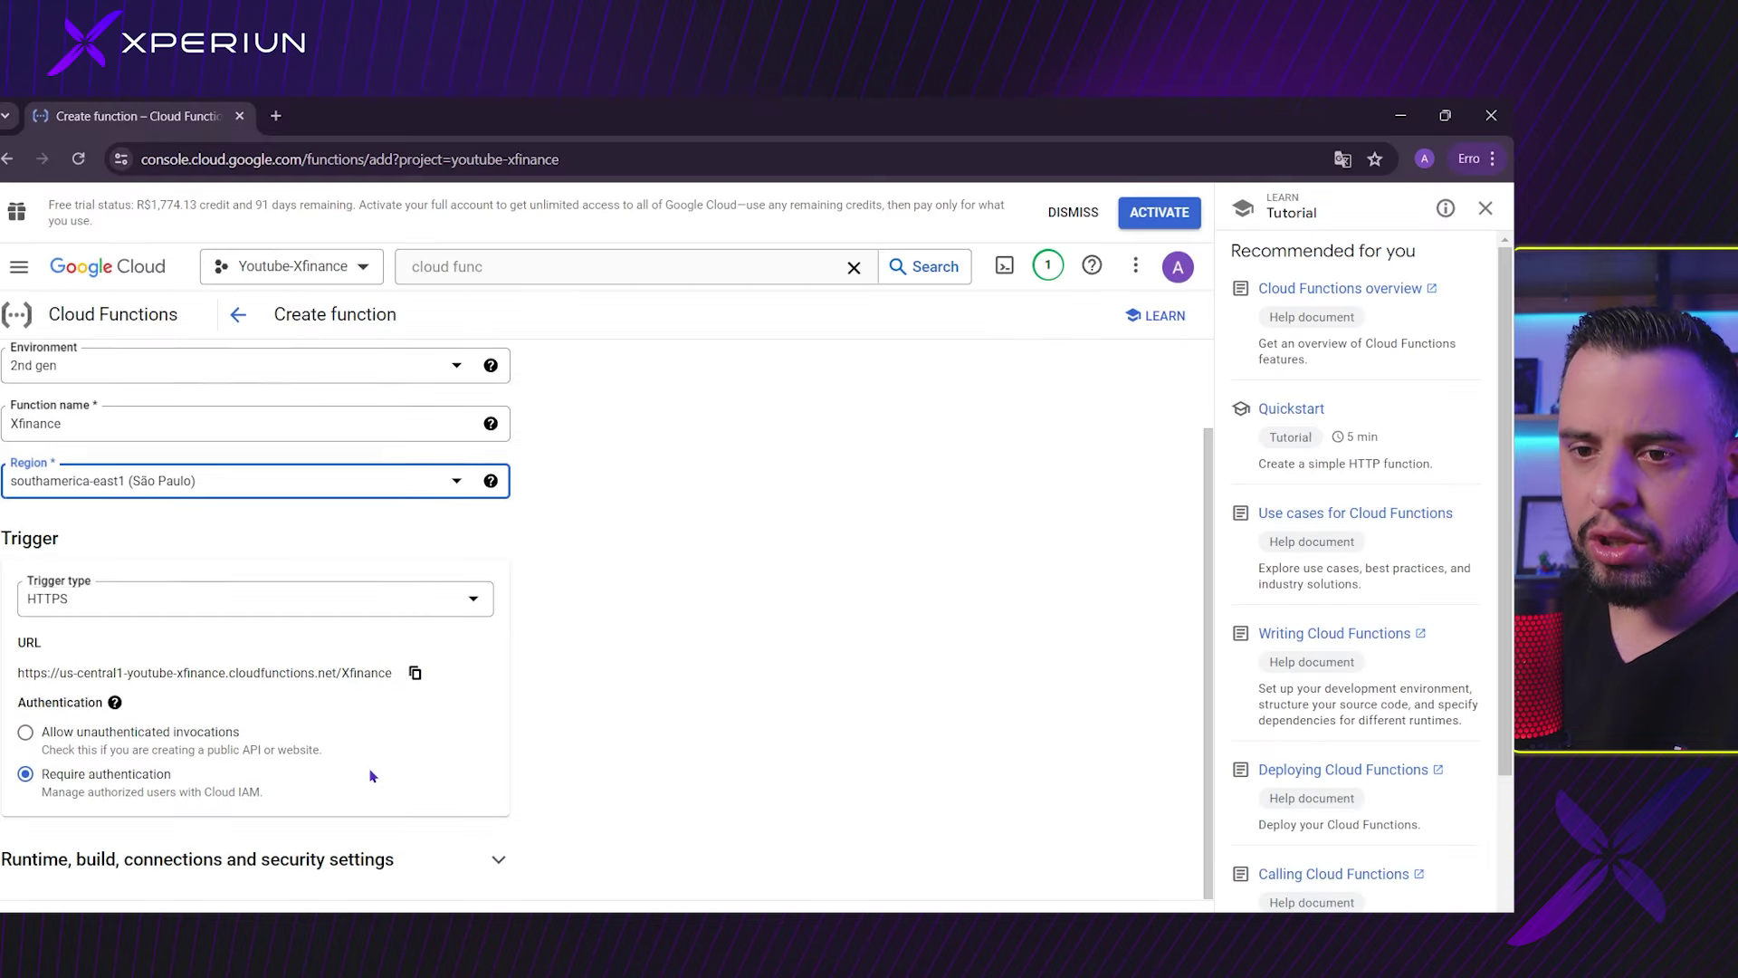
click(288, 858)
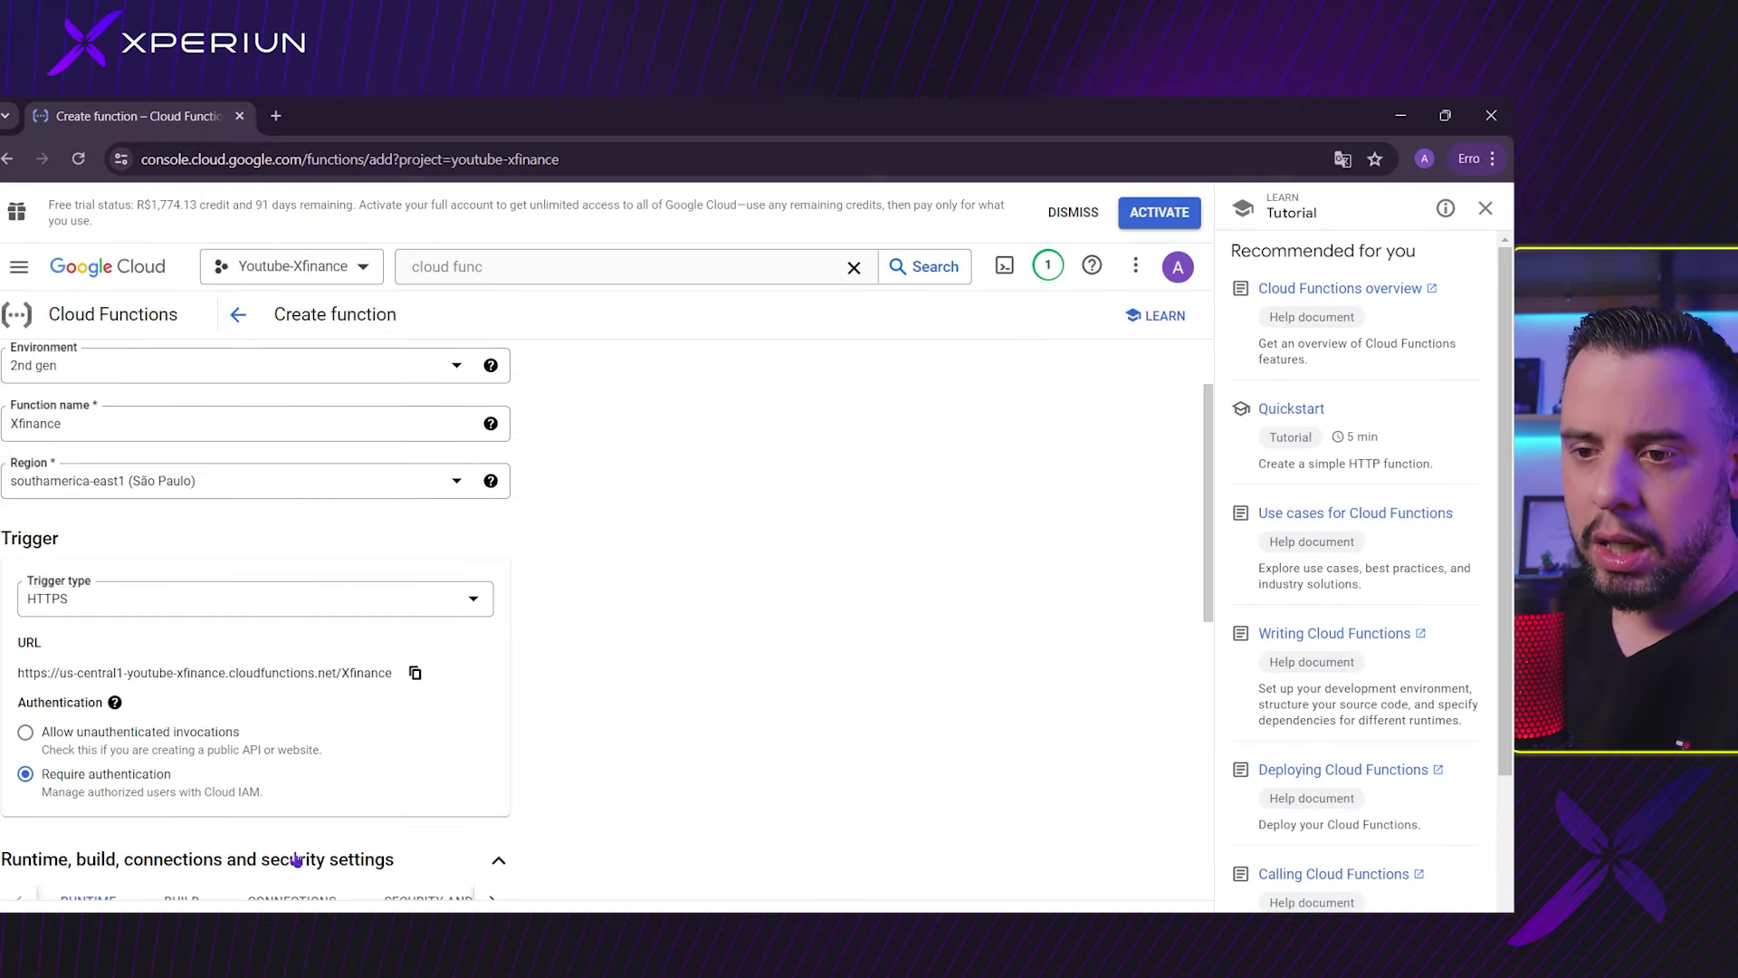
scroll(639, 729, down, 4)
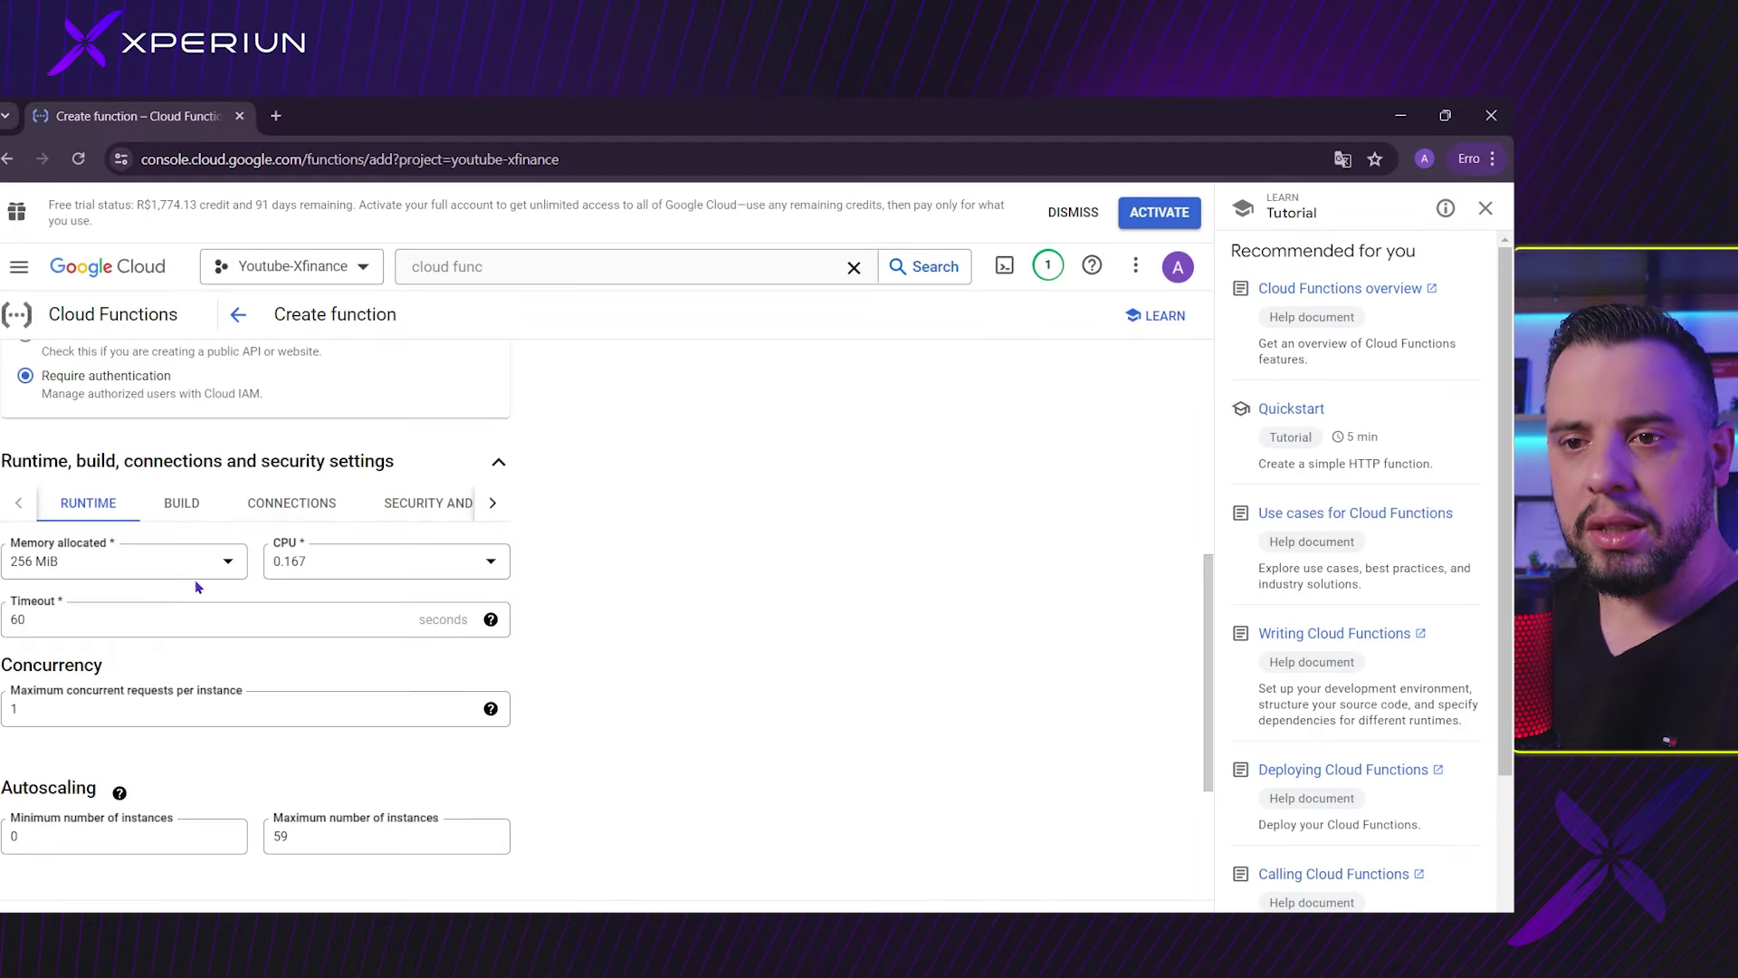
click(155, 568)
click(124, 667)
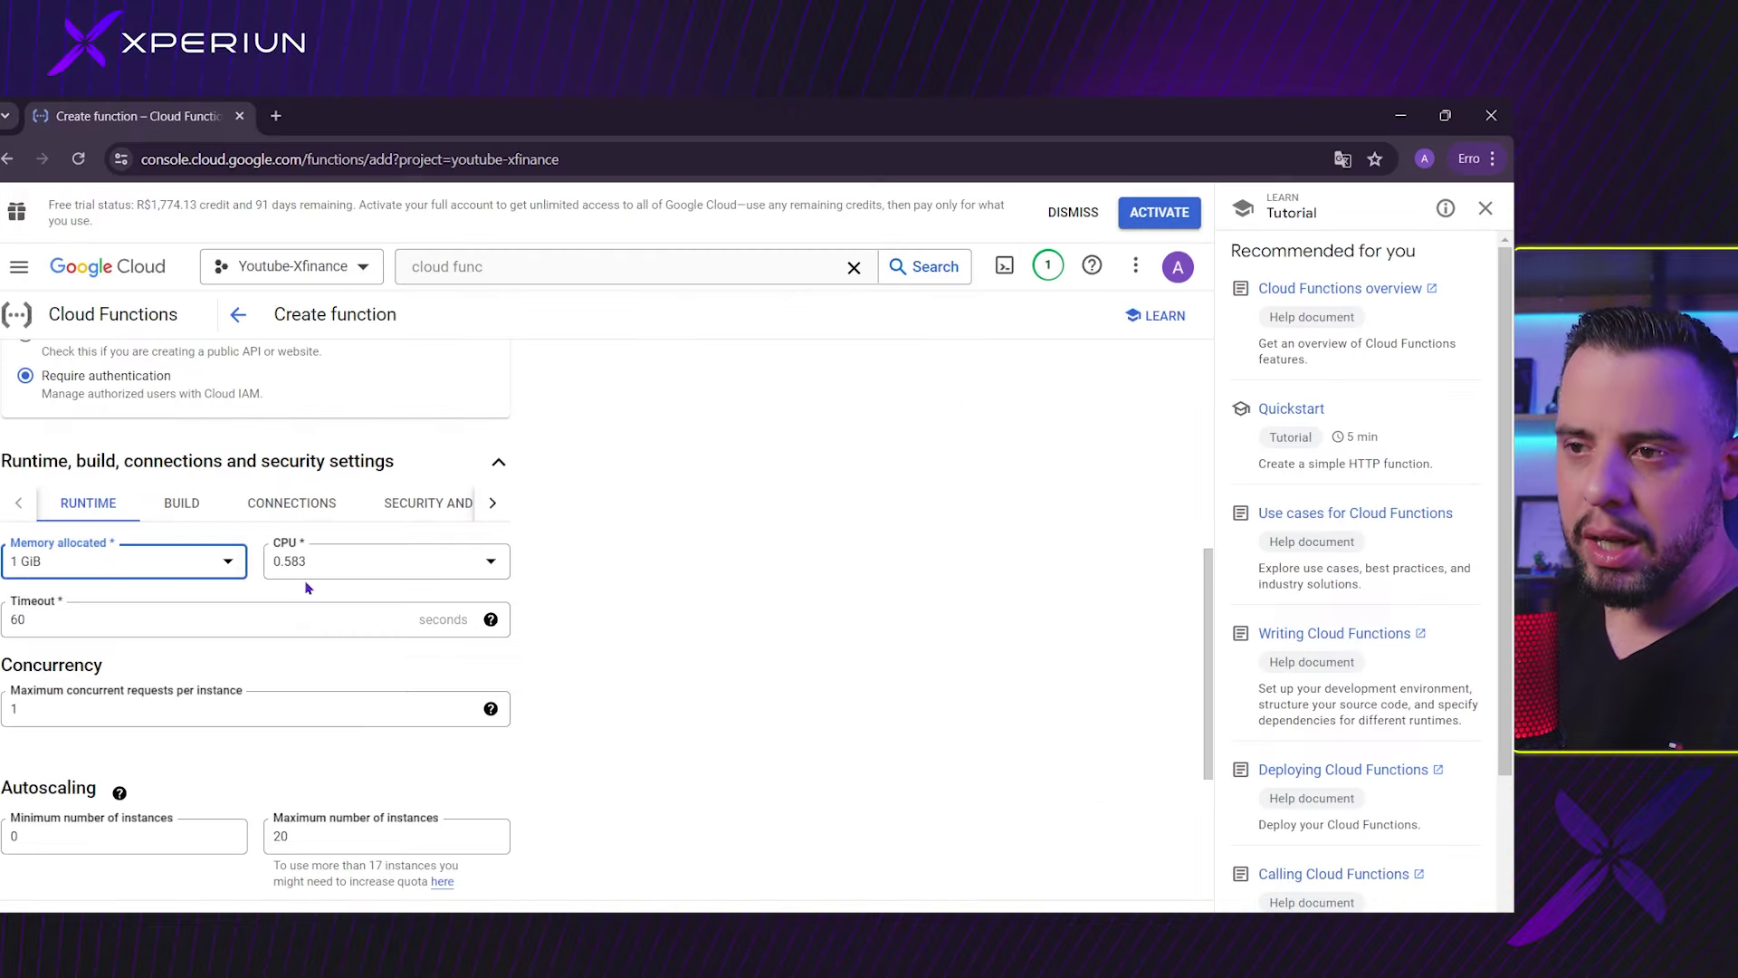
click(443, 560)
click(481, 669)
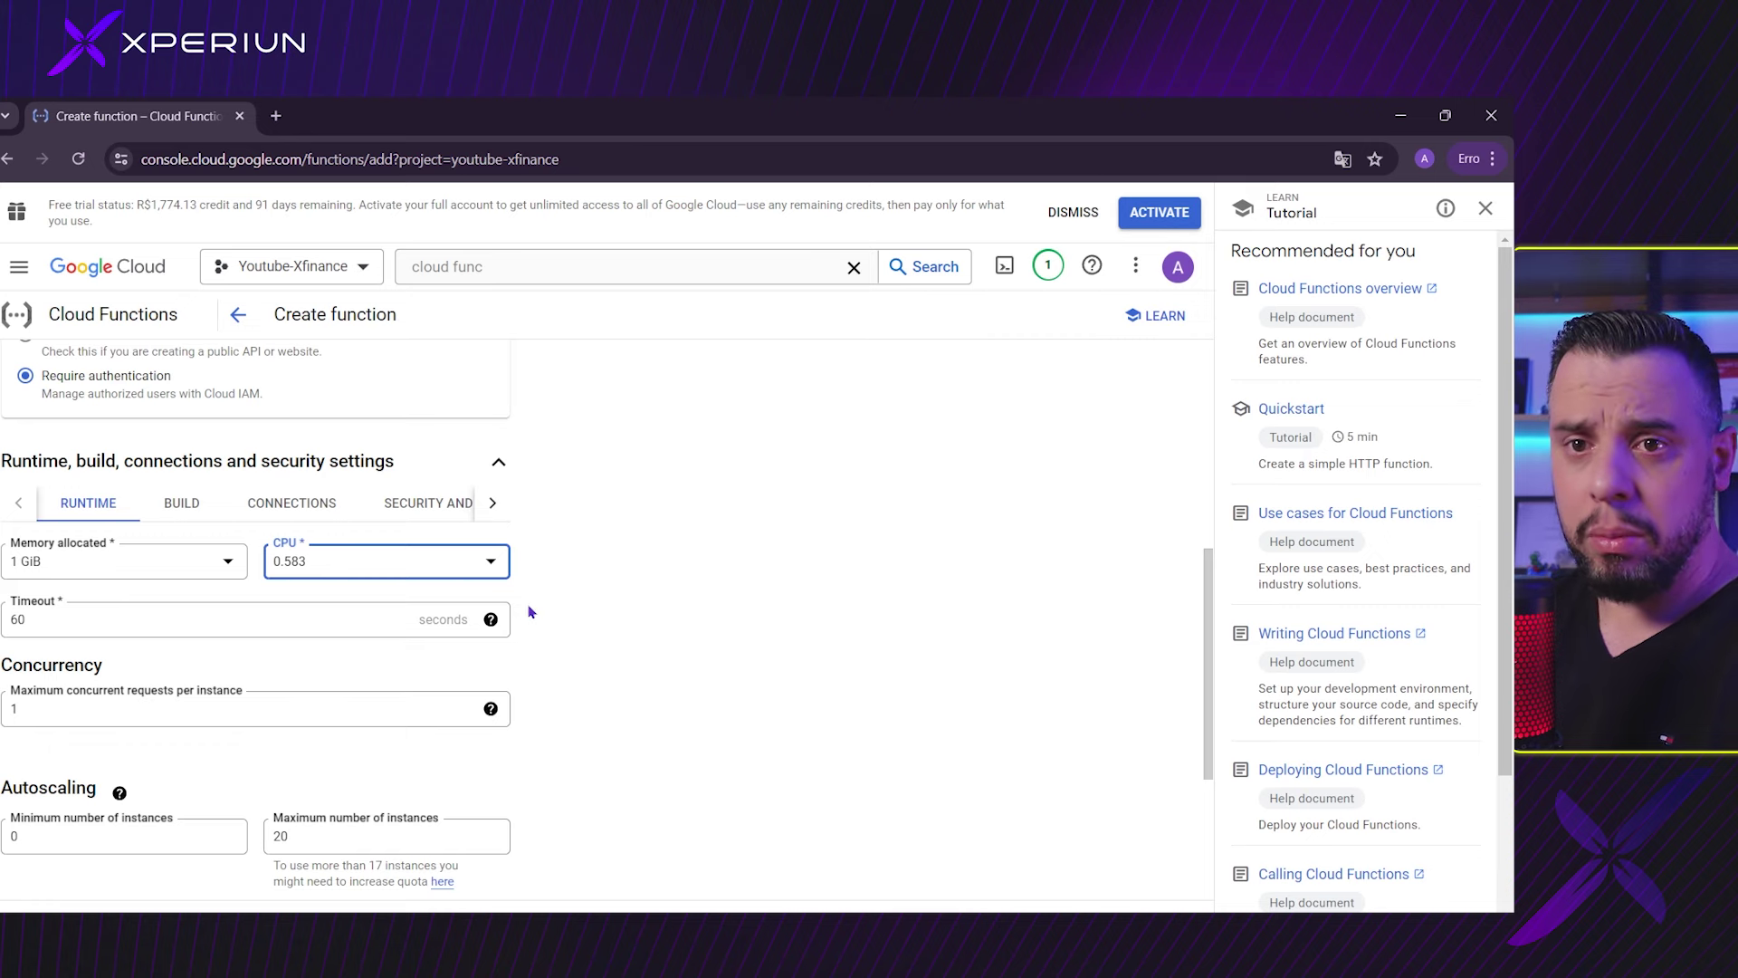
Step: Set the function's maximum number of instances to 1 in the autoscaling settings
scroll(501, 673, down, 1)
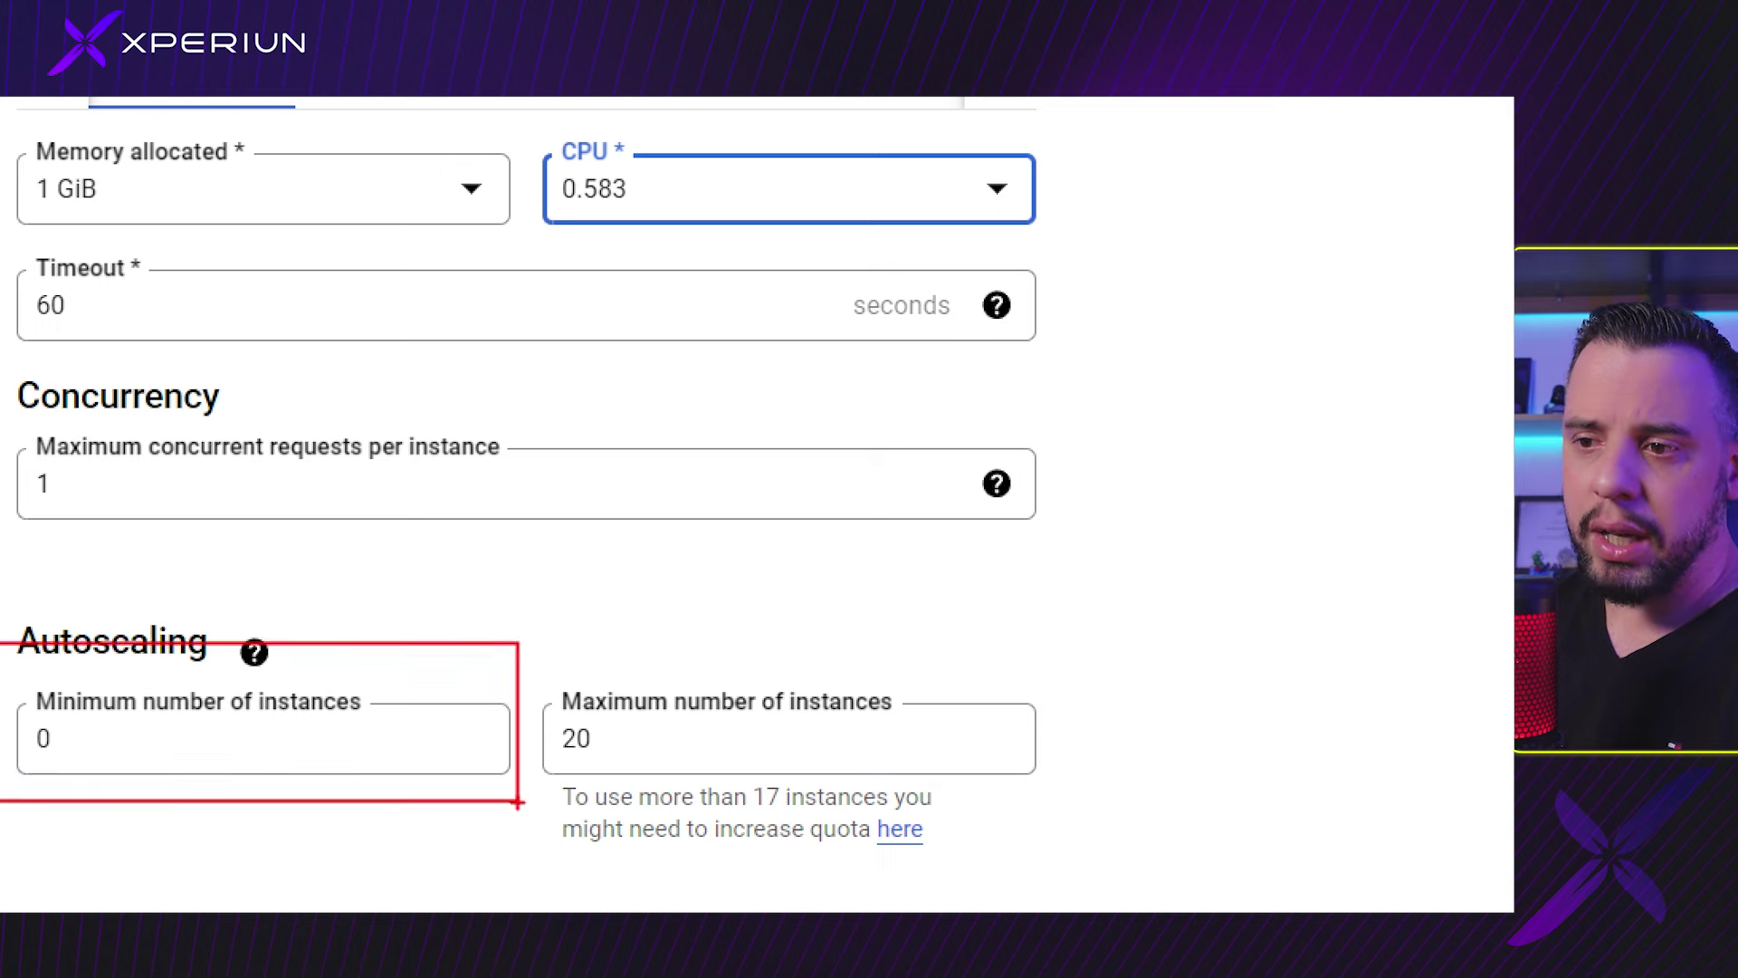
click(635, 742)
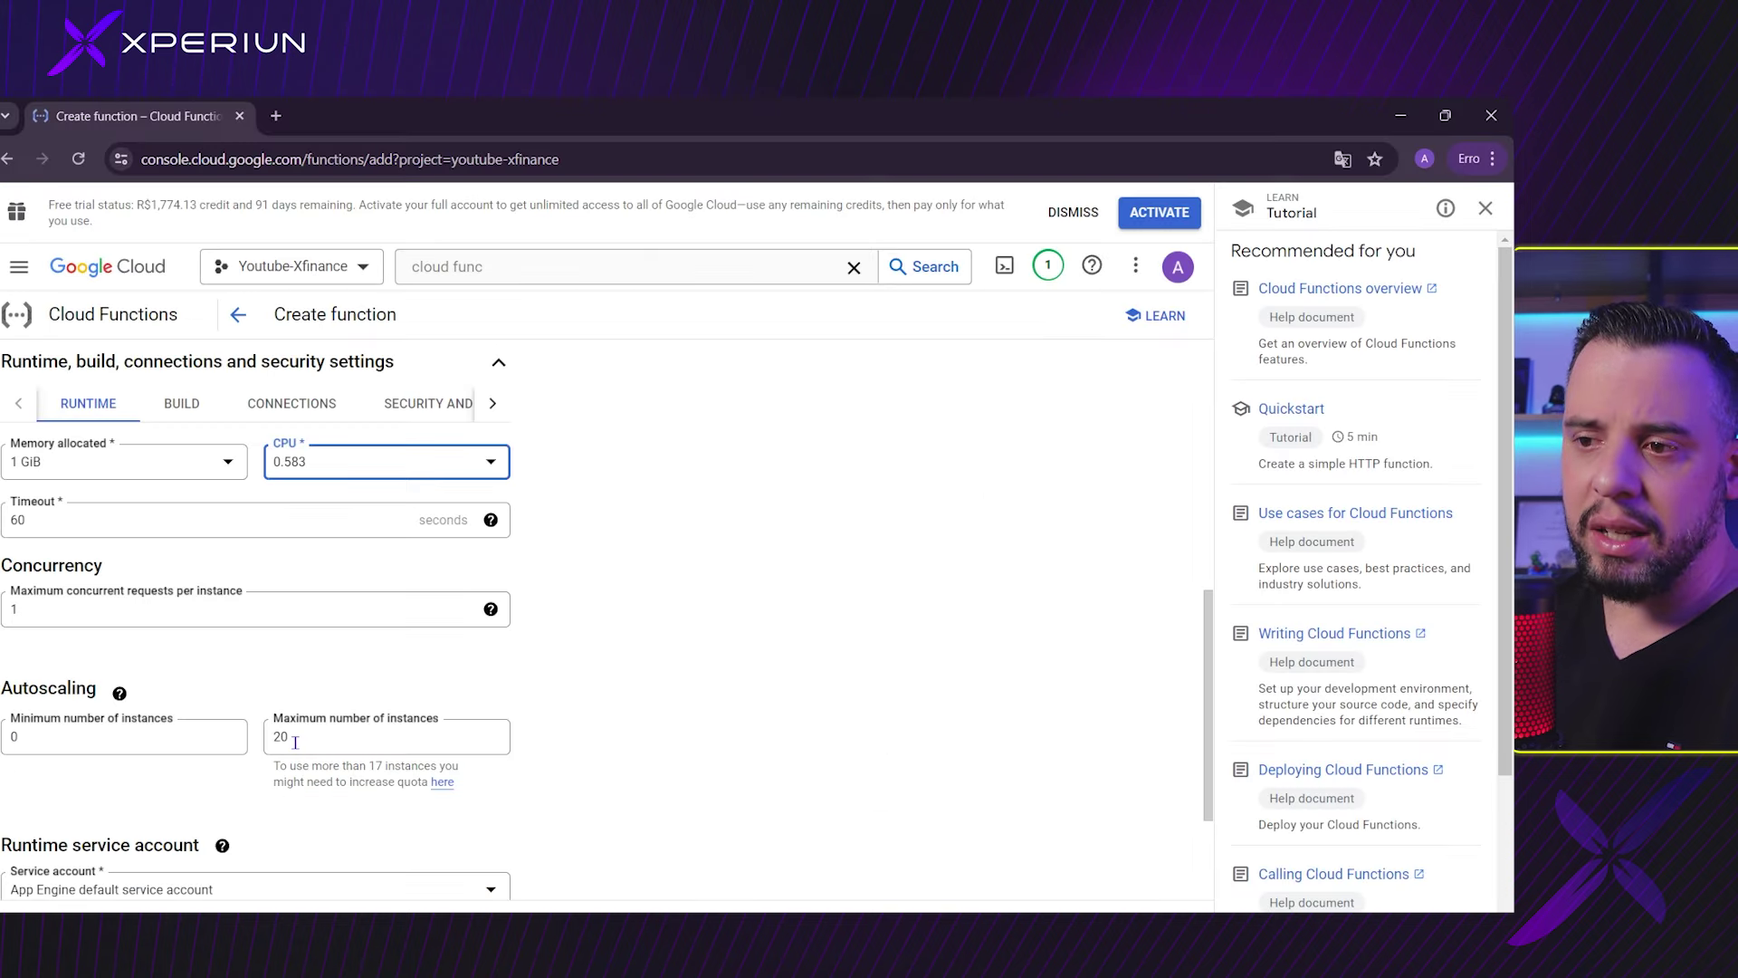
double_click(310, 738)
text(1)
key(Tab)
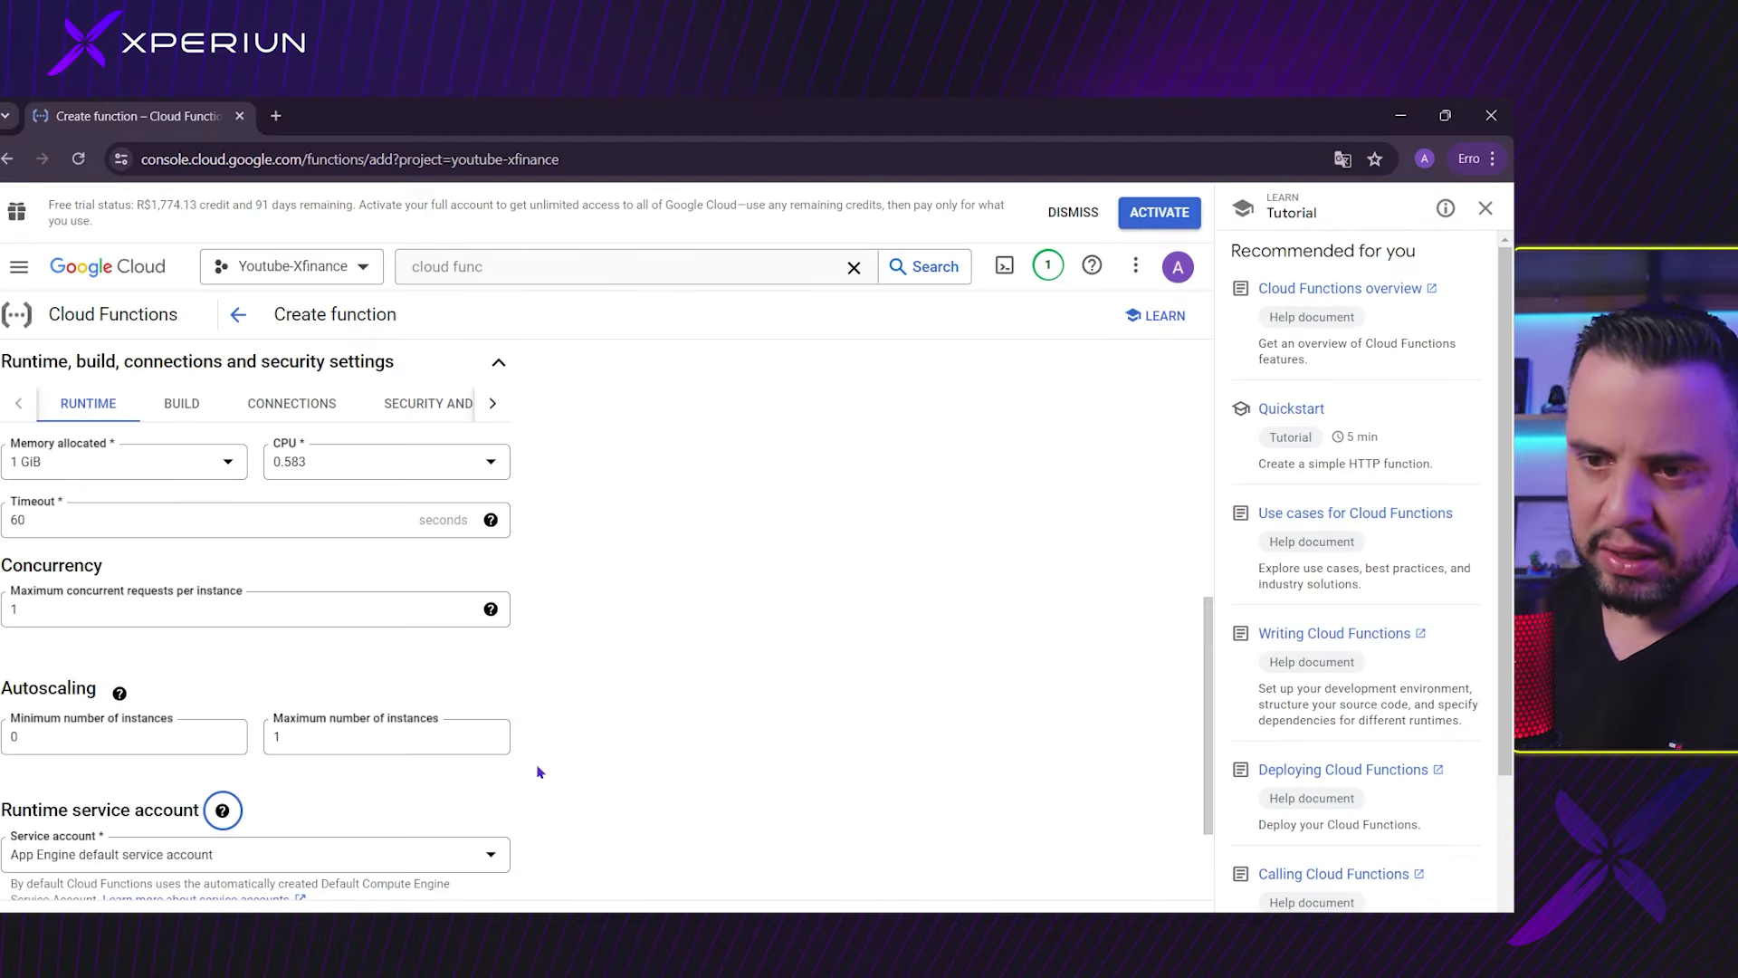
Step: Select the App Engine default service account as the function's runtime service account
scroll(541, 772, down, 2)
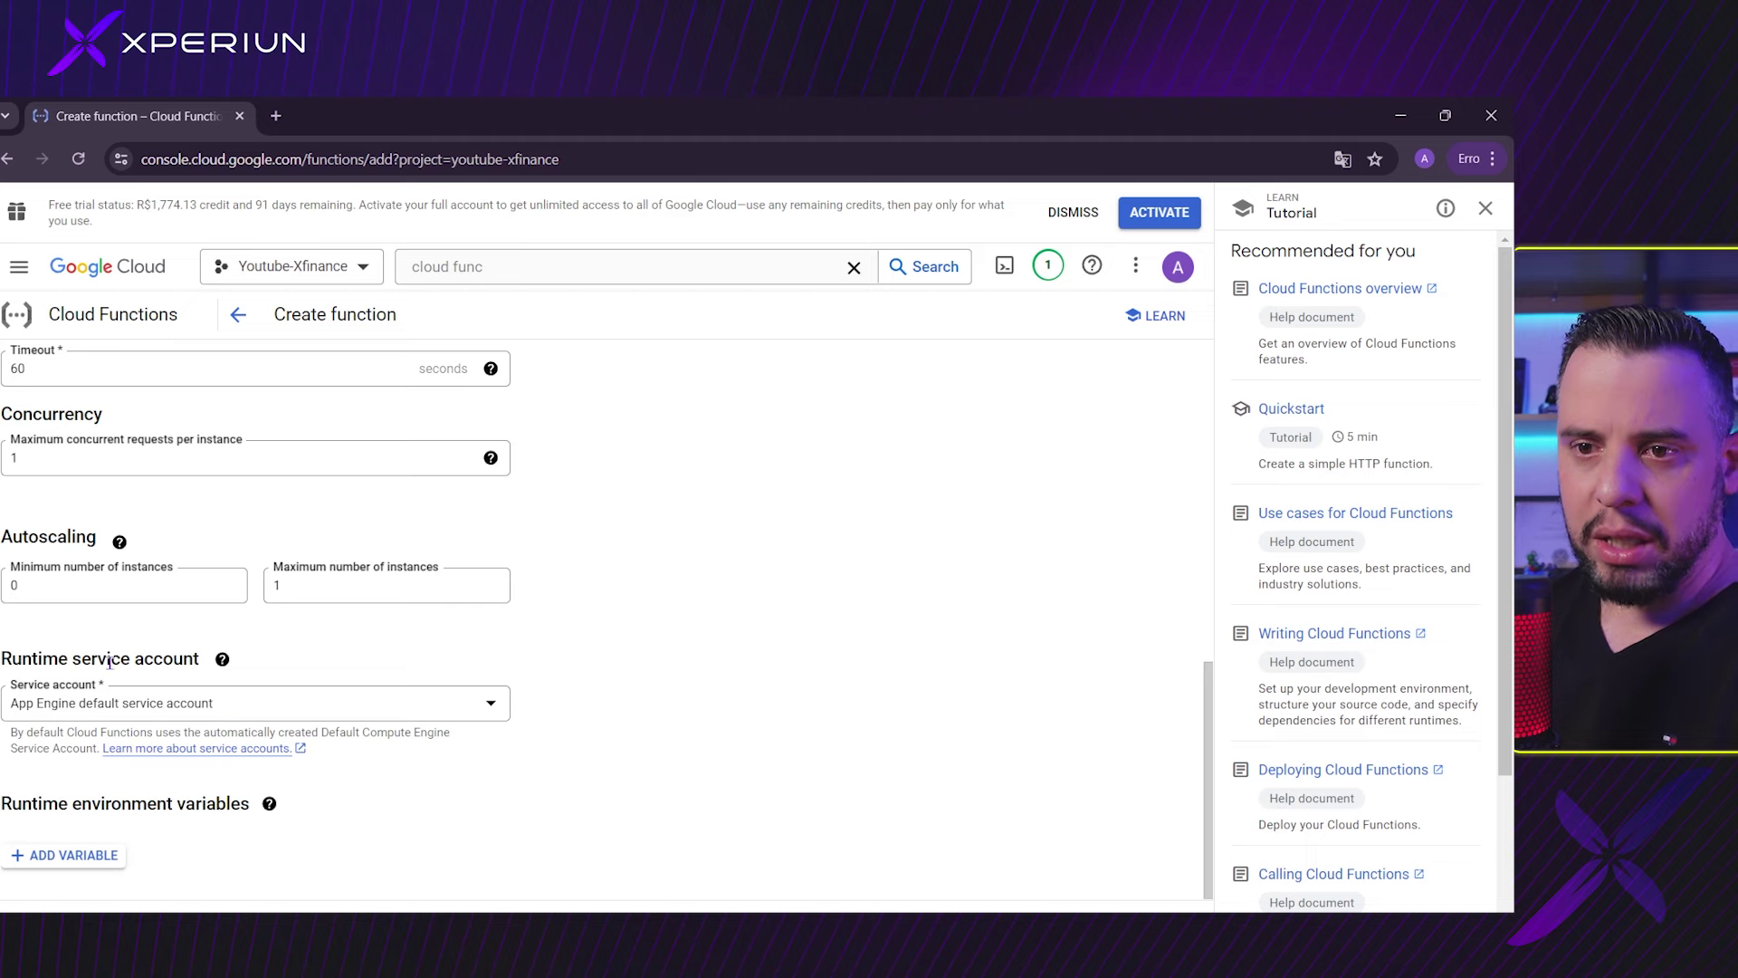
click(415, 700)
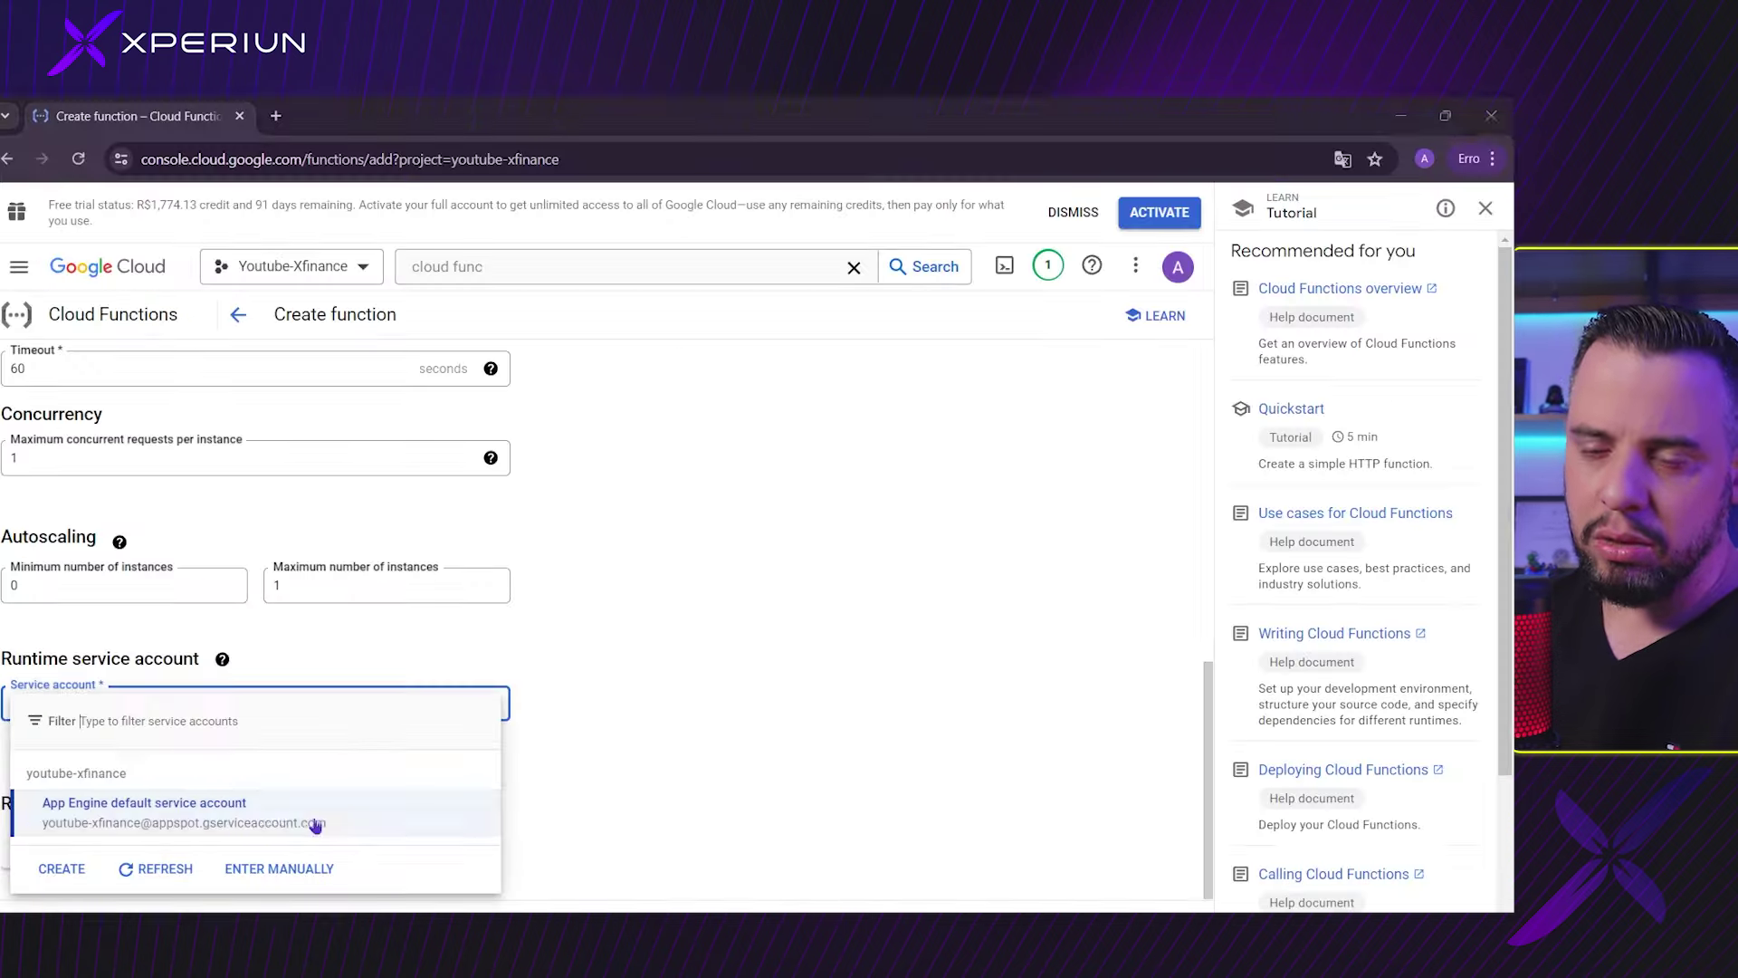
click(315, 822)
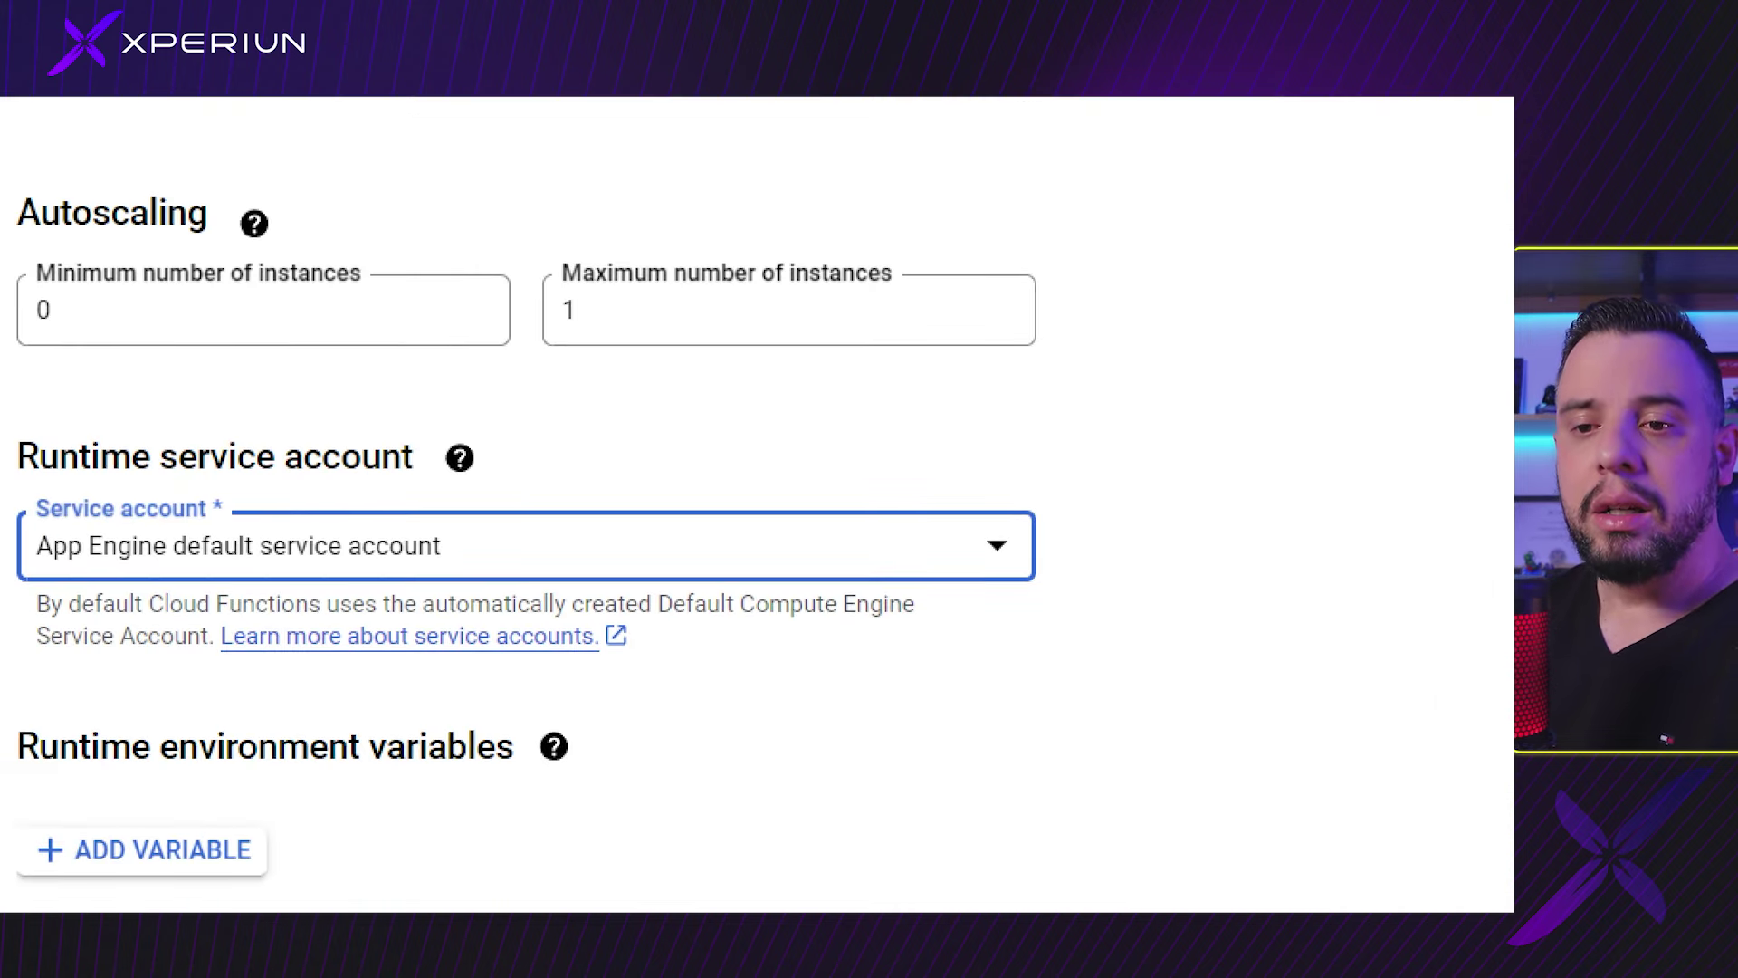
Step: Add a runtime environment variable named API_TOKEN and paste the API token as its value
drag(156, 785, 505, 786)
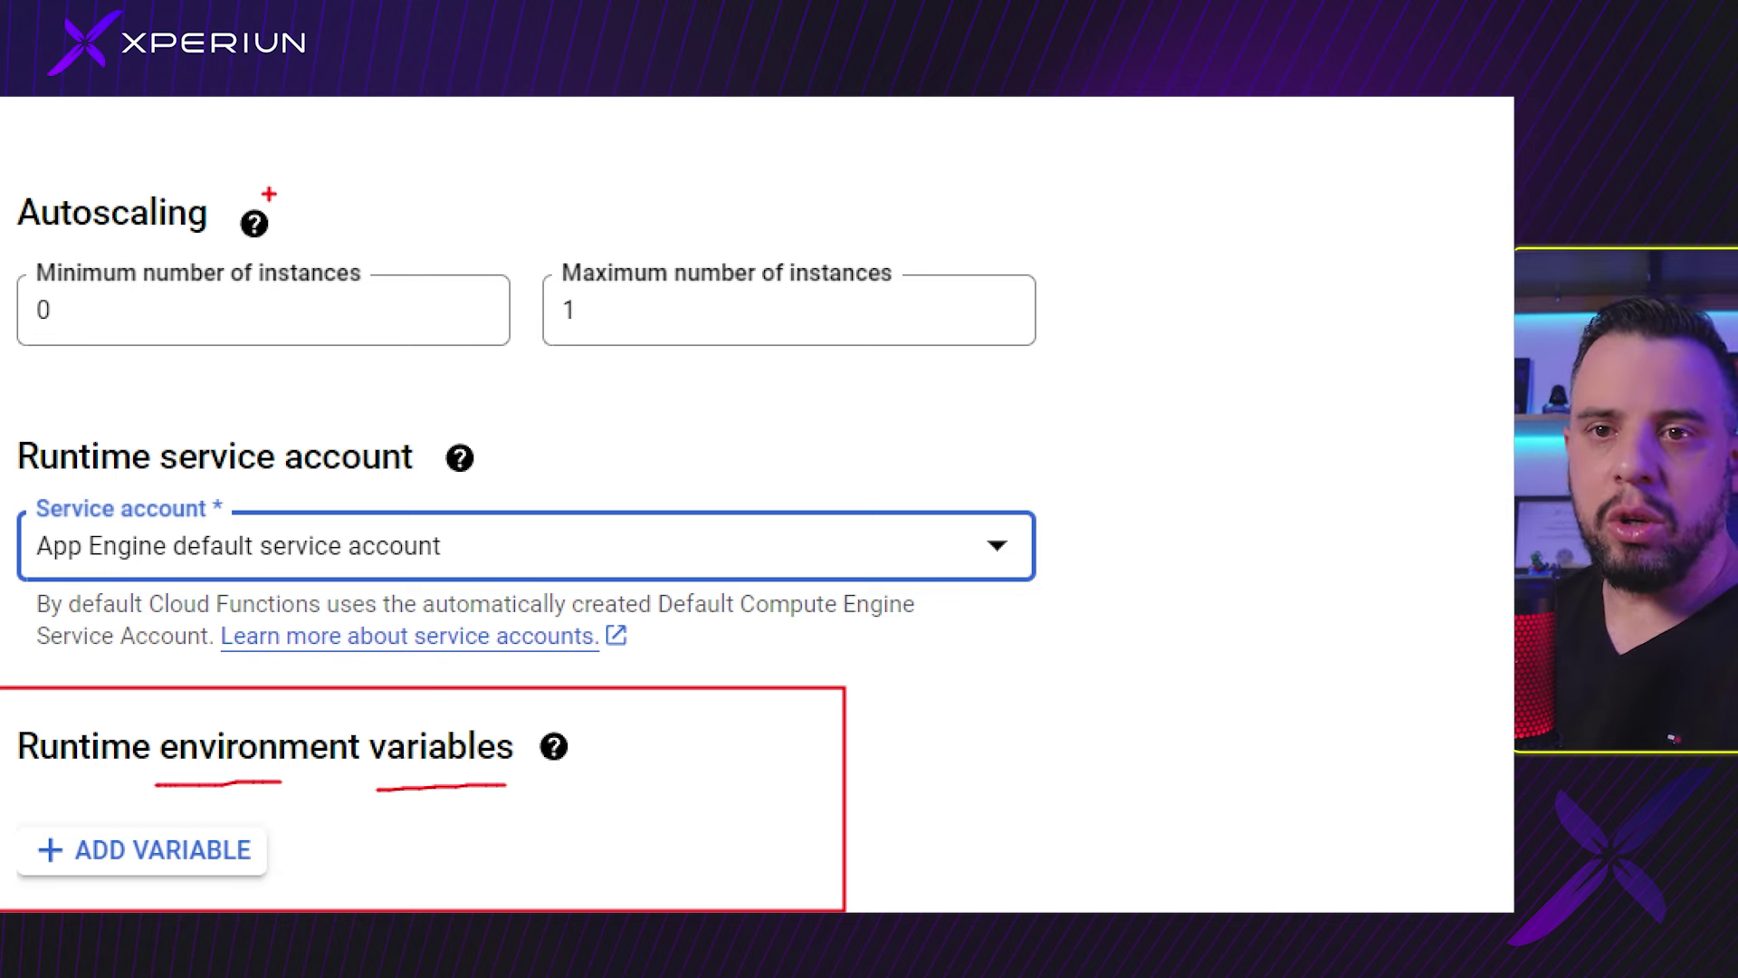
click(172, 851)
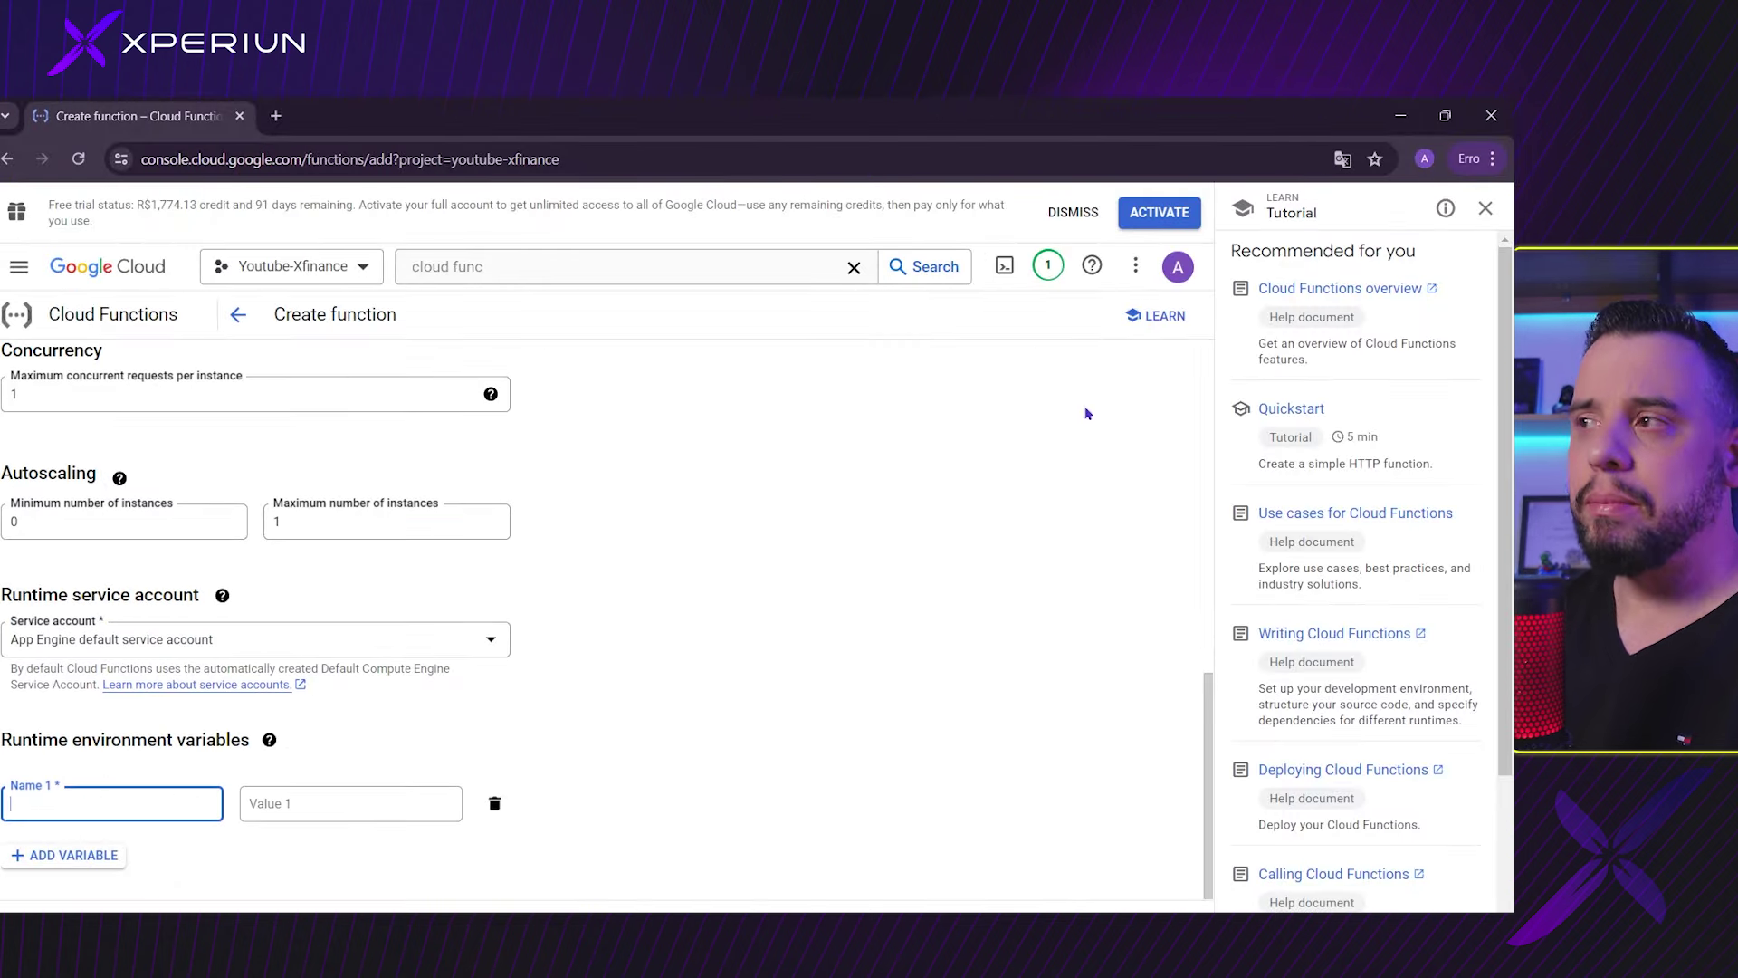
key(alt+Tab)
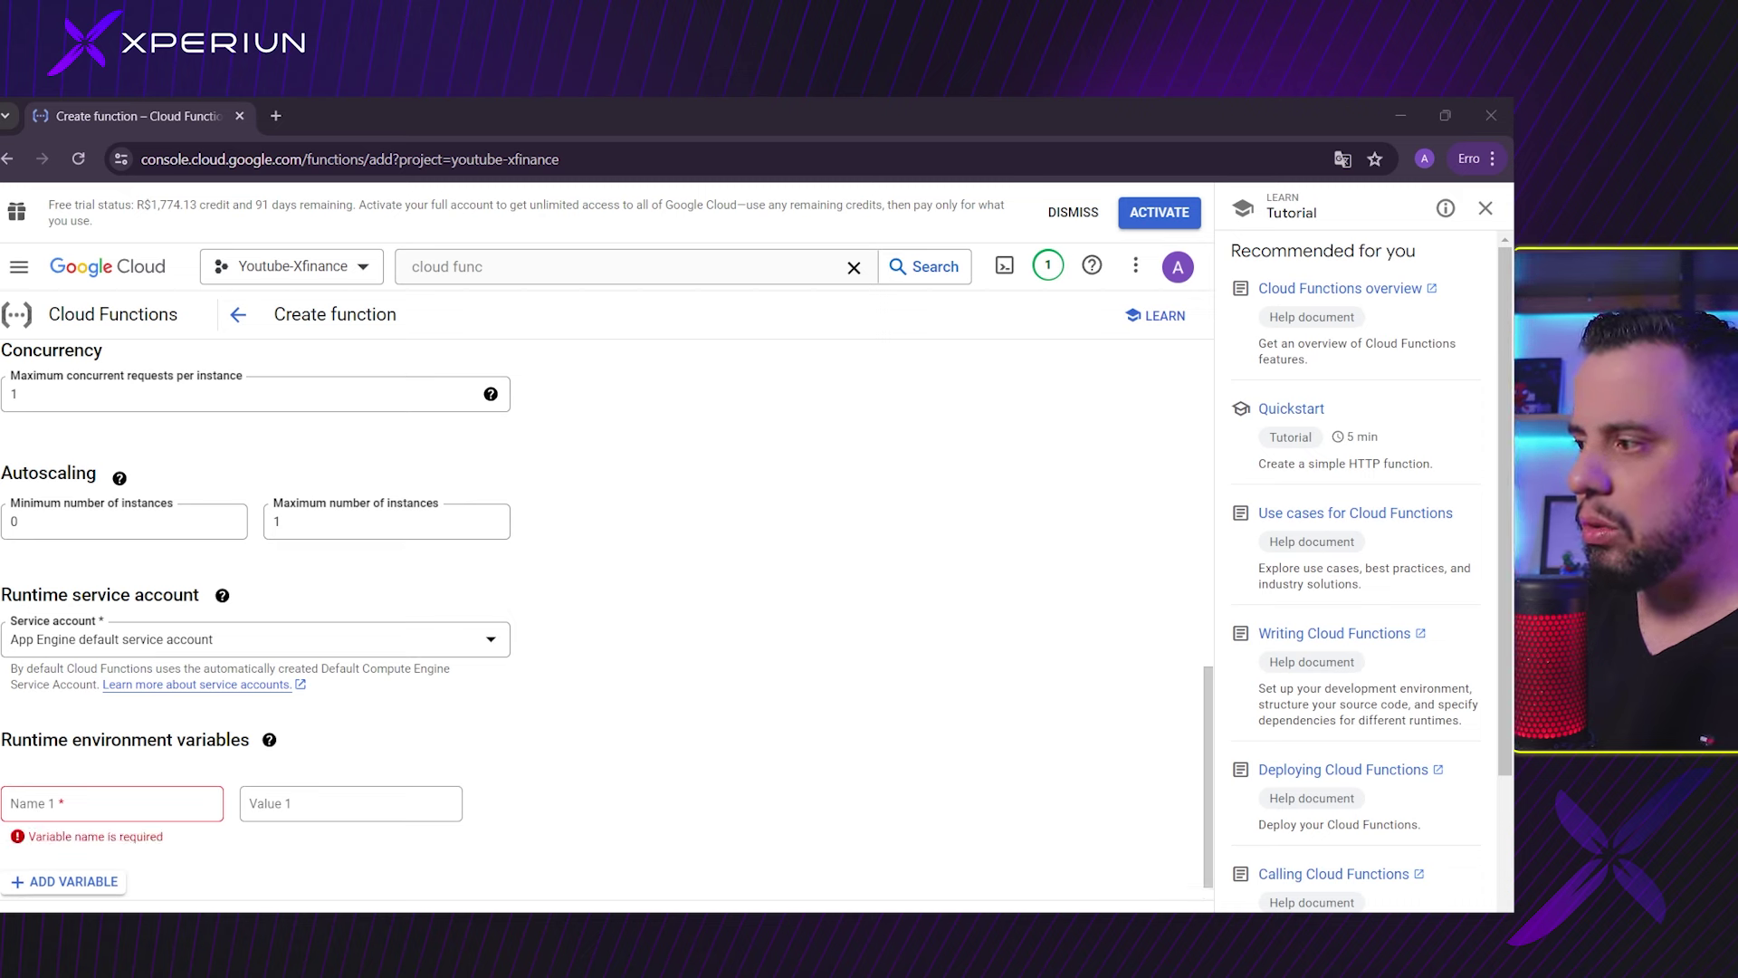
click(107, 810)
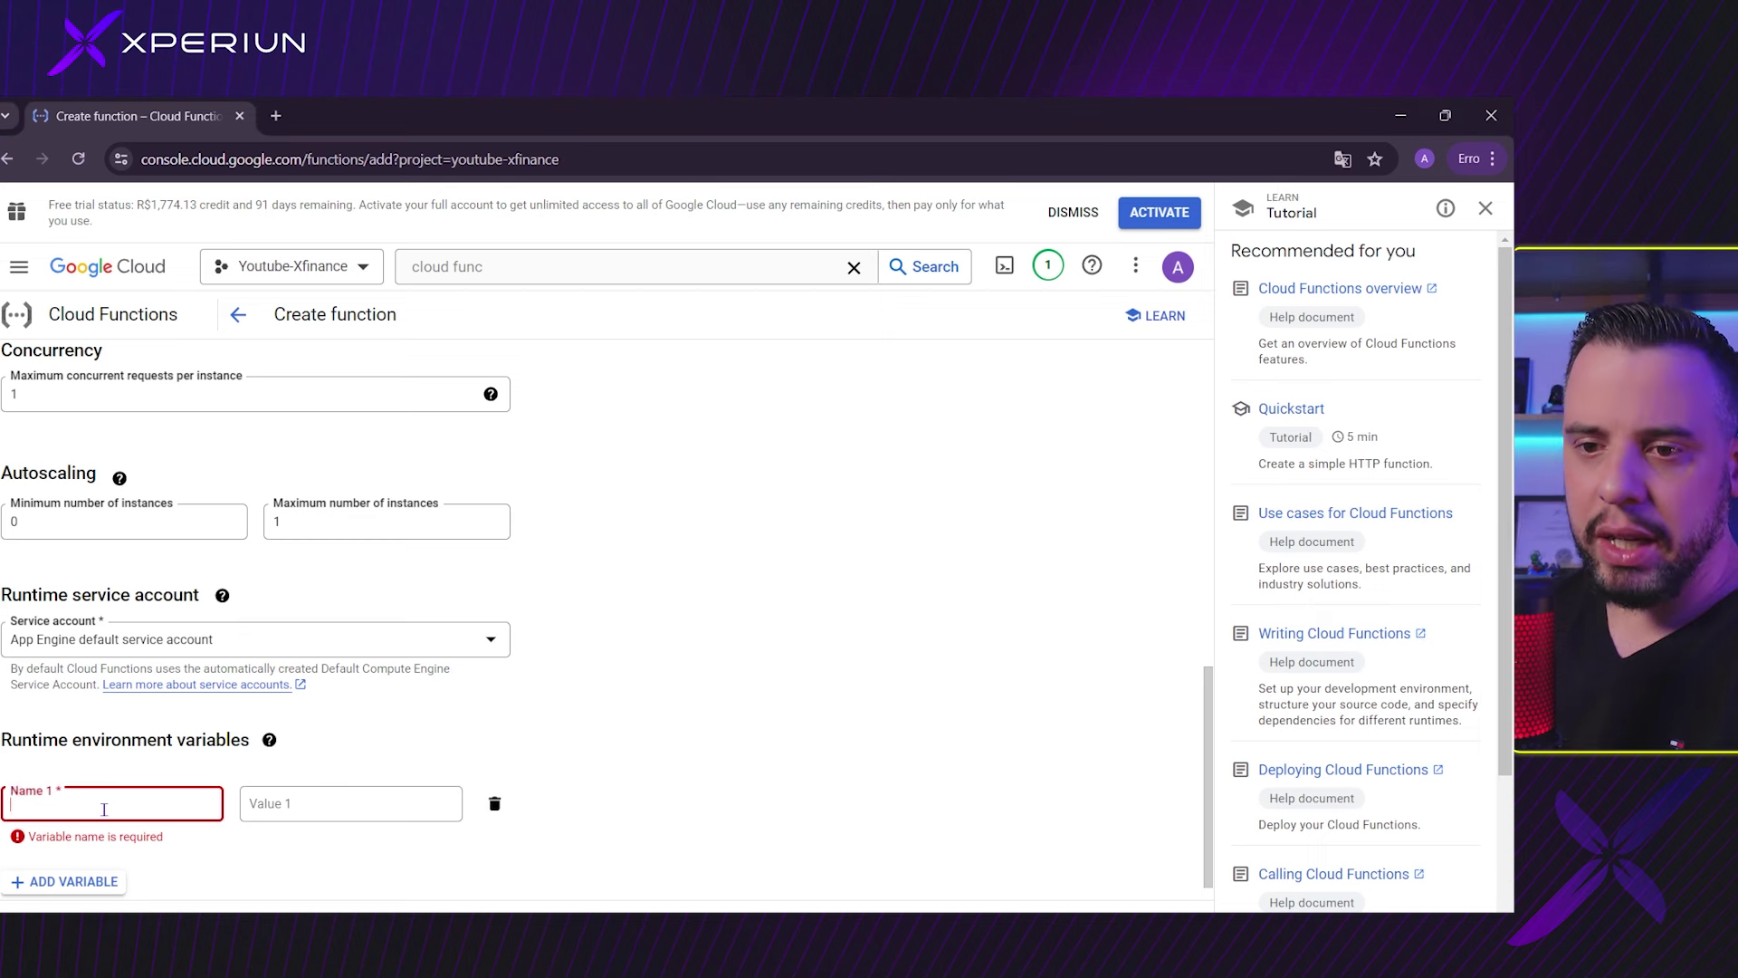
text(API_TOKEN)
key(Tab)
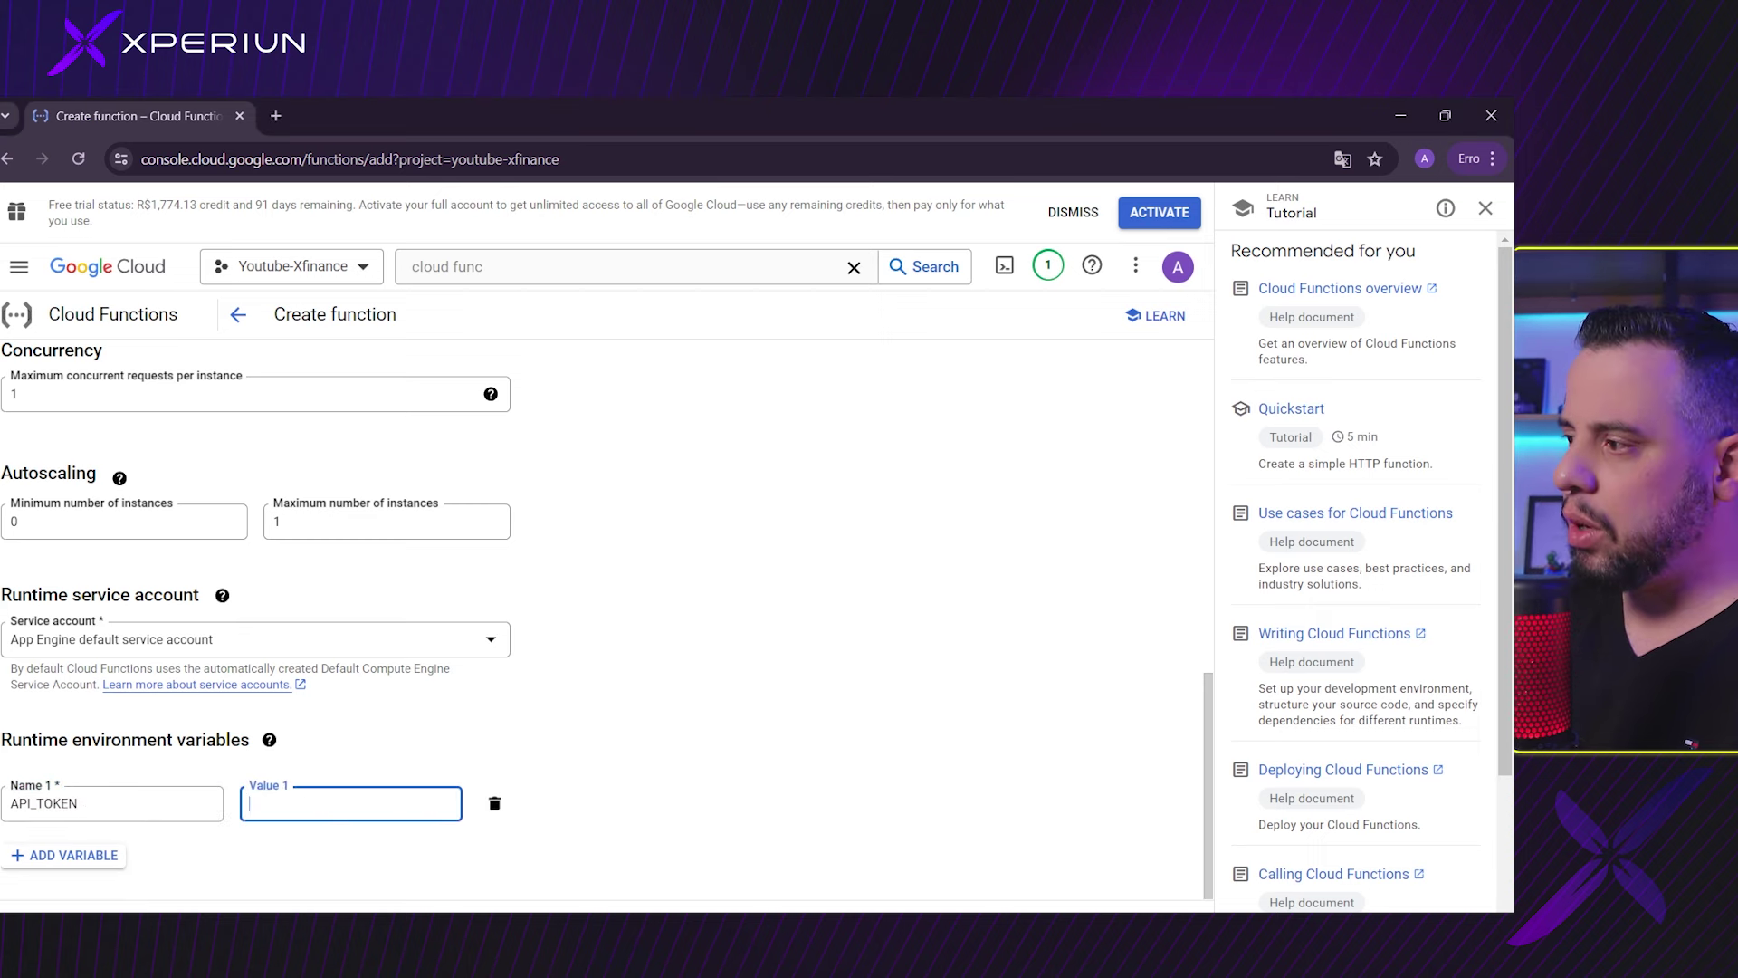
key(alt+Tab)
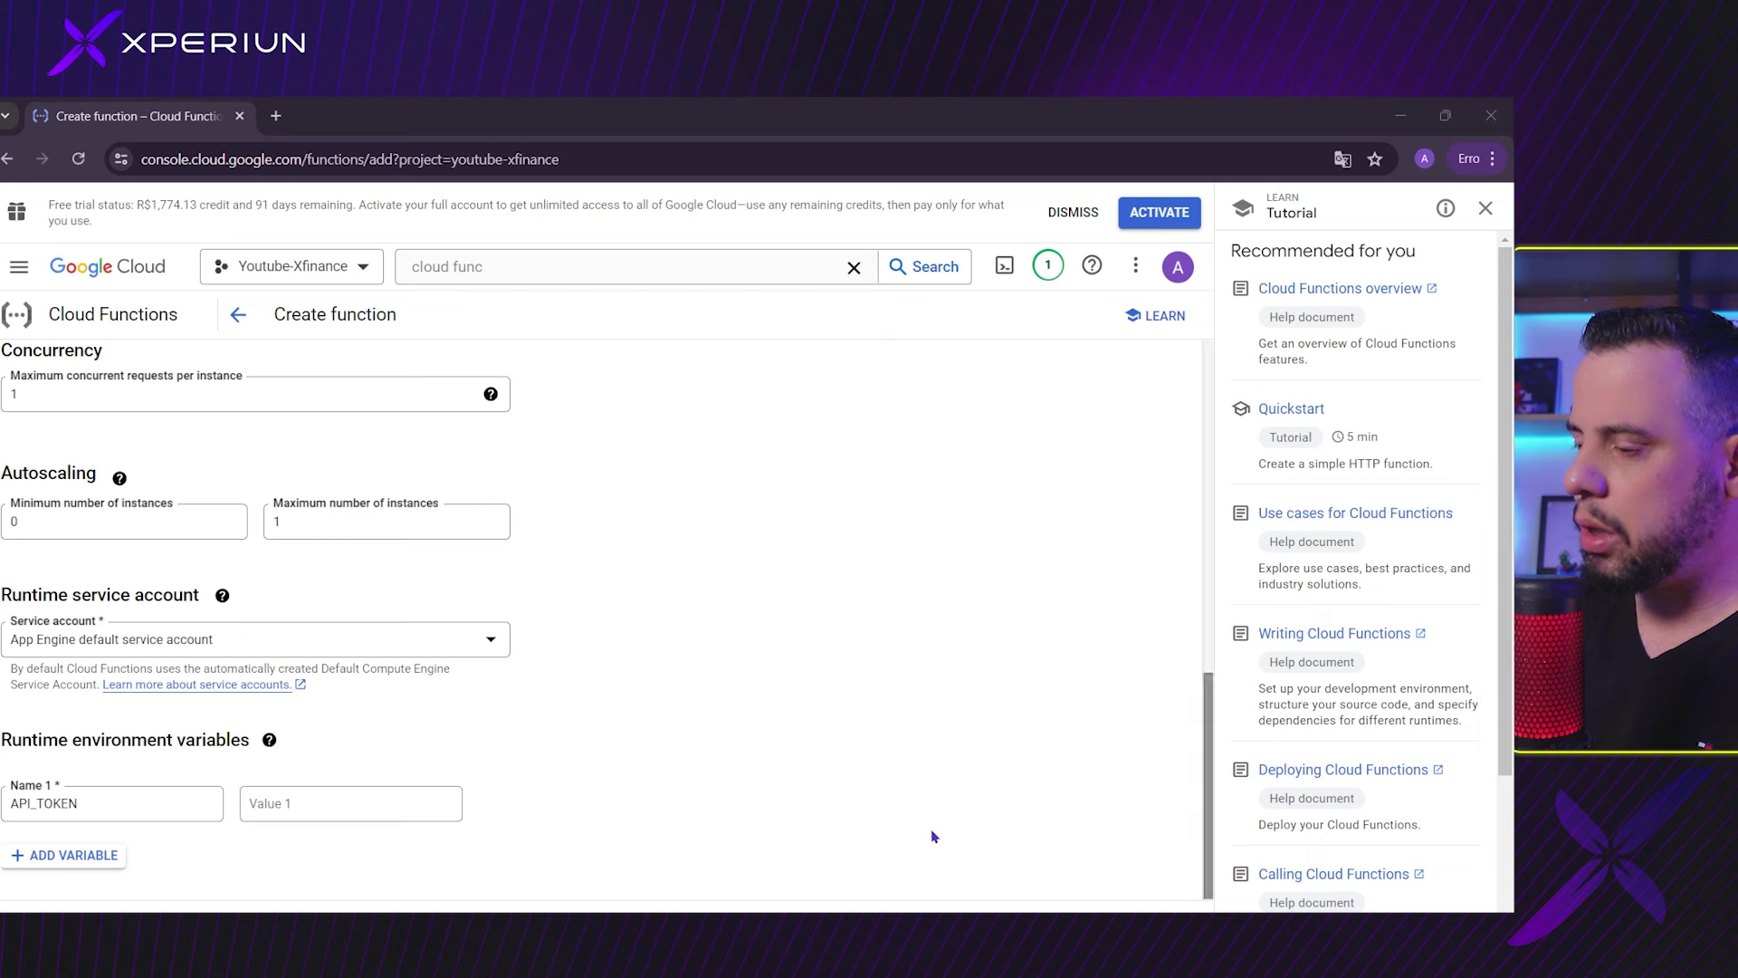
click(381, 803)
key(ctrl+v)
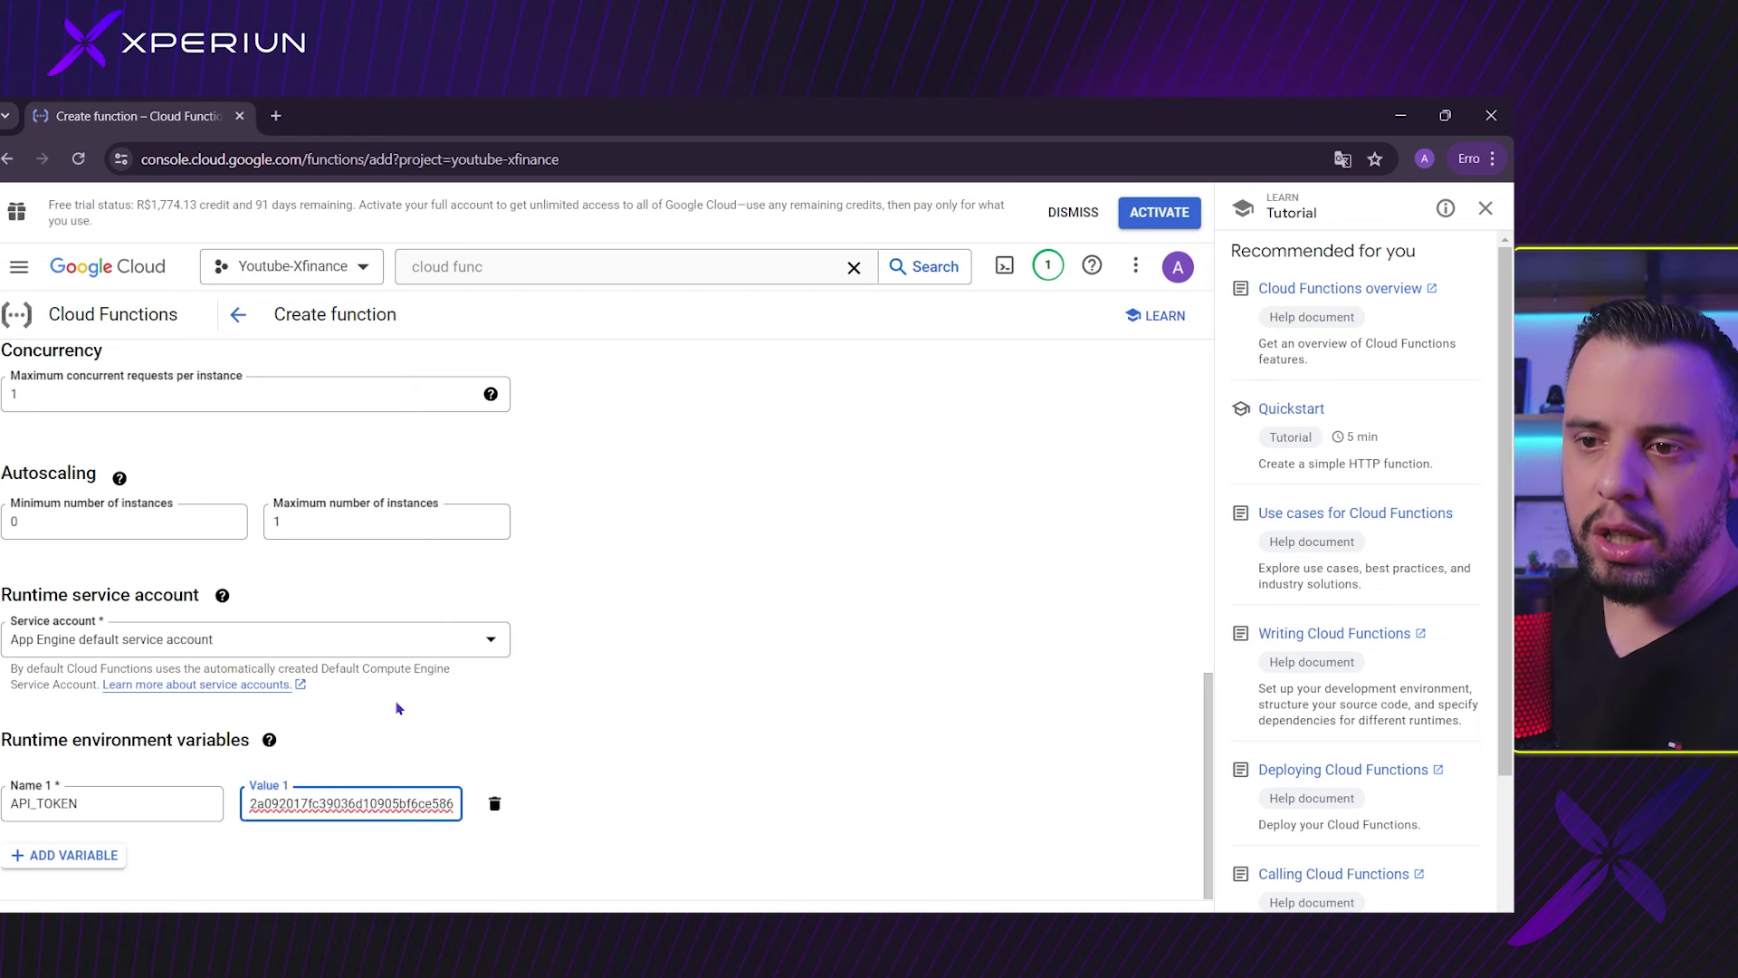
Step: Add a second runtime environment variable named GCP_PROJECT_ID
click(109, 855)
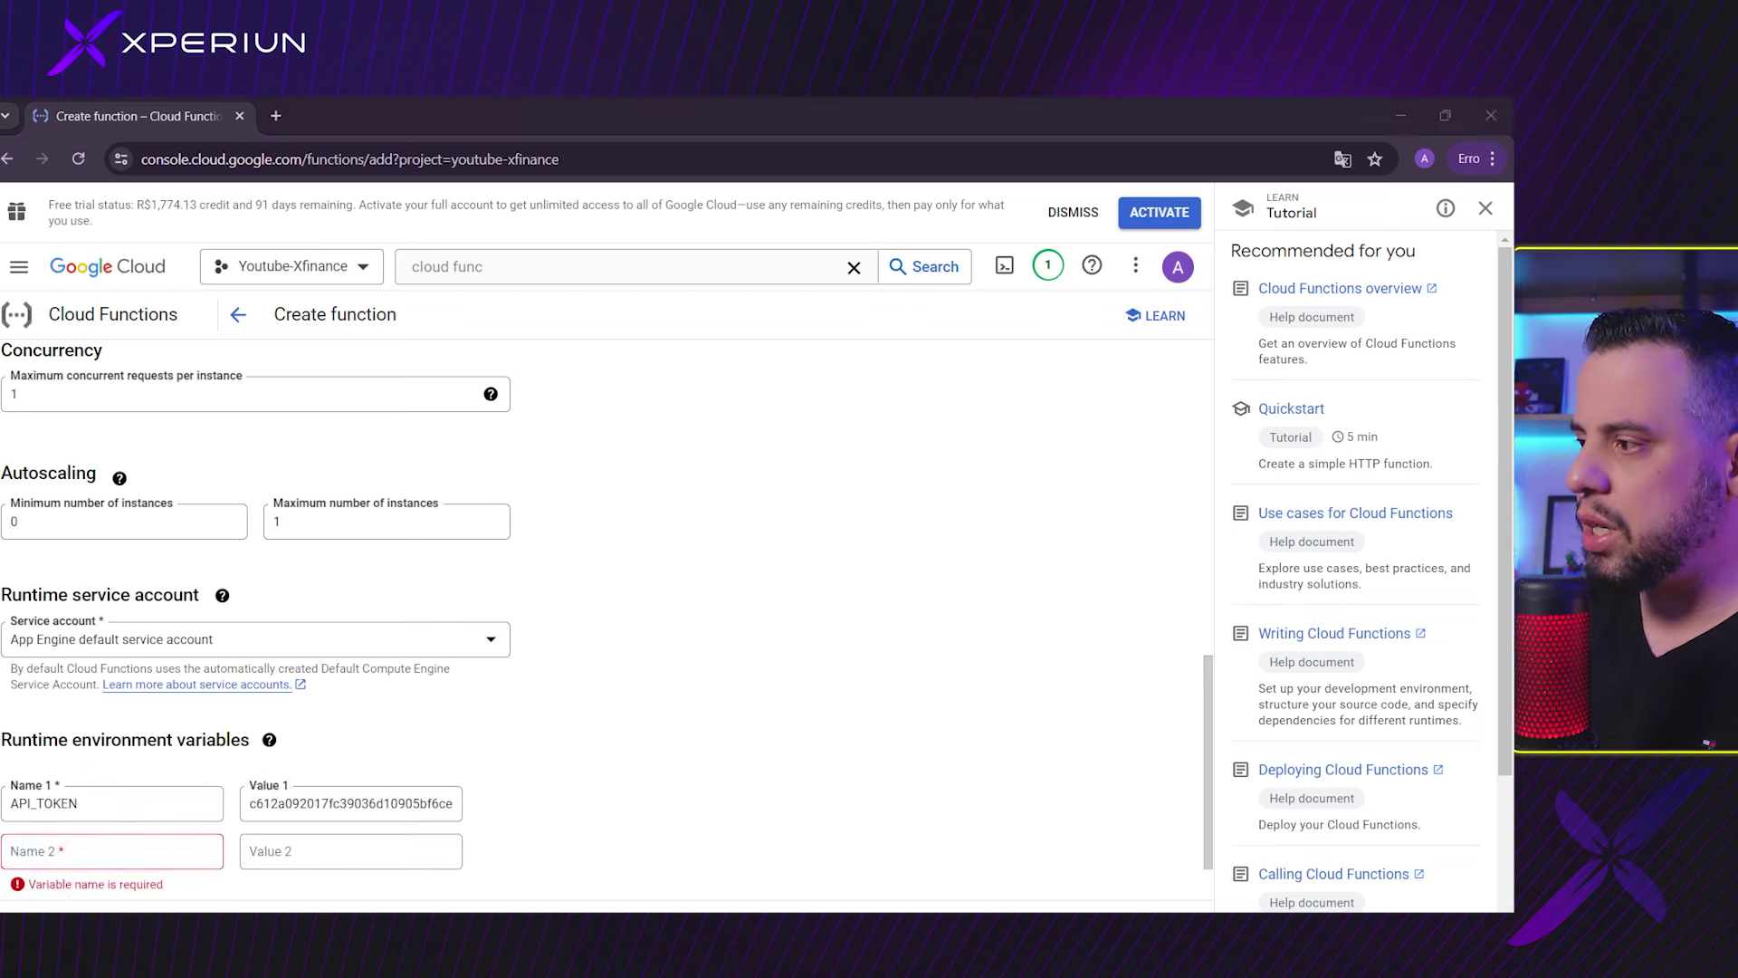
click(118, 848)
text(GCP_PROJECT_ID)
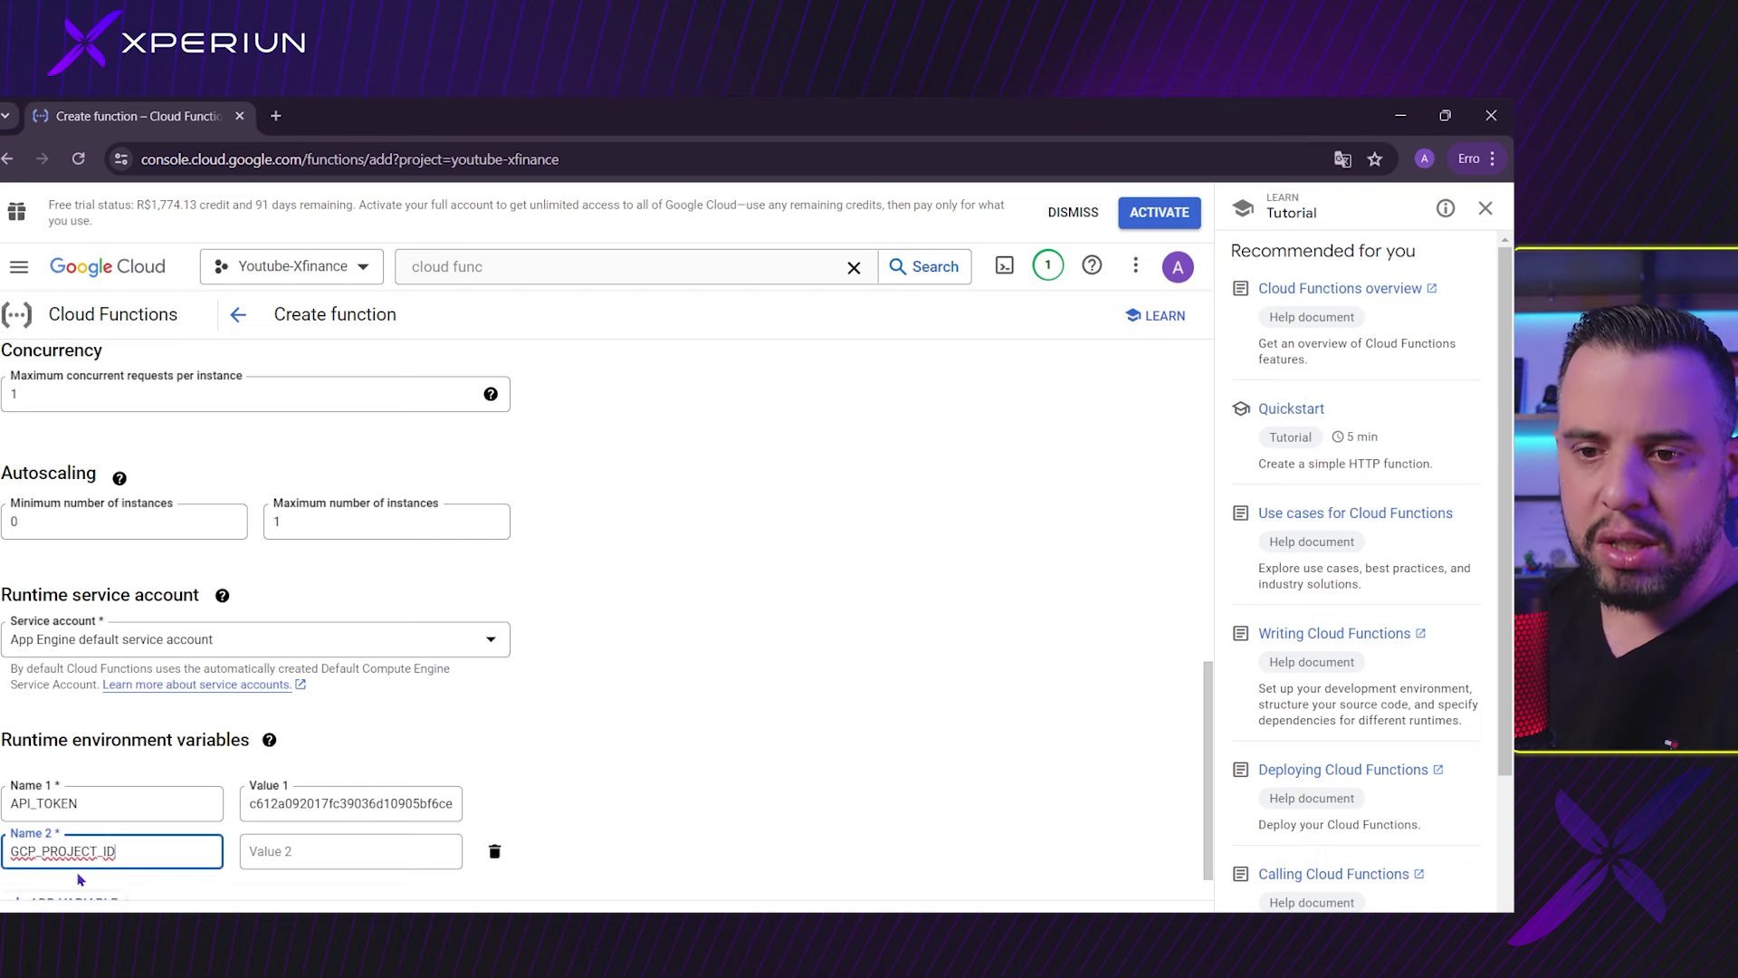
double_click(56, 852)
click(310, 853)
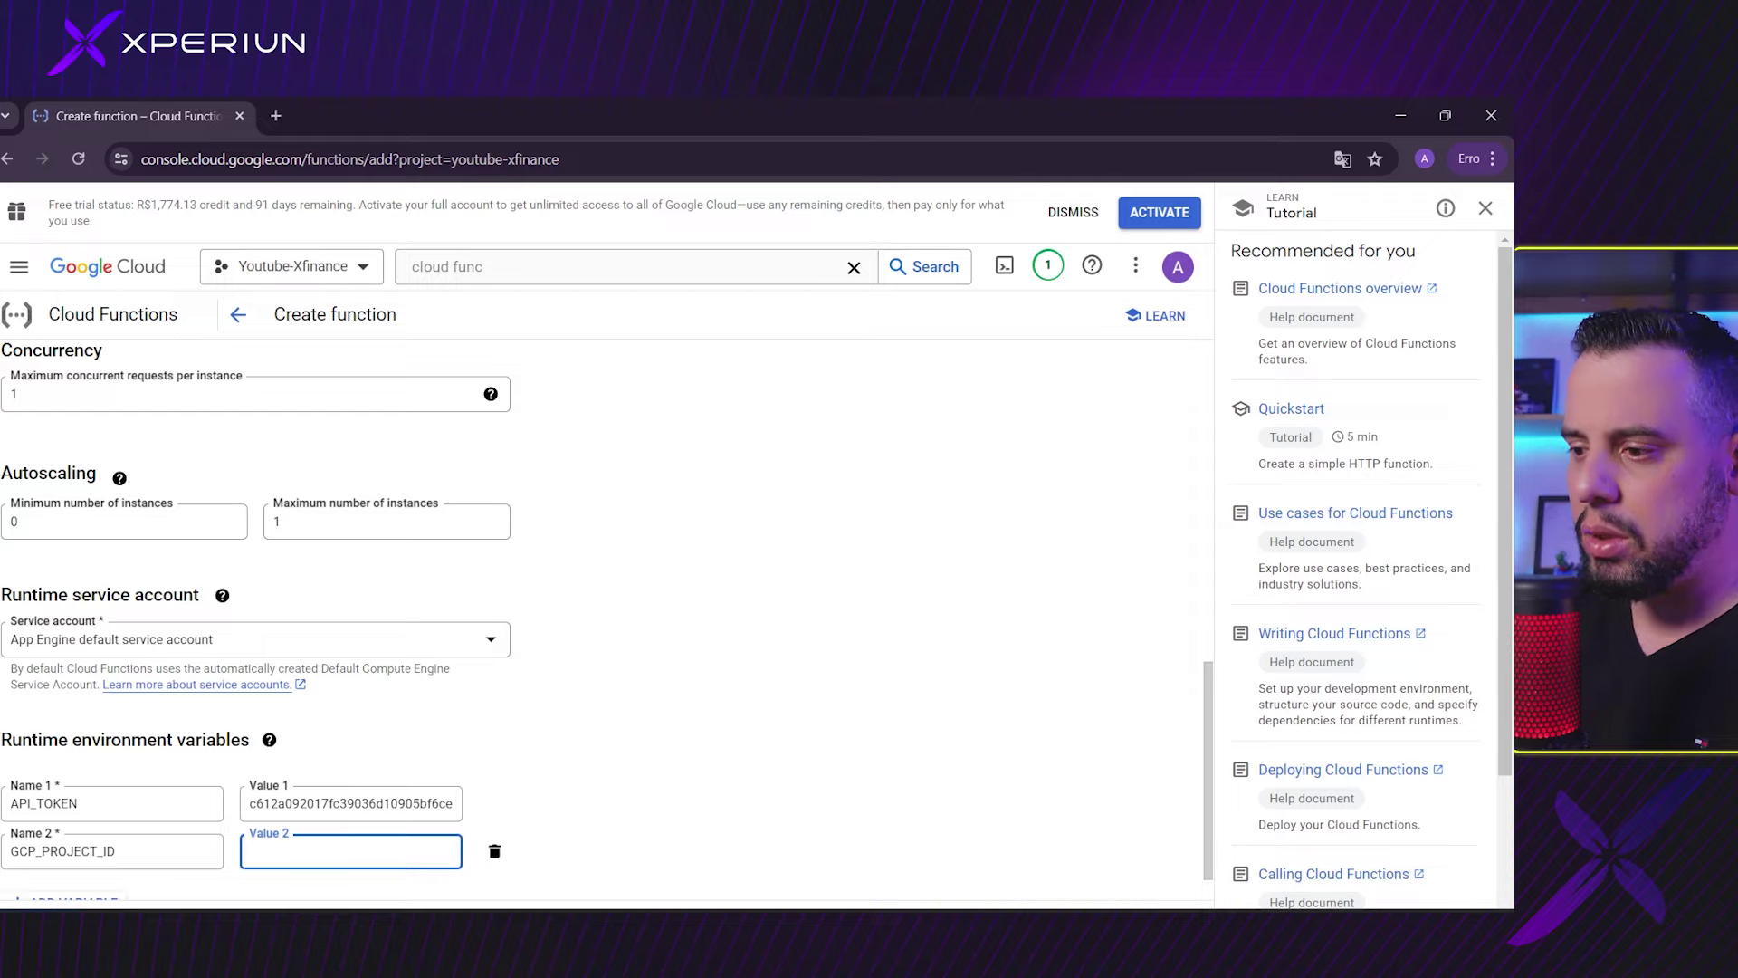
Step: Look up the project_id in the Colab notebook's main function and set the GCP_PROJECT_ID value to youtube-xfinance
click(1192, 718)
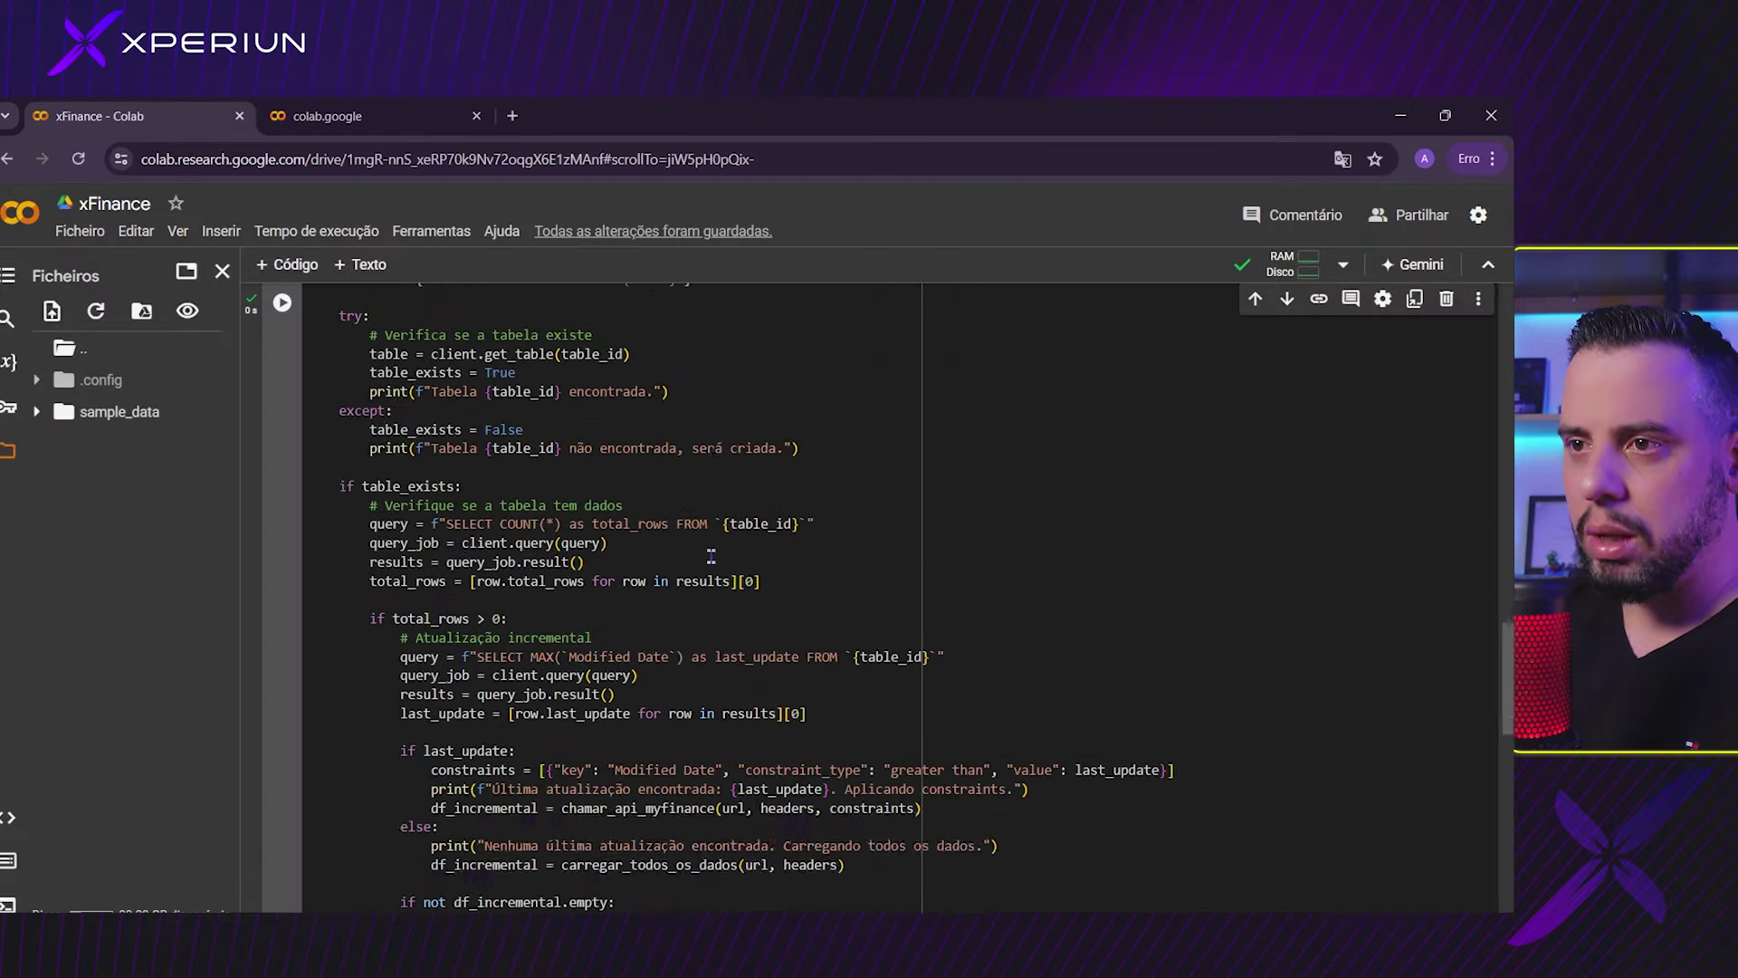
scroll(711, 555, up, 1)
scroll(711, 557, down, 8)
scroll(711, 566, up, 15)
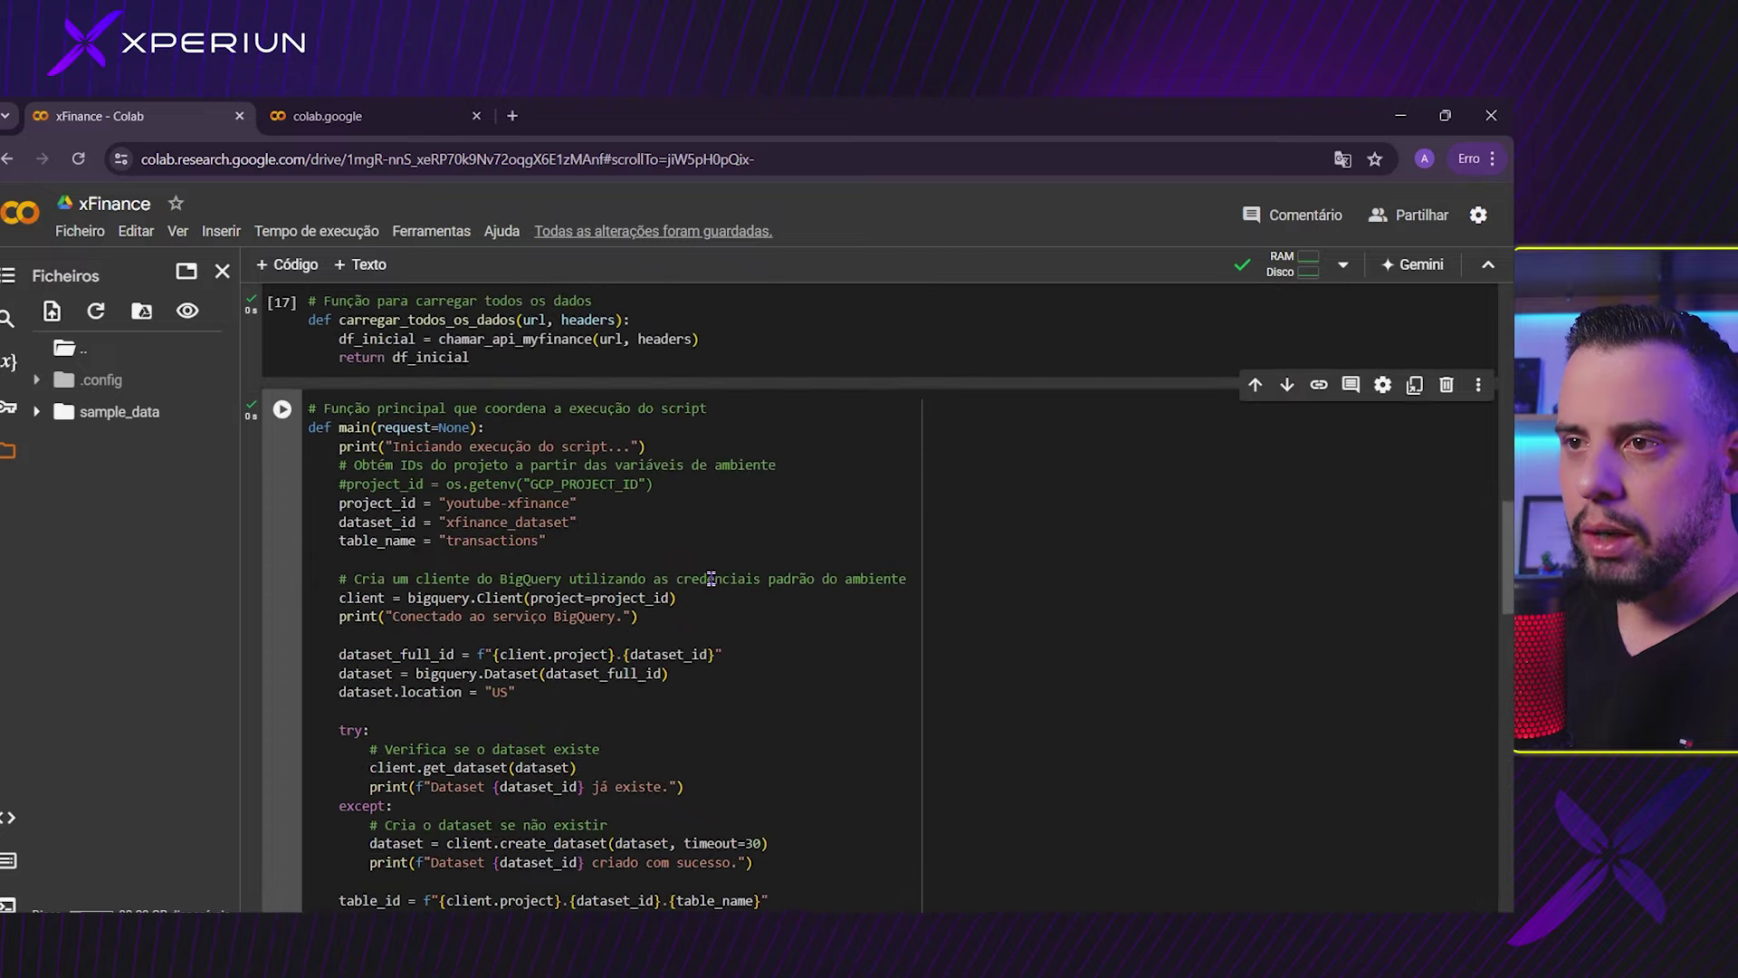
scroll(710, 577, up, 2)
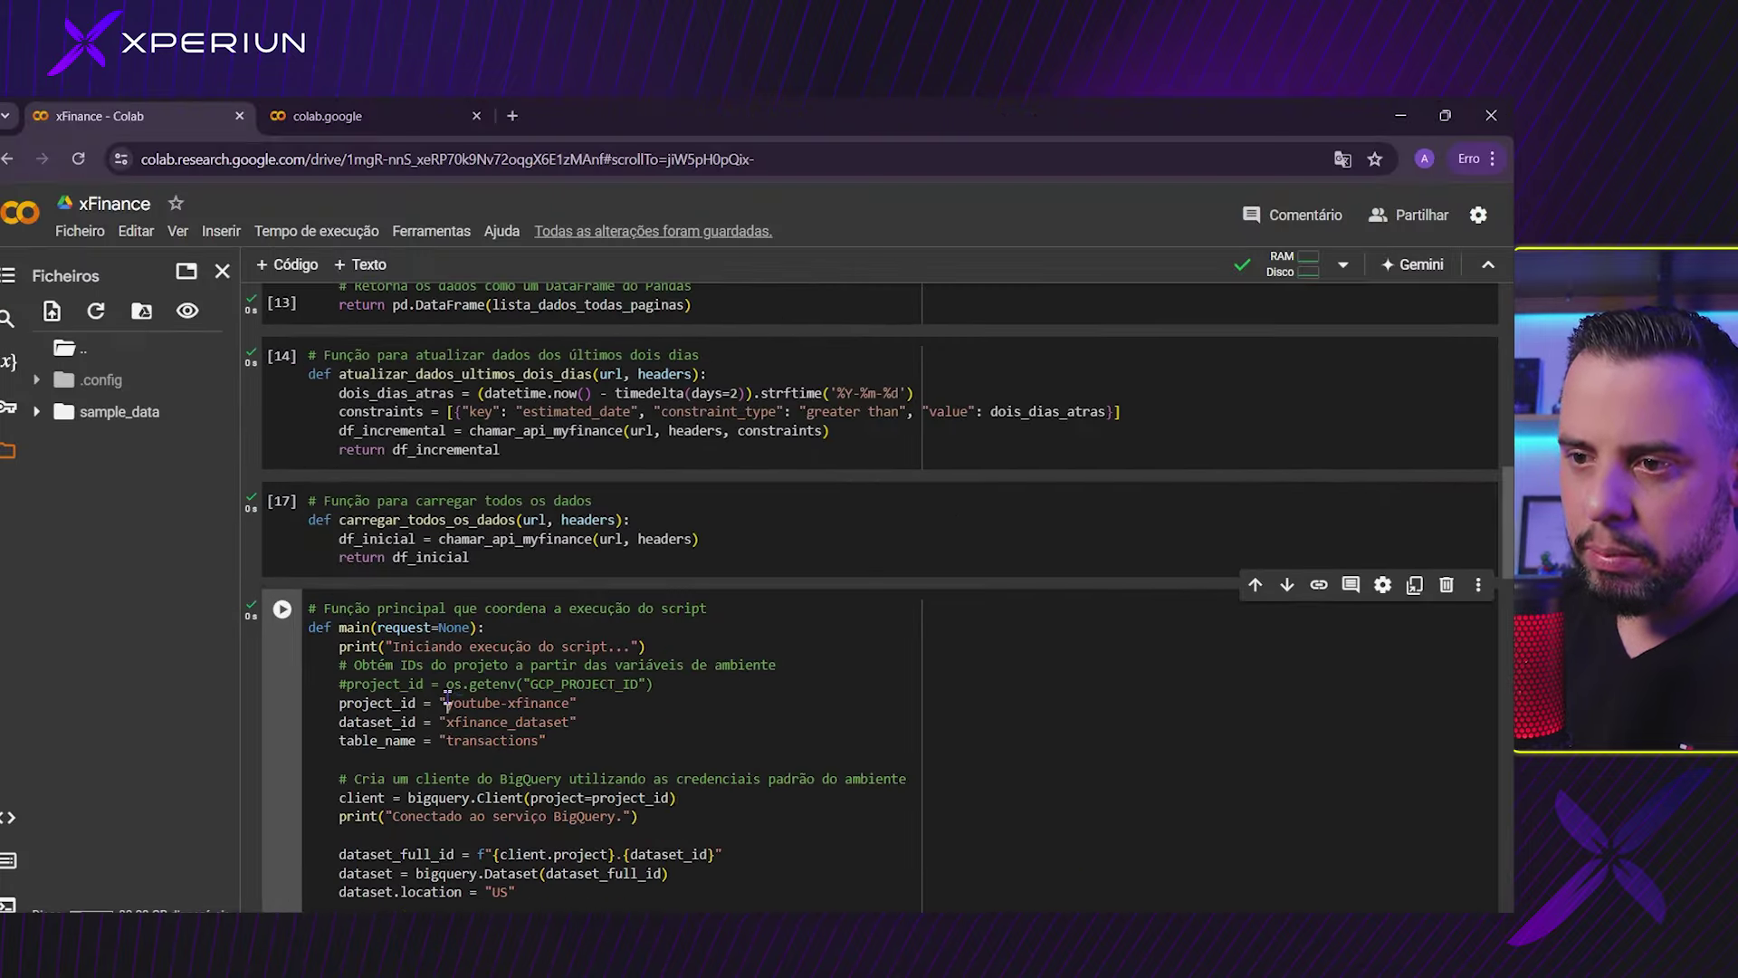
drag(446, 702, 533, 701)
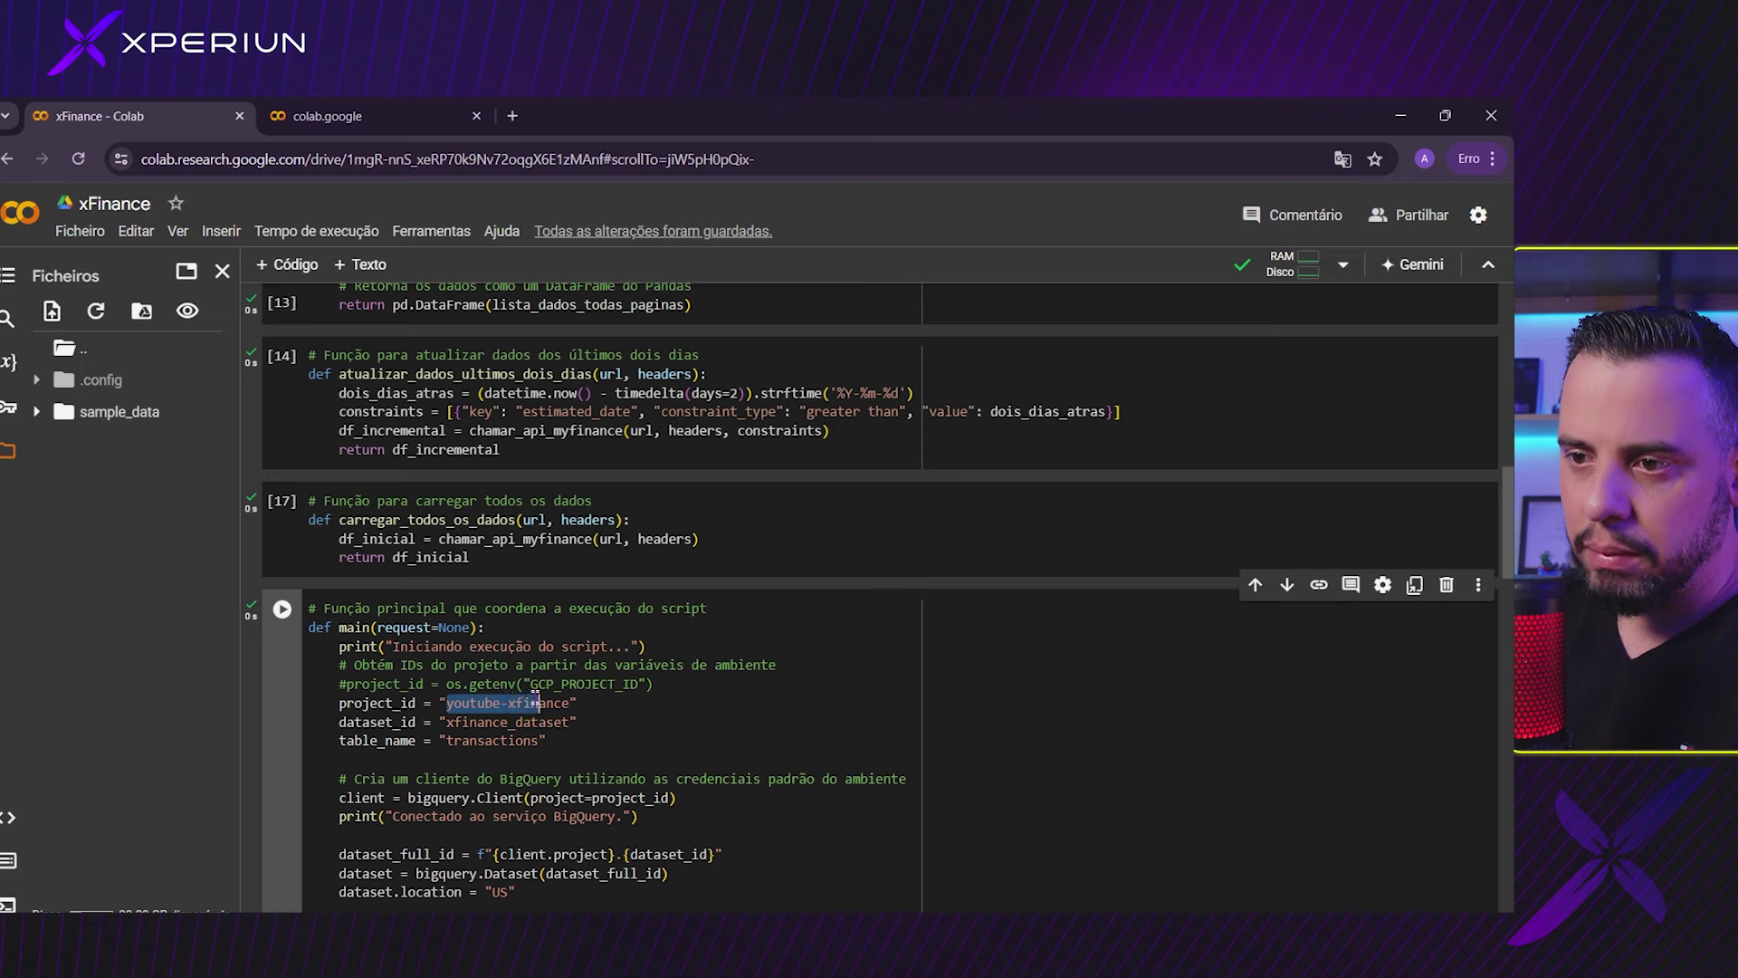
key(alt+Tab)
click(328, 835)
text(youtube-xfinance)
scroll(597, 655, down, 1)
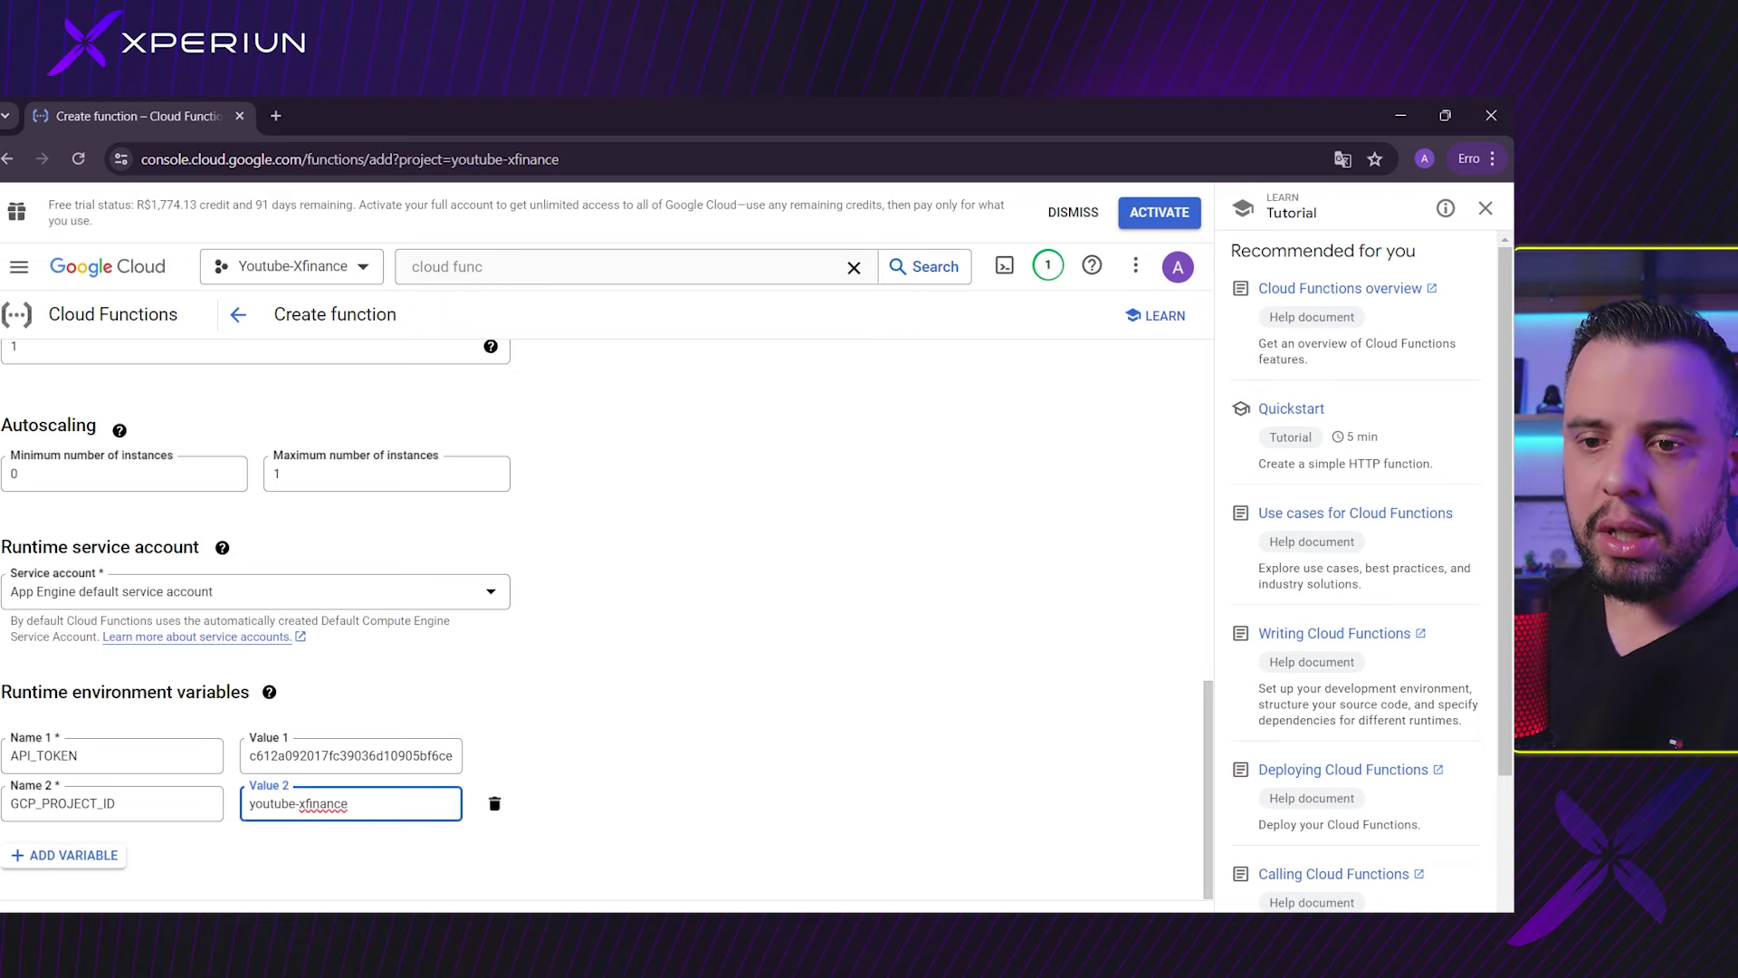
Step: Continue to the function's code stage, enabling the required Cloud Run Admin API, and set the runtime to Python 3.11
key(Return)
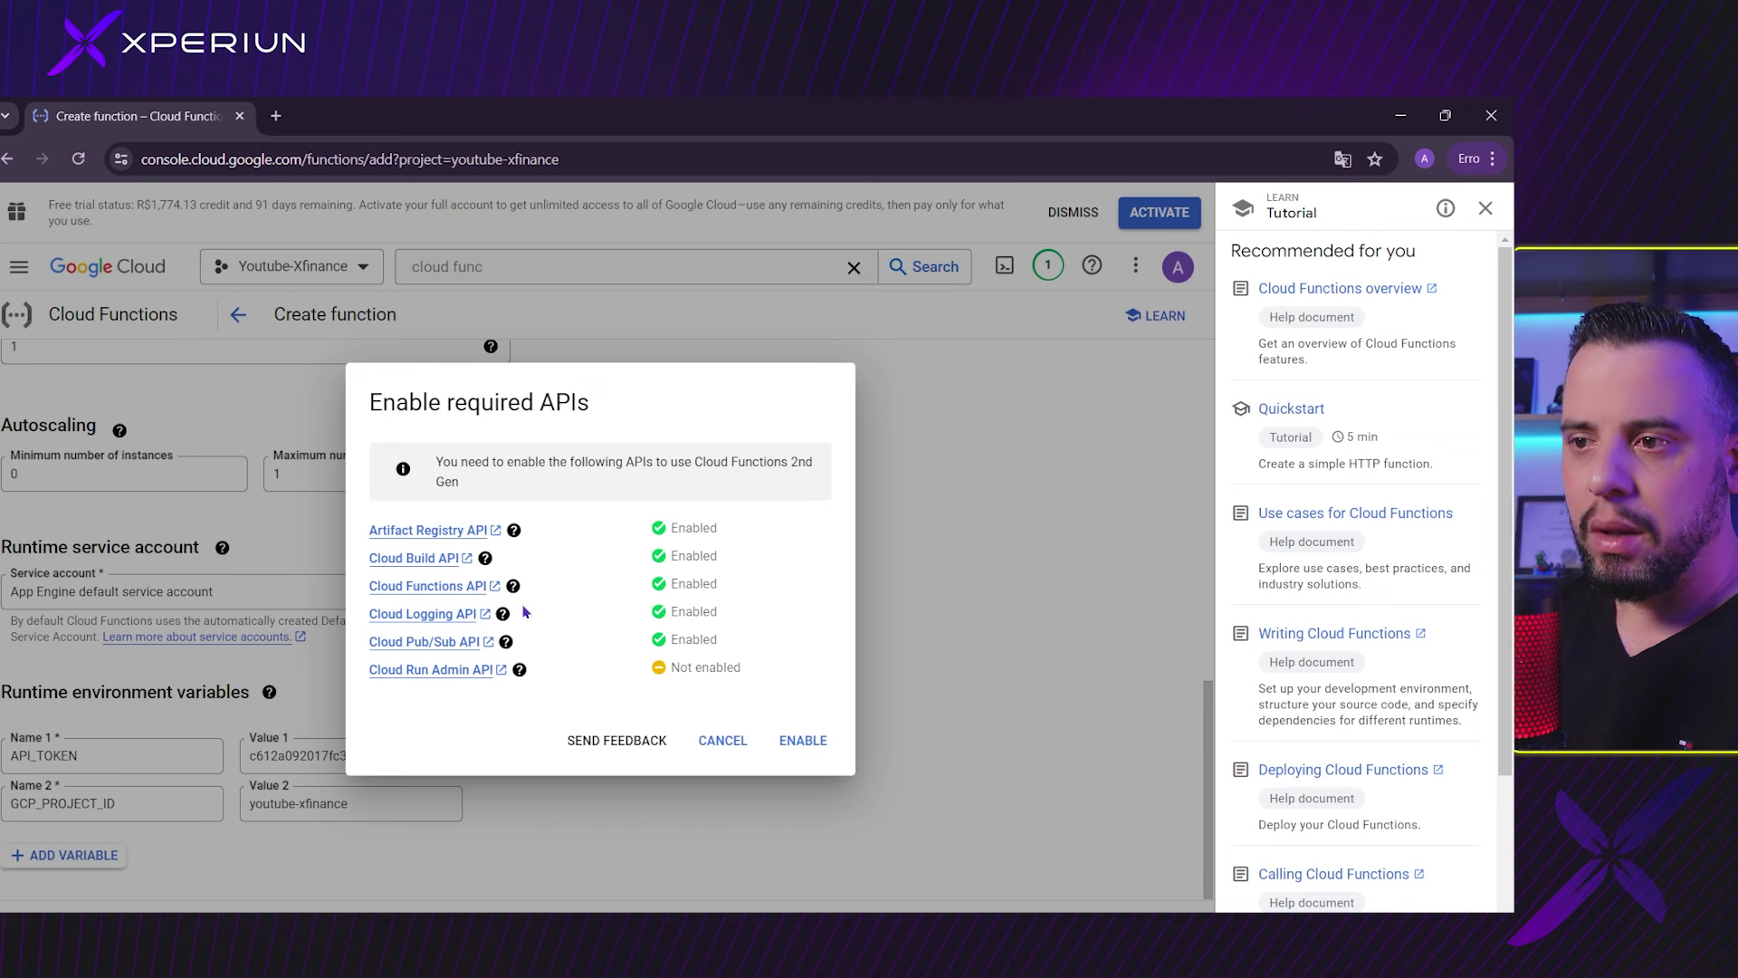
click(804, 742)
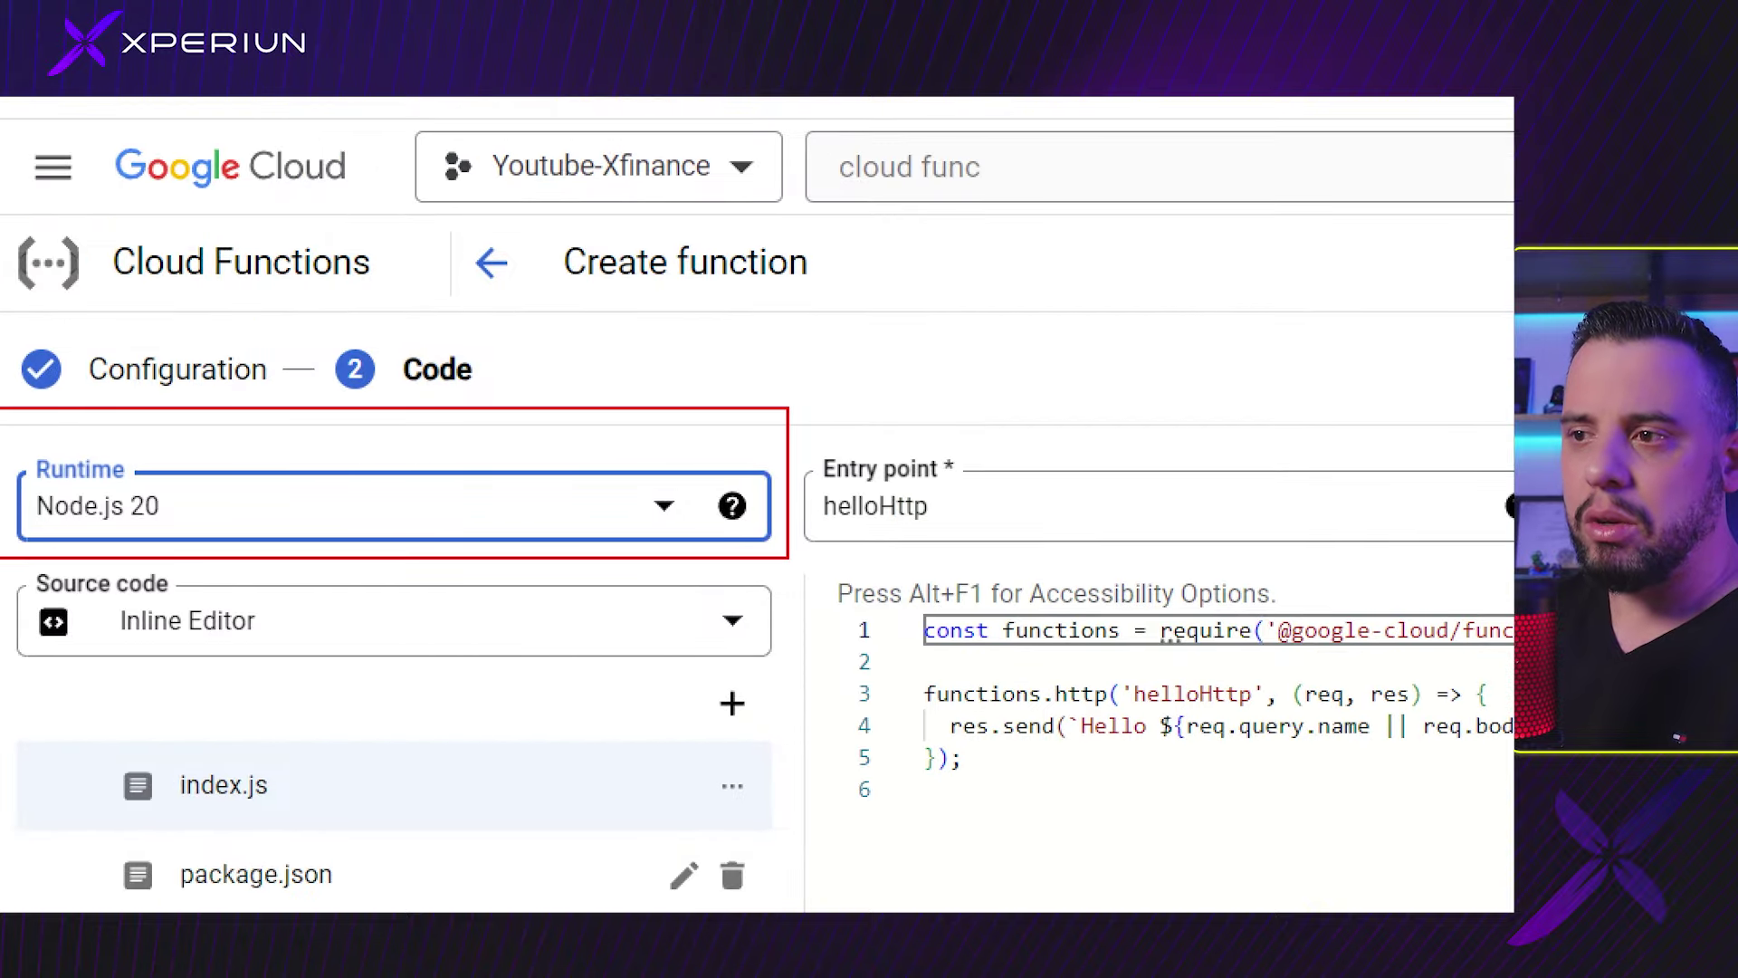
click(579, 516)
scroll(513, 665, up, 5)
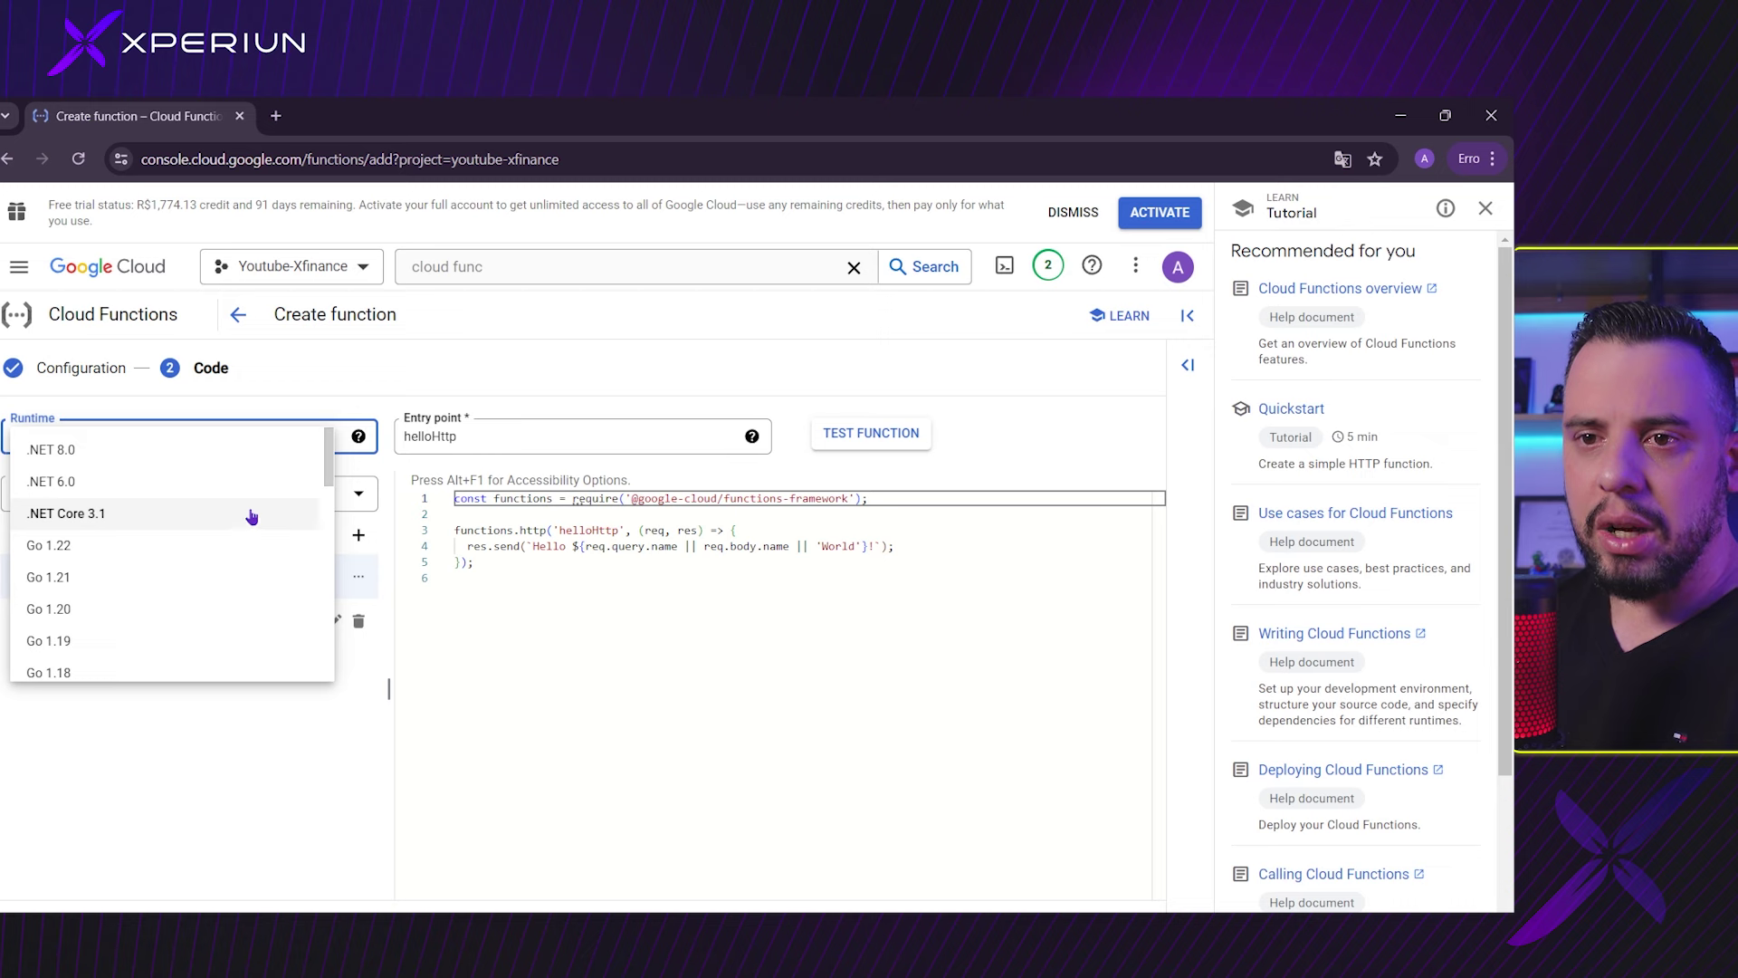
scroll(245, 543, down, 8)
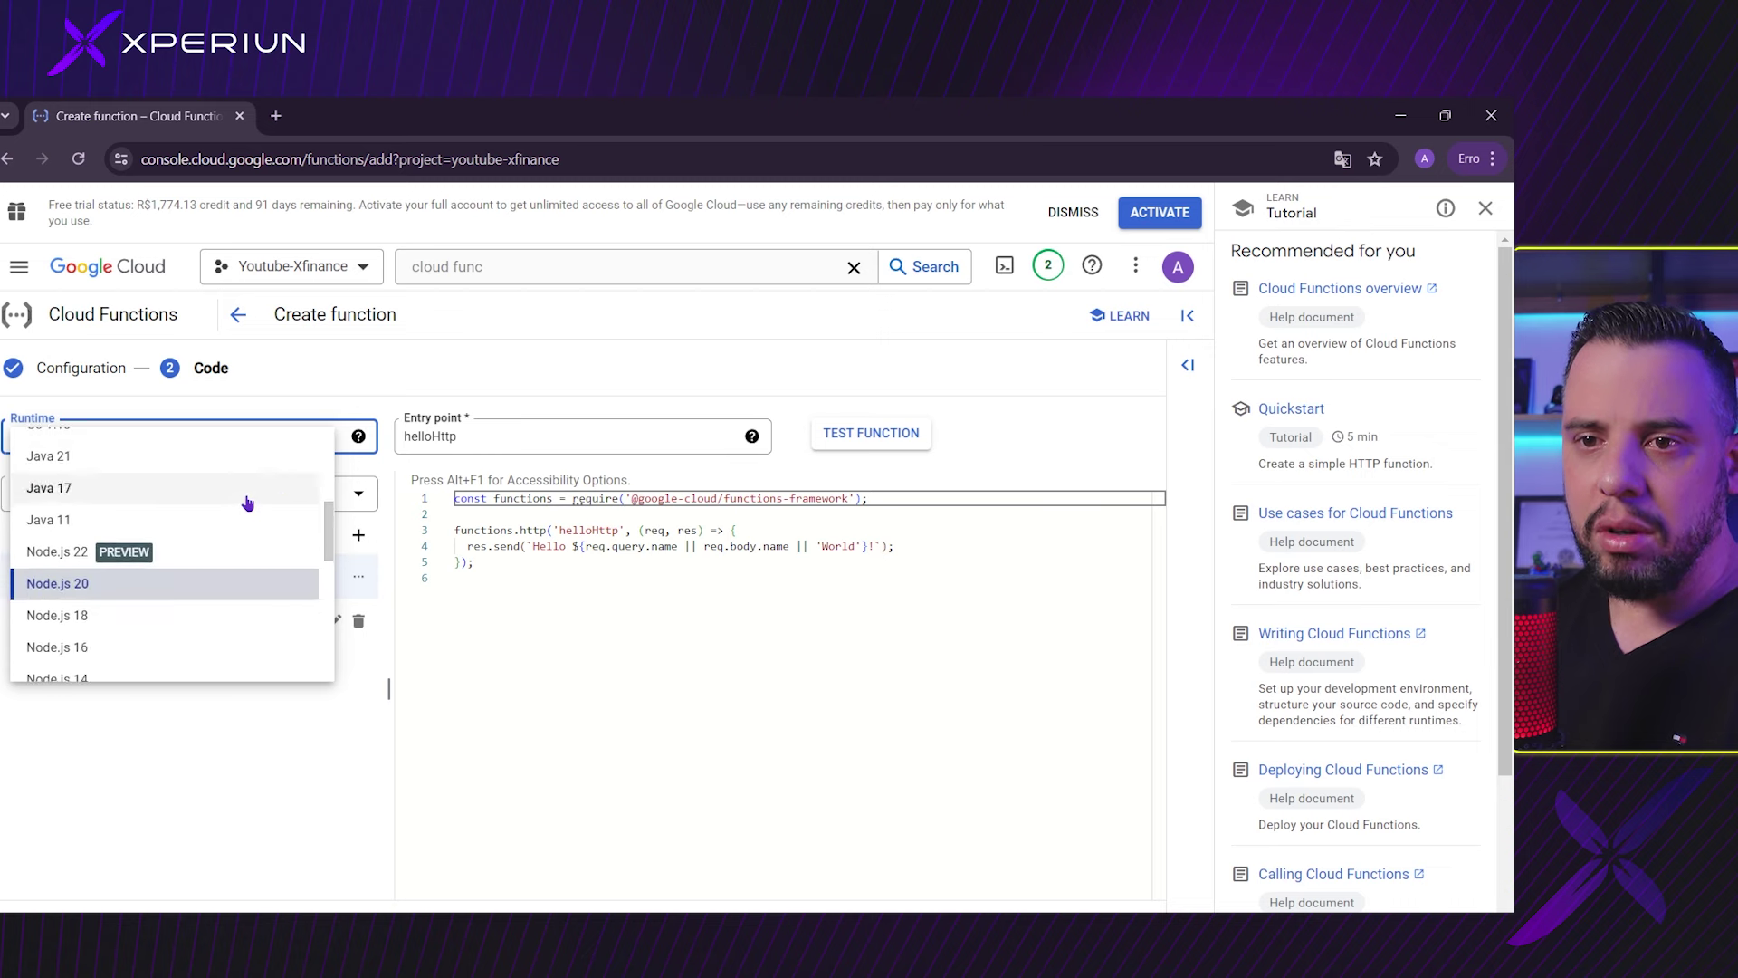
scroll(226, 571, down, 2)
scroll(249, 548, up, 2)
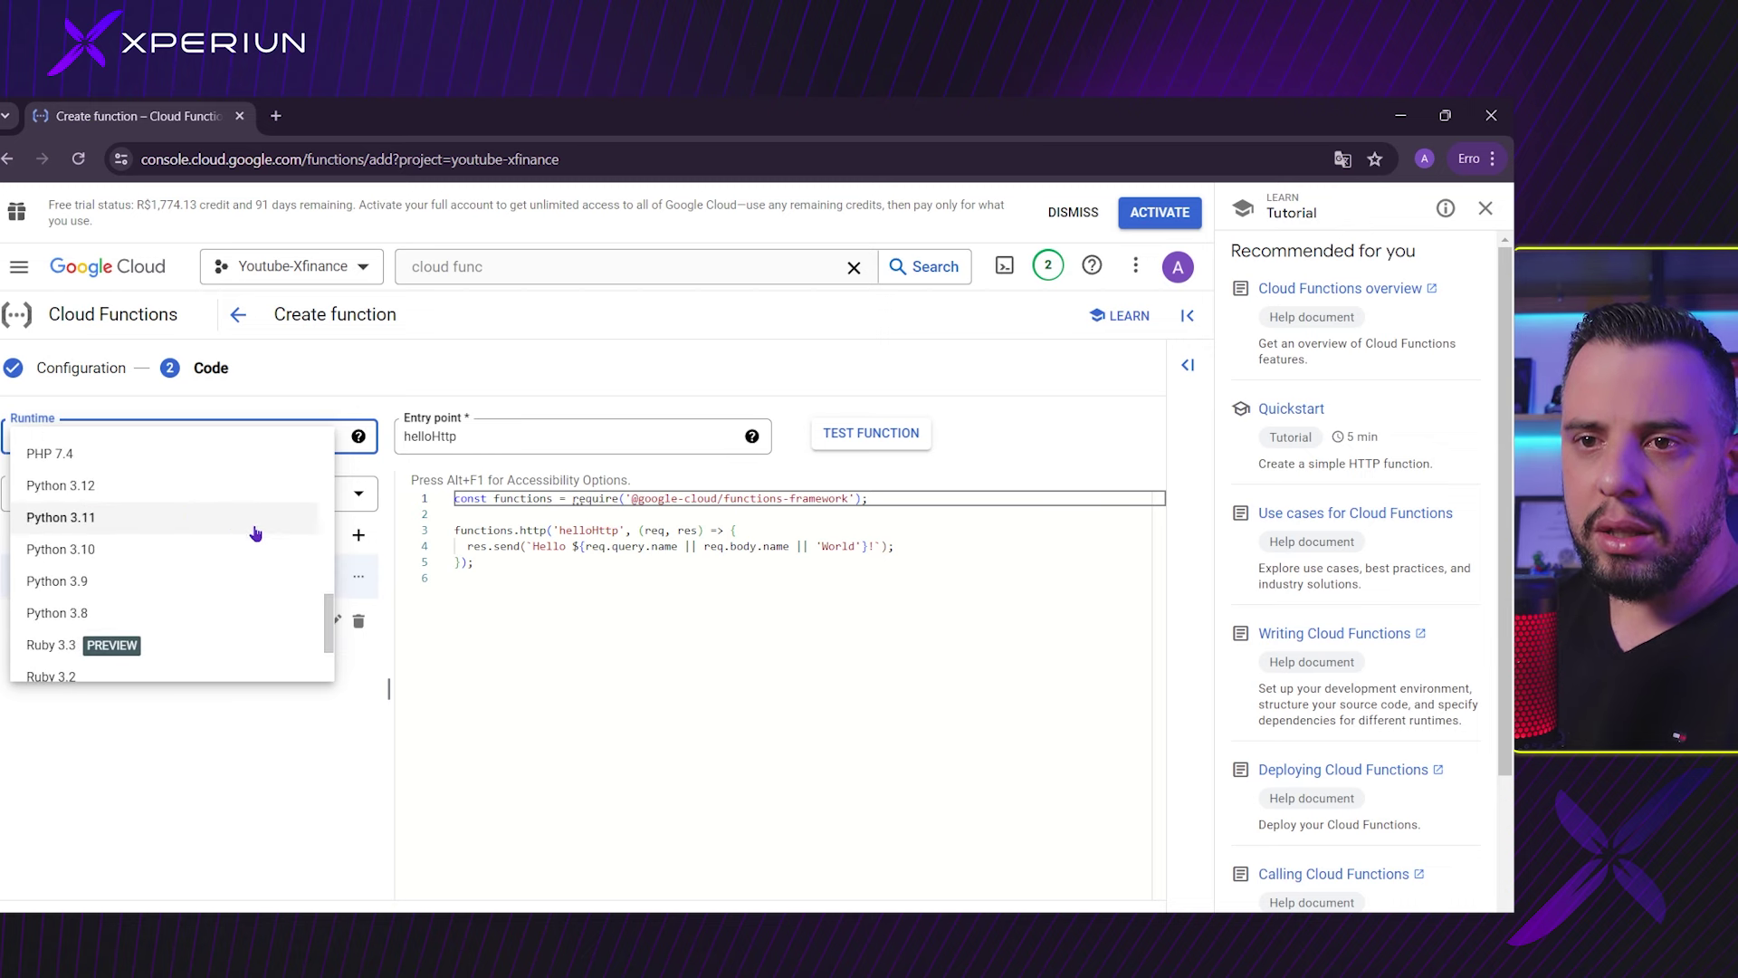
click(161, 519)
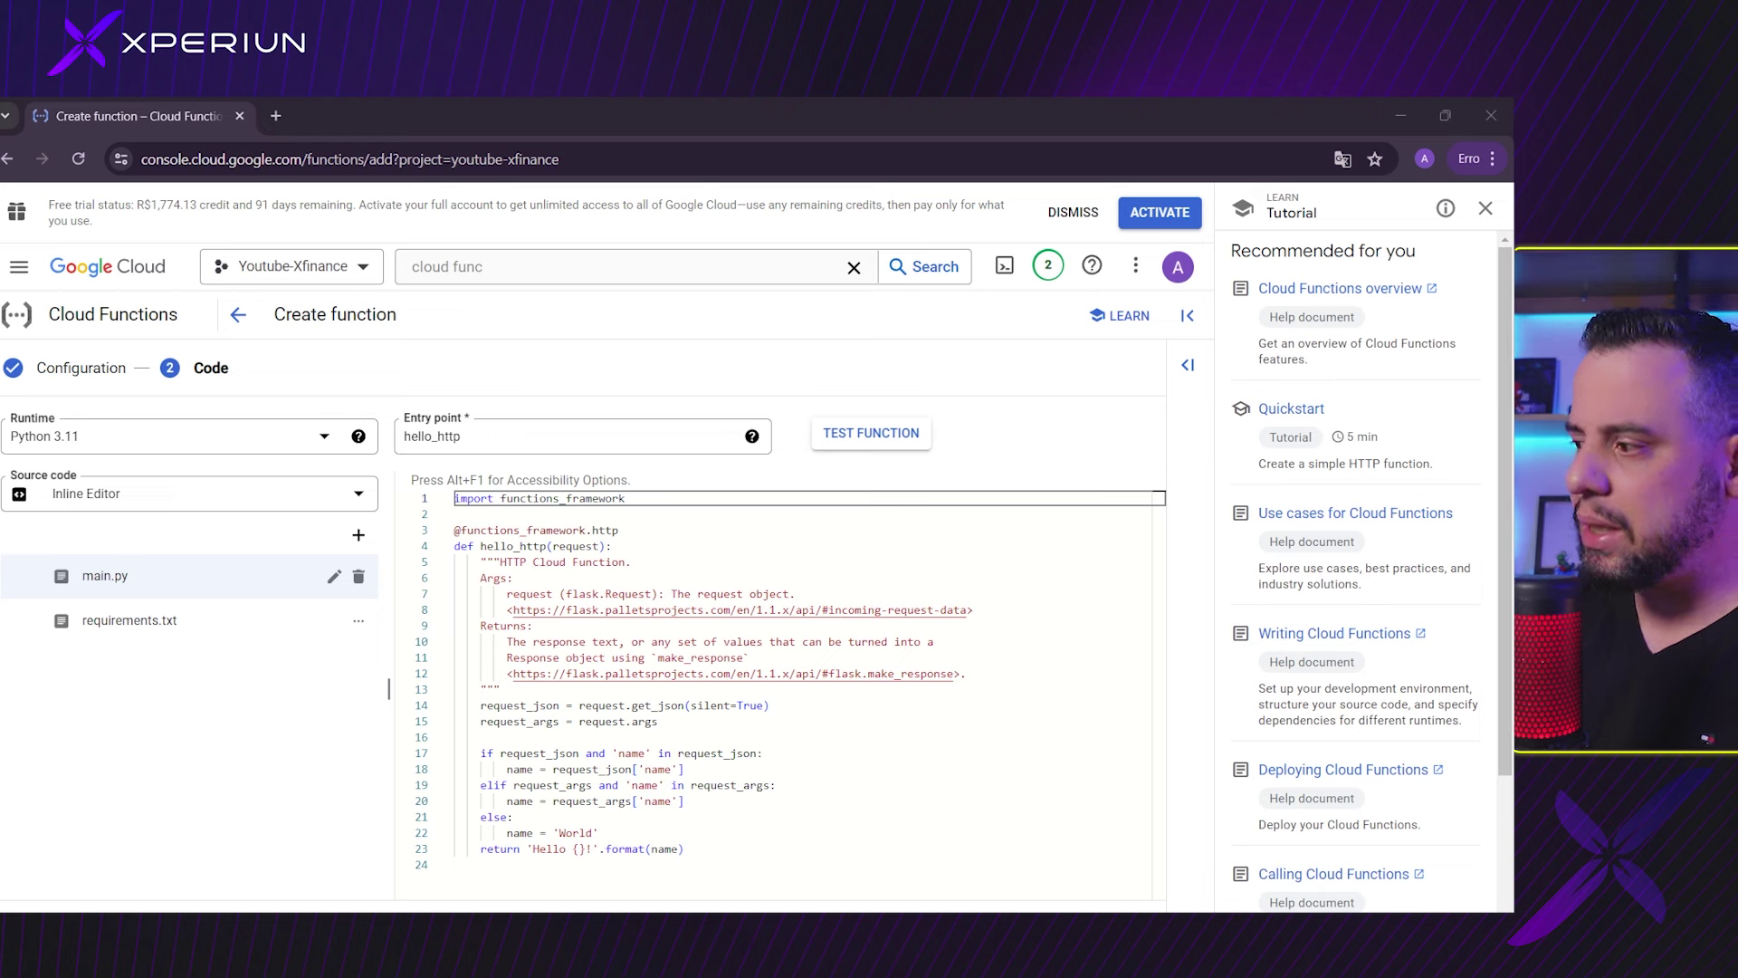
Step: Replace all the sample code in main.py with the copied Python script that loads MyFinance API data into BigQuery
click(801, 802)
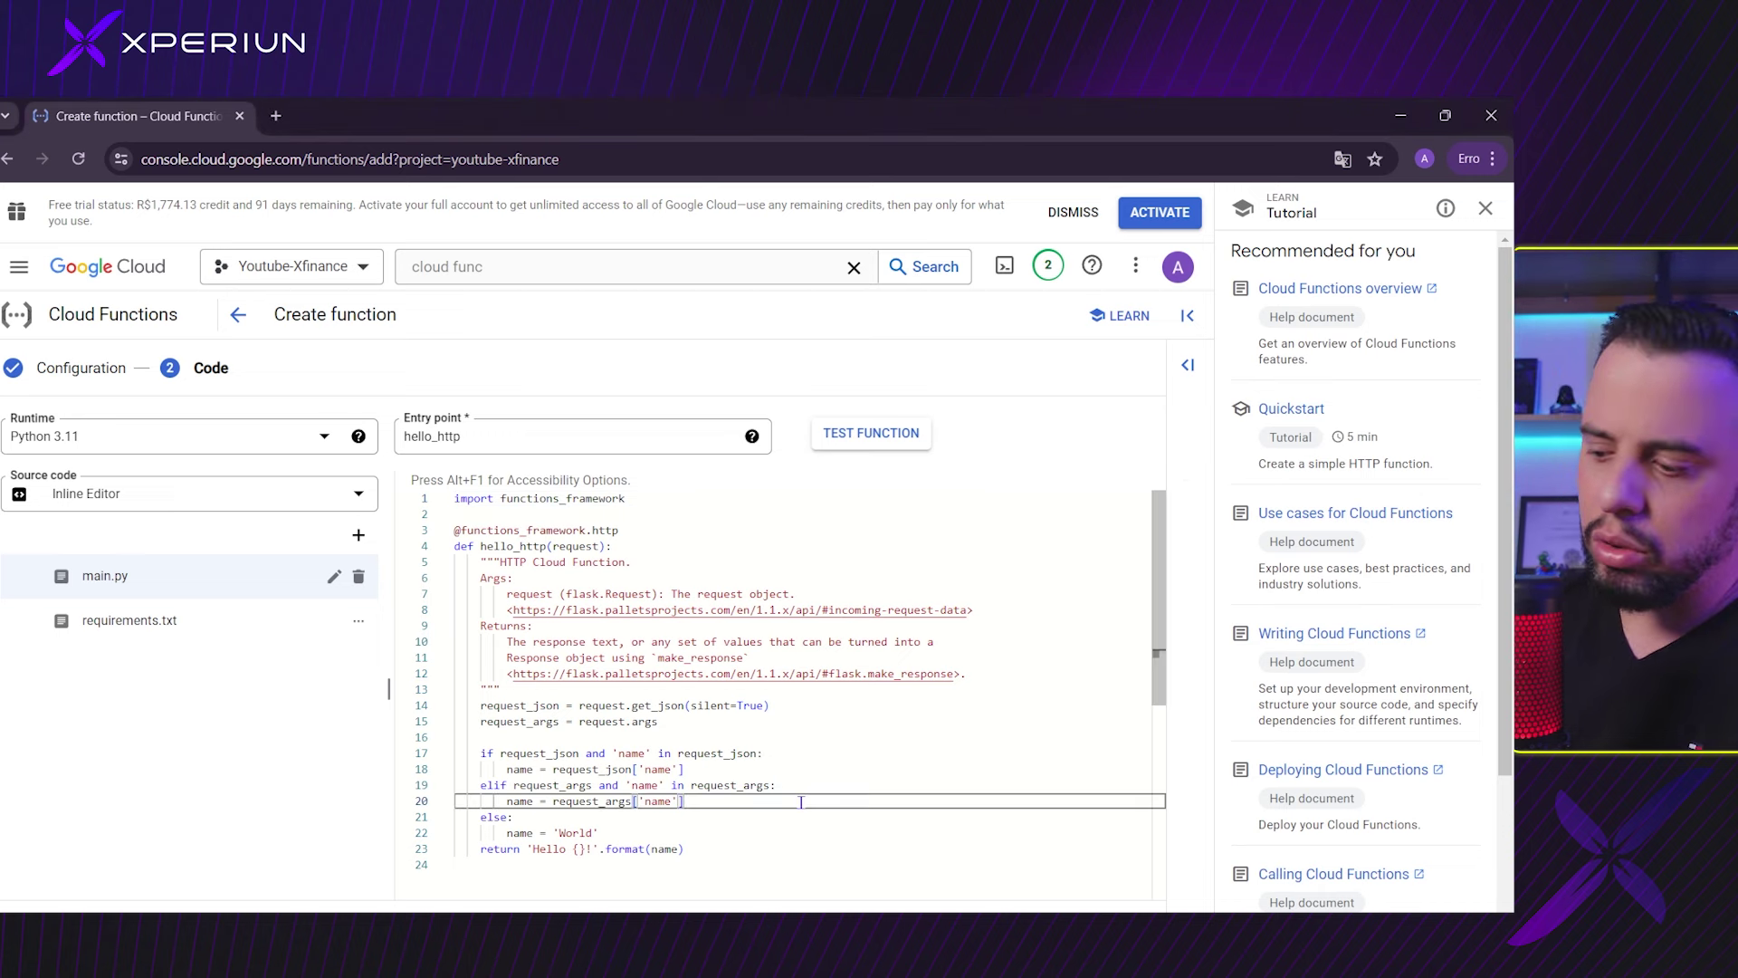
key(ctrl+a)
key(Delete)
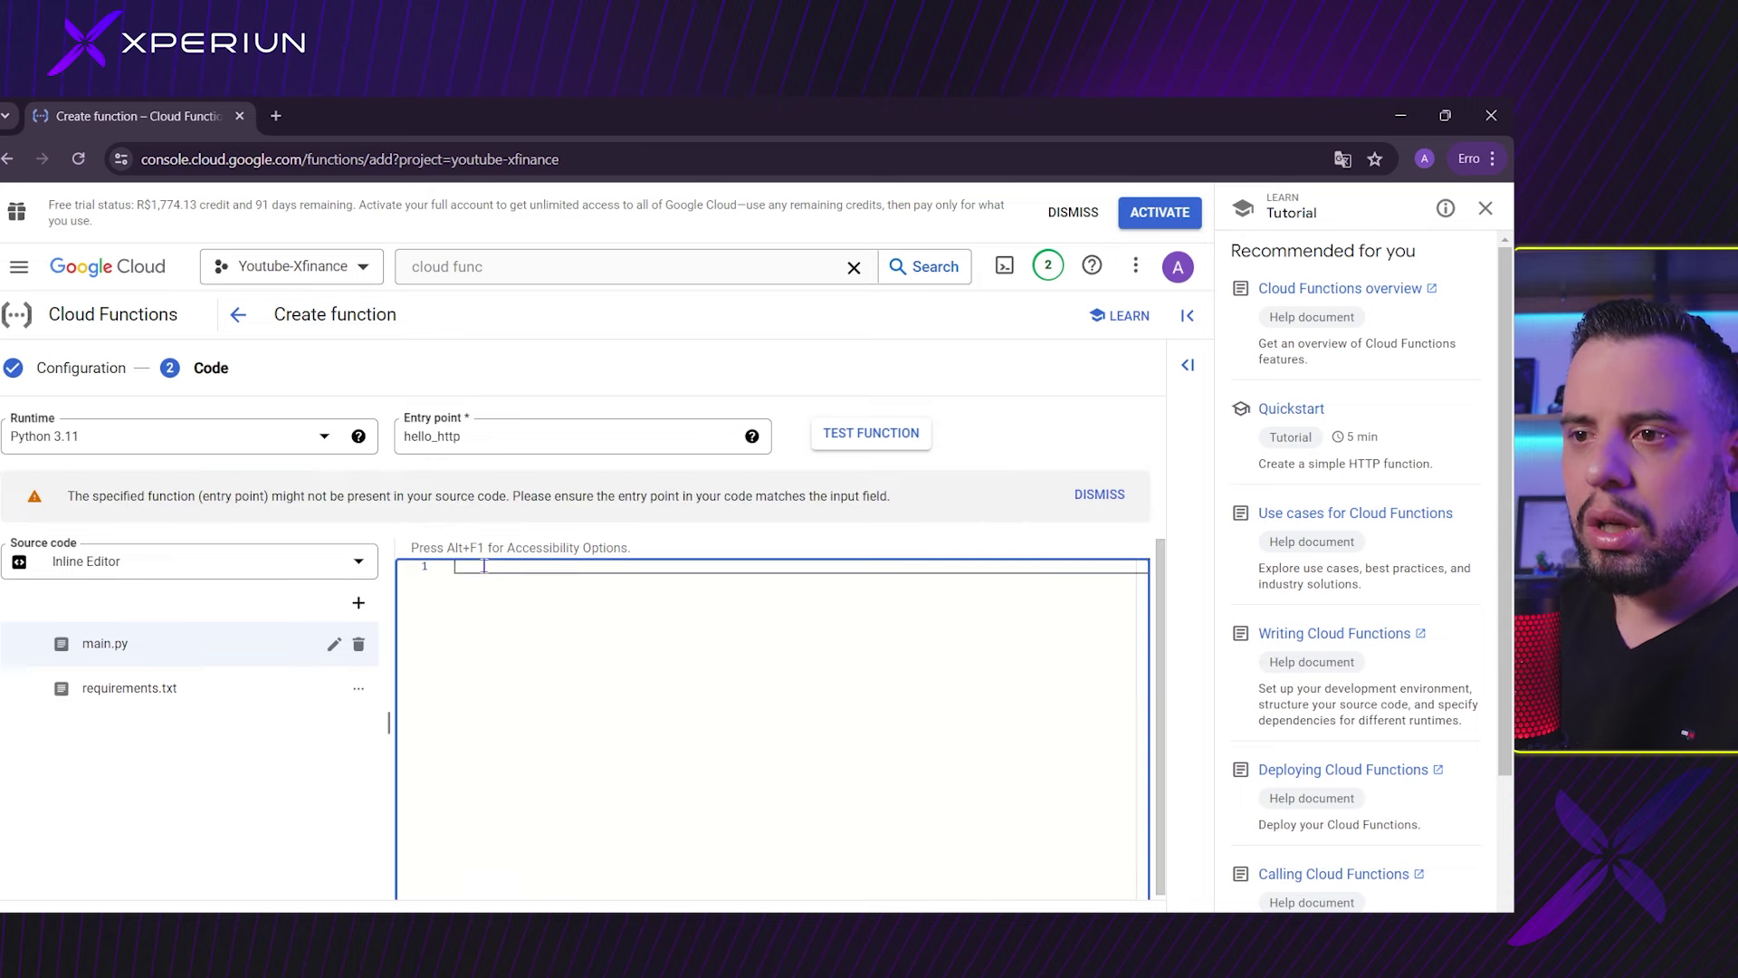
key(ctrl+v)
scroll(939, 770, up, 5)
scroll(939, 771, up, 10)
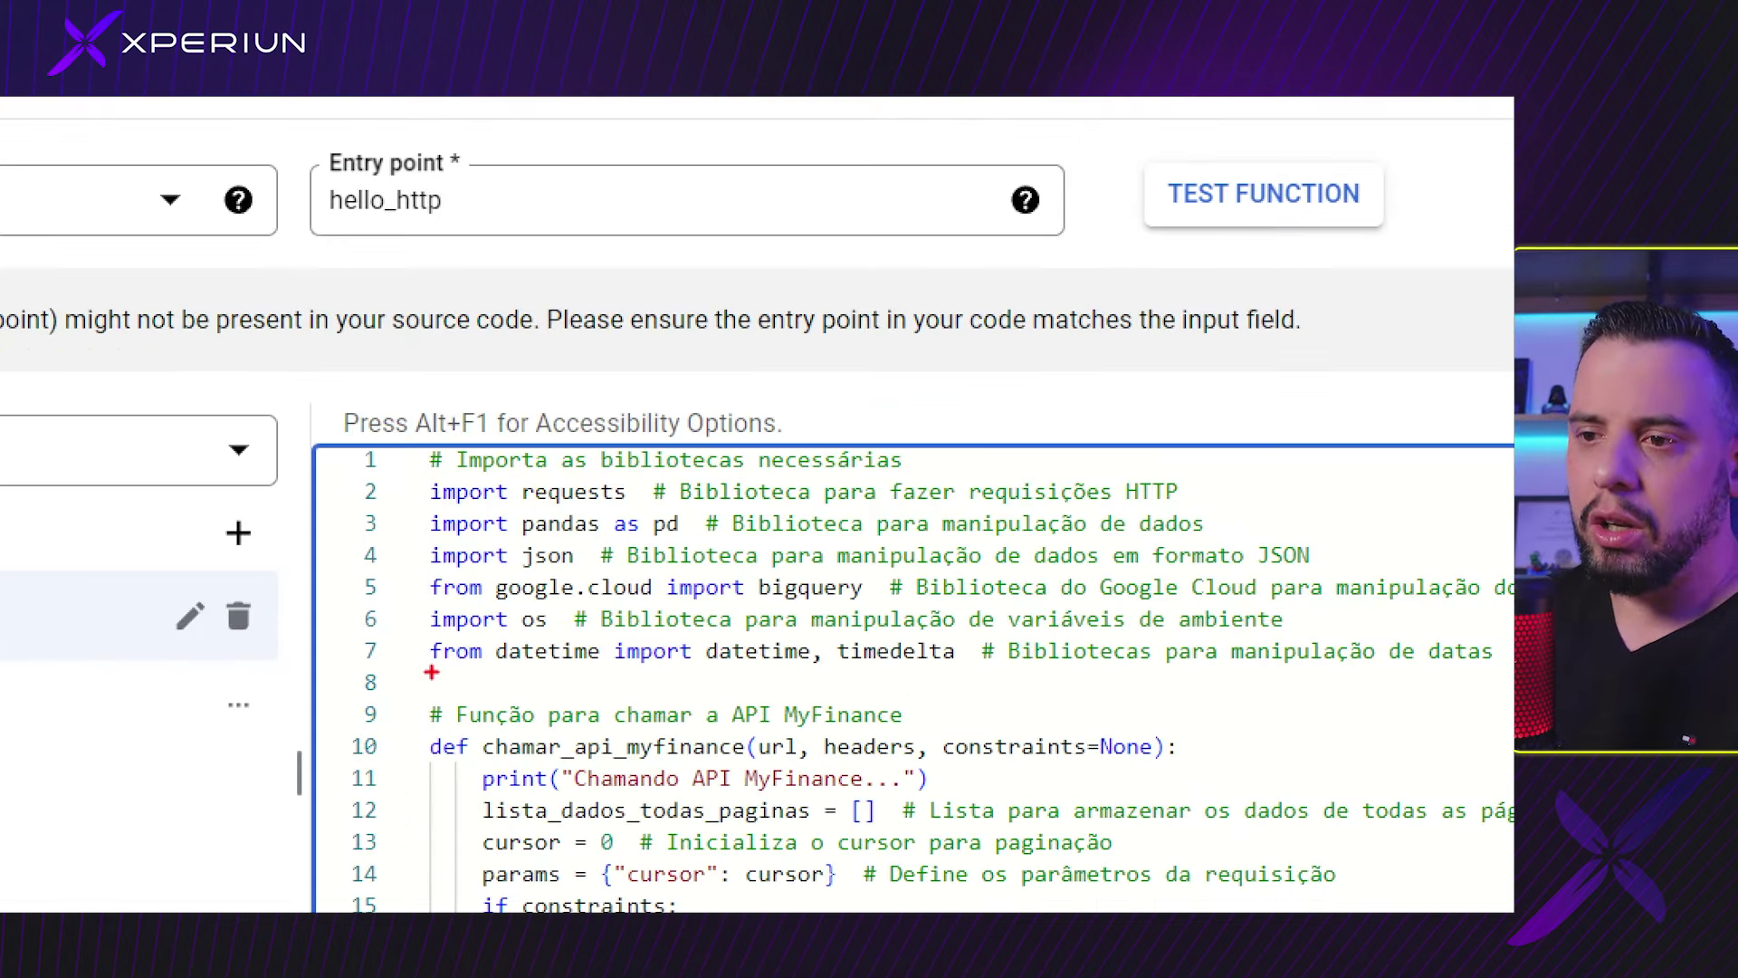
Step: Review the script in main.py, from the library imports through the BigQuery dataset setup to the incremental and full load logic
drag(423, 673, 453, 677)
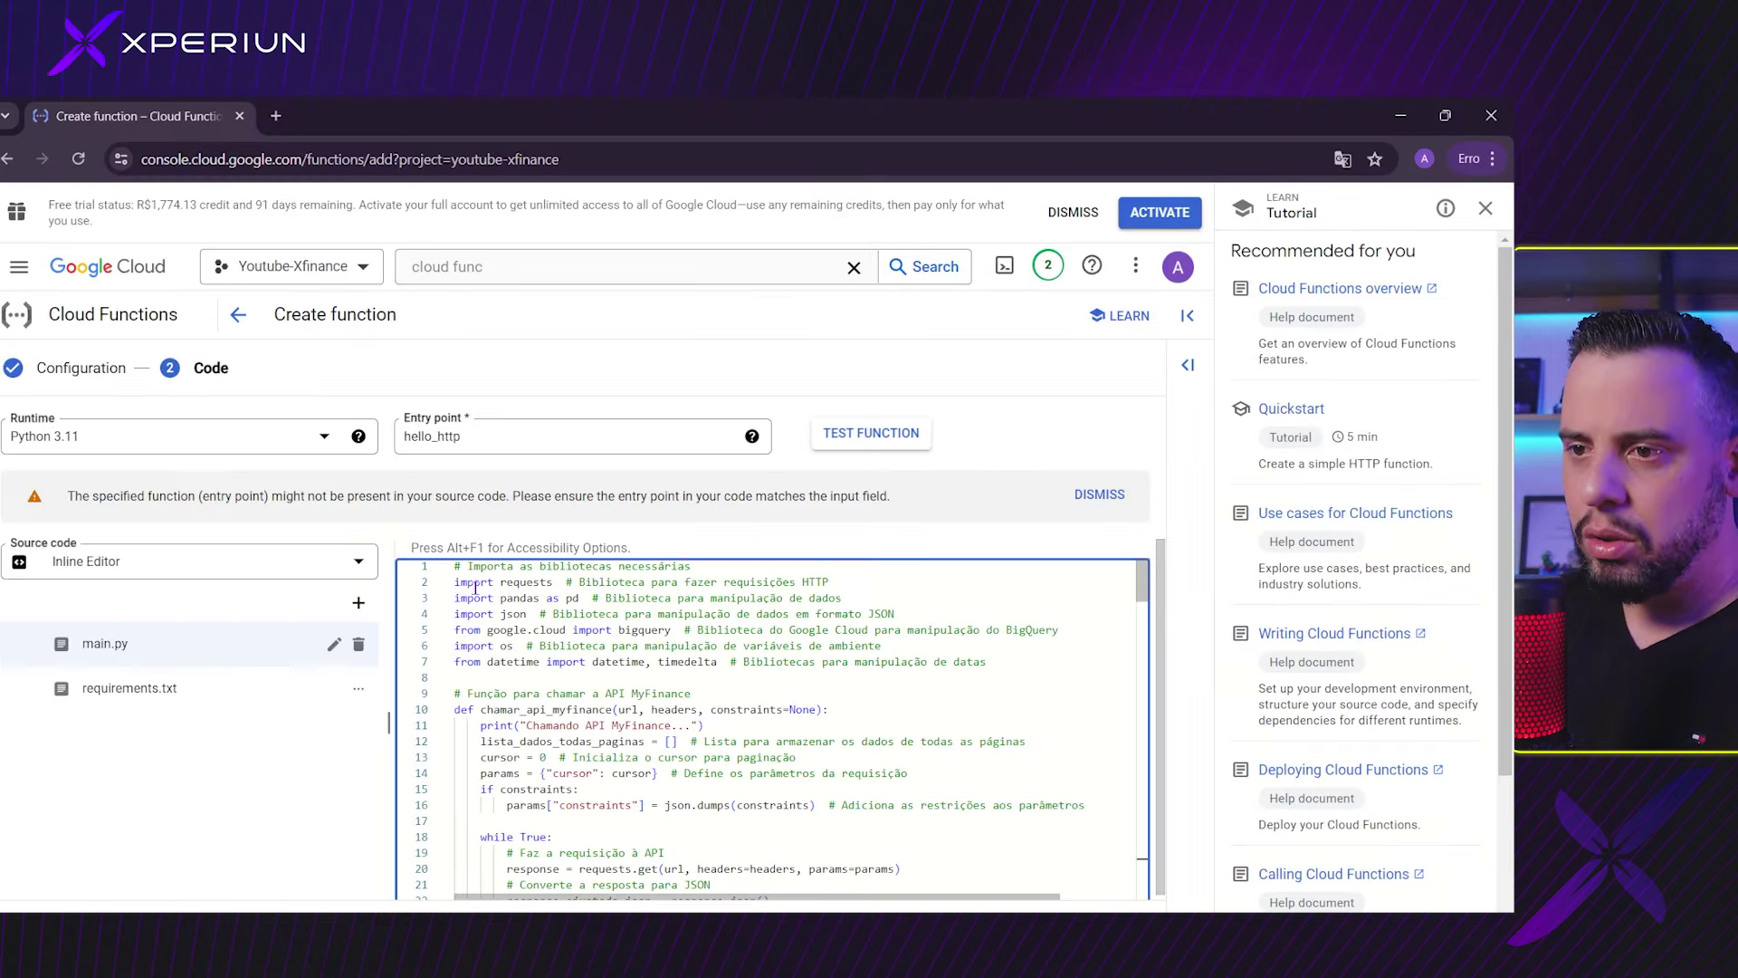
drag(455, 582, 986, 662)
scroll(727, 673, down, 3)
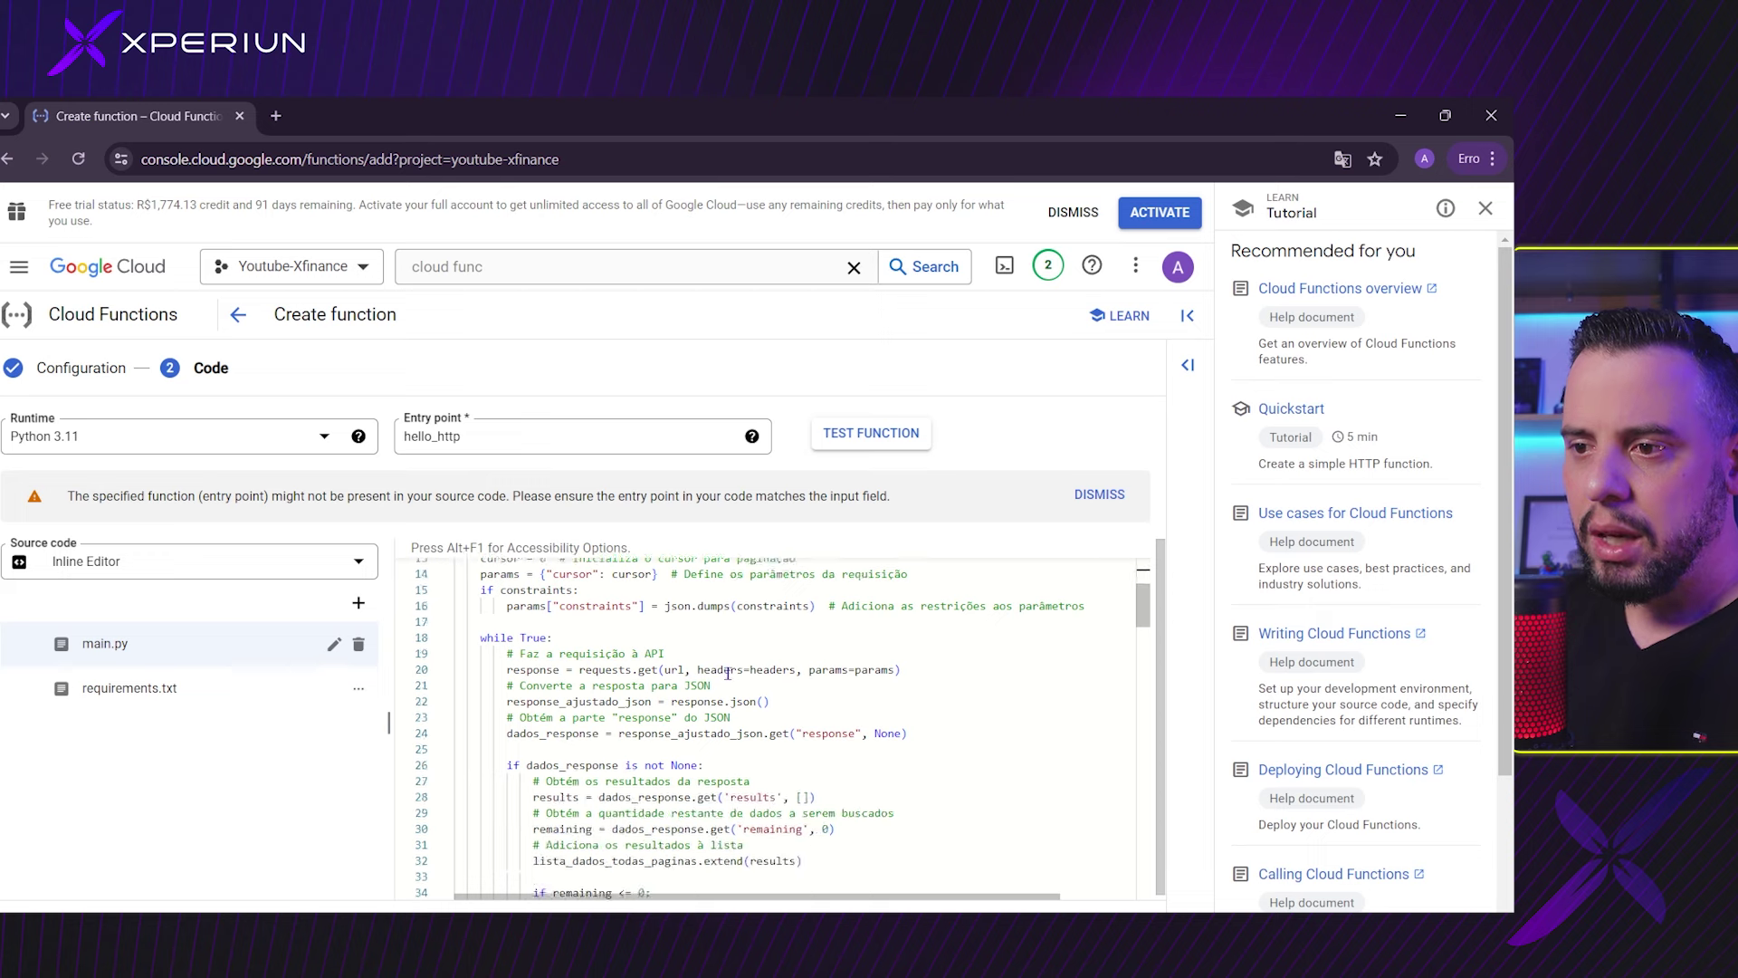
scroll(727, 673, down, 10)
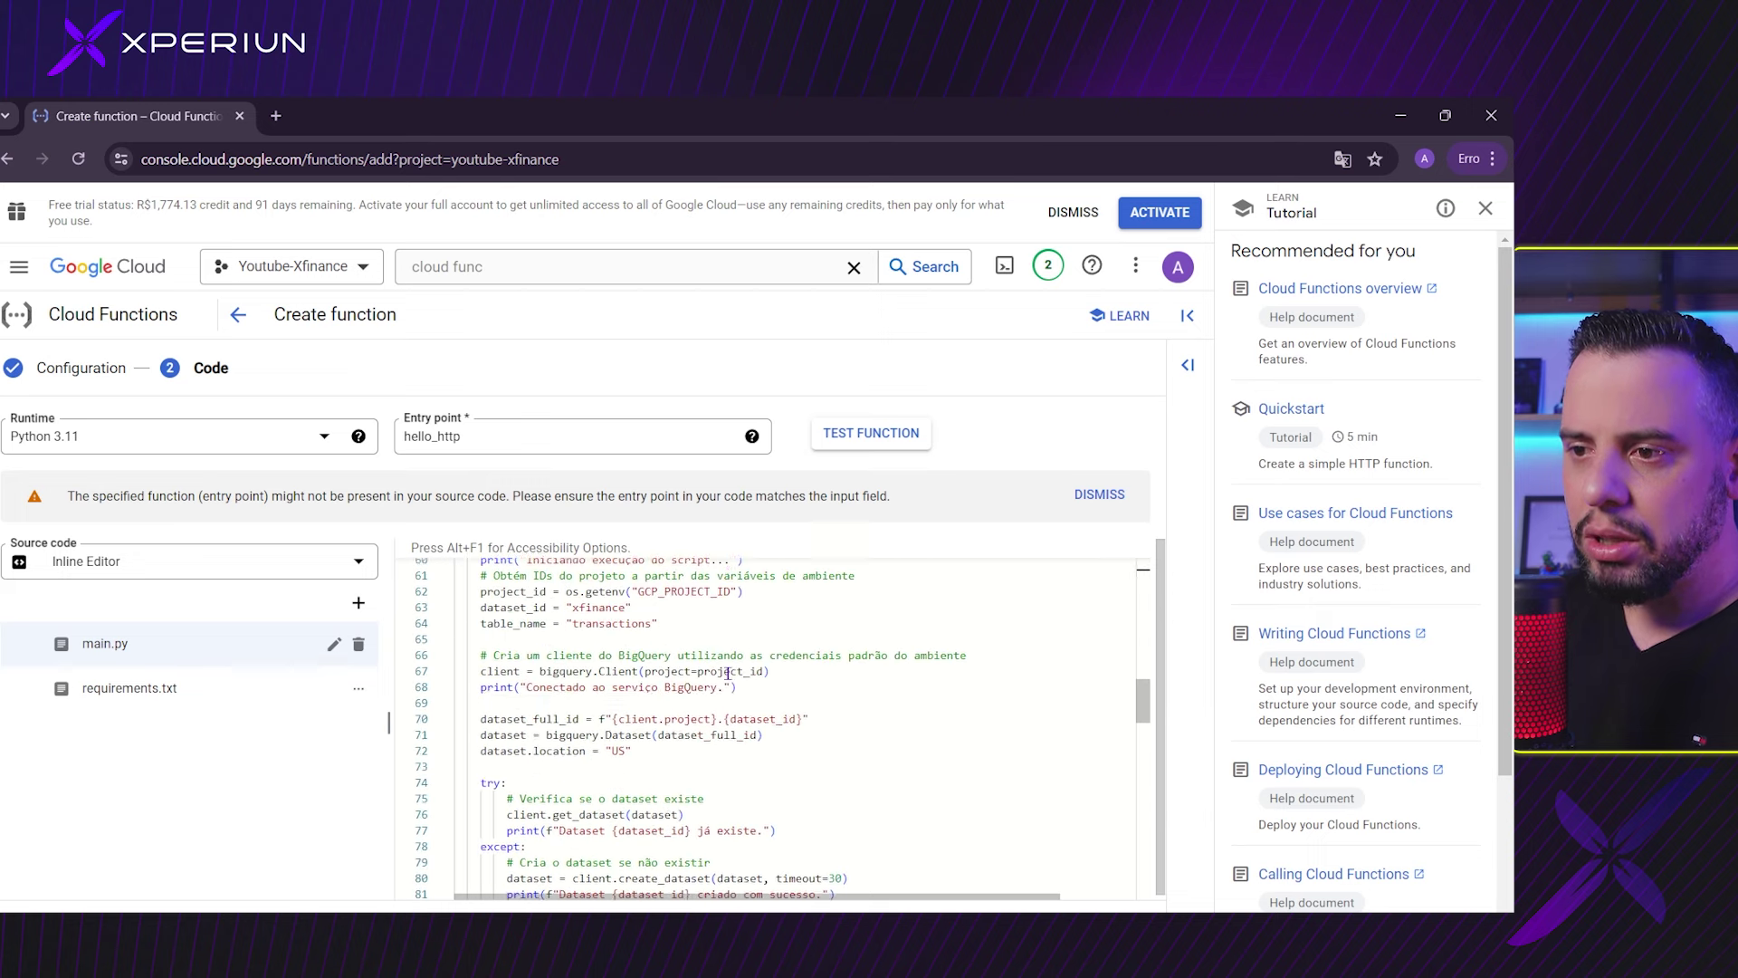
scroll(727, 673, down, 6)
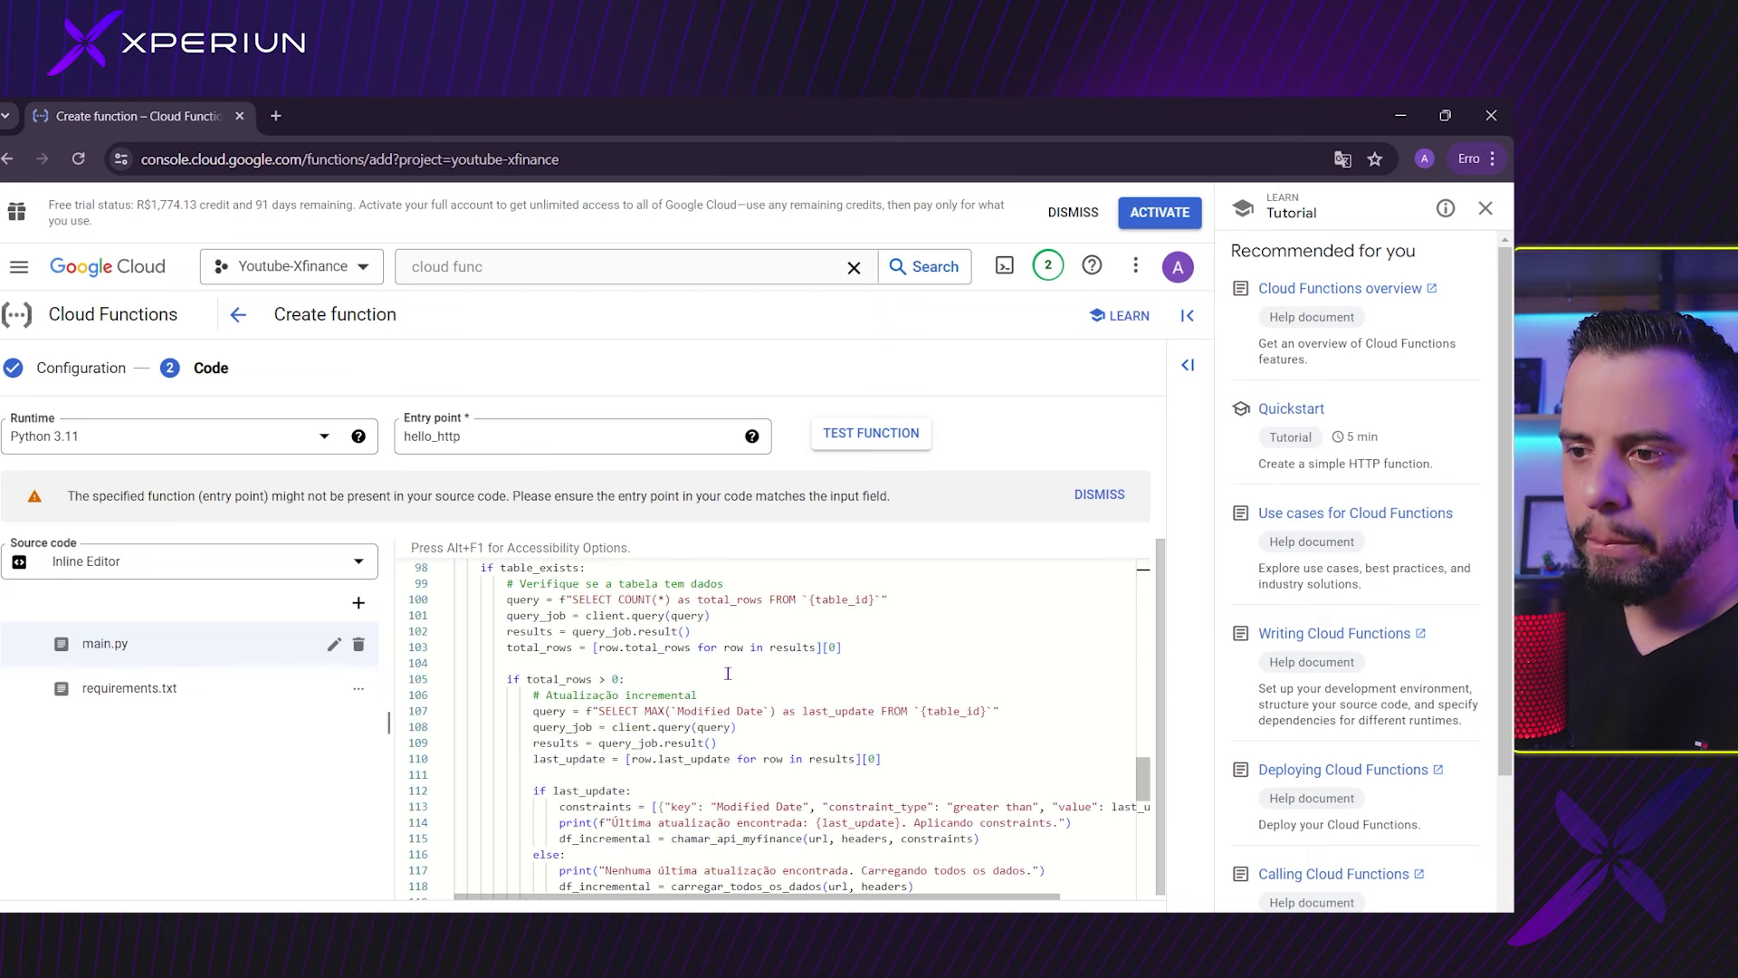
scroll(727, 673, down, 6)
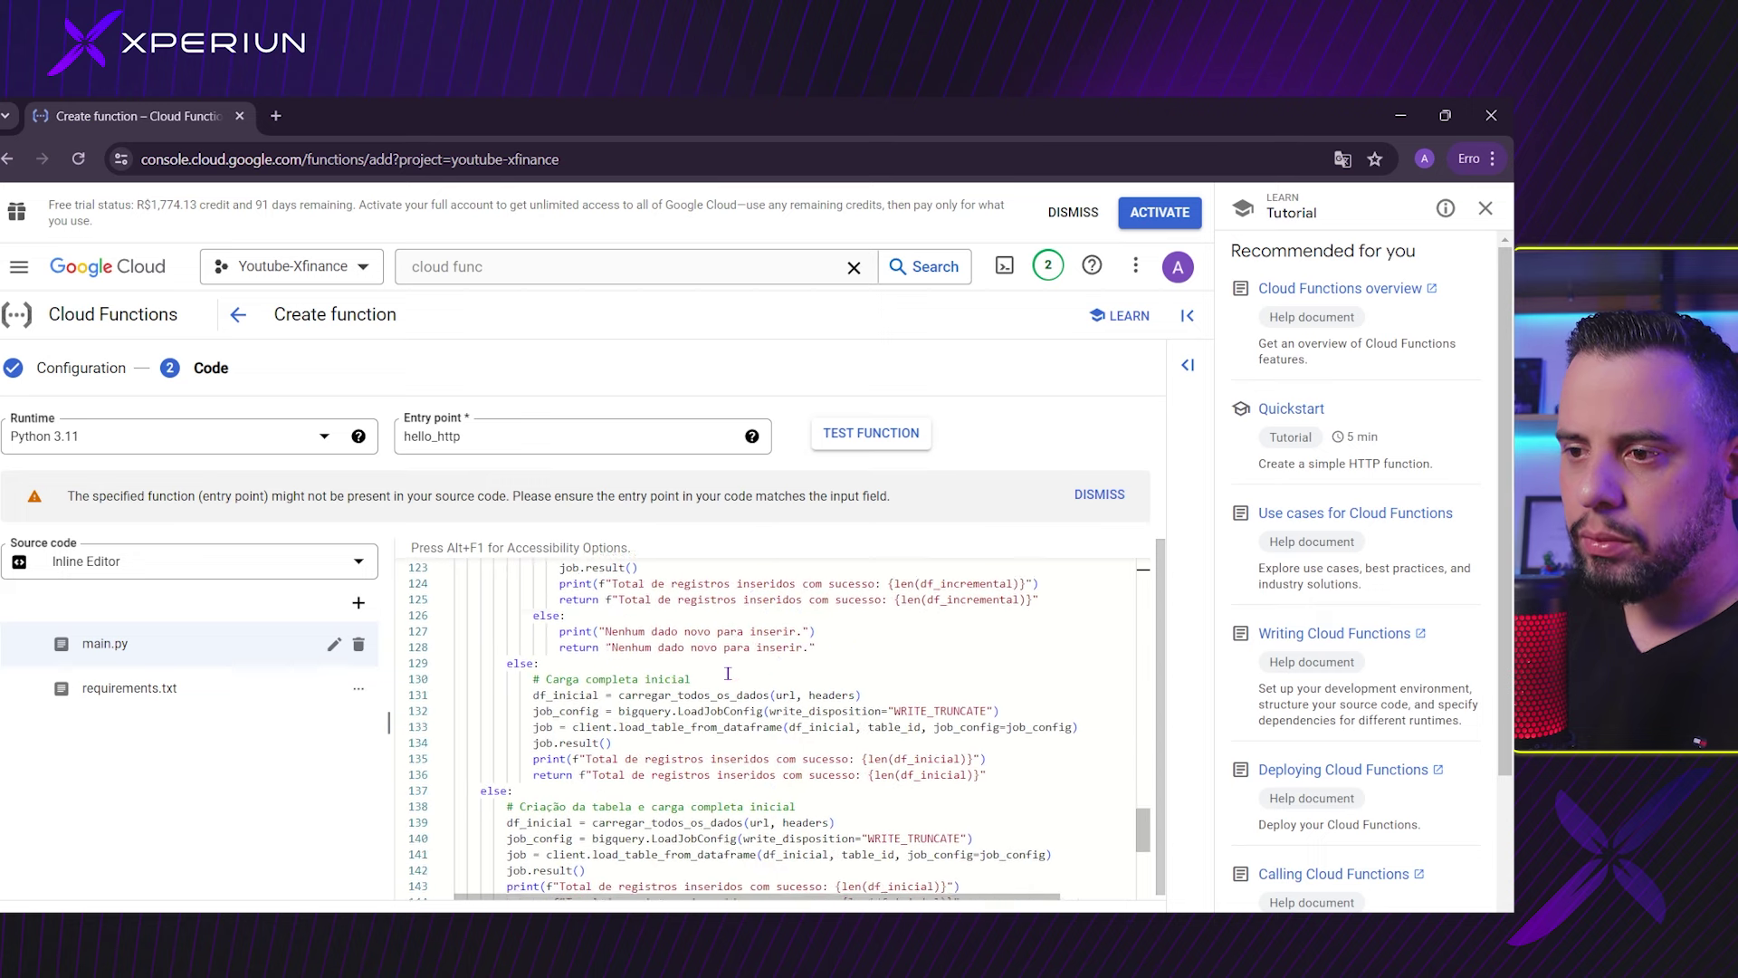
Step: Review main.py again, from the GCP_PROJECT_ID, transactions URL and API_TOKEN lines to the closing main() call and the import block
scroll(727, 673, up, 12)
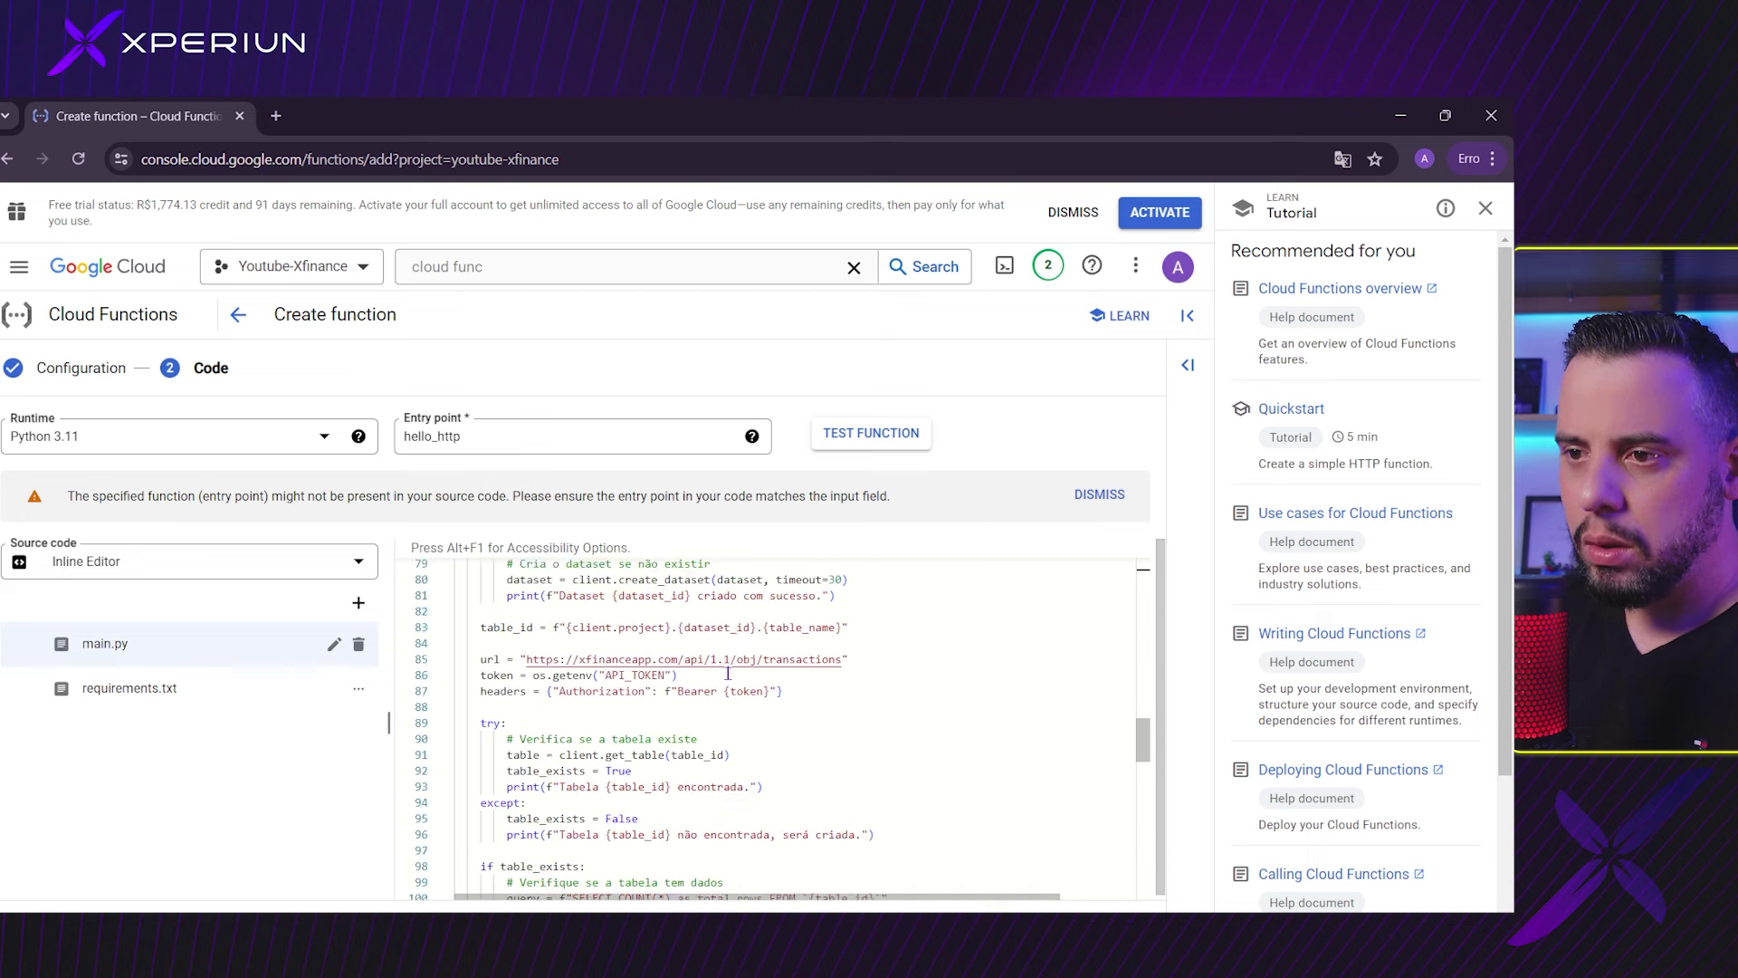
scroll(727, 672, up, 3)
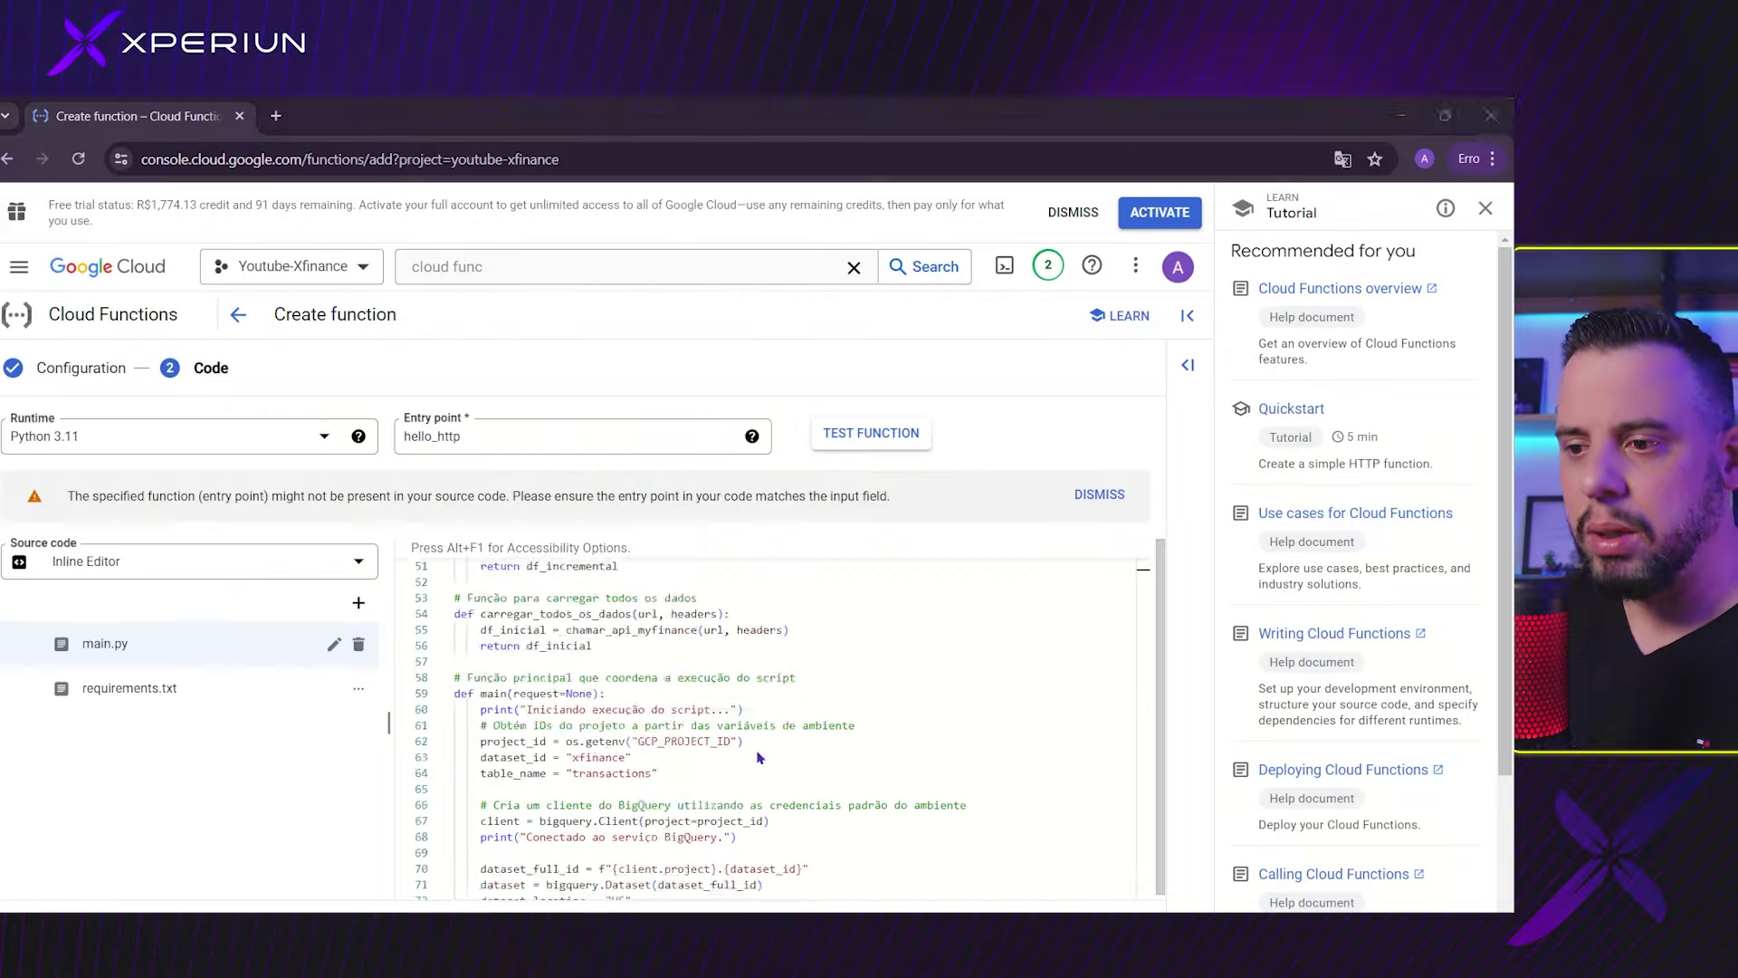
scroll(759, 757, down, 5)
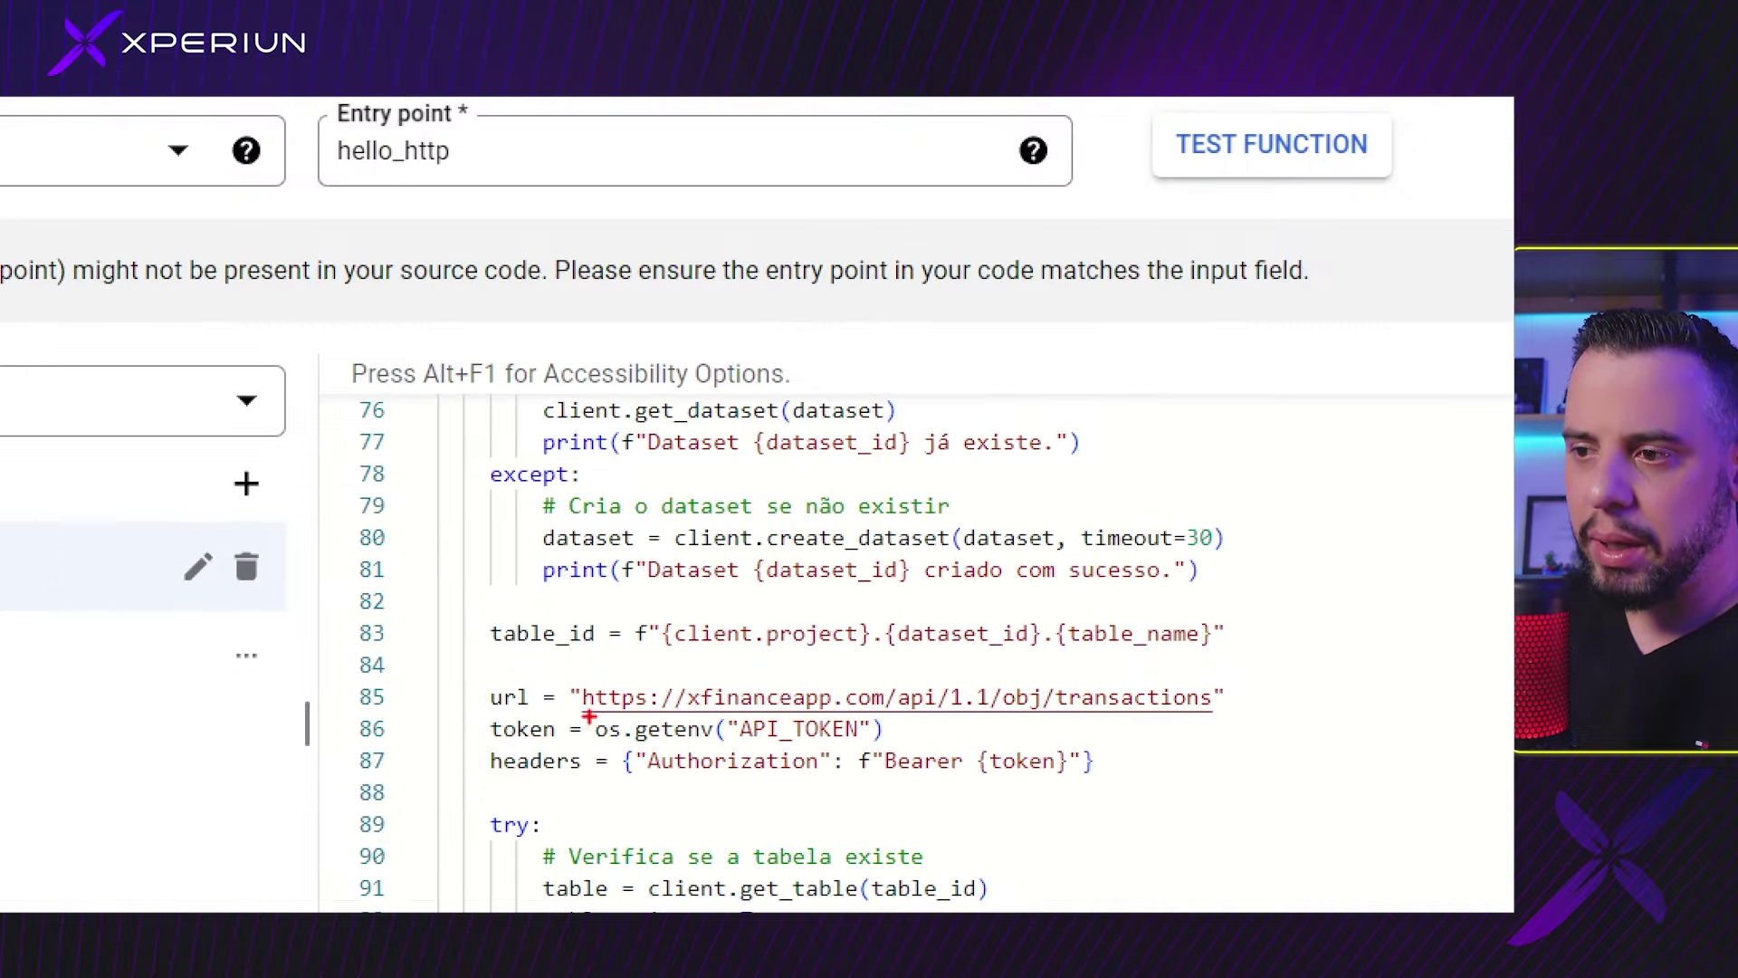
scroll(938, 745, down, 5)
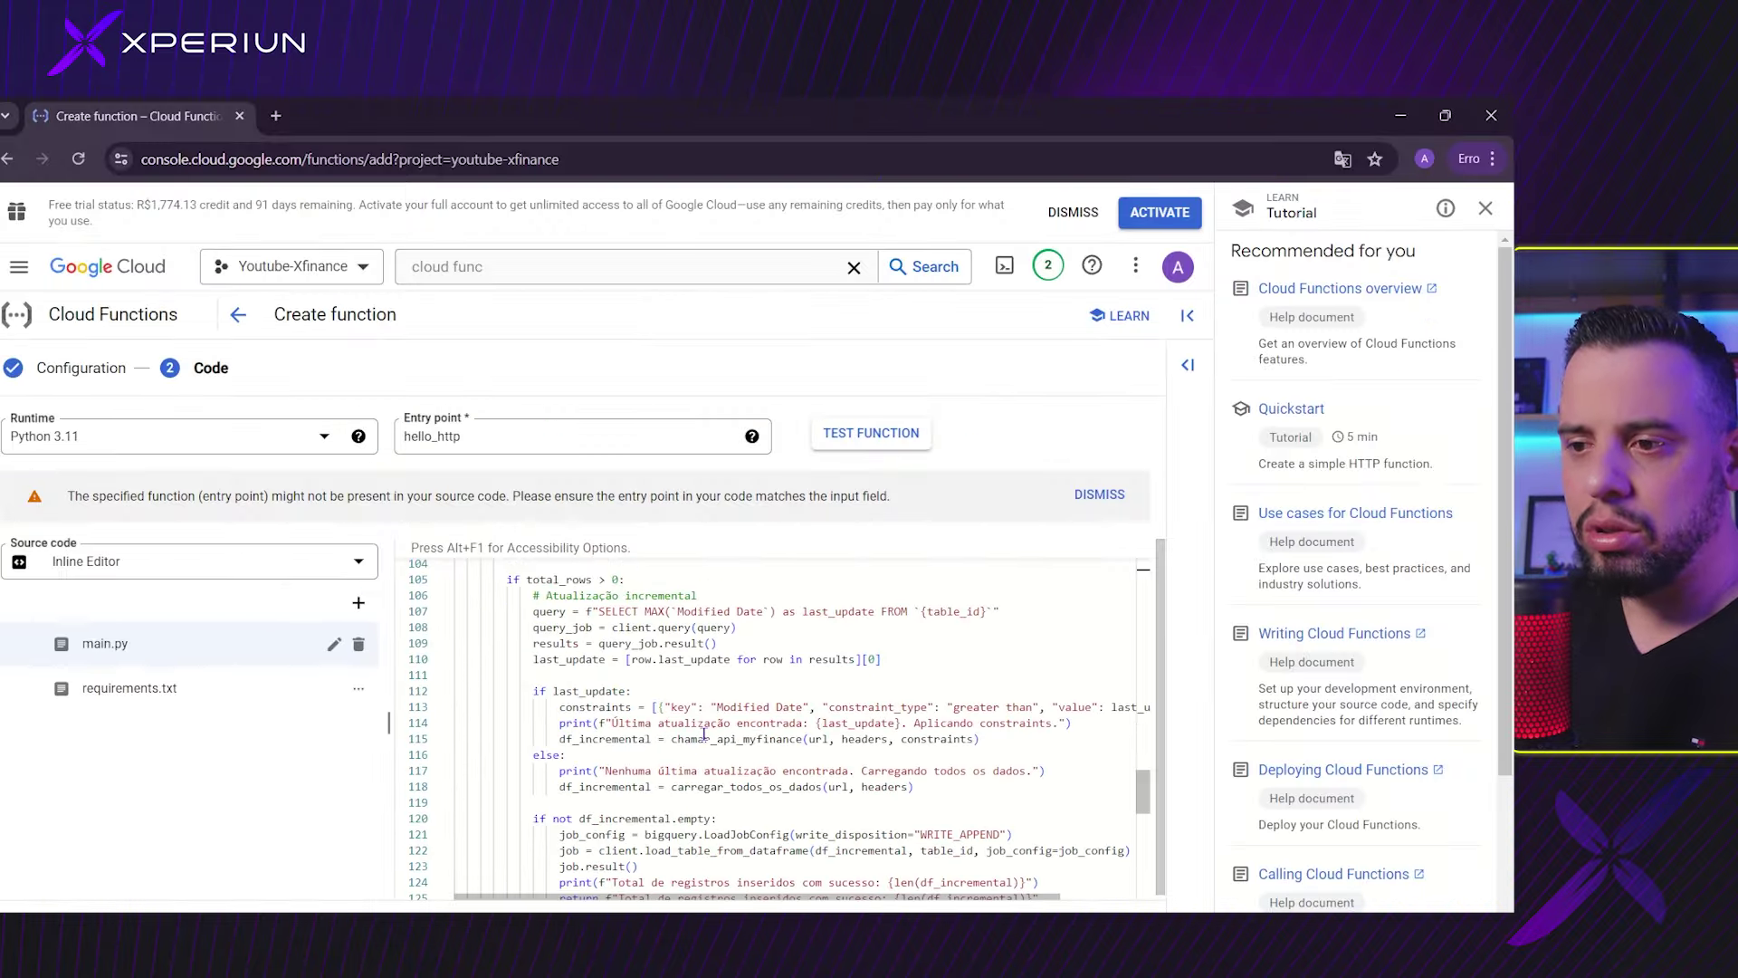
scroll(705, 734, down, 5)
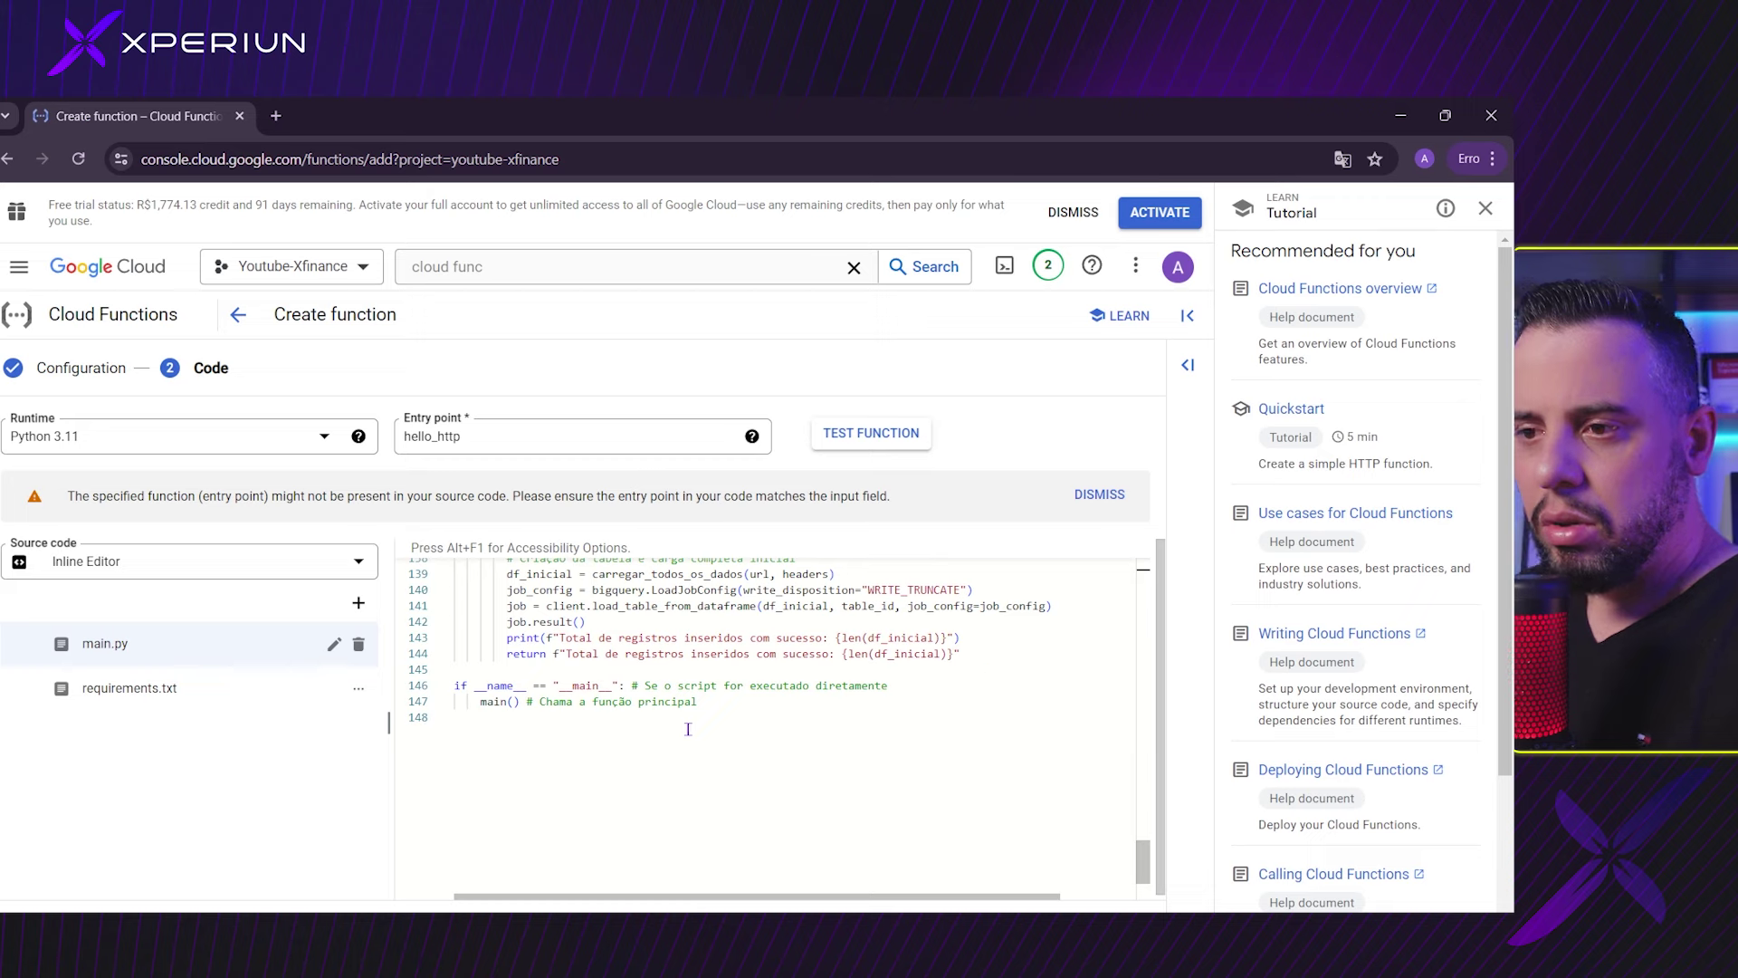
scroll(697, 735, up, 8)
scroll(690, 735, up, 15)
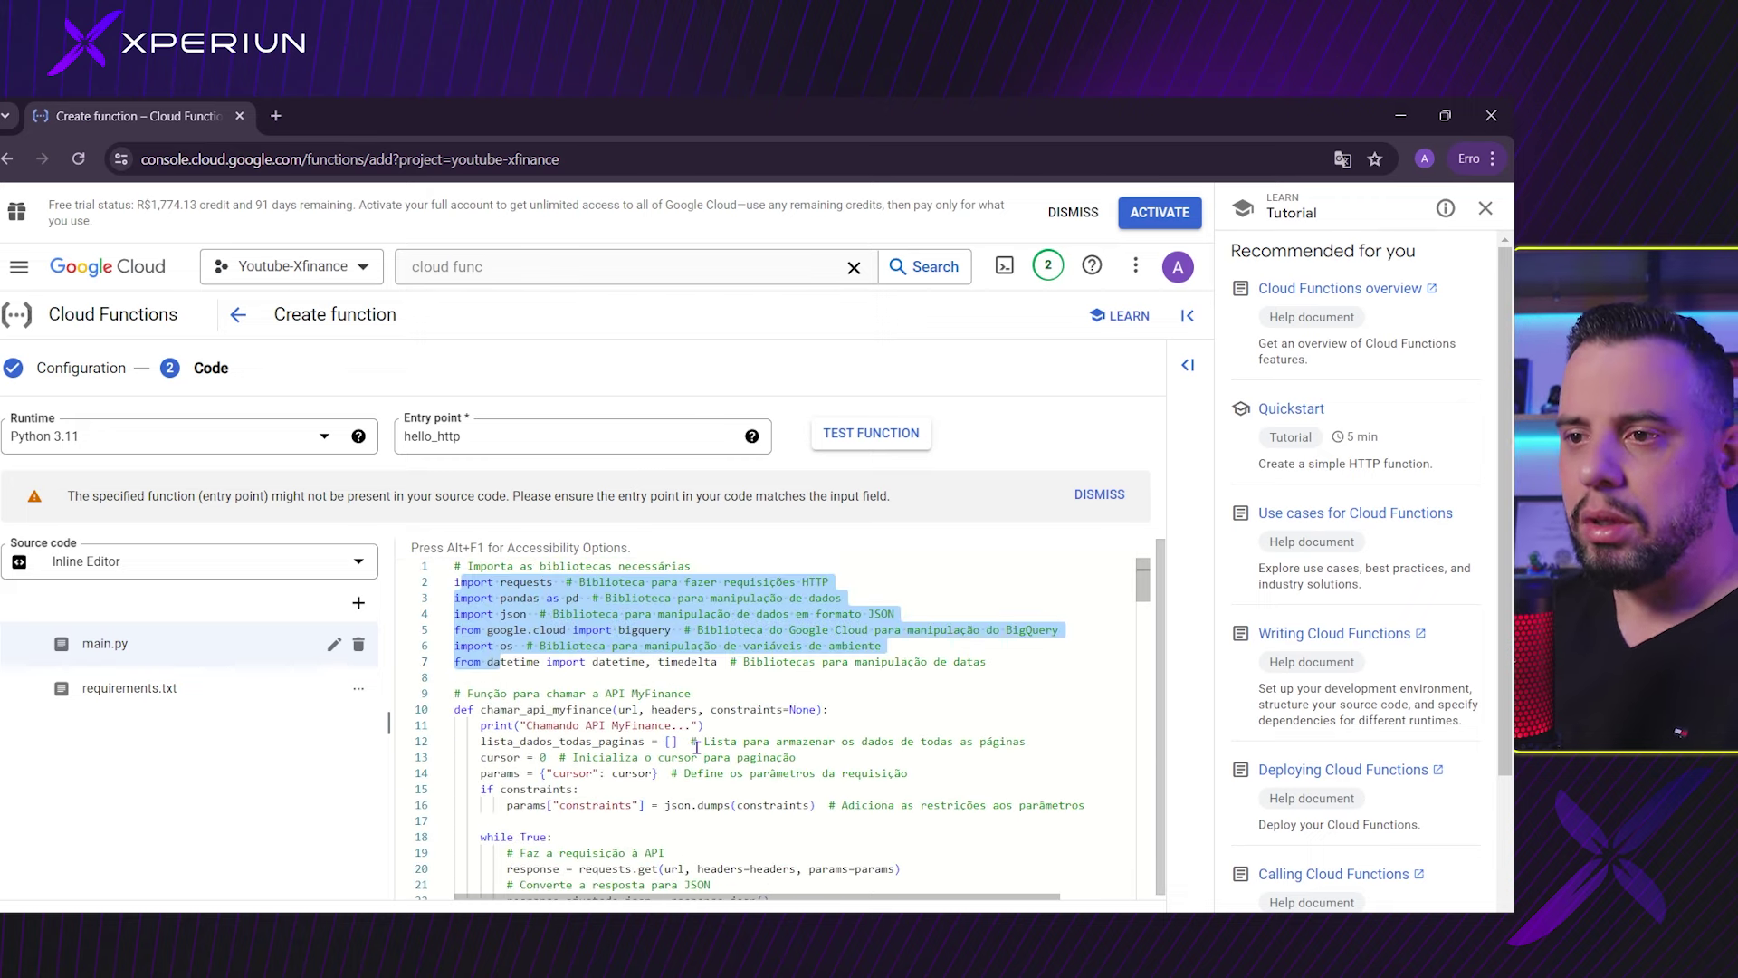
scroll(696, 742, down, 5)
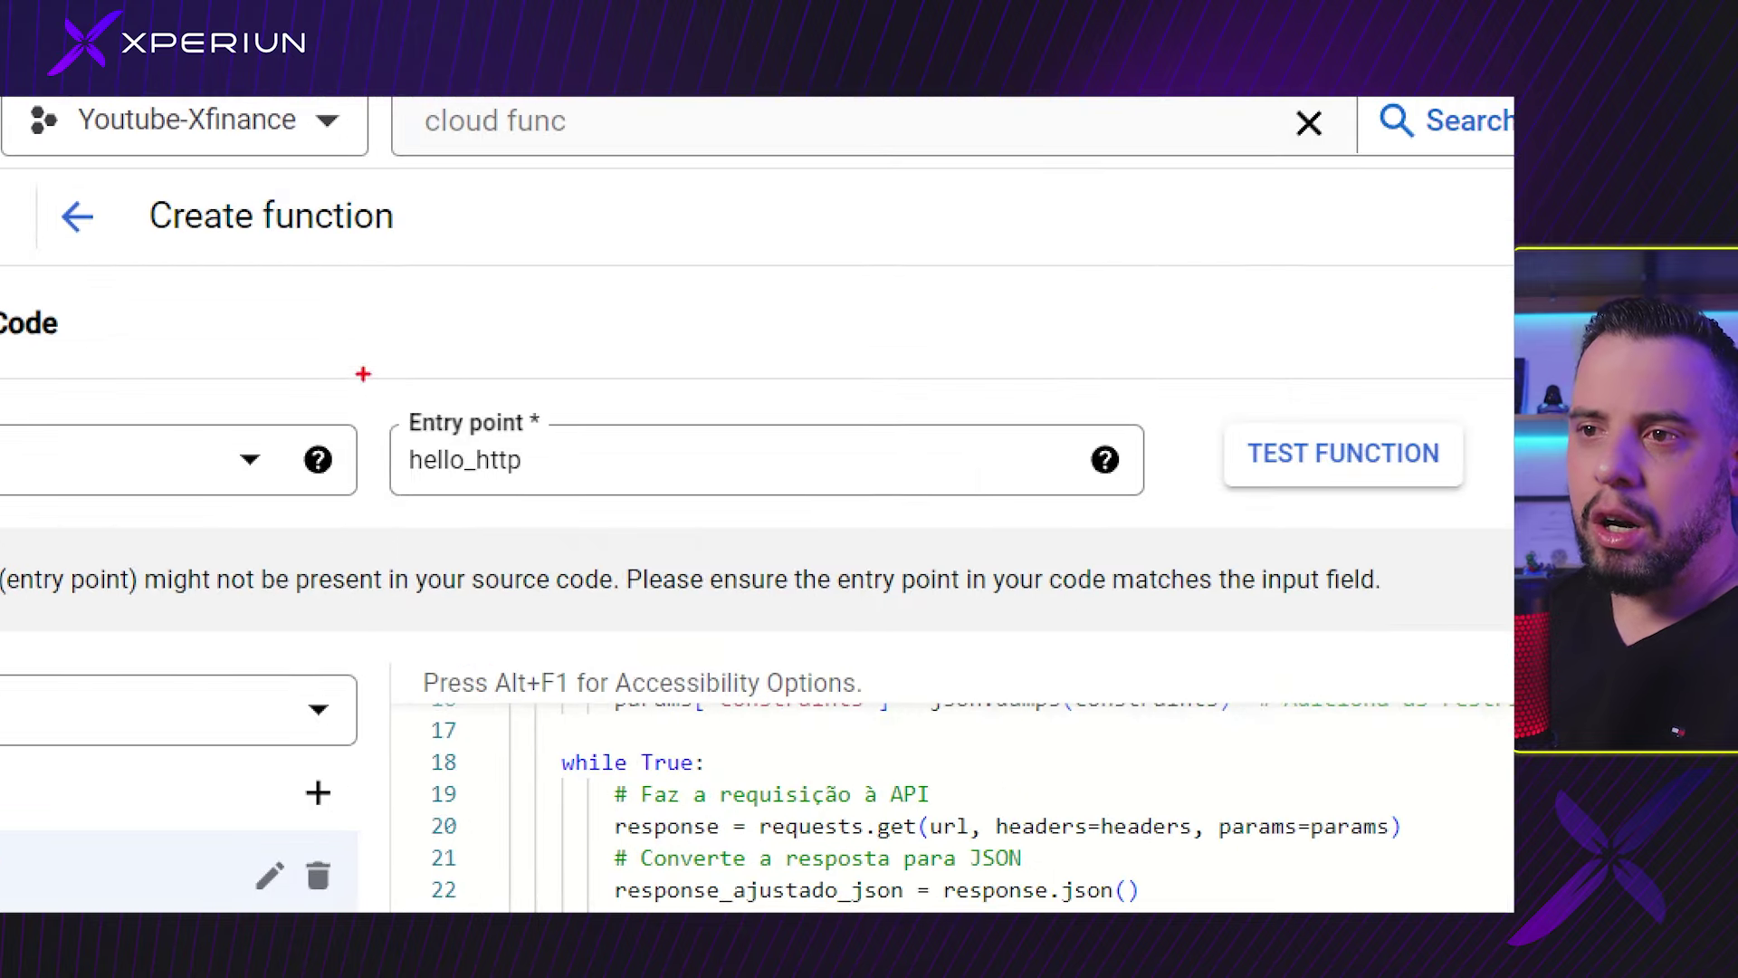
Step: Replace the function's entry point hello_http with main
mouse_move(362, 371)
mouse_down()
mouse_move(497, 477)
mouse_move(598, 520)
mouse_up()
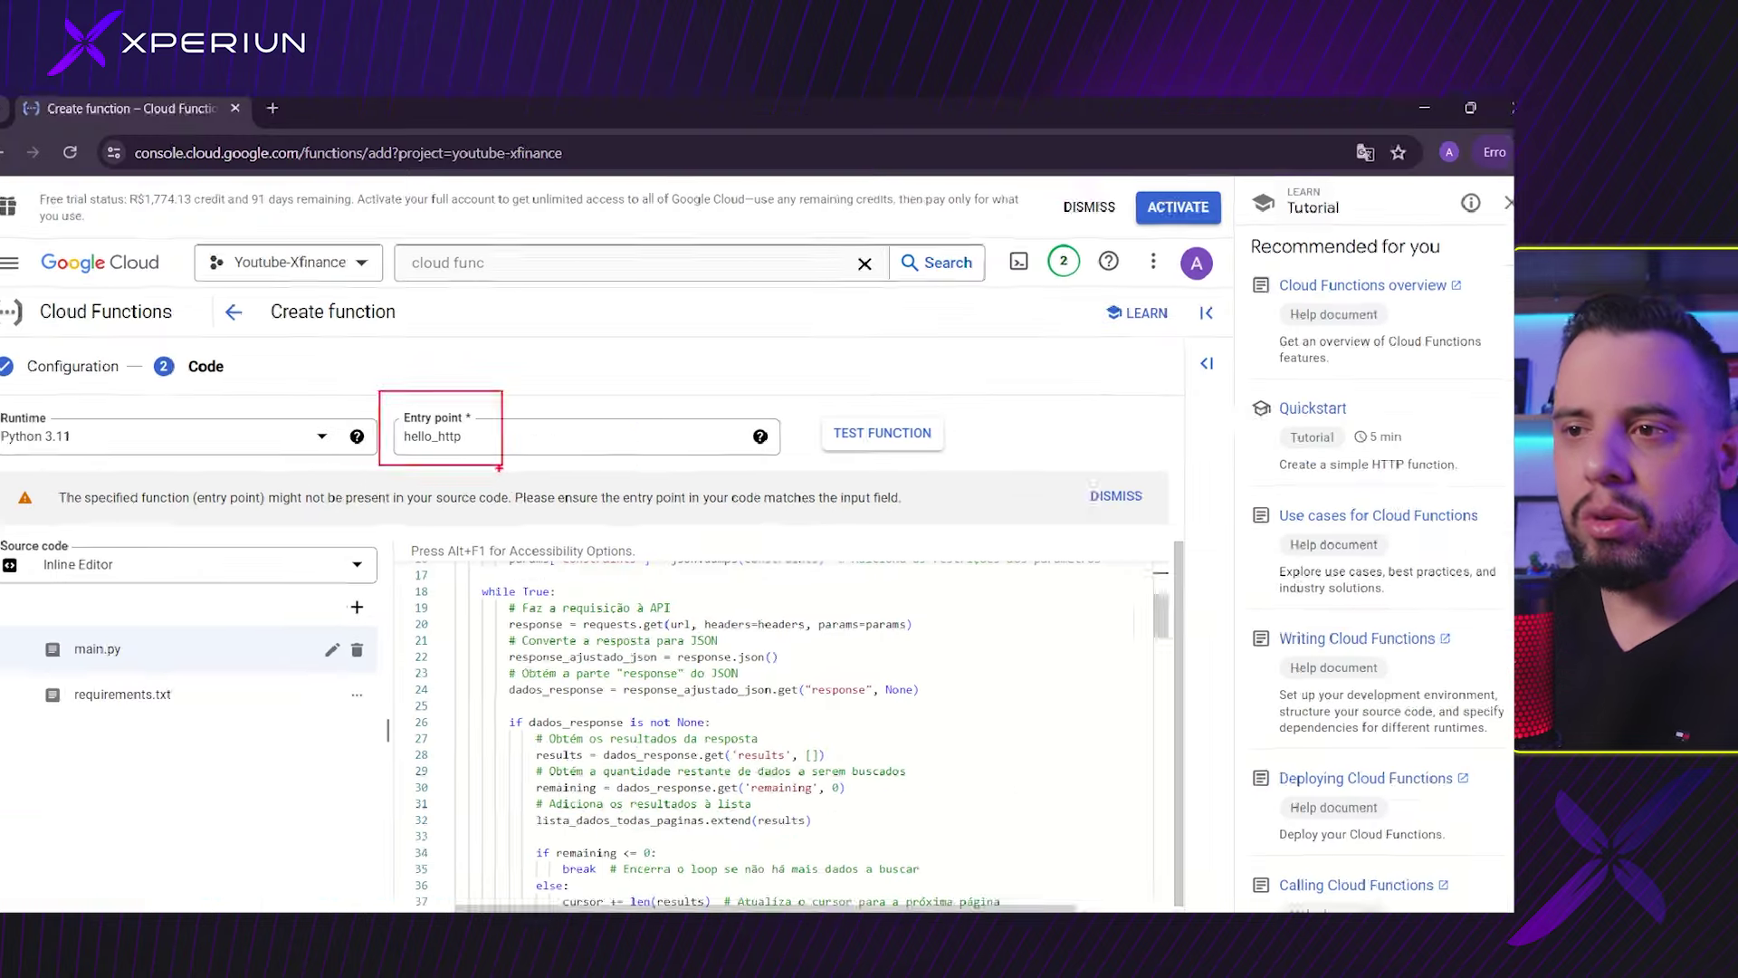
double_click(688, 468)
text(main)
Step: Look through main.py for the main function definition that the entry point has to match
scroll(834, 621, down, 5)
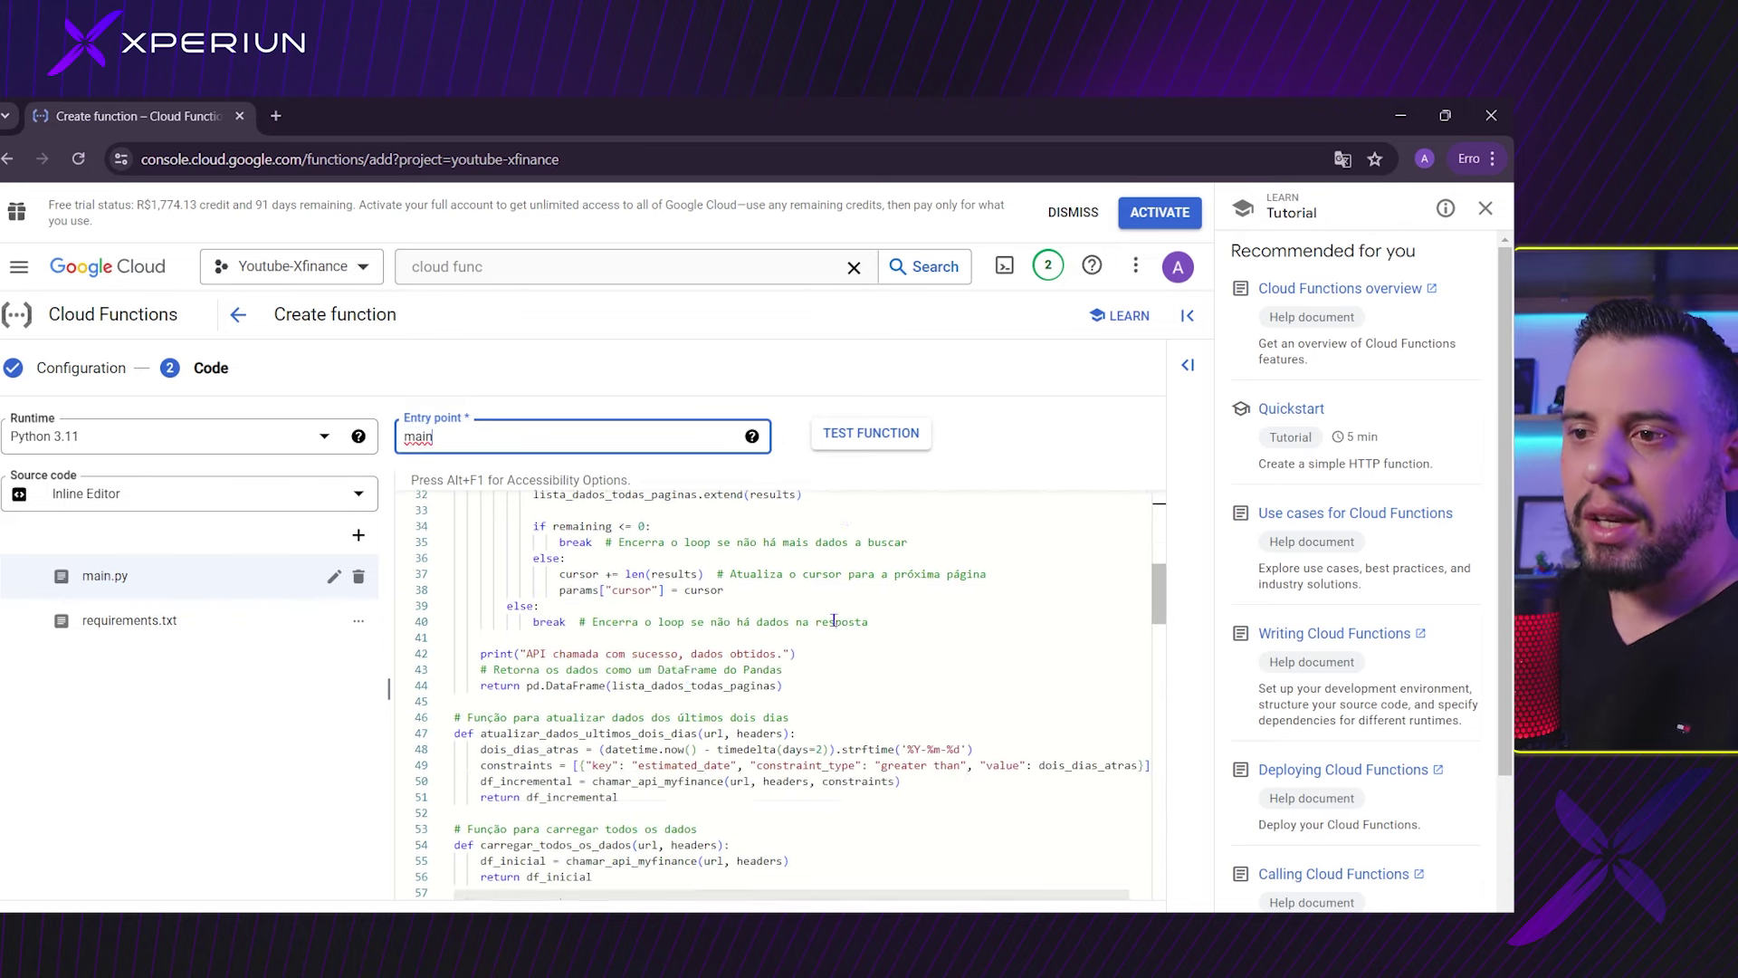
scroll(834, 622, down, 10)
scroll(819, 629, up, 20)
scroll(818, 629, up, 1)
scroll(819, 631, down, 20)
scroll(819, 635, down, 17)
scroll(818, 635, up, 20)
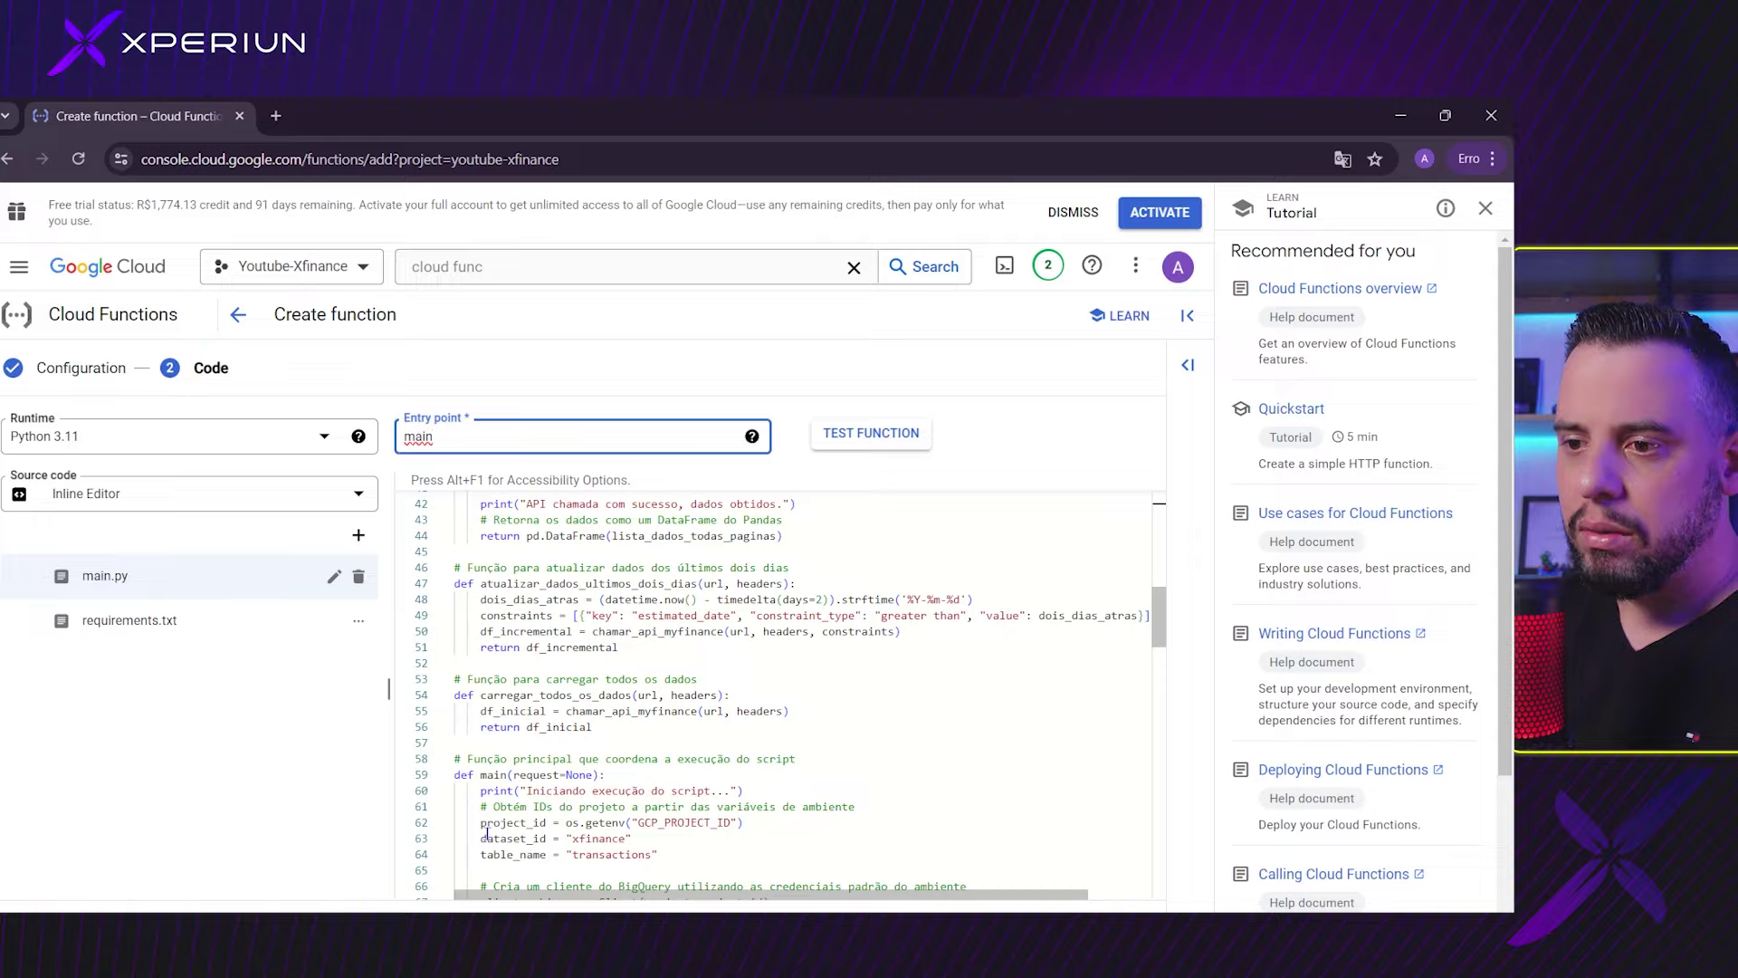
scroll(543, 641, up, 3)
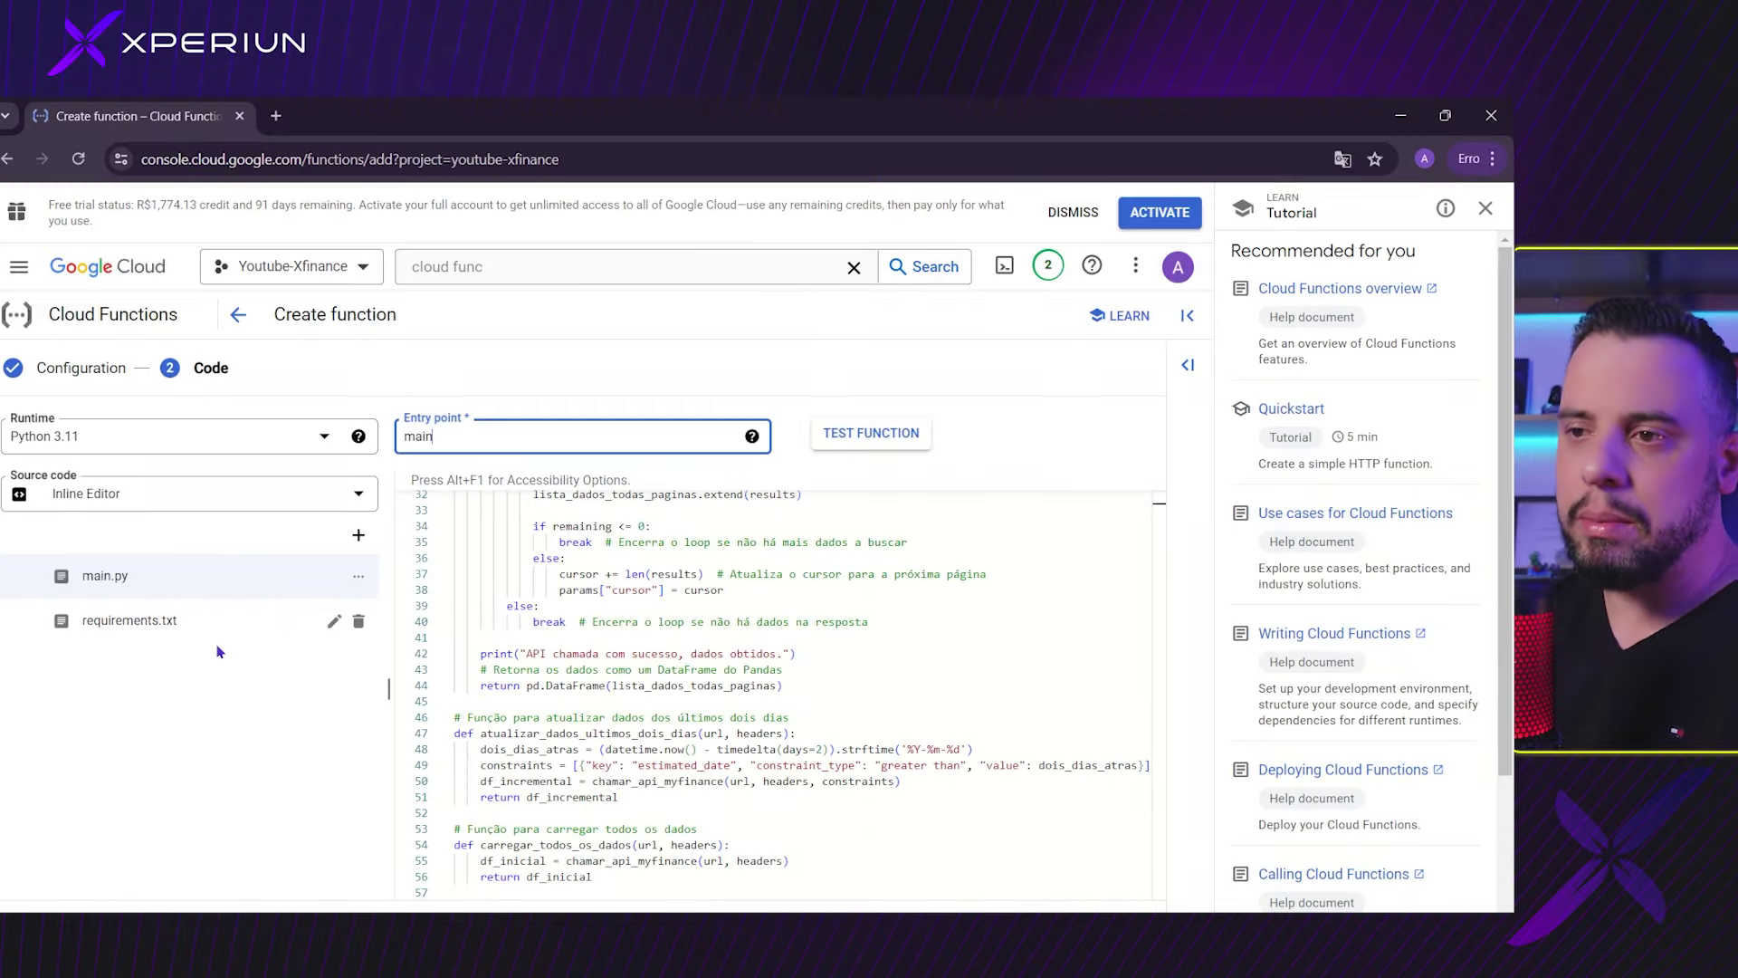
Step: Replace the contents of requirements.txt with pandas, requests, google-cloud-bigquery and pyarrow, each on its own line
click(130, 622)
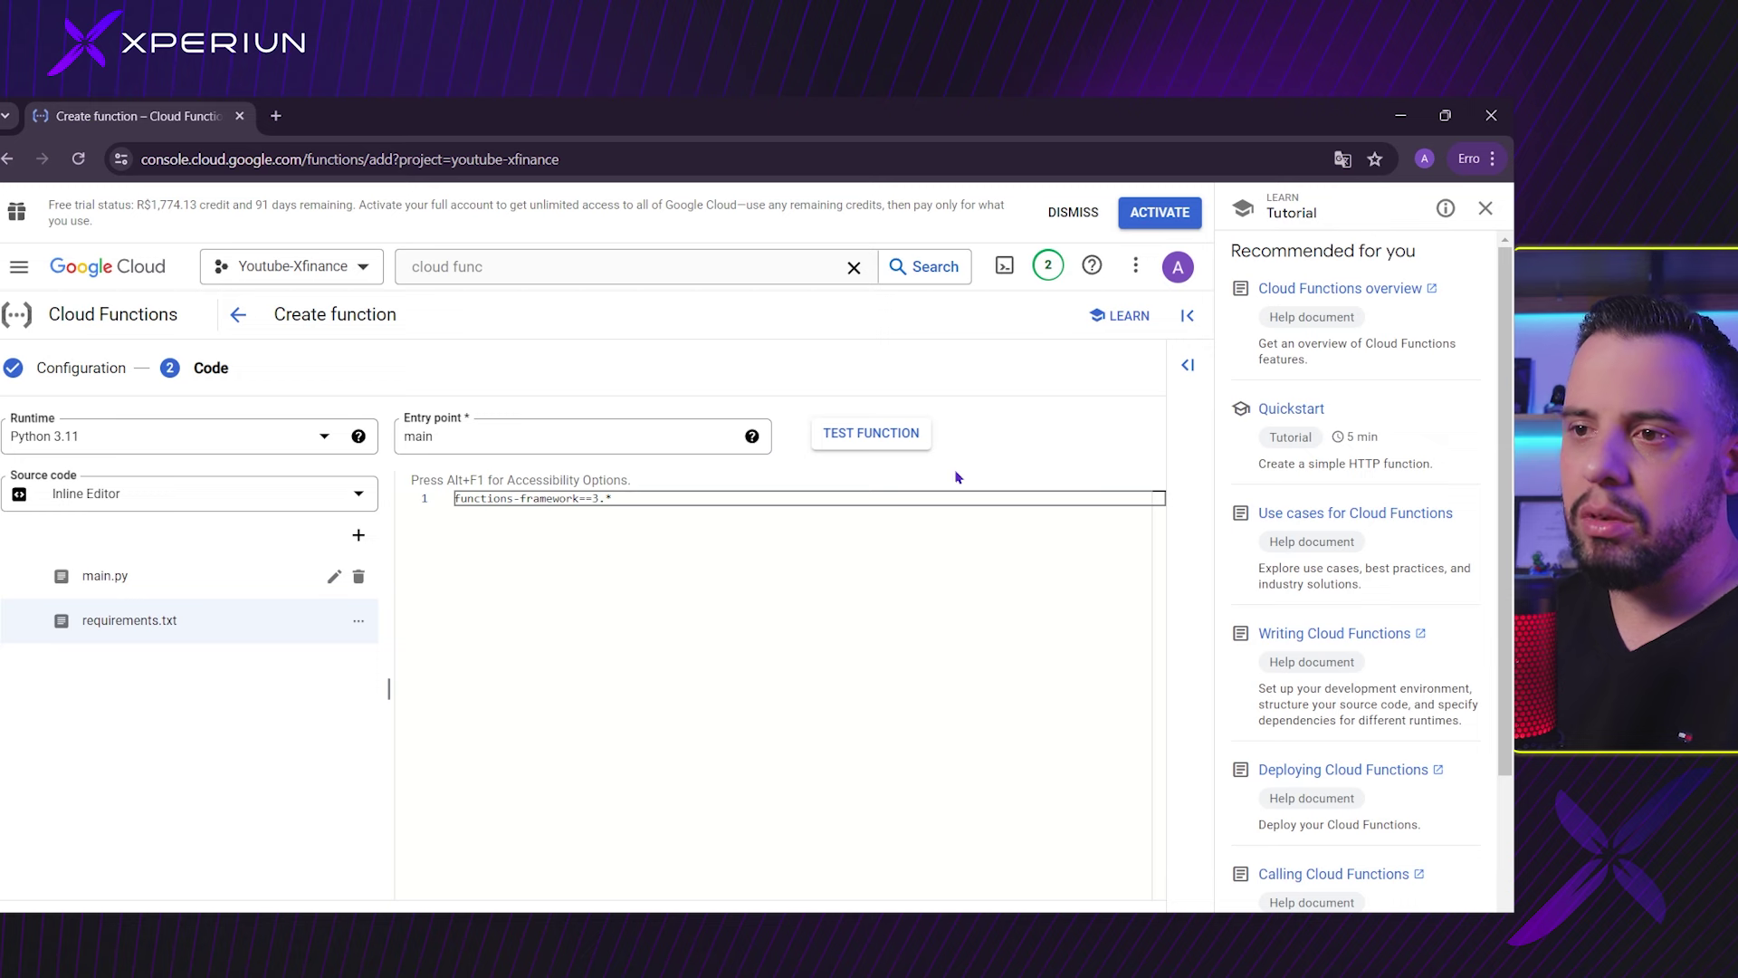
triple_click(624, 496)
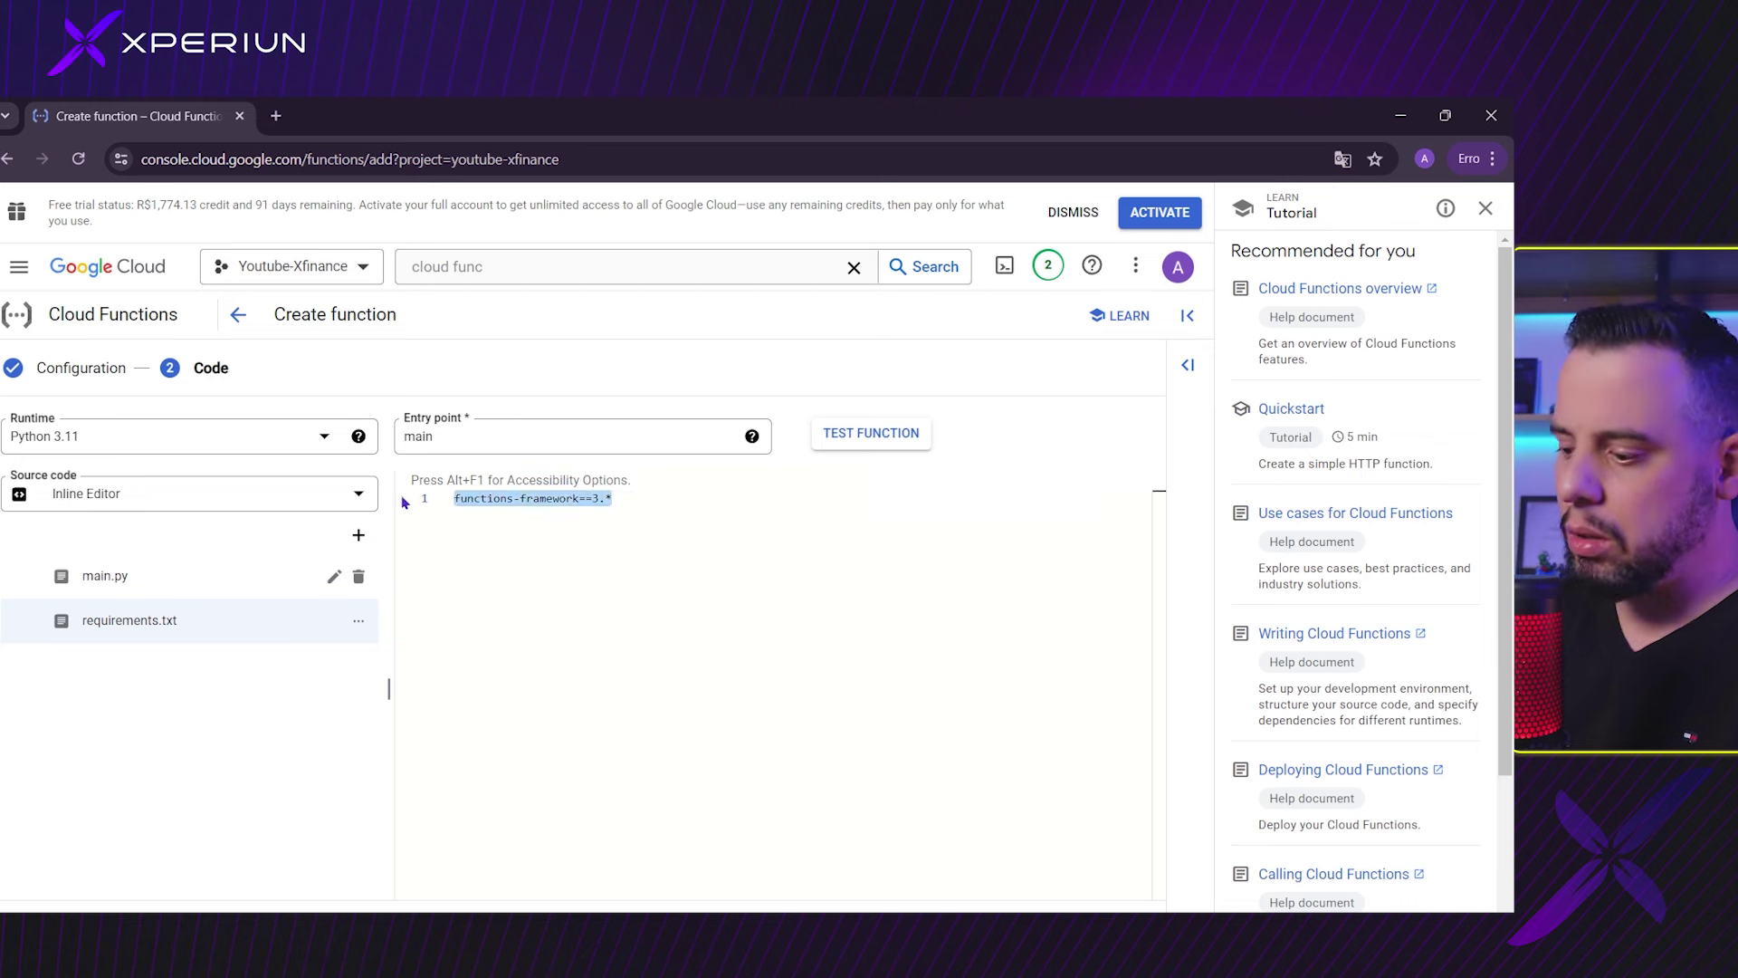
key(BackSpace)
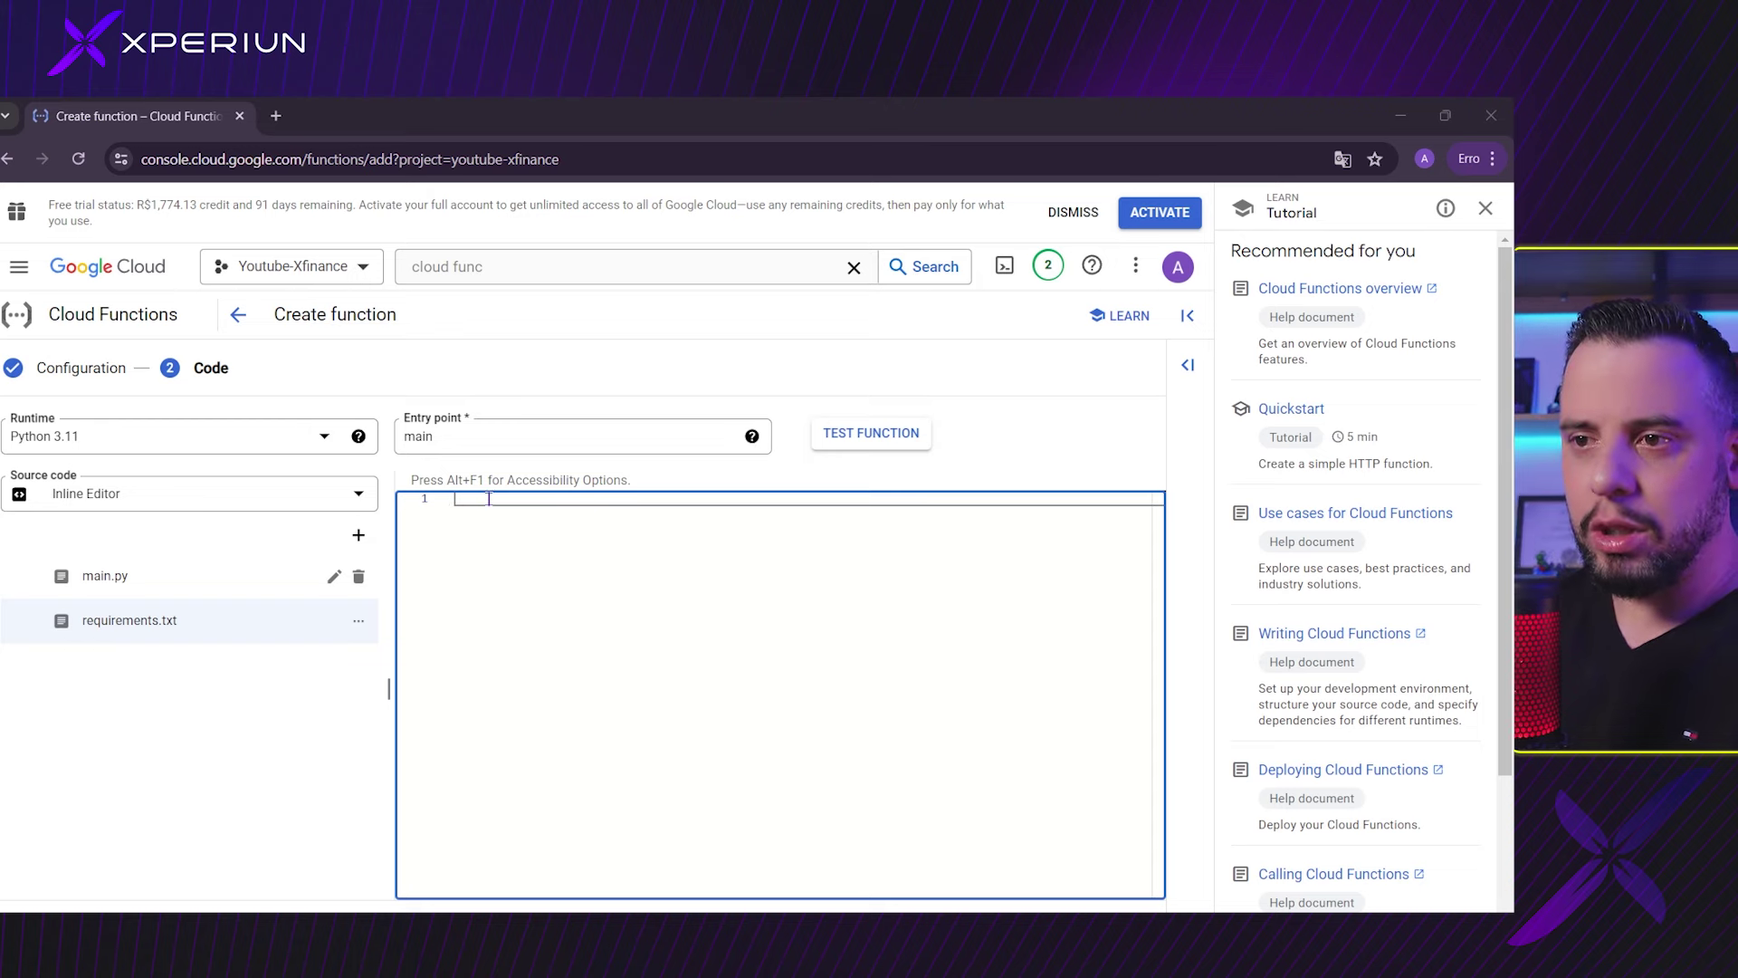
click(537, 518)
text(pandas requests google-cloud-bigquery pyarrow)
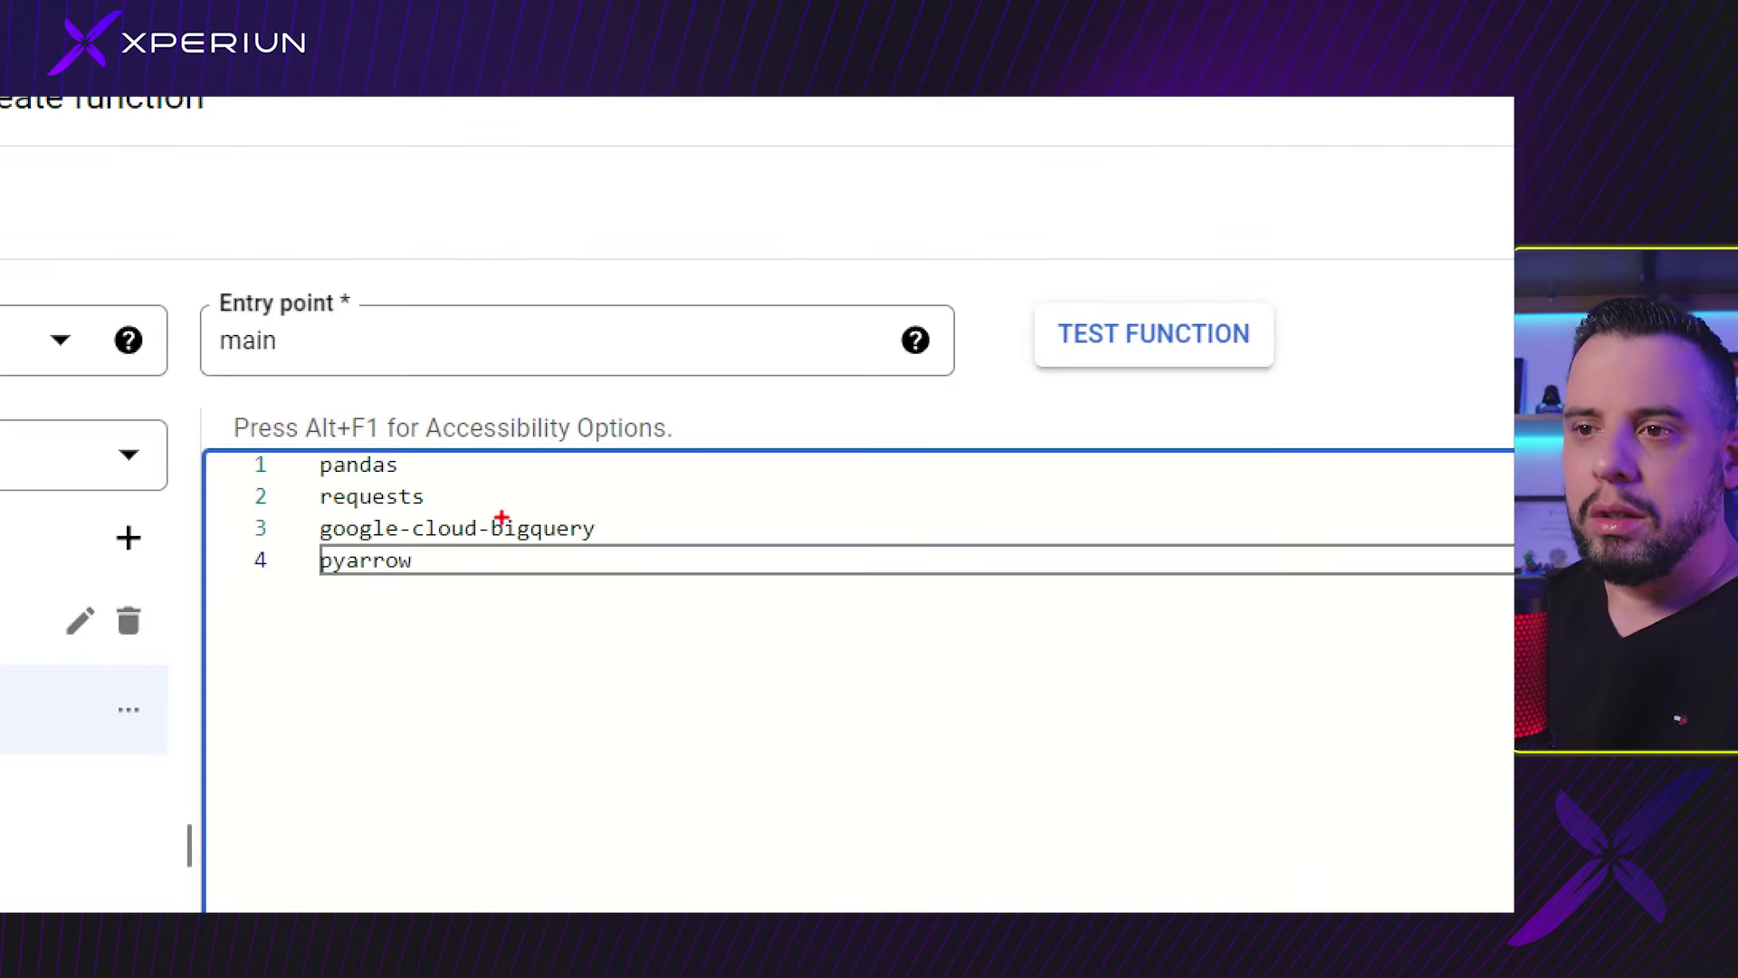
drag(472, 486, 978, 500)
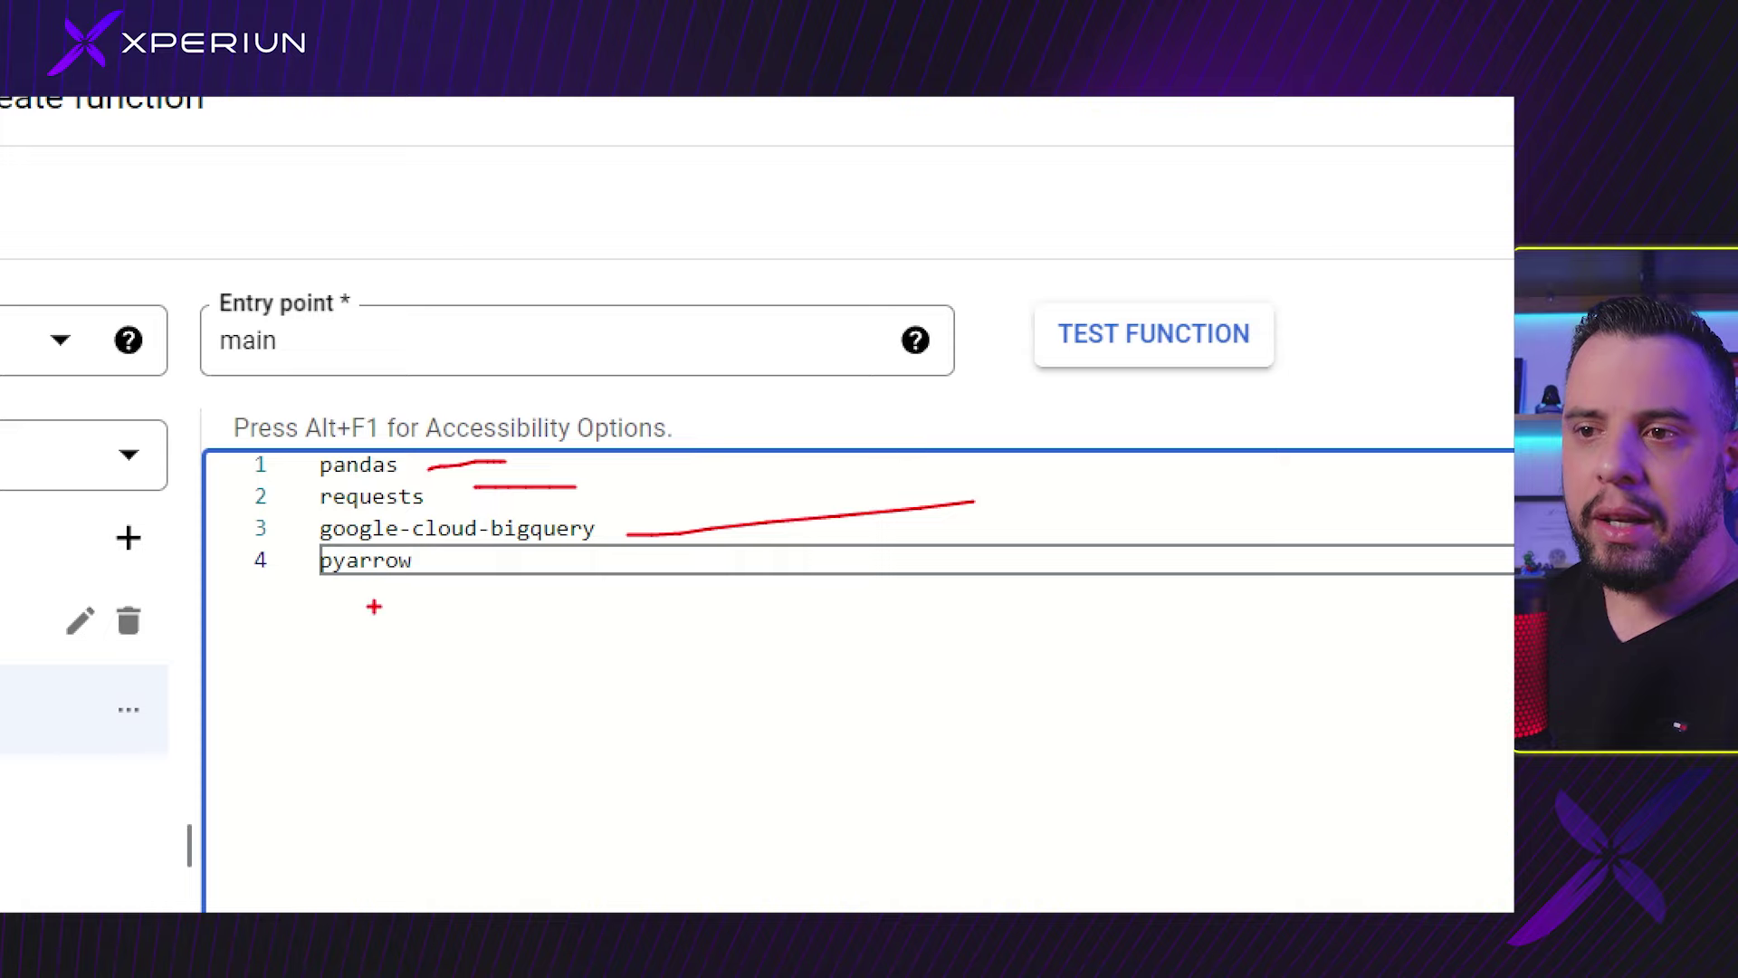
key(Escape)
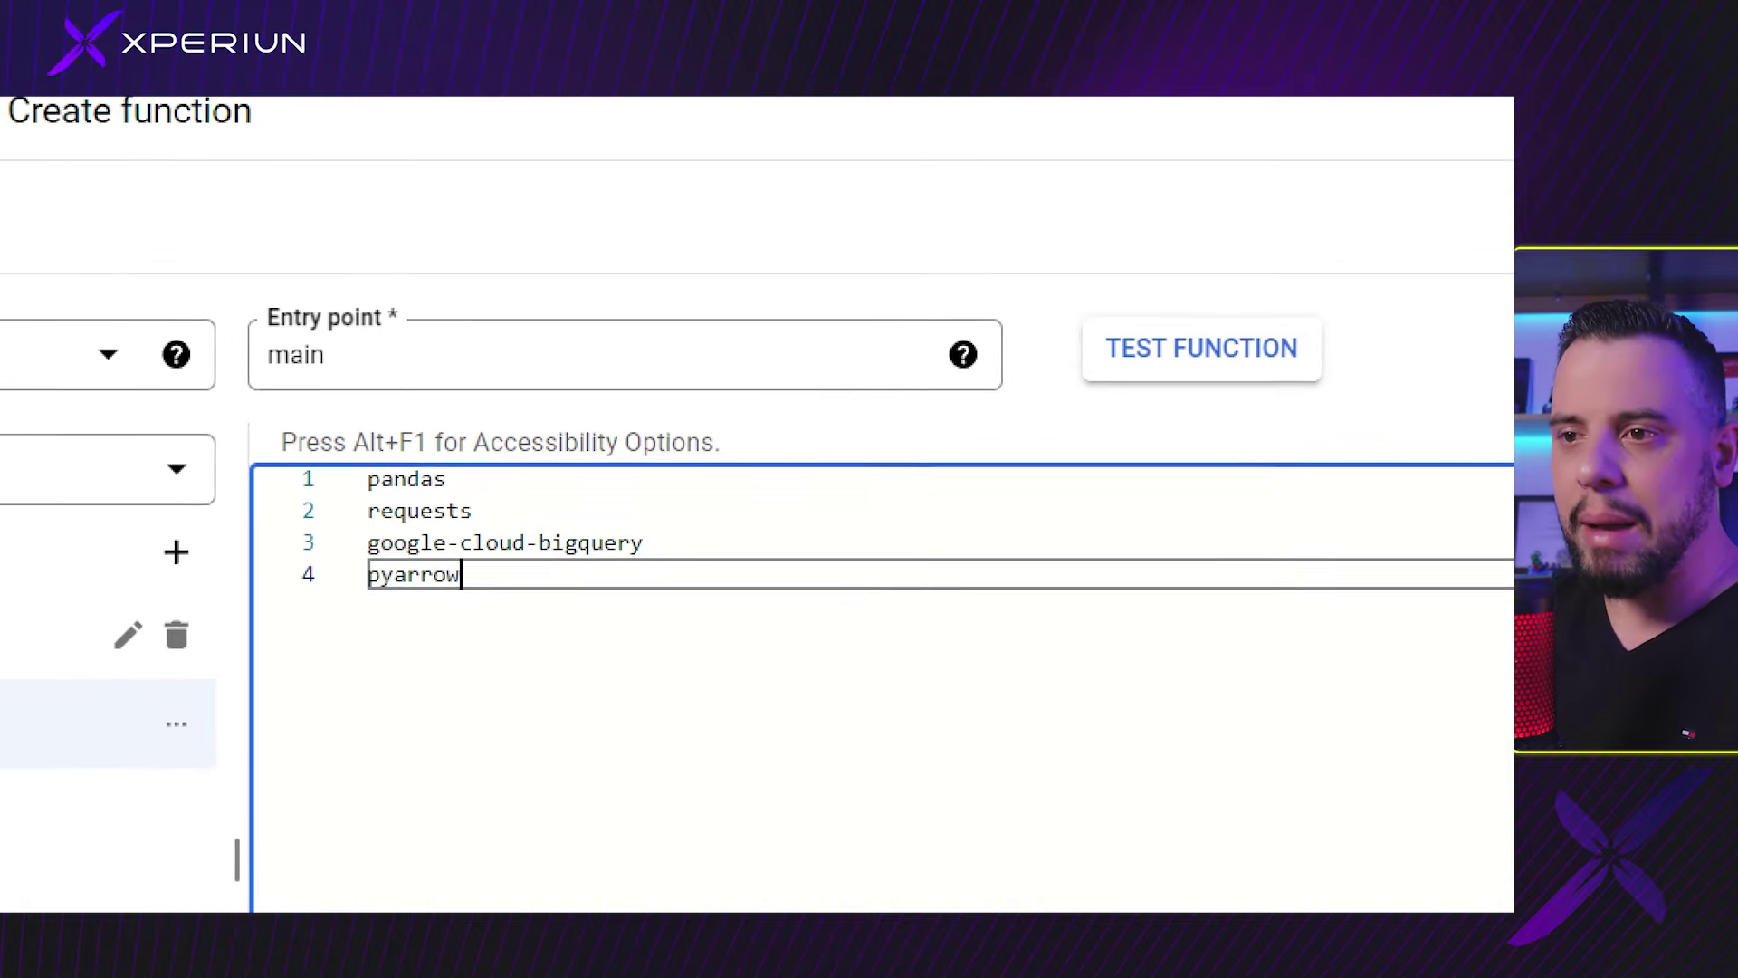
drag(351, 554, 513, 630)
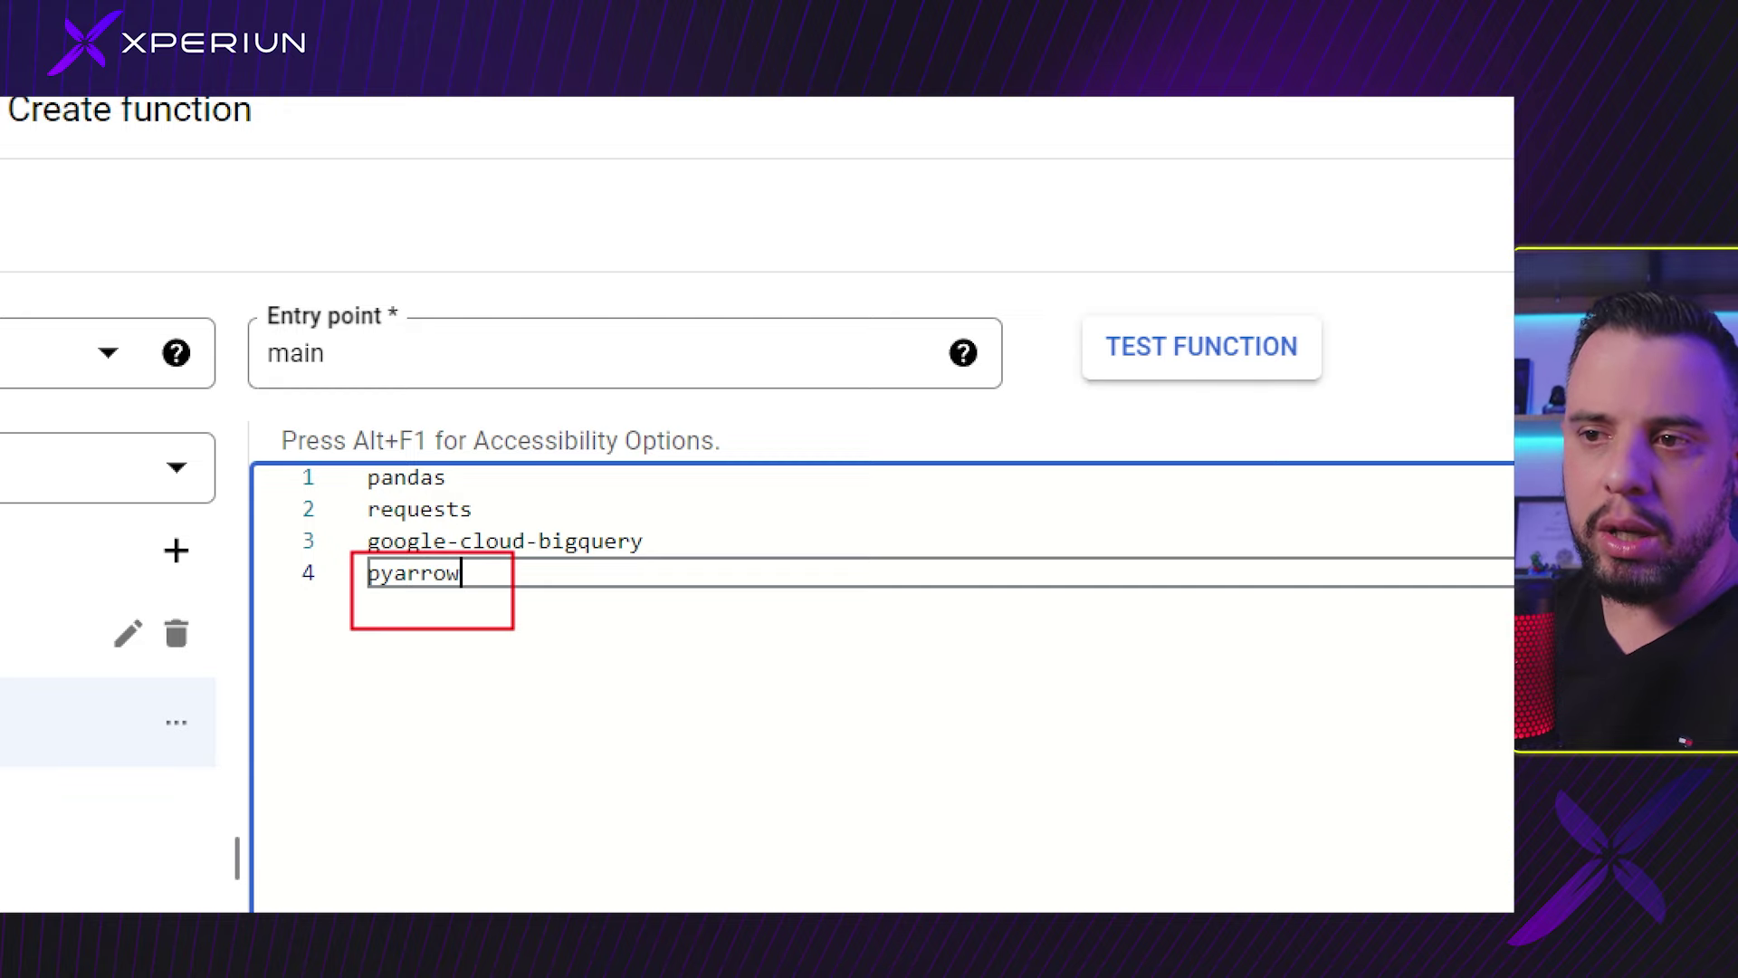
Step: Recheck main.py and requirements.txt, deploy the Xfinance function and return to the list of functions
click(90, 634)
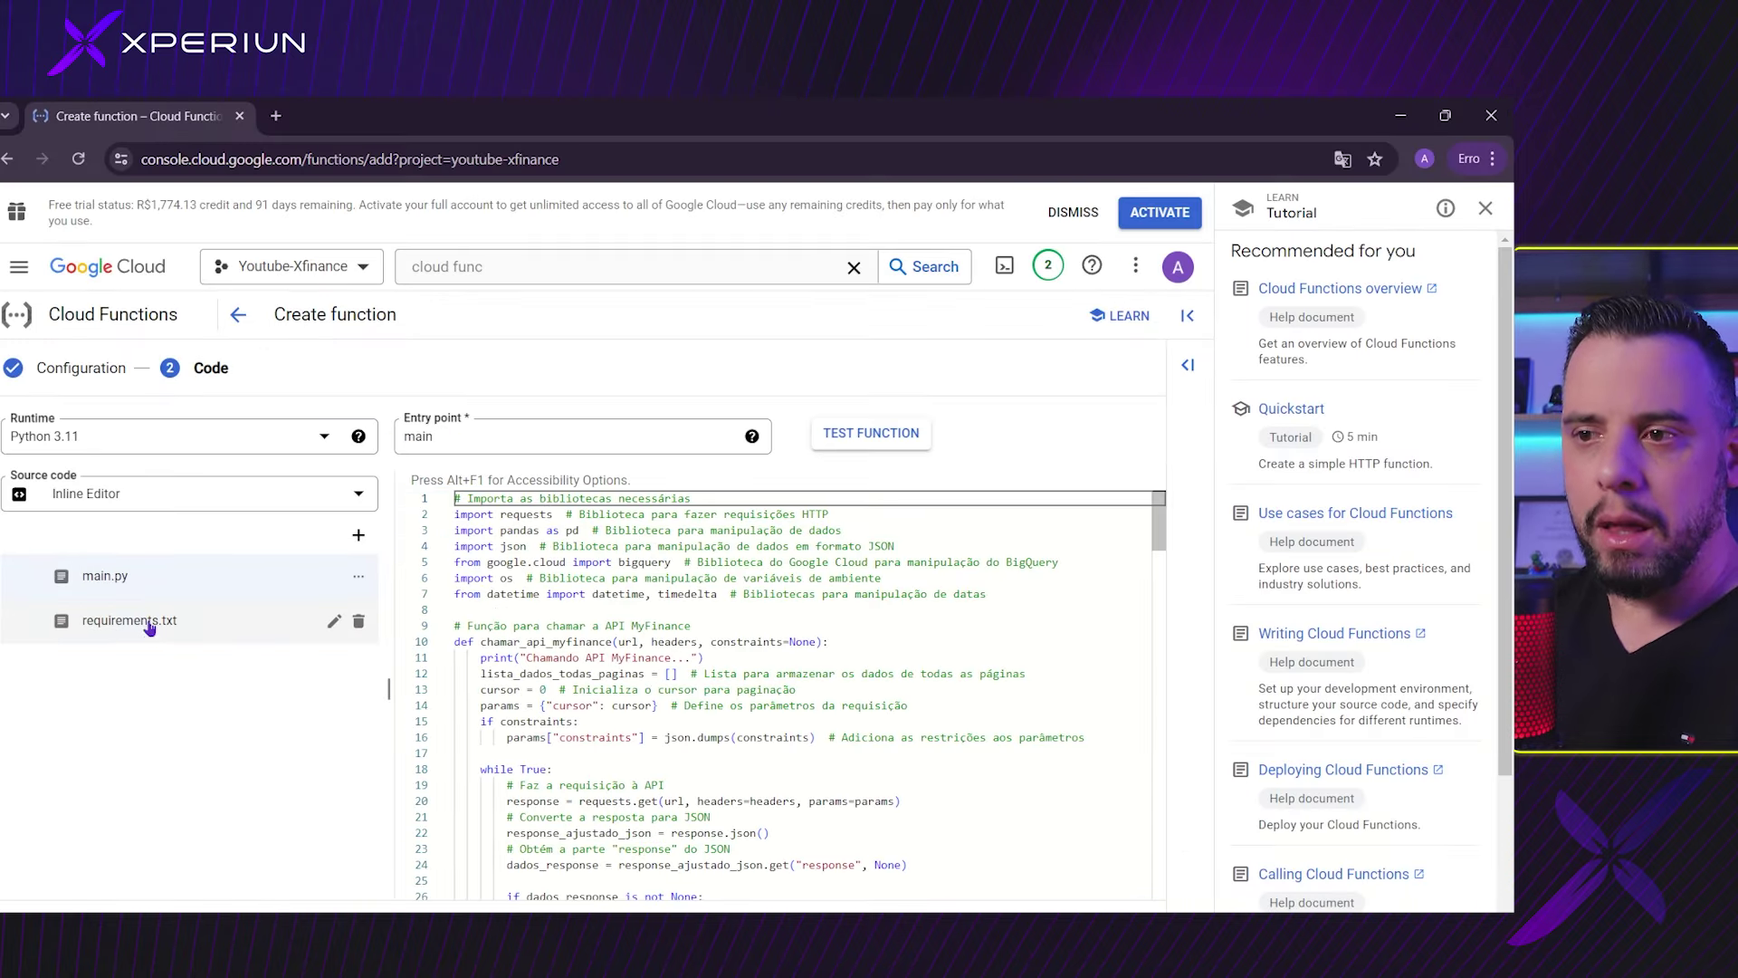
click(149, 625)
click(317, 576)
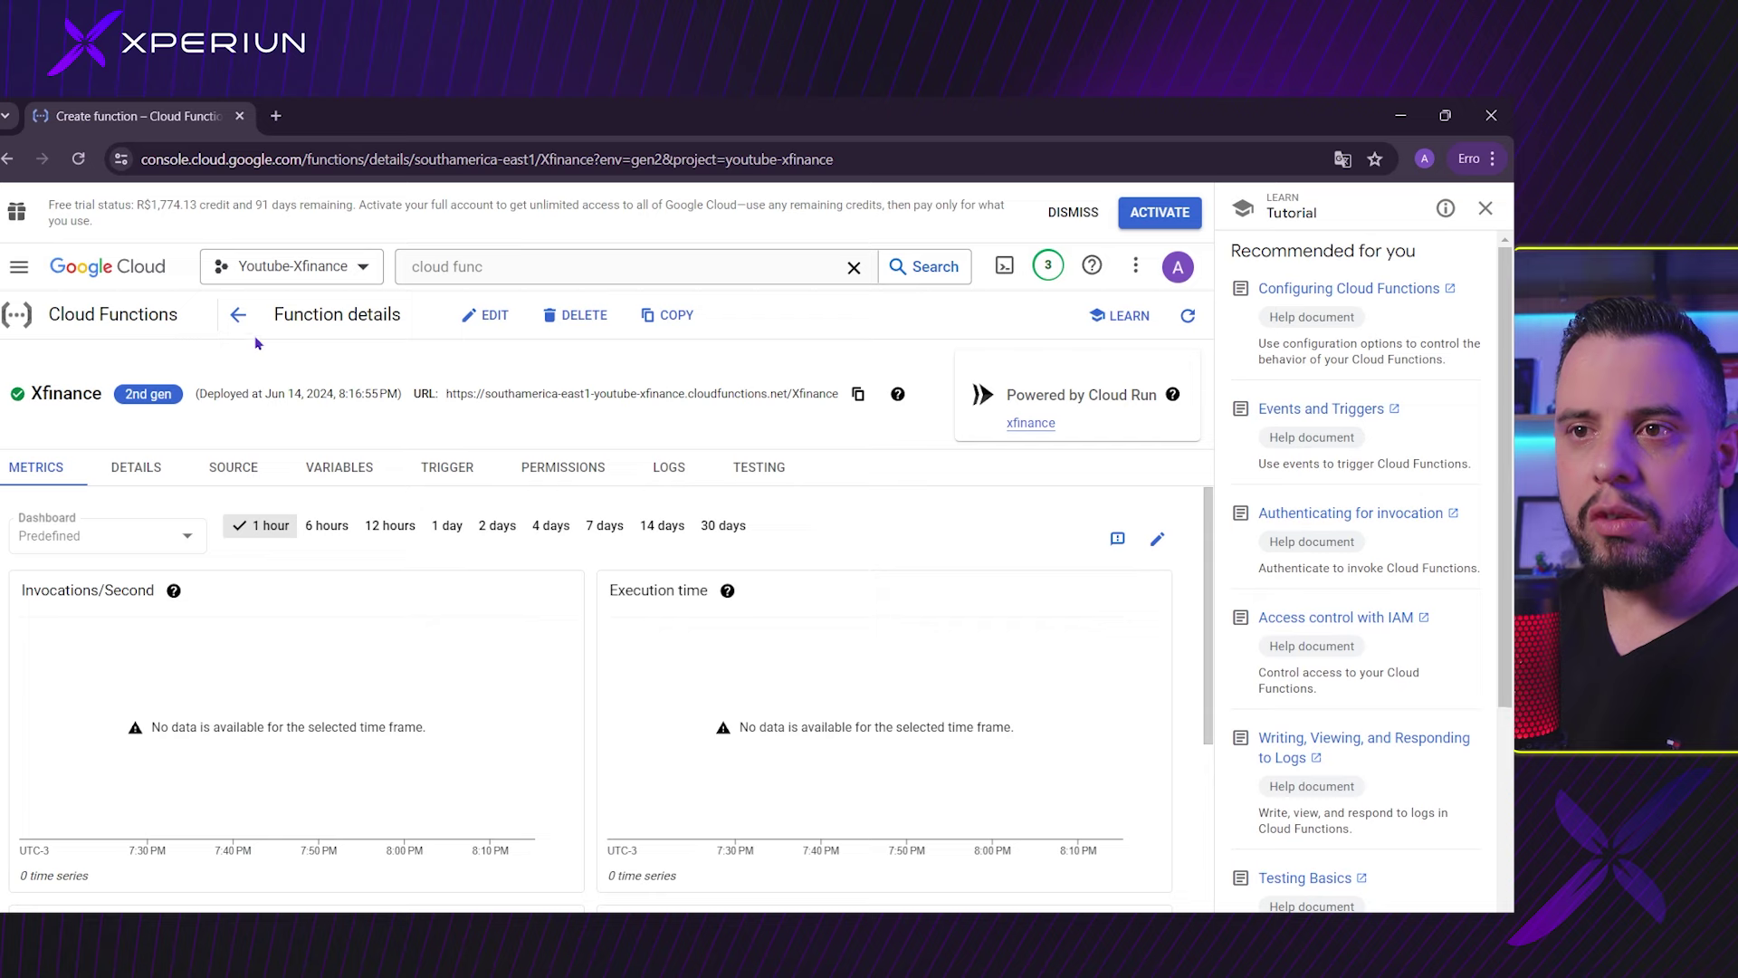
click(239, 316)
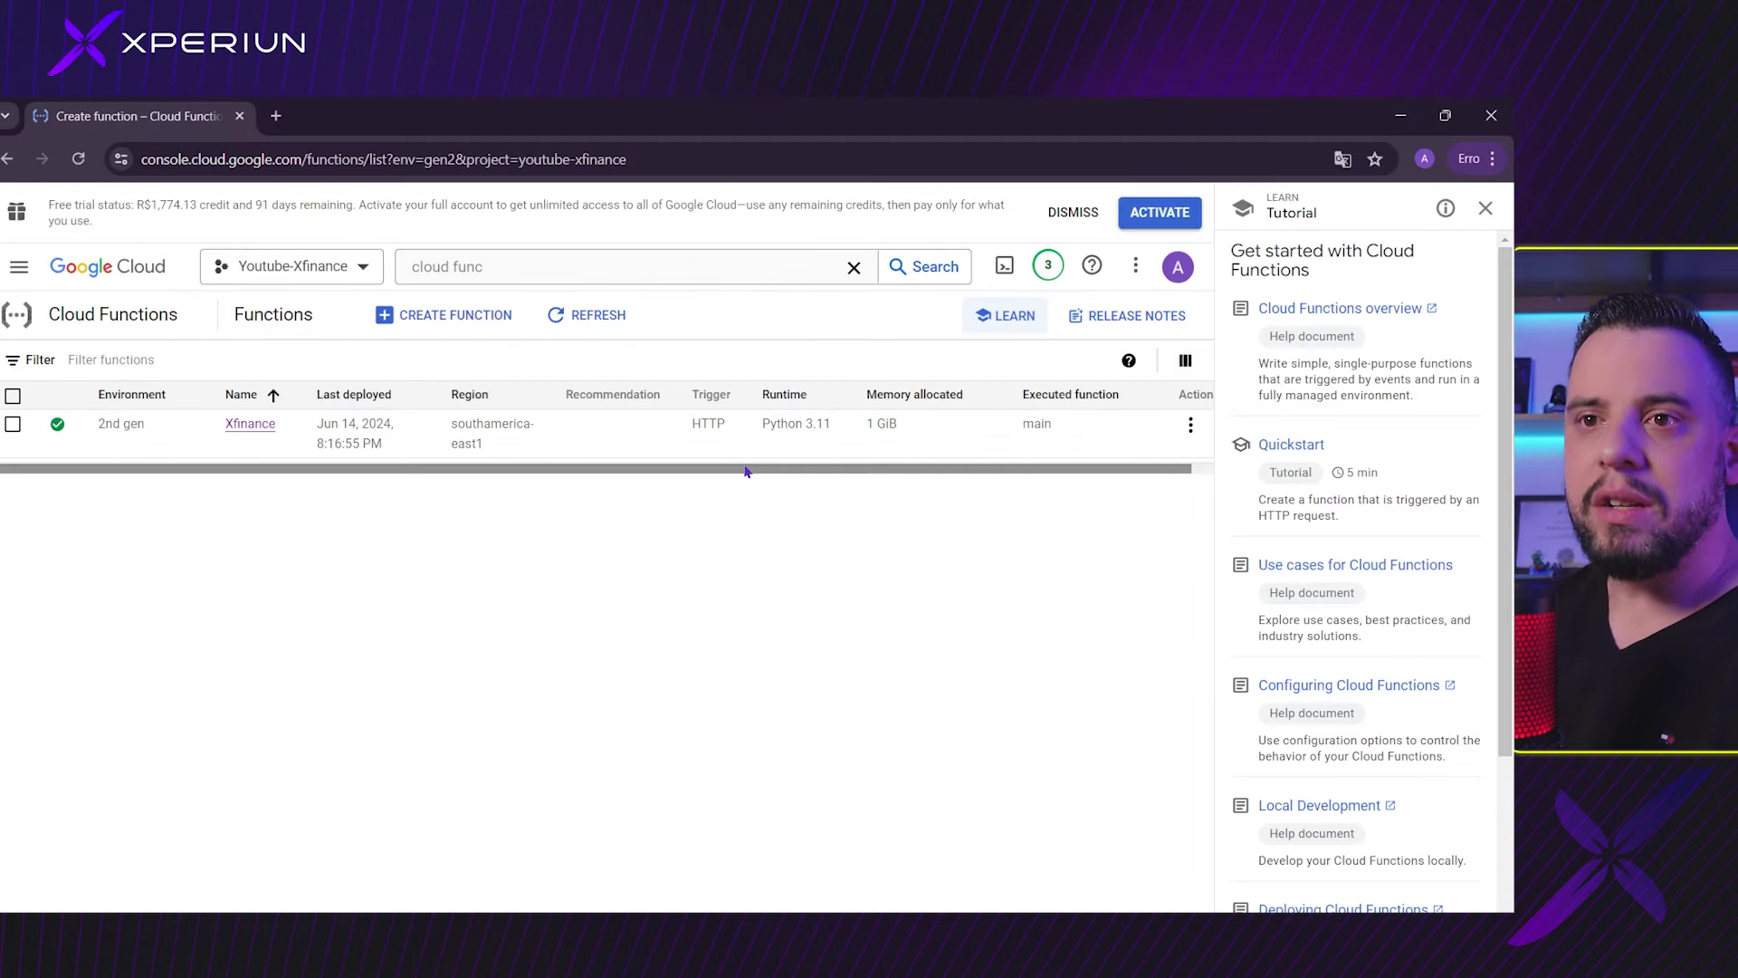
Step: Open the Google Cloud home page in a new window and check the Excalidraw process list for the scheduling step
right_click(123, 265)
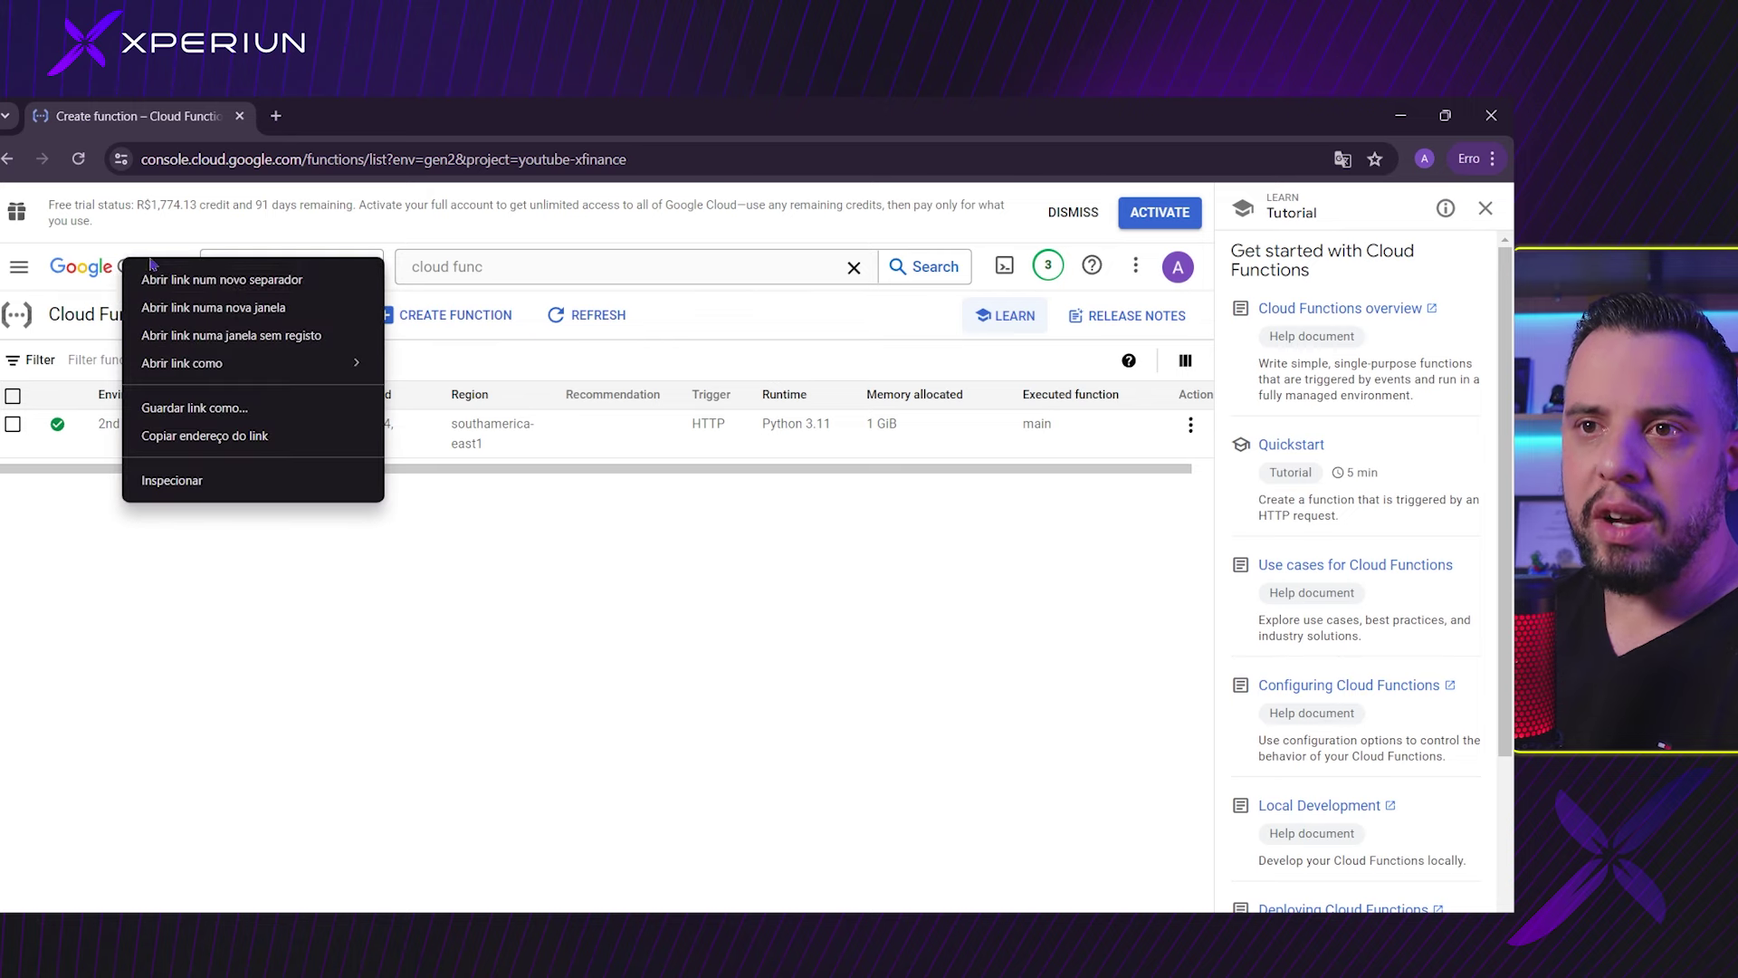
click(229, 301)
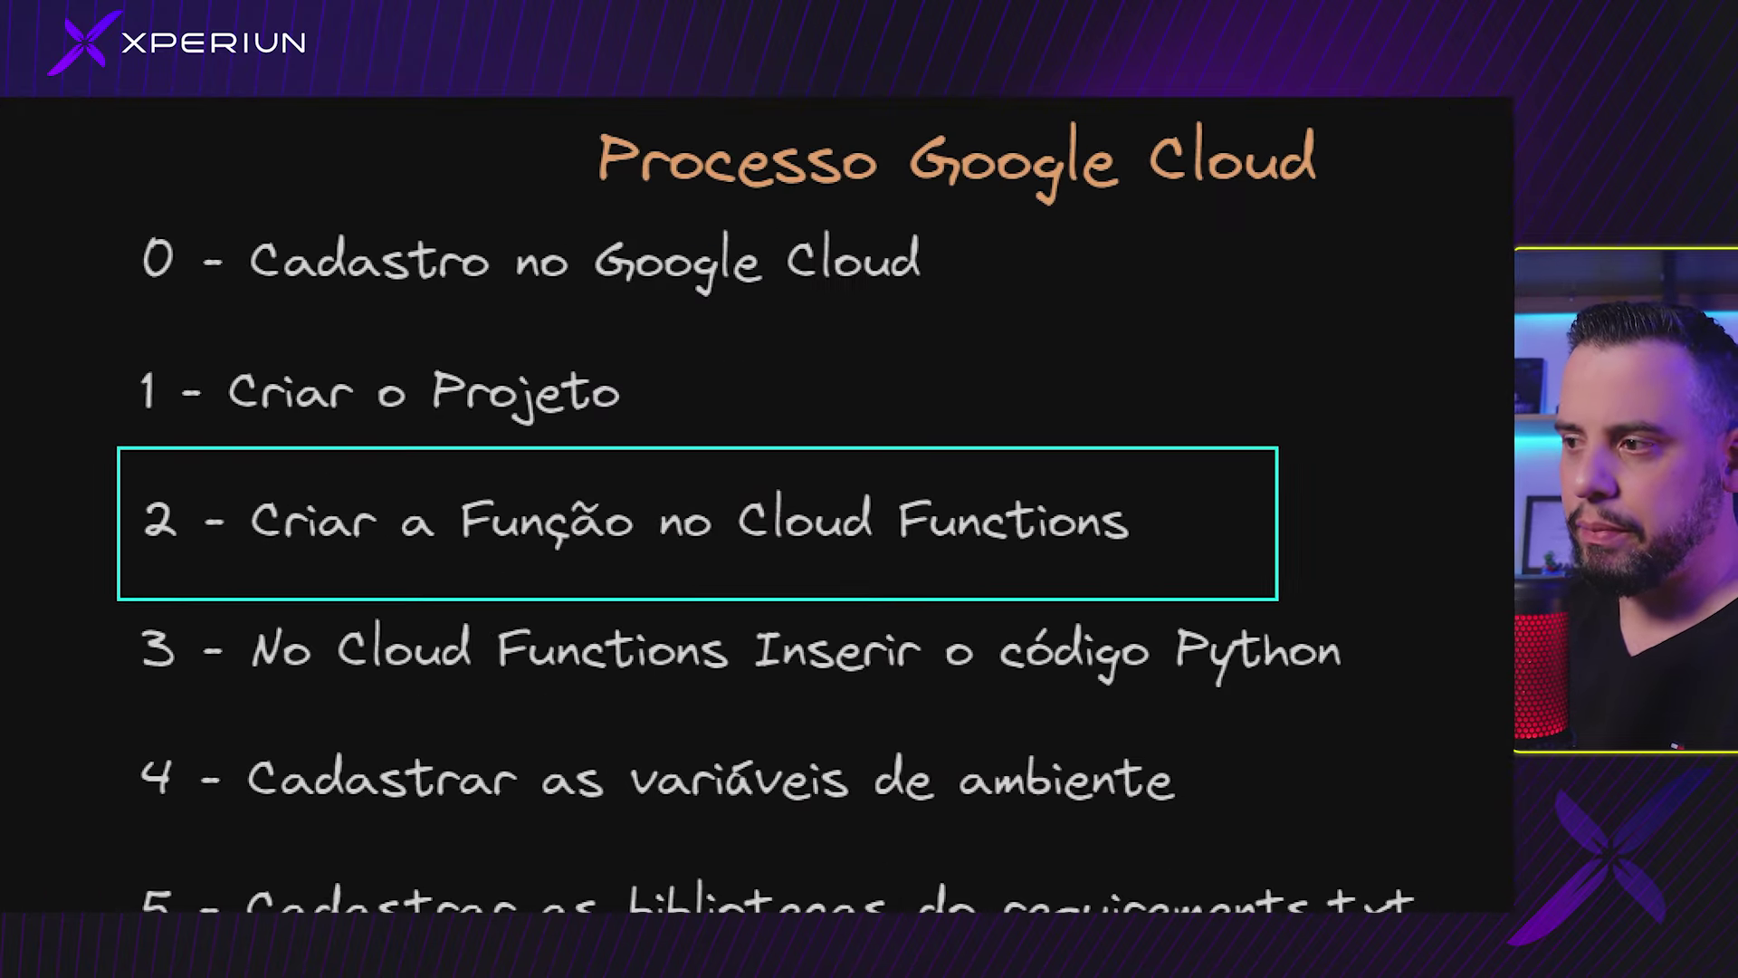
drag(1378, 638, 1465, 594)
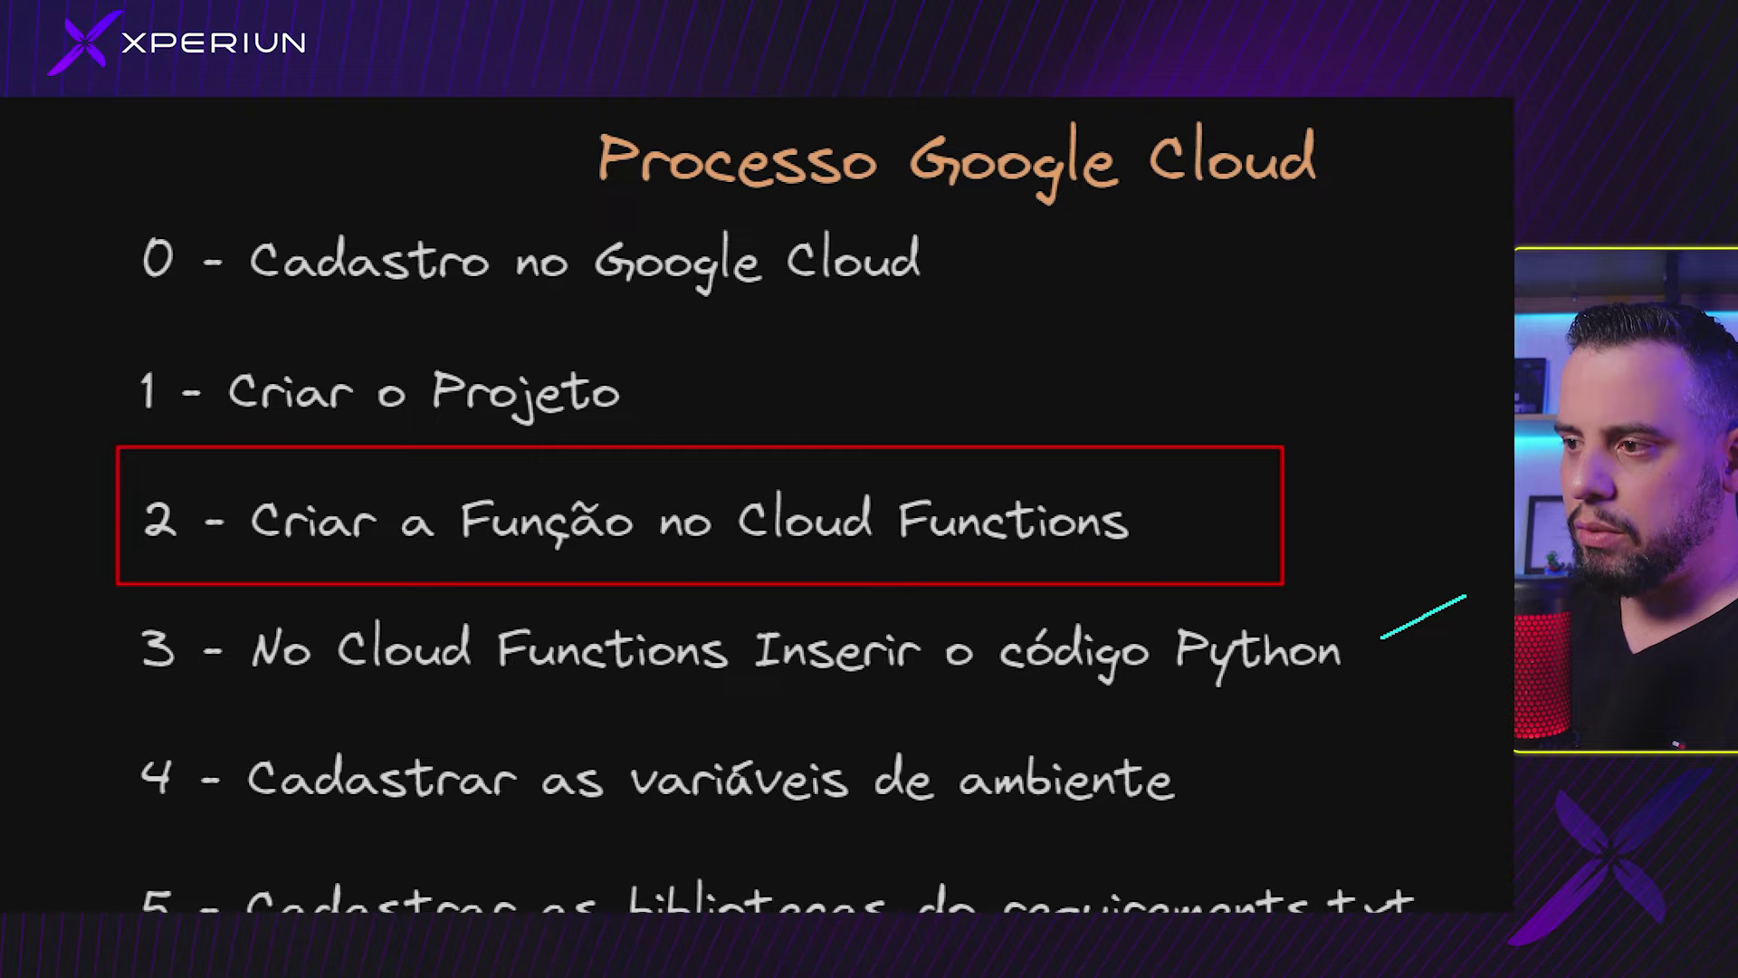
drag(1211, 770, 1446, 731)
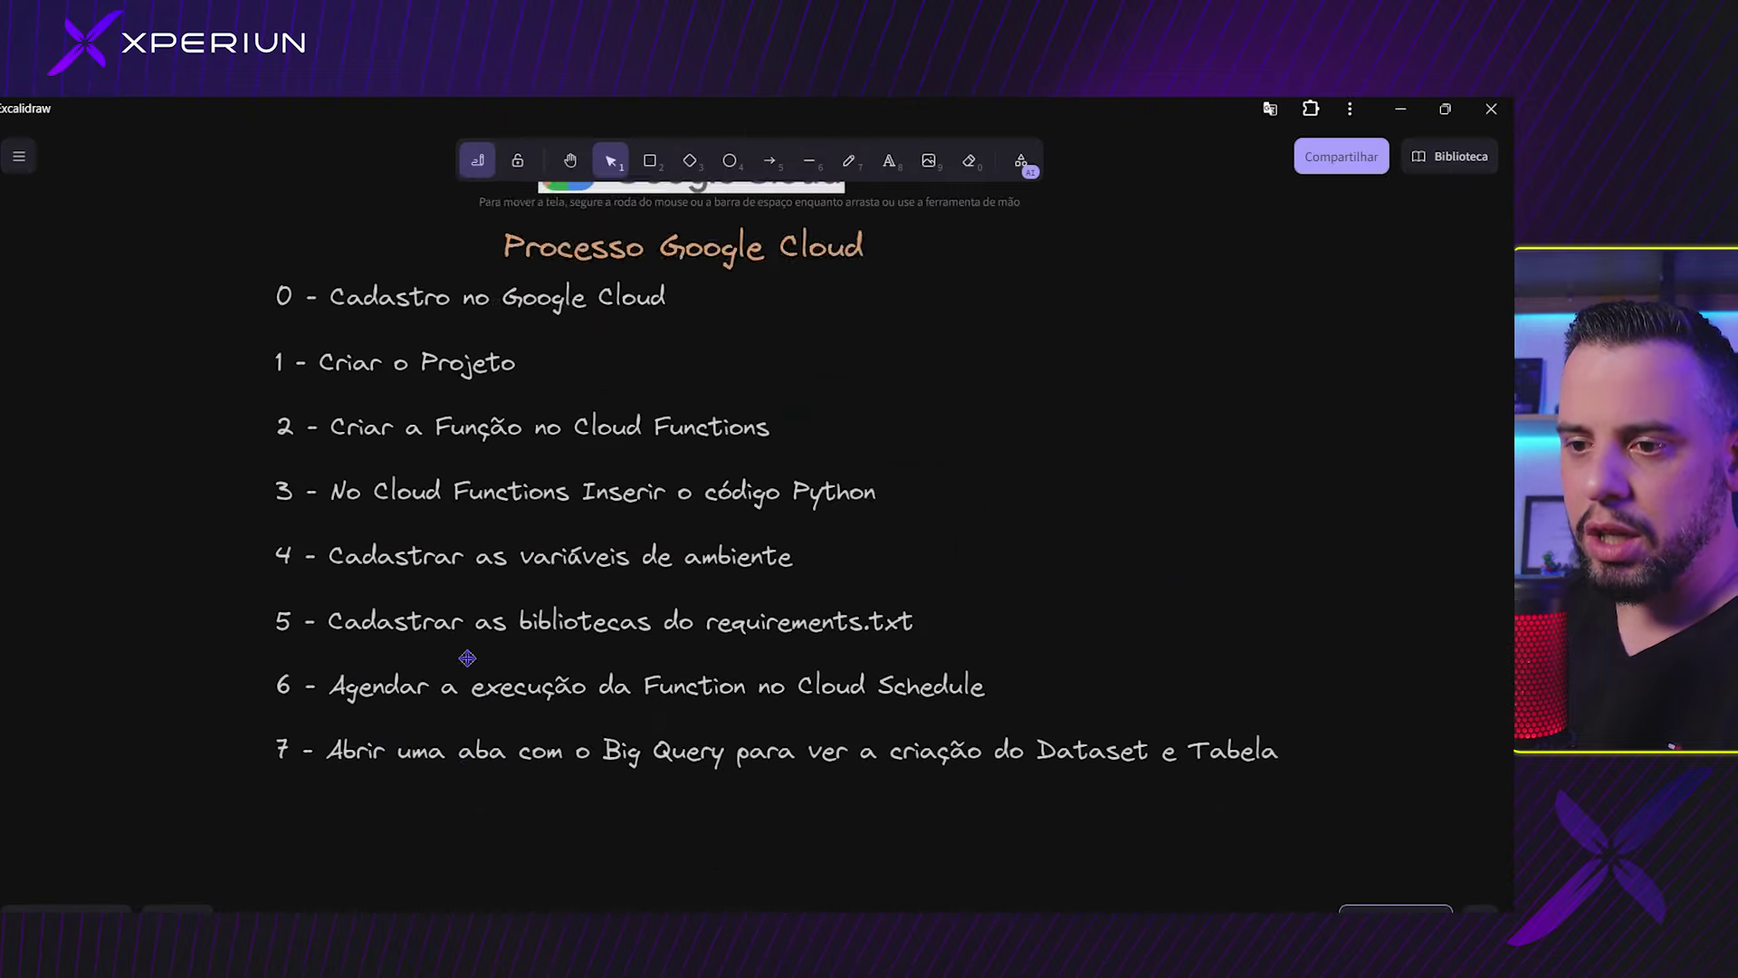
scroll(724, 887, down, 2)
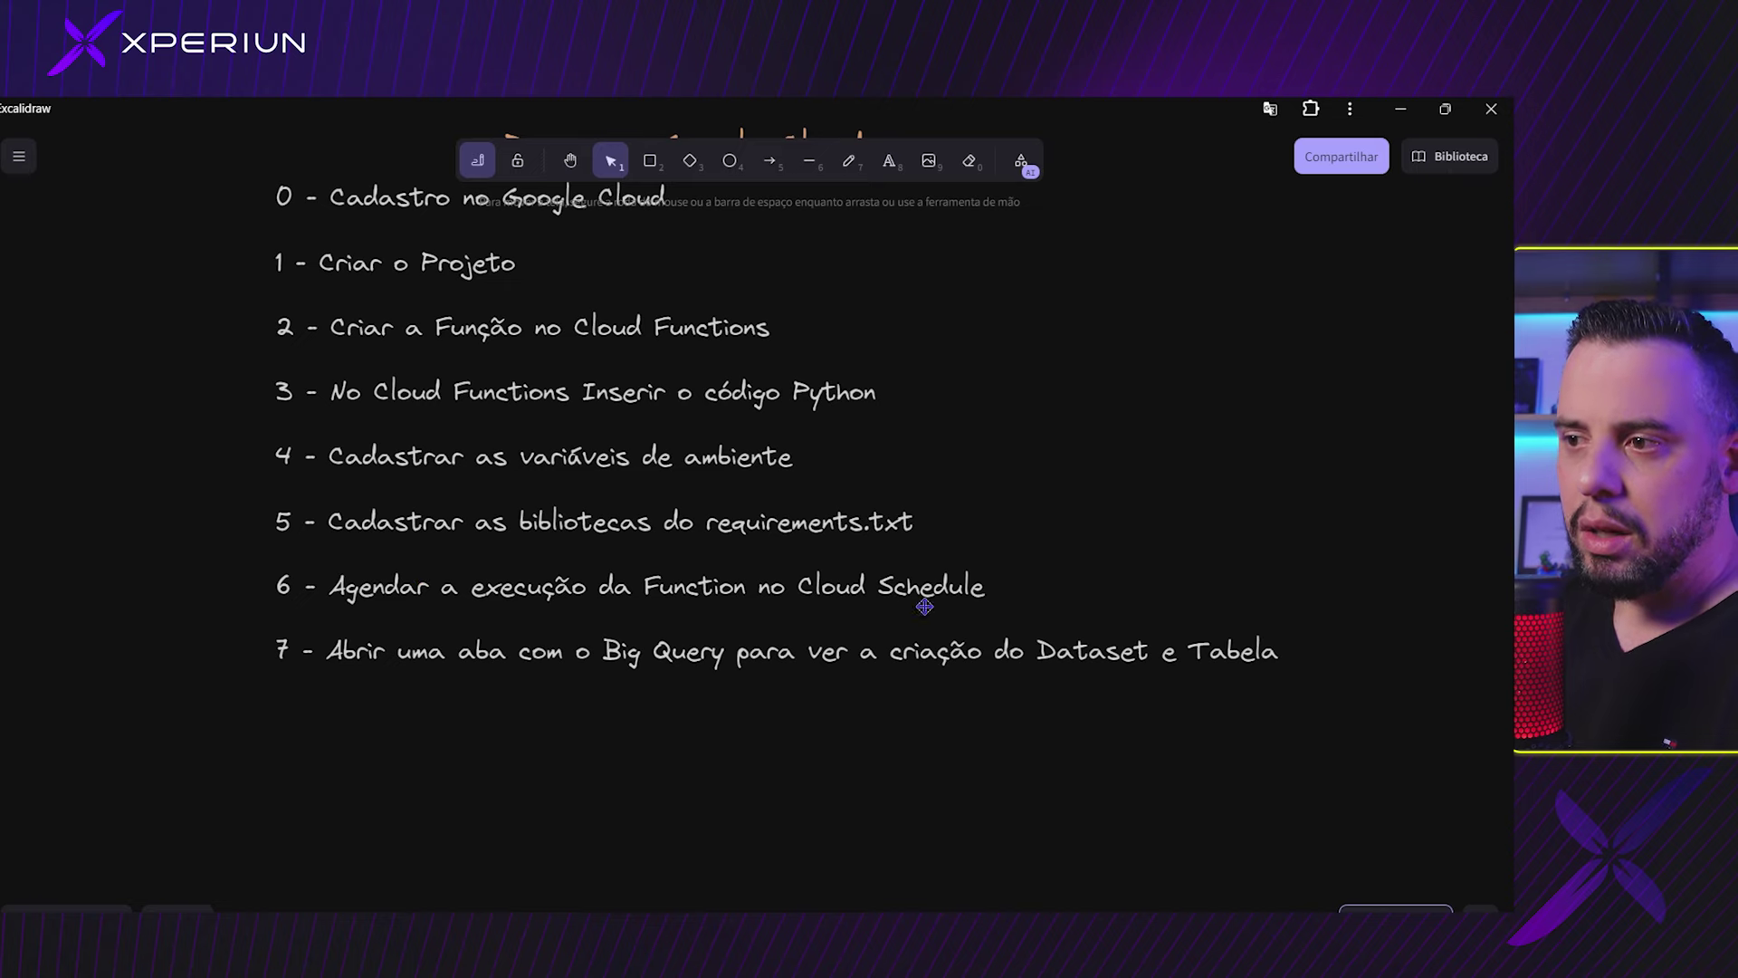
key(alt+Tab)
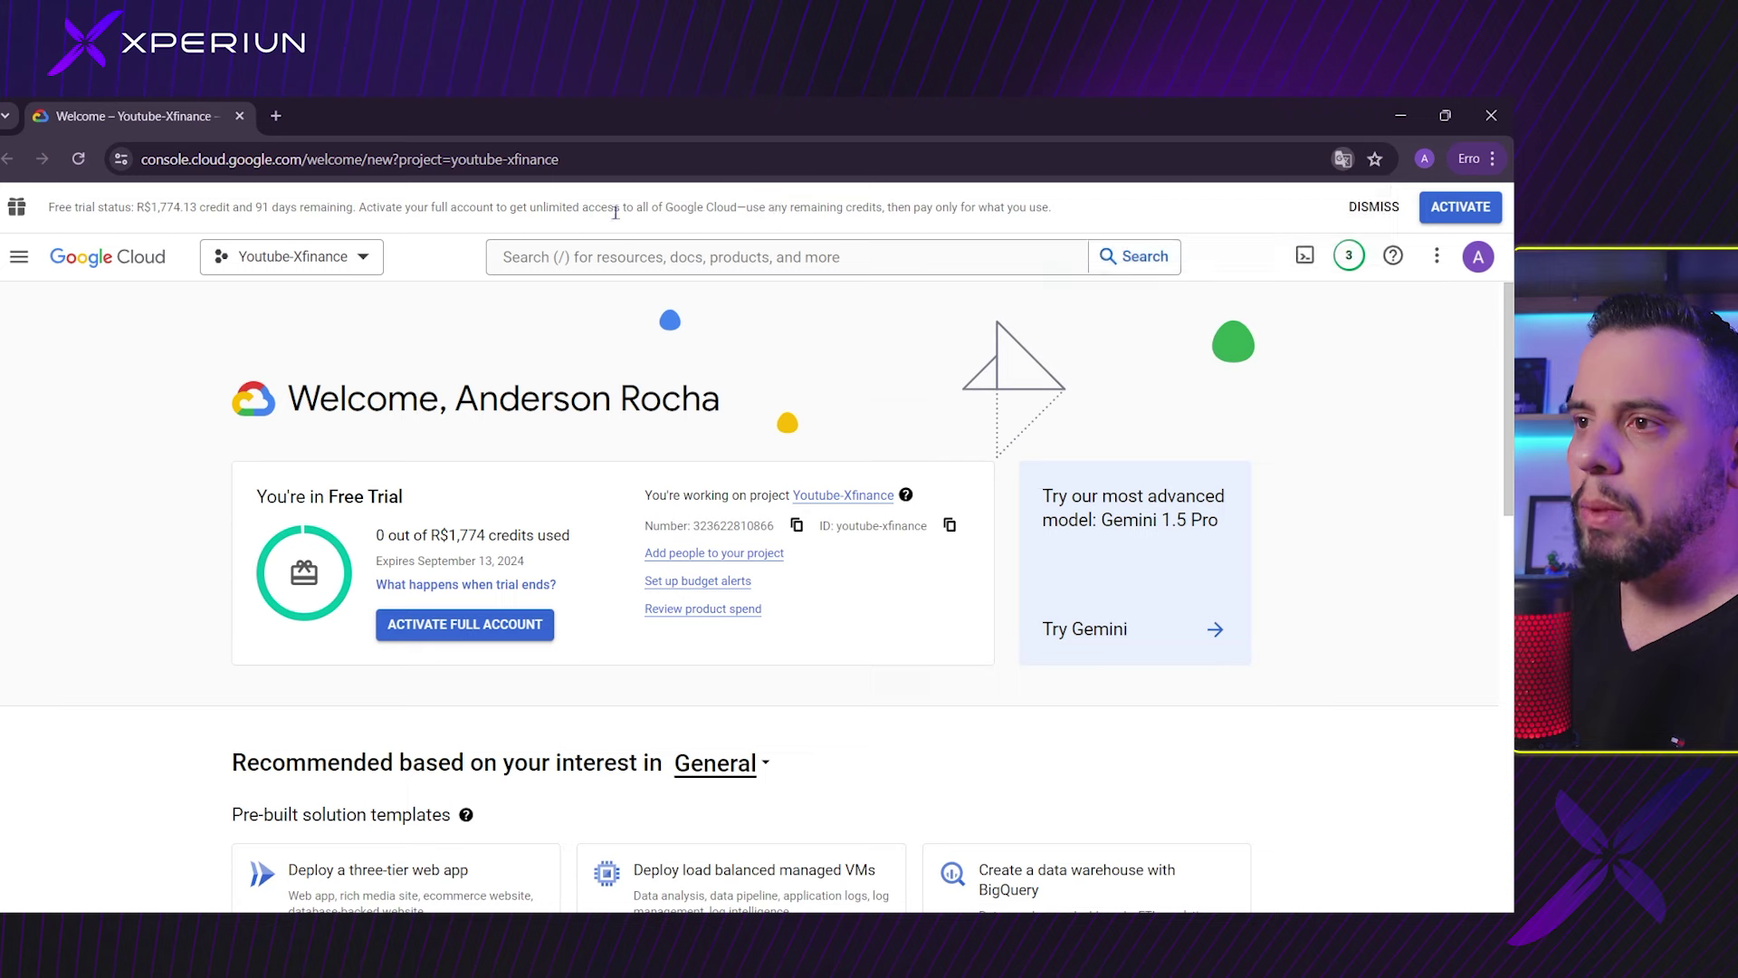
Step: Find Cloud Scheduler in the Google Cloud console and enable the Cloud Scheduler API for the project
click(675, 258)
text(cloud sc)
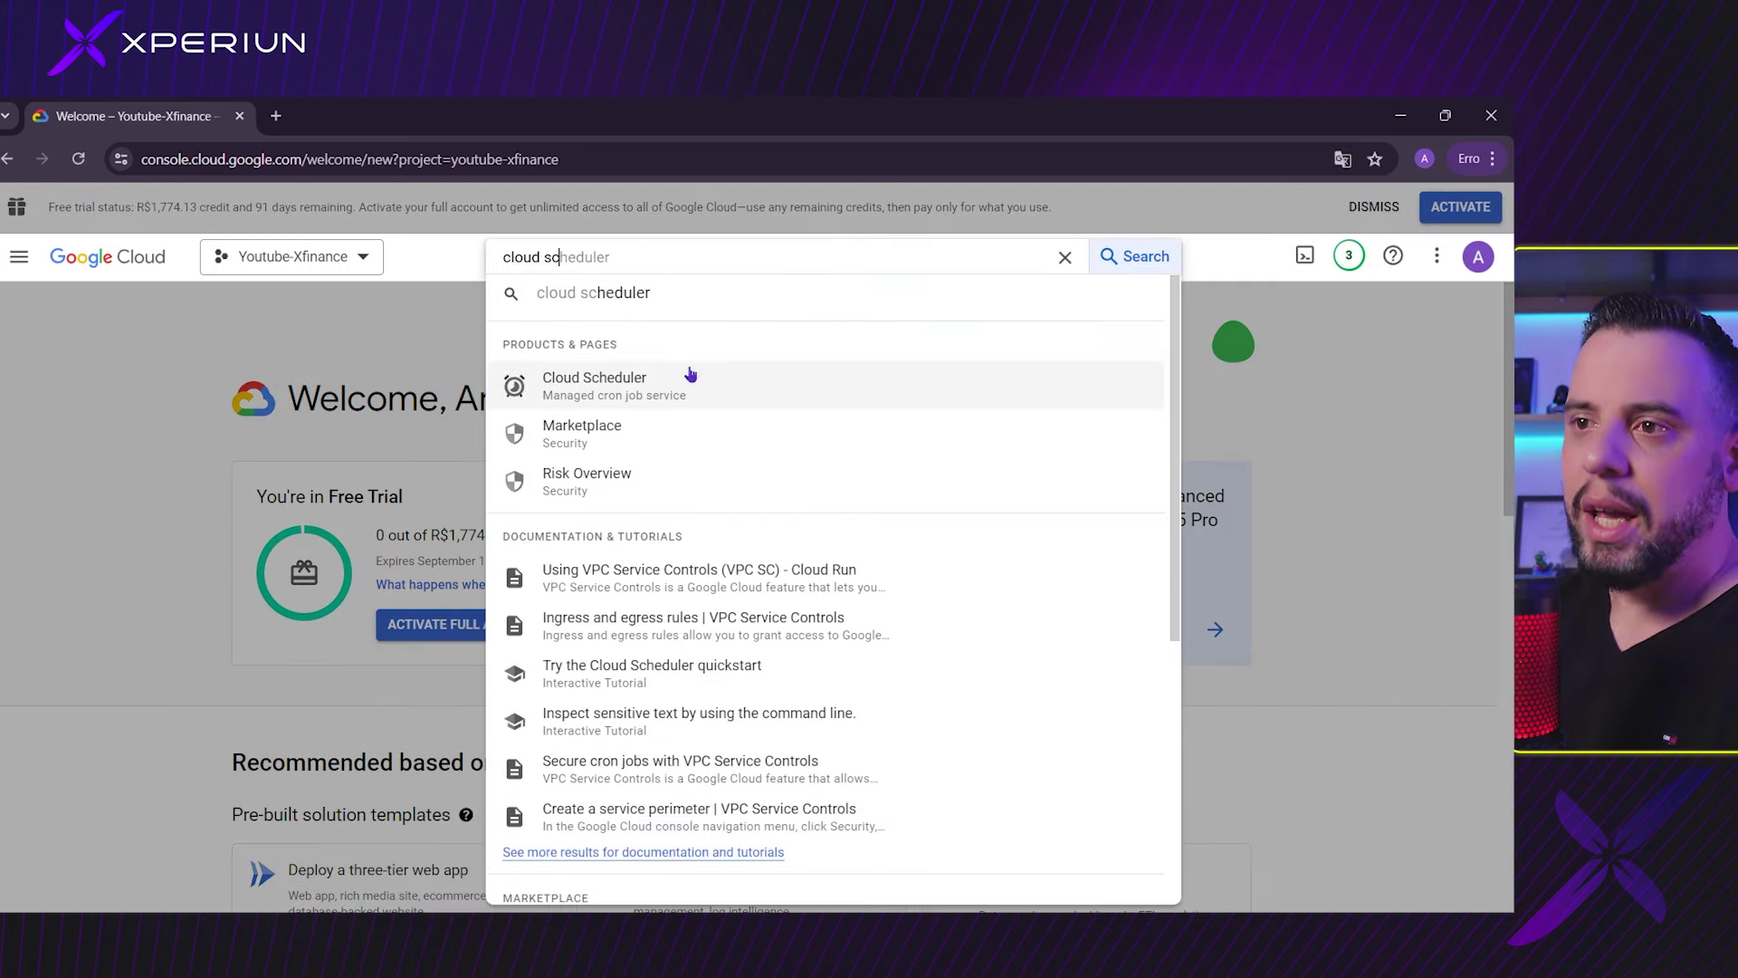
click(691, 378)
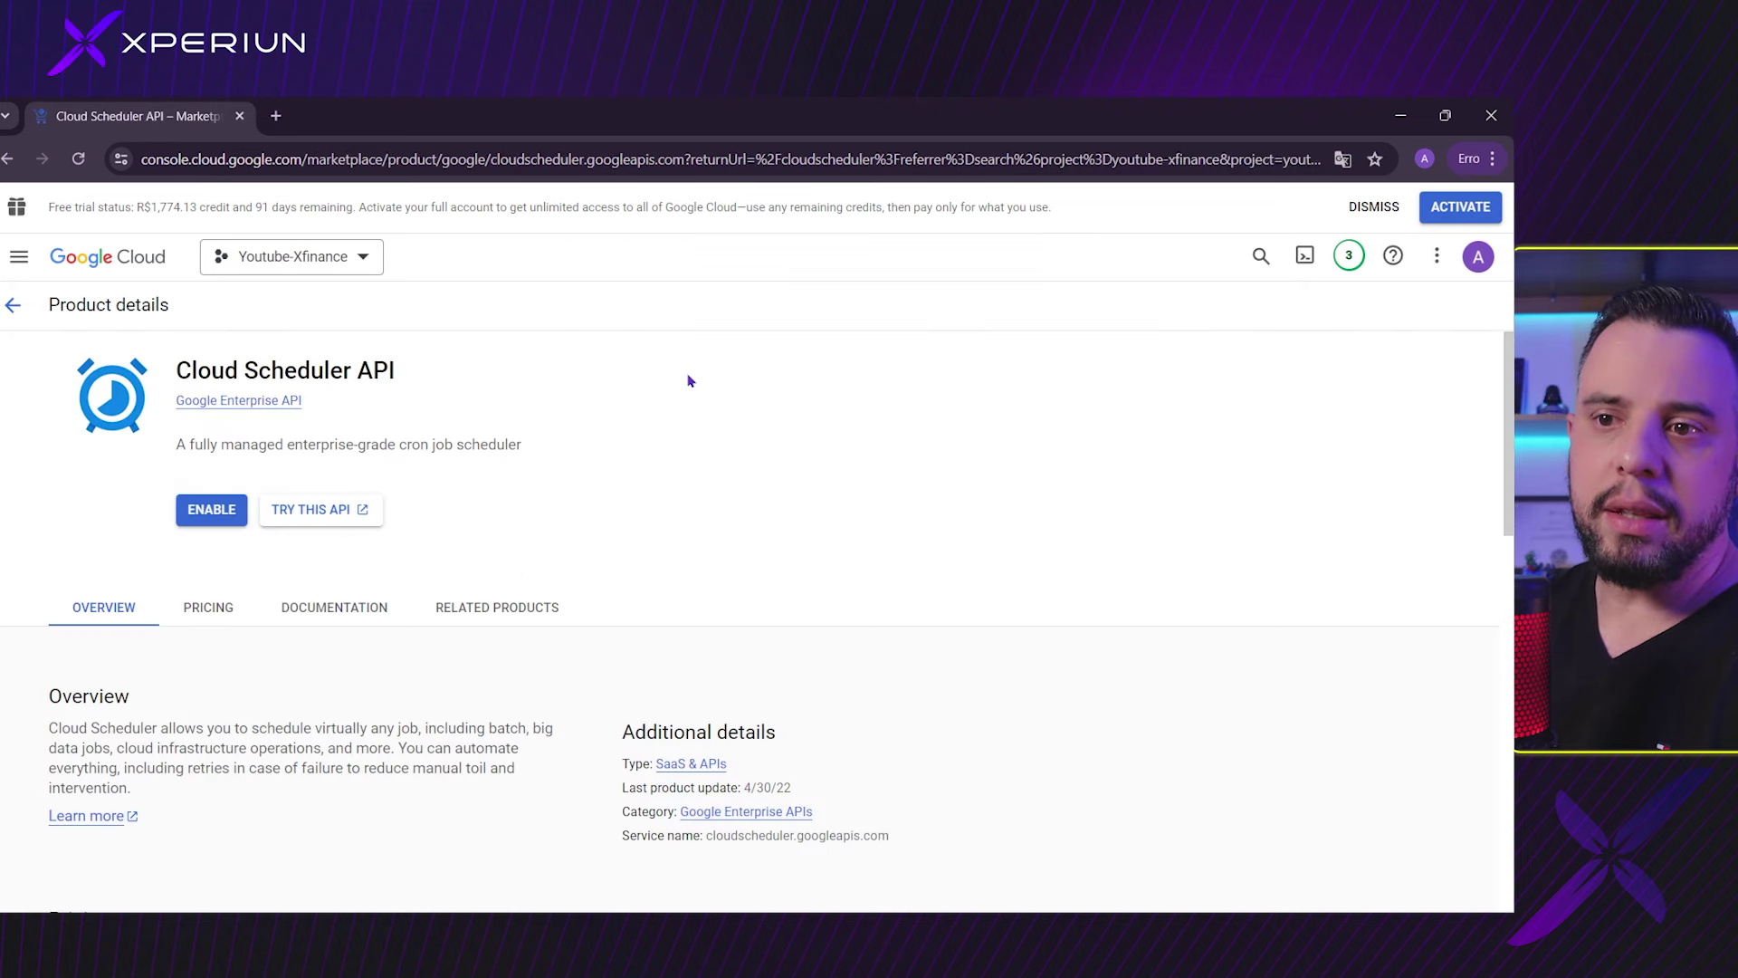
click(218, 511)
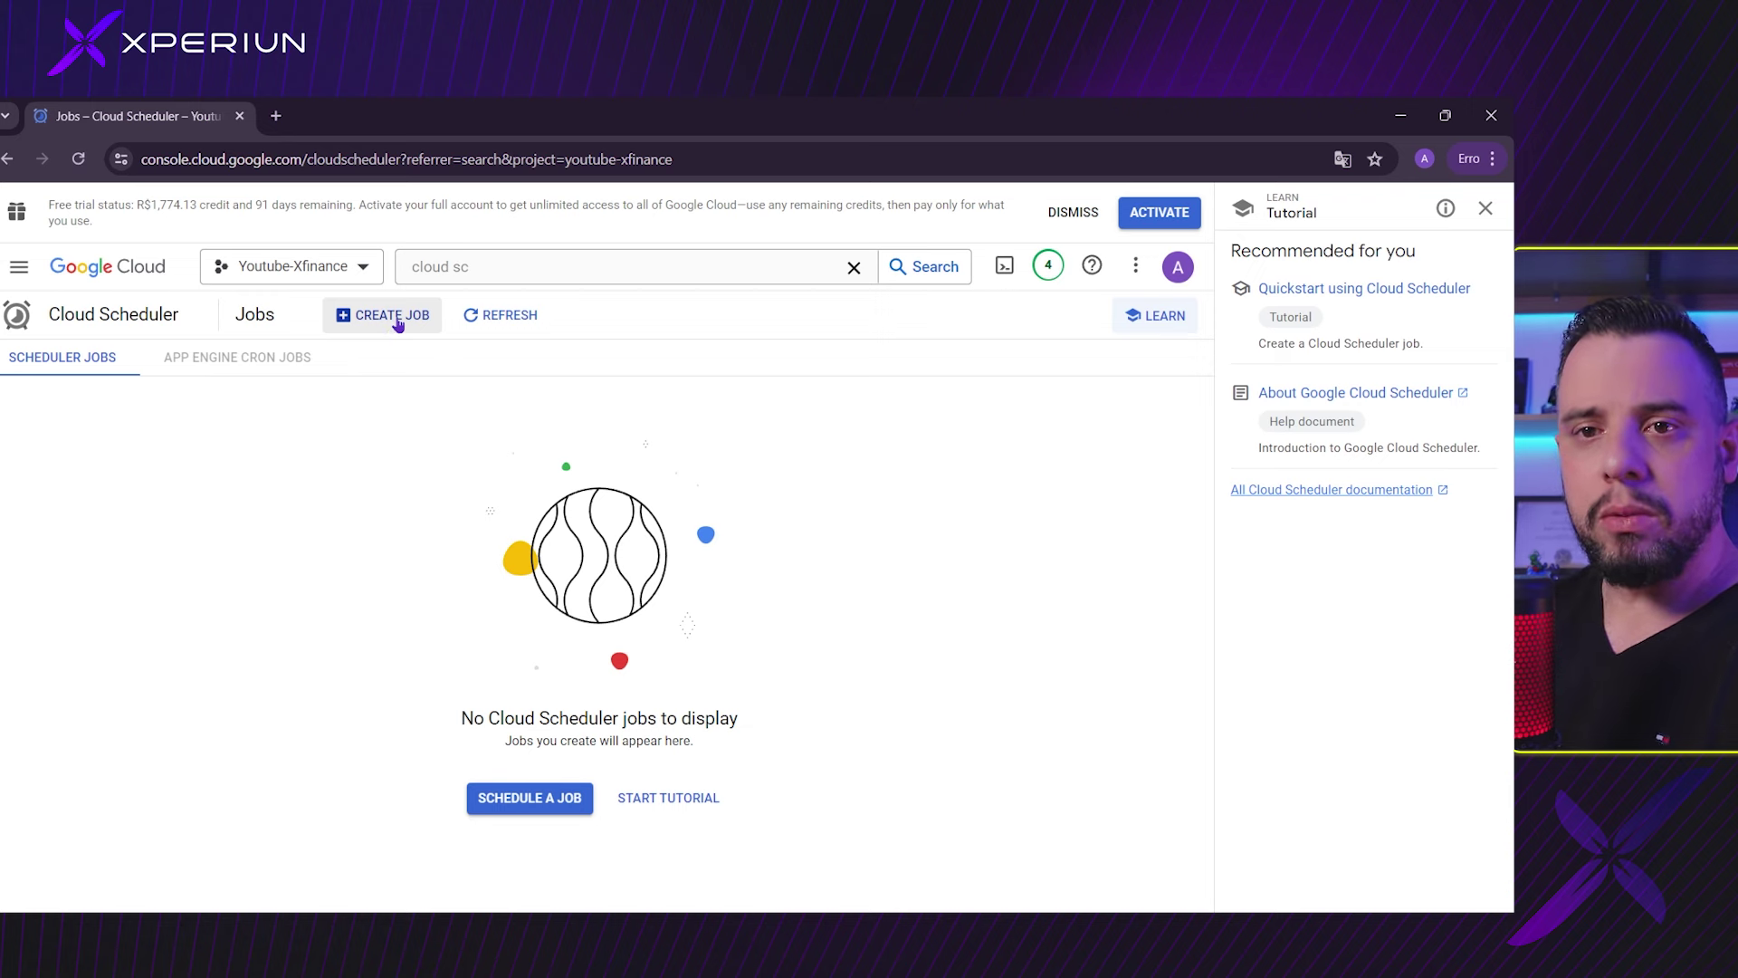
Step: Create a Cloud Scheduler job named xFinance in region southamerica-east1 (São Paulo) with the description "Chamada API xFinance"
click(397, 321)
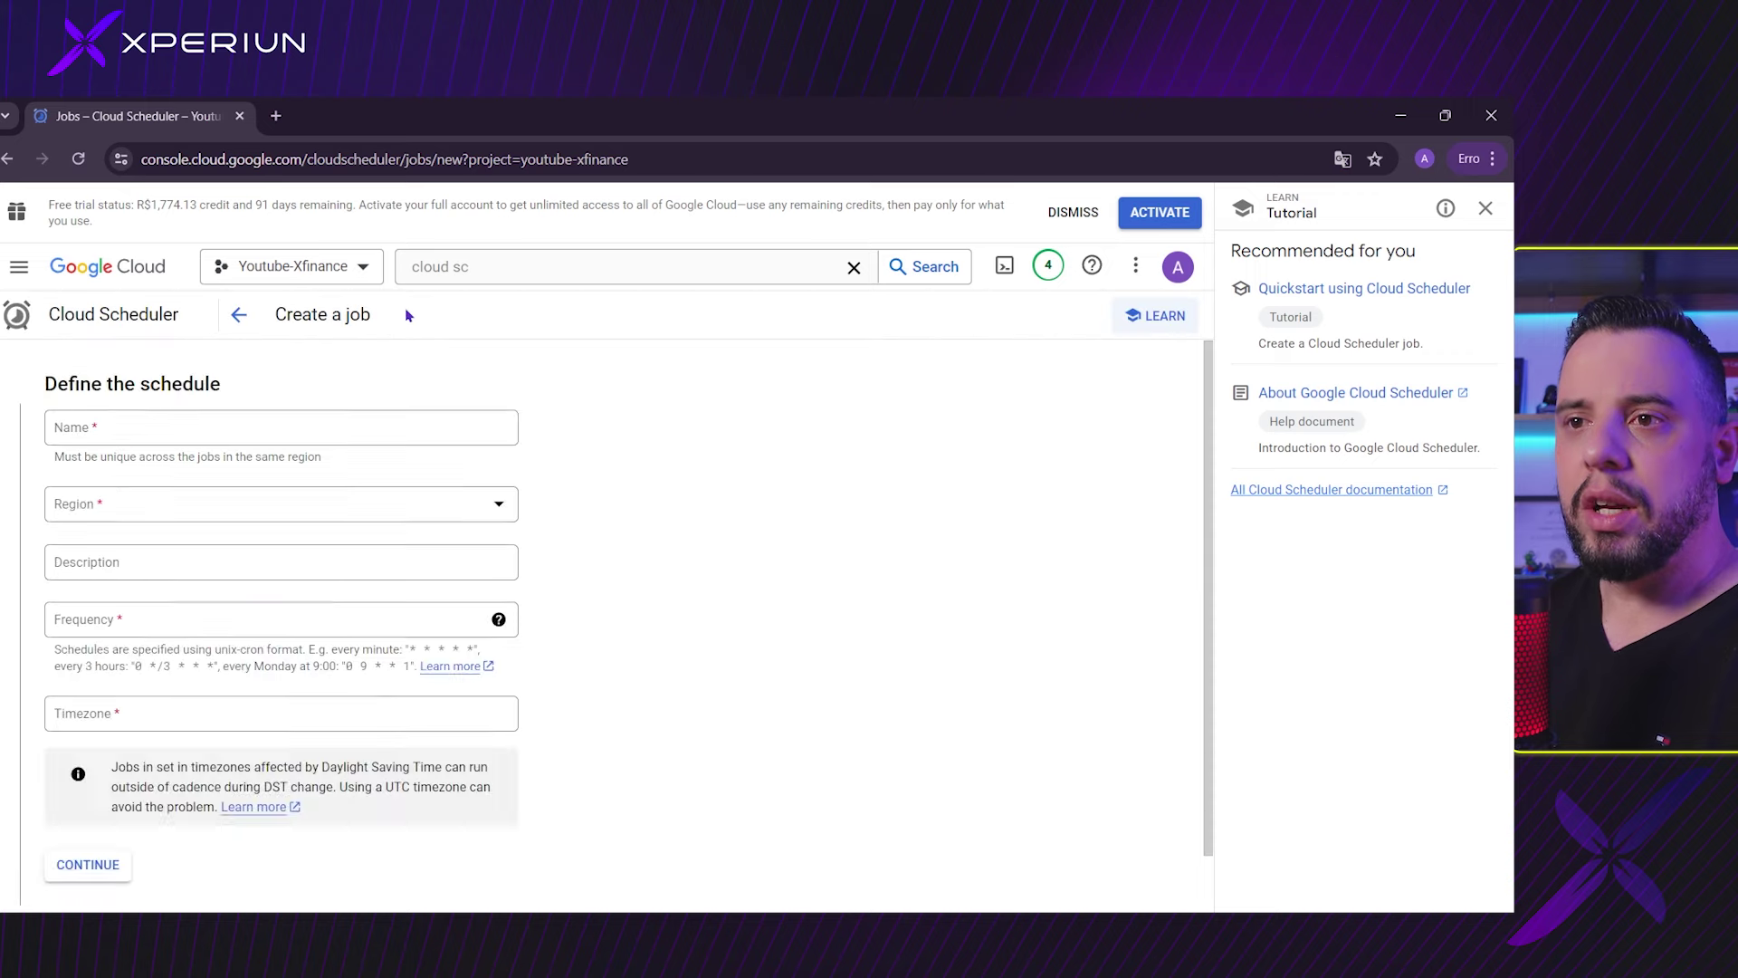
scroll(176, 601, down, 1)
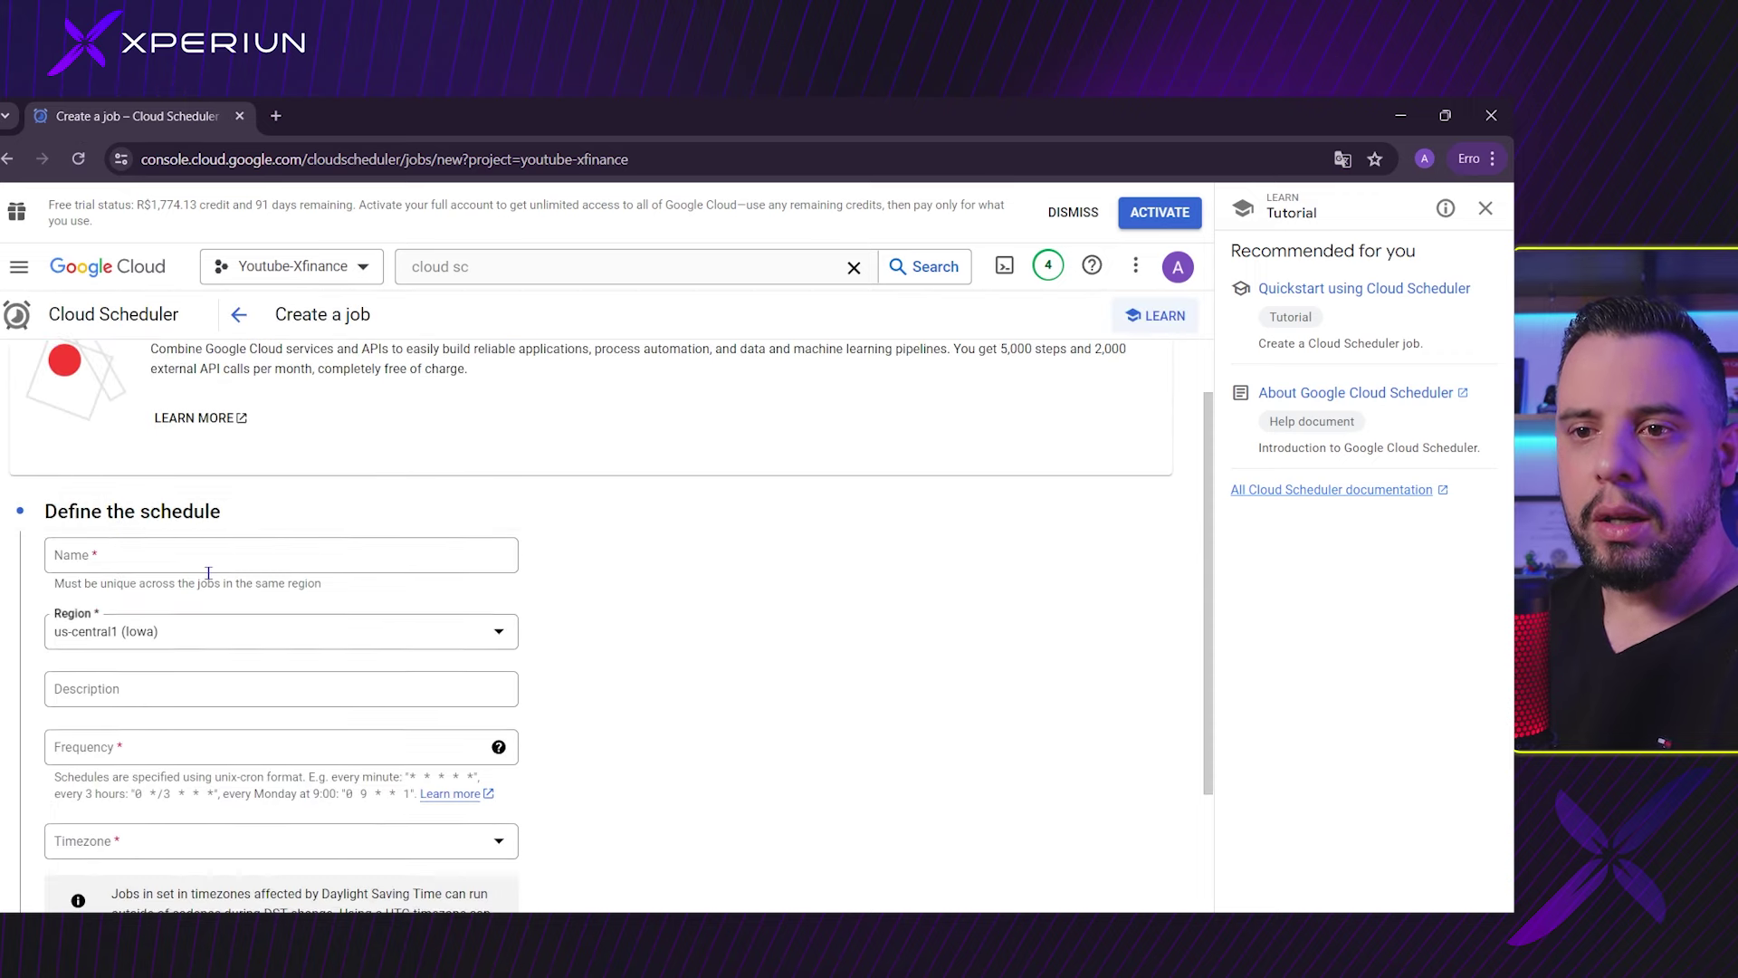
click(213, 536)
text(xFinance)
key(Tab)
click(215, 620)
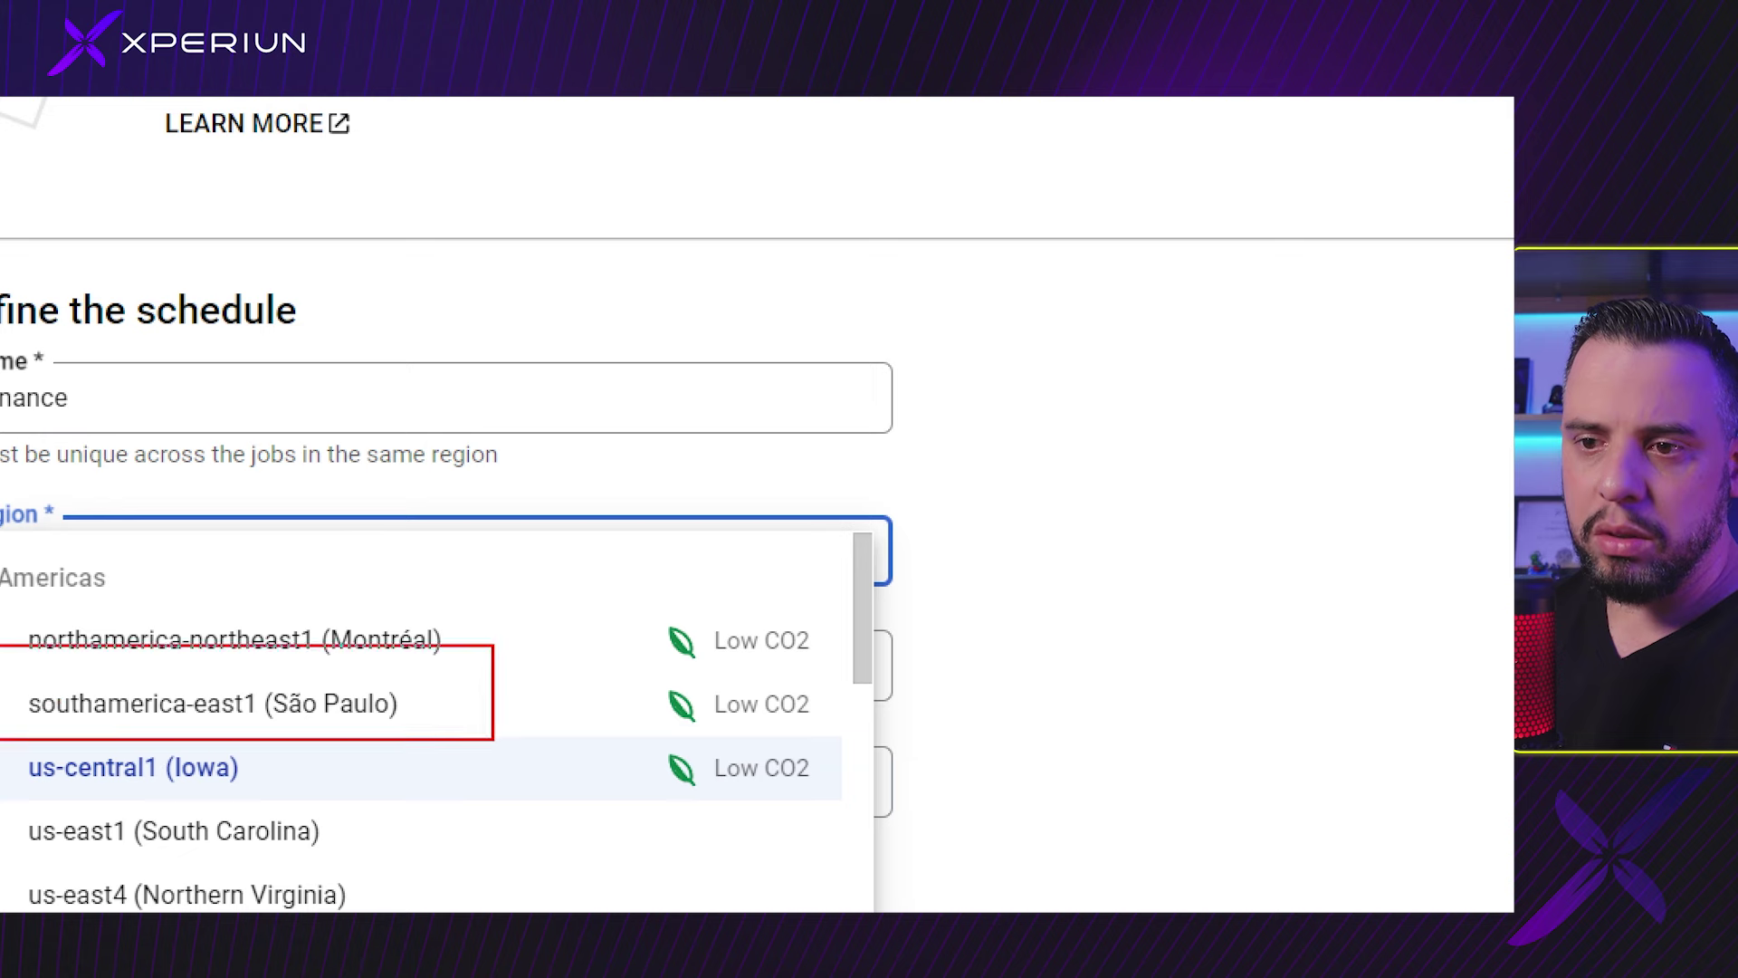
click(570, 705)
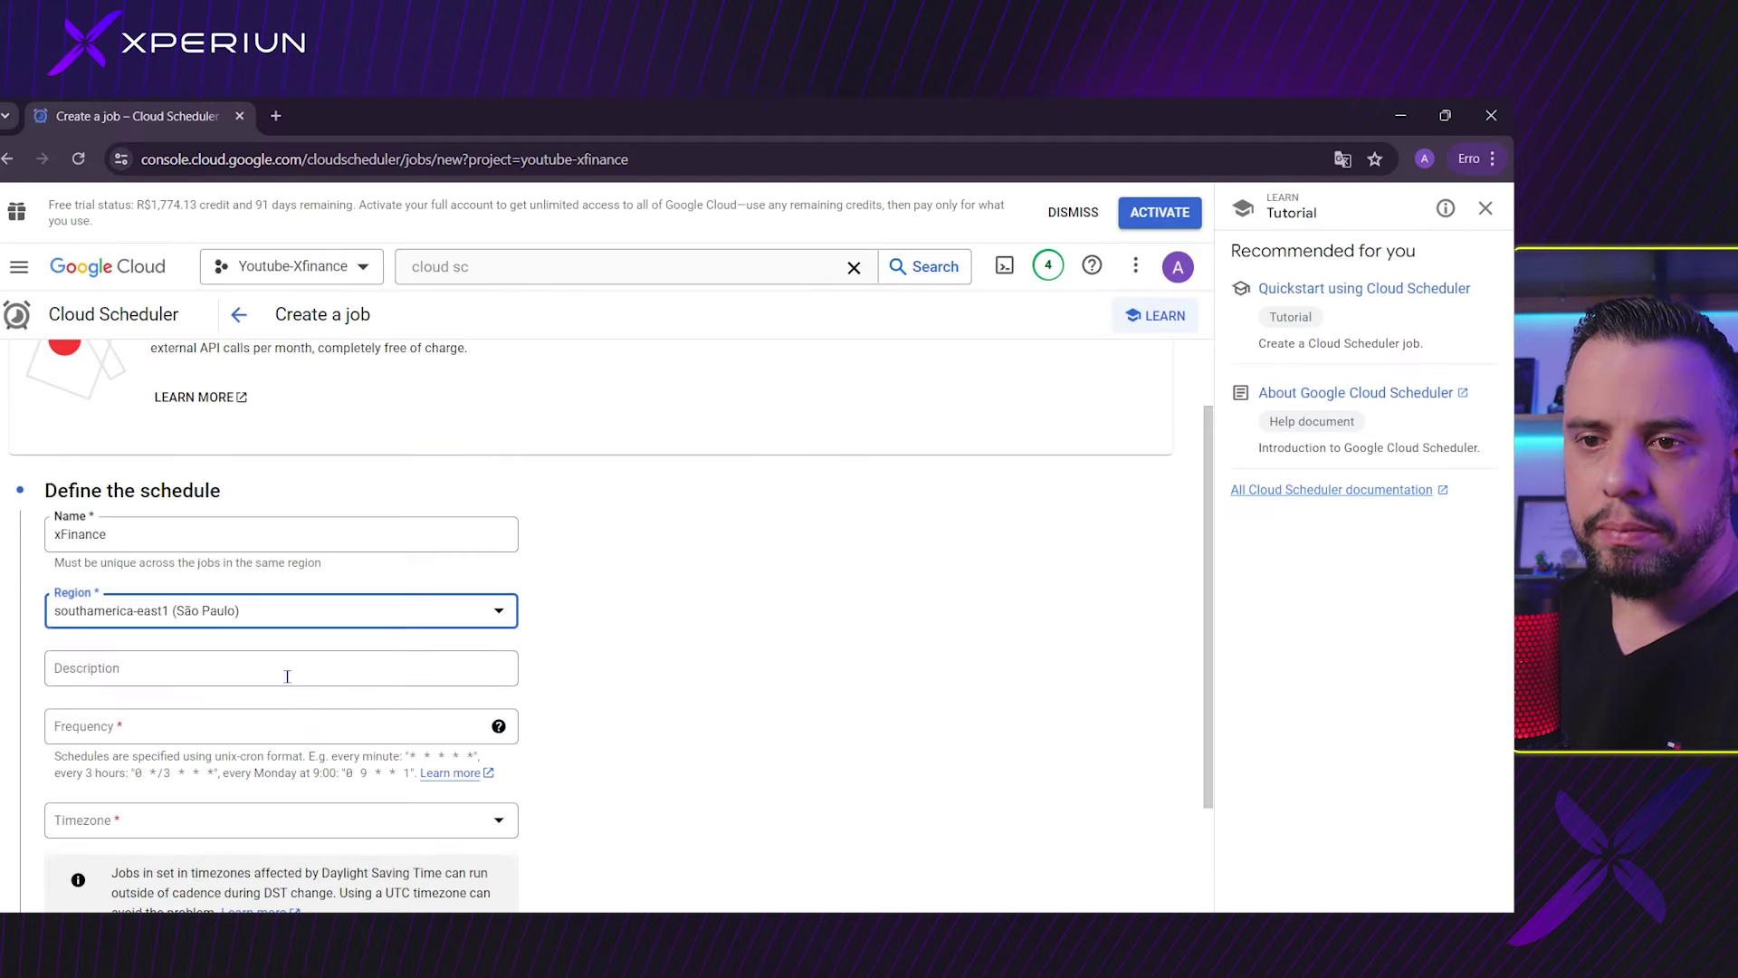
click(287, 676)
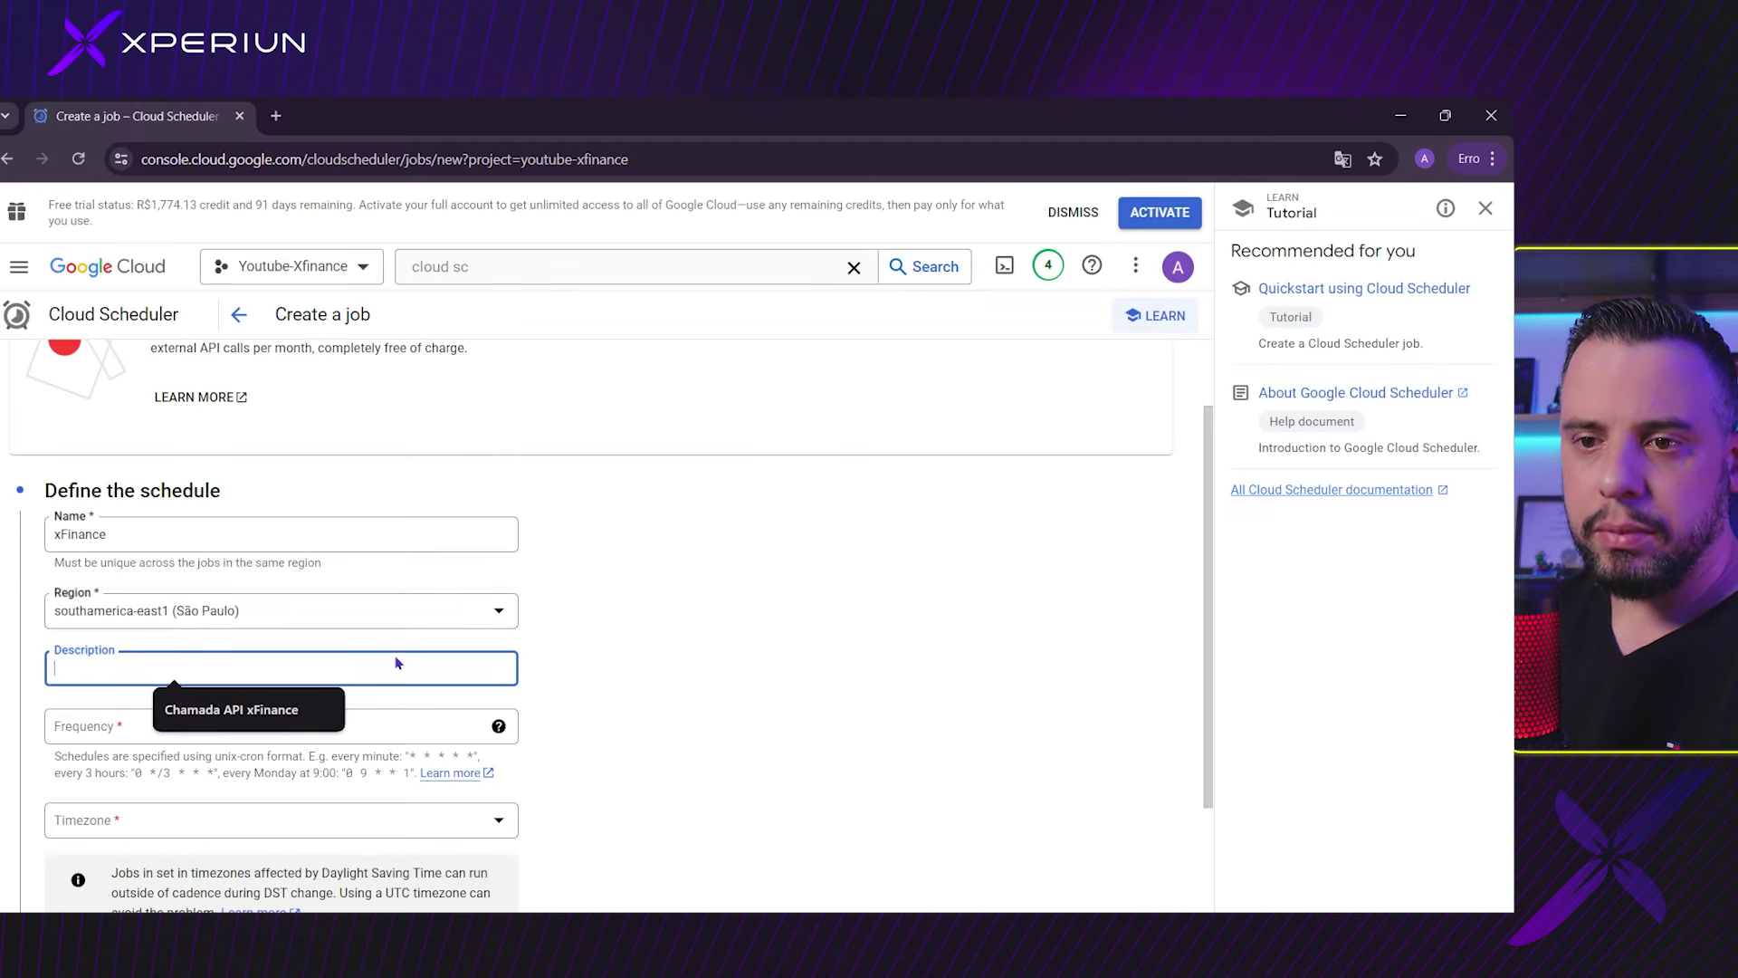
click(220, 713)
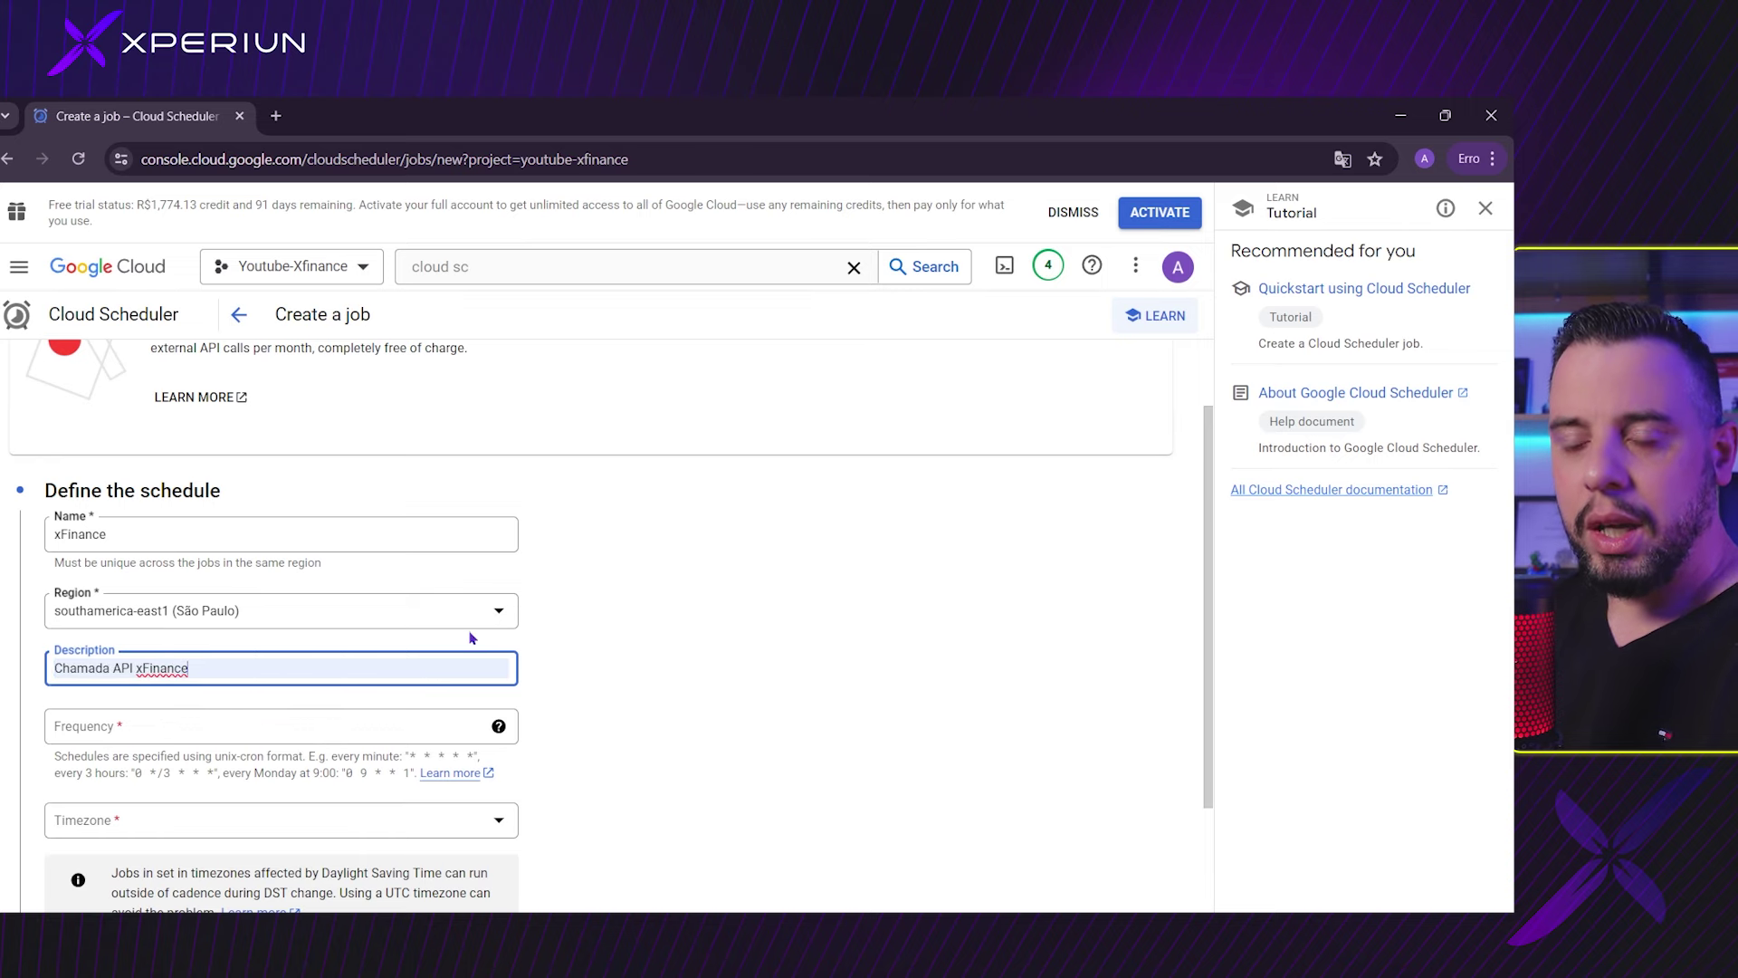
Step: Examine the job's frequency field and the linked documentation on the cron job format, and return to the job form
scroll(336, 637, down, 2)
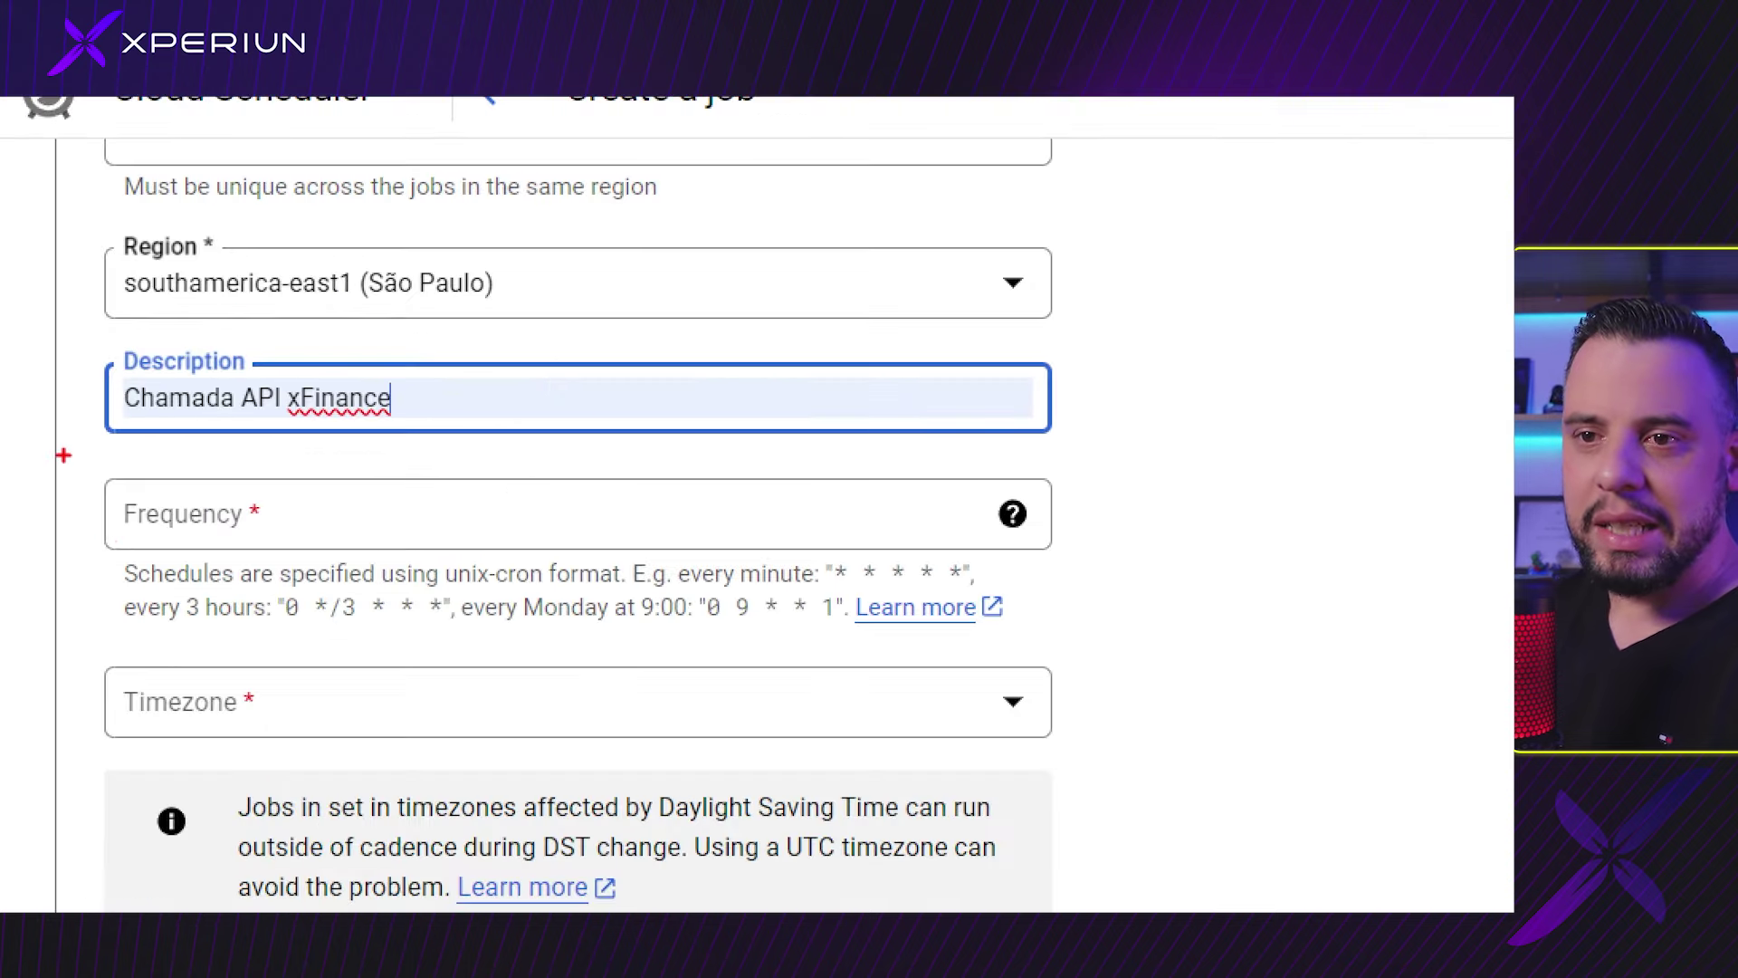
drag(64, 455, 1210, 659)
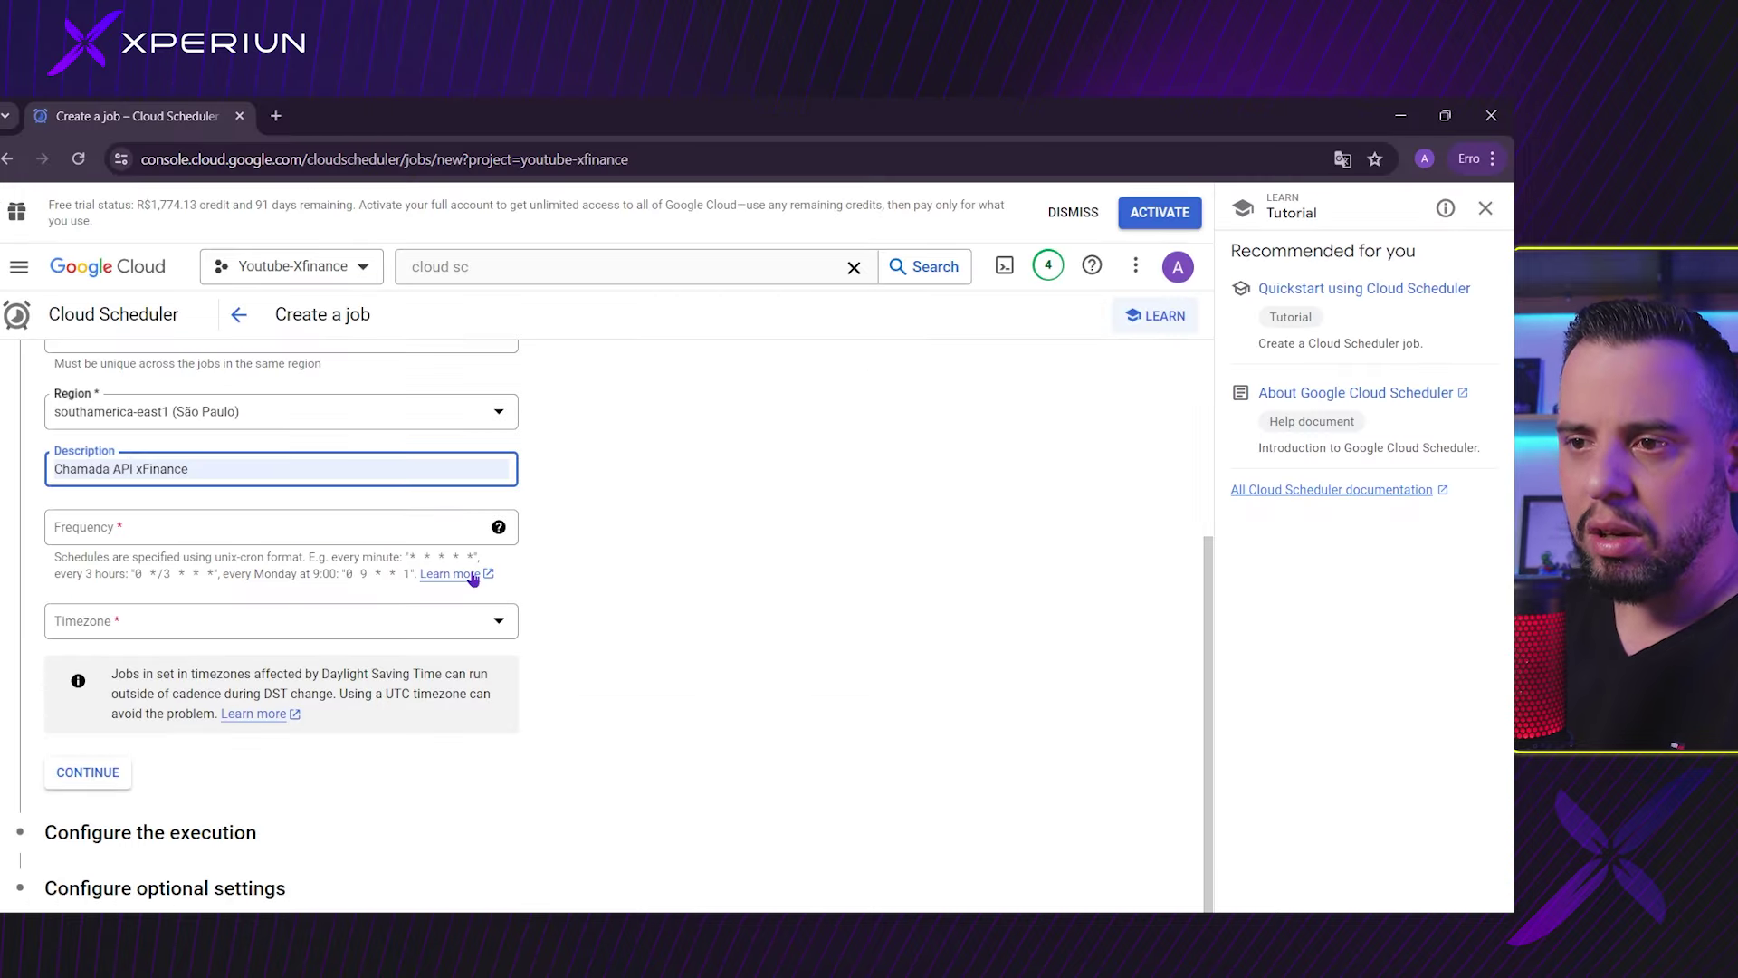
click(473, 575)
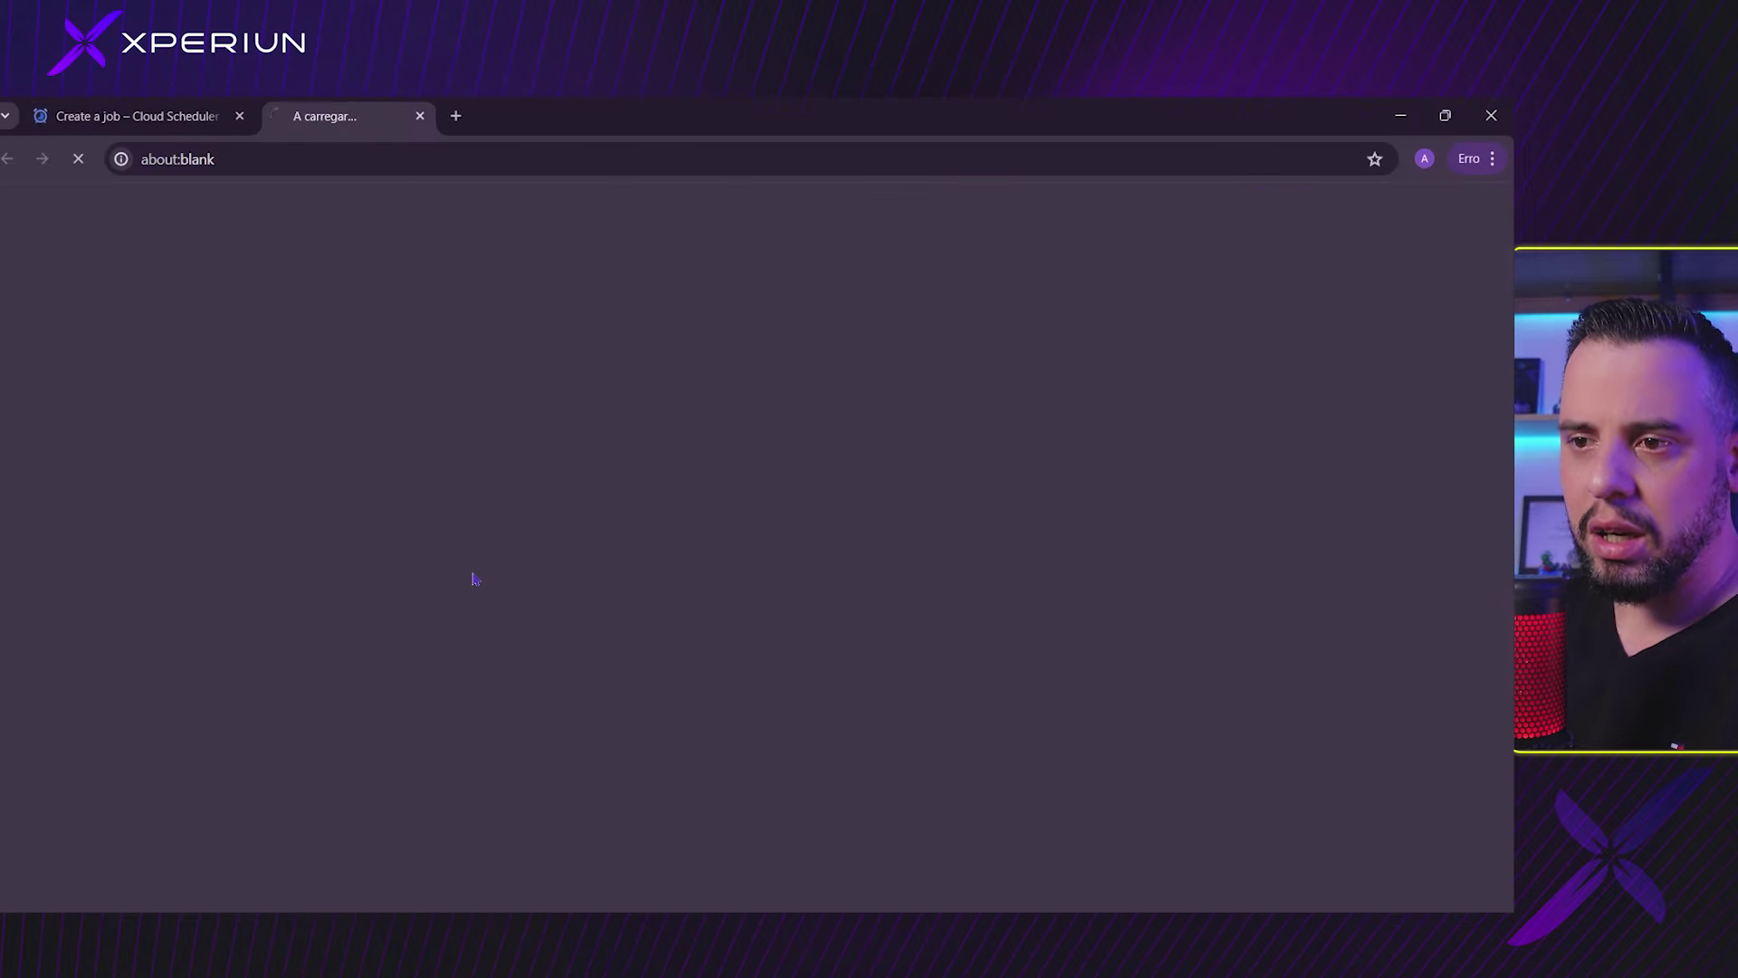
scroll(869, 622, down, 15)
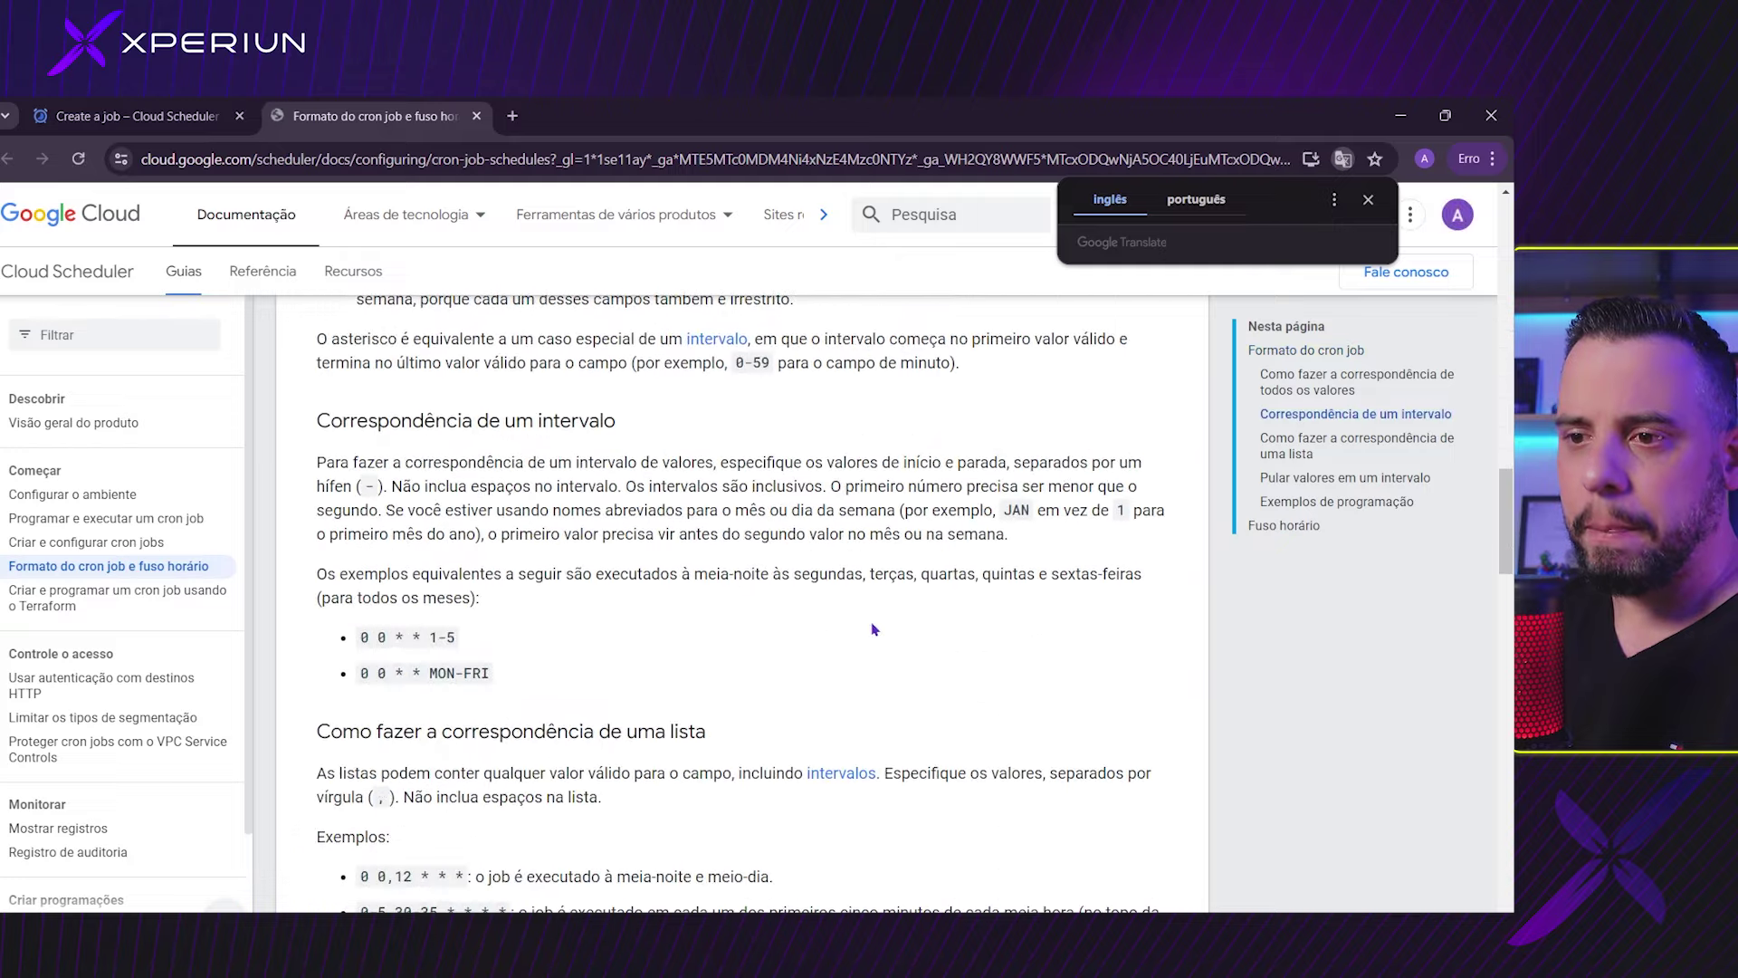
scroll(874, 629, down, 2)
scroll(871, 623, up, 10)
scroll(869, 615, up, 5)
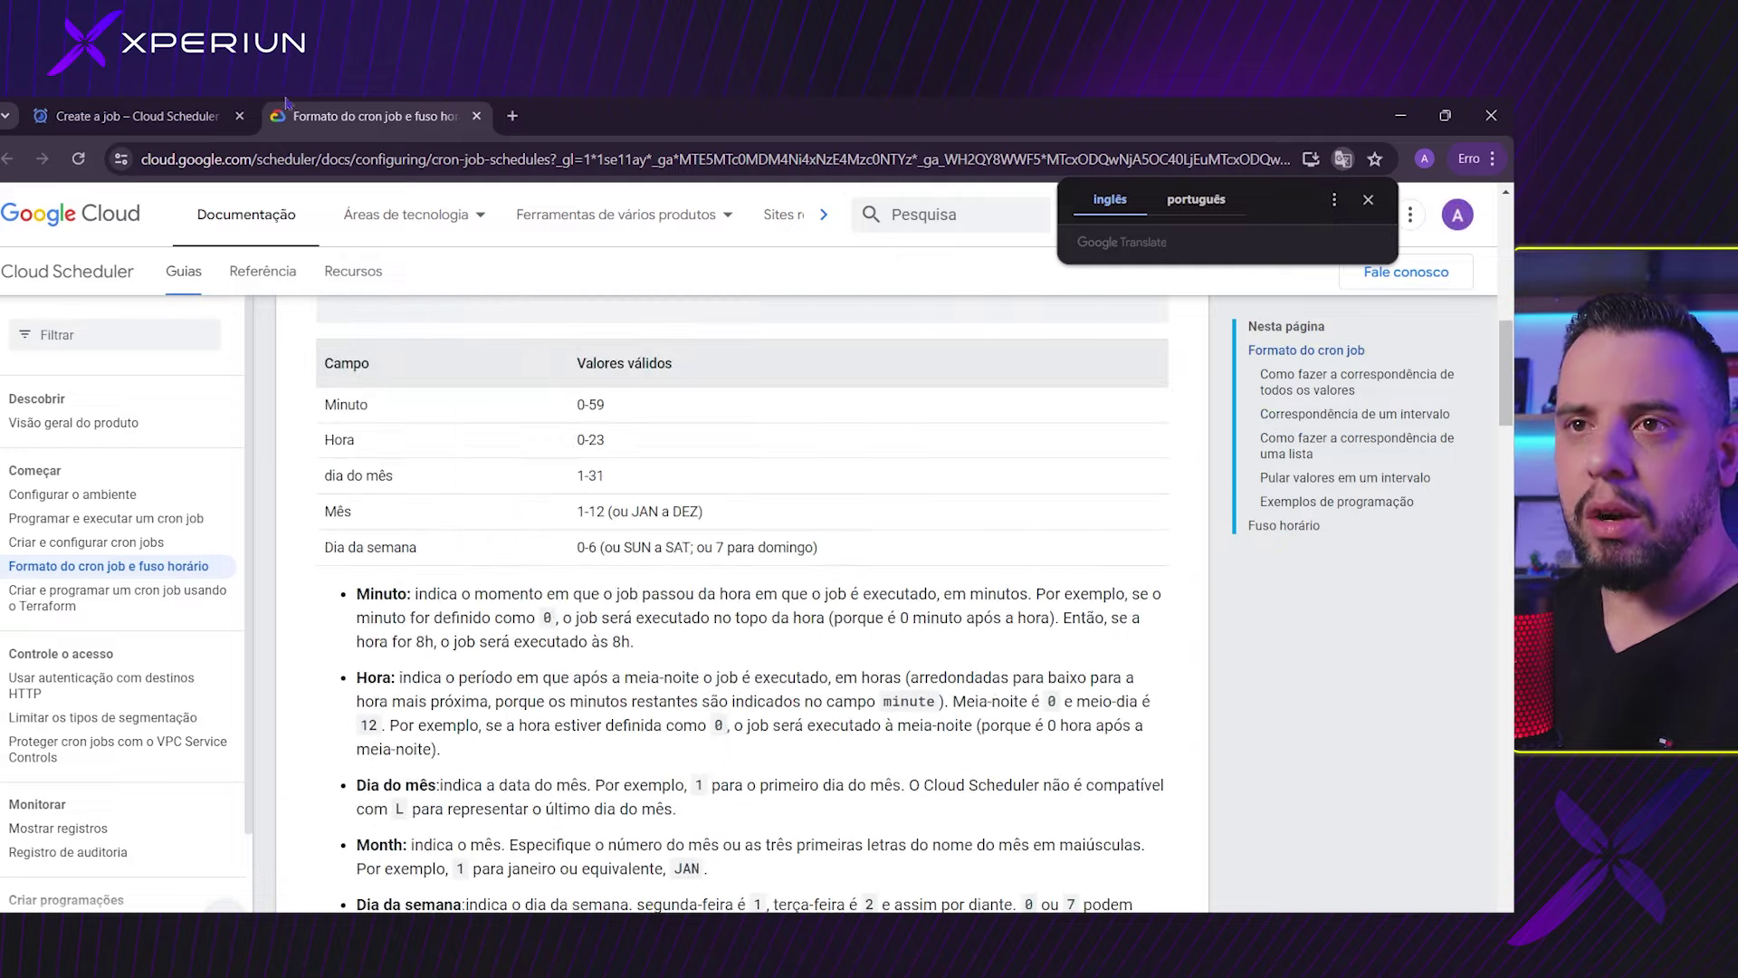
click(136, 116)
scroll(908, 601, up, 5)
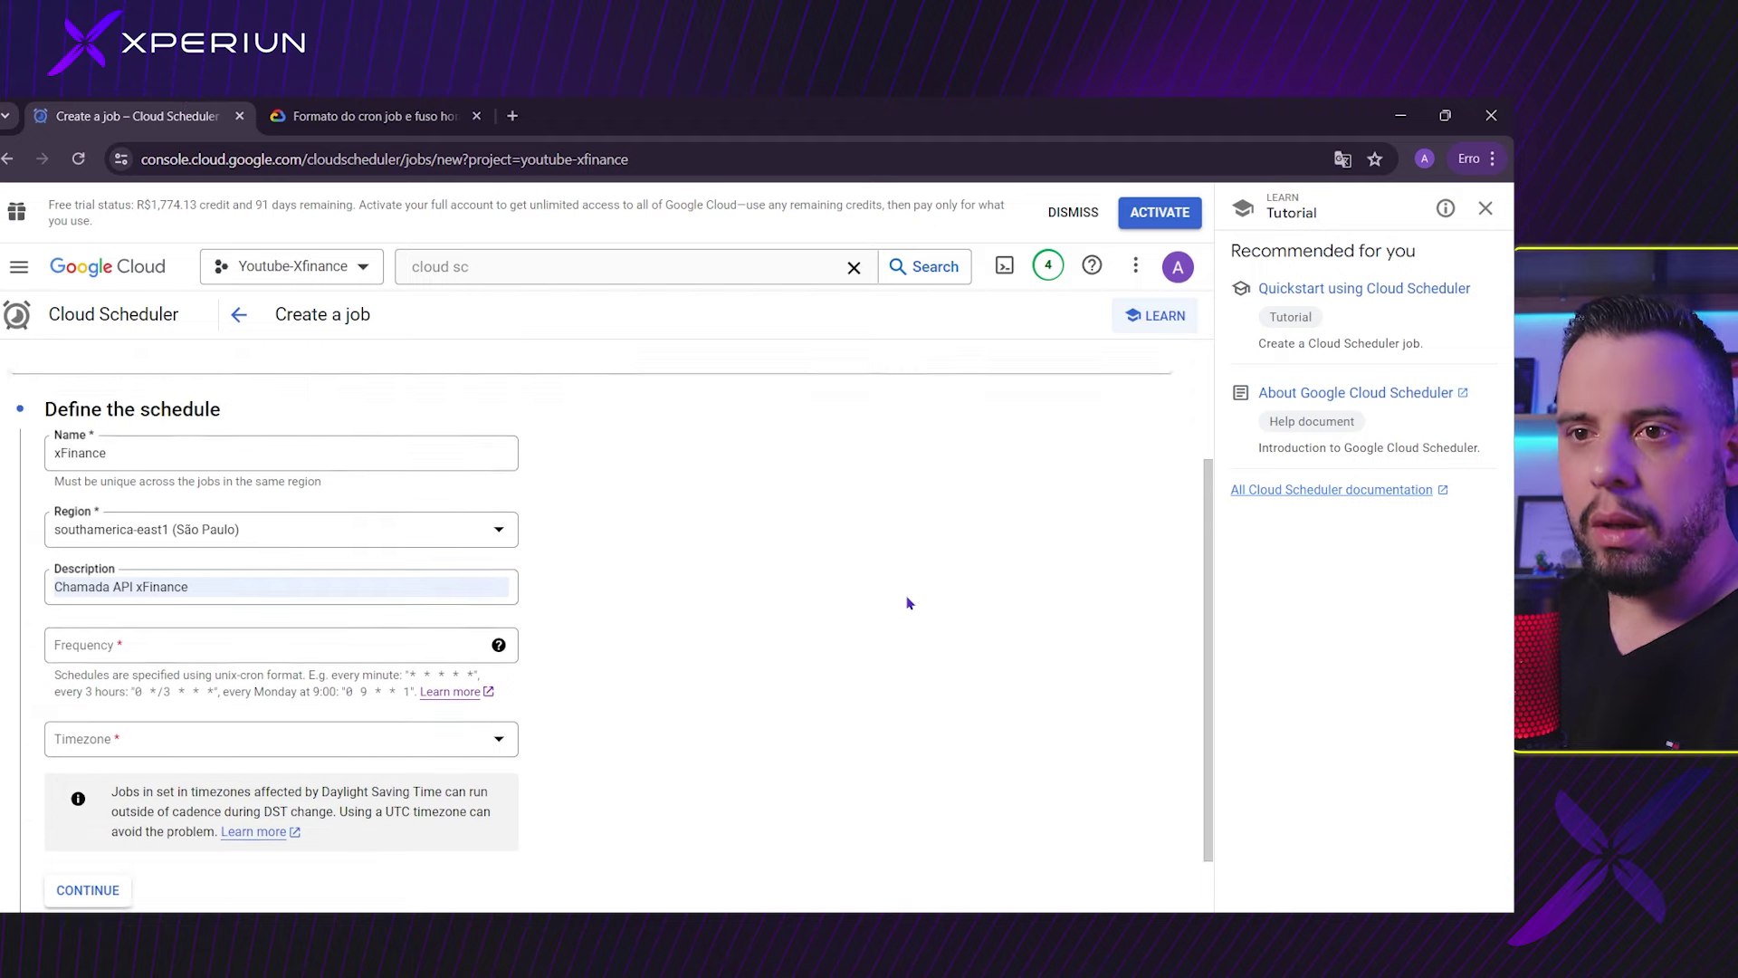
Step: Copy the every-3-hours example 0 */3 * * * from the hint text into the job's frequency
scroll(640, 547, down, 4)
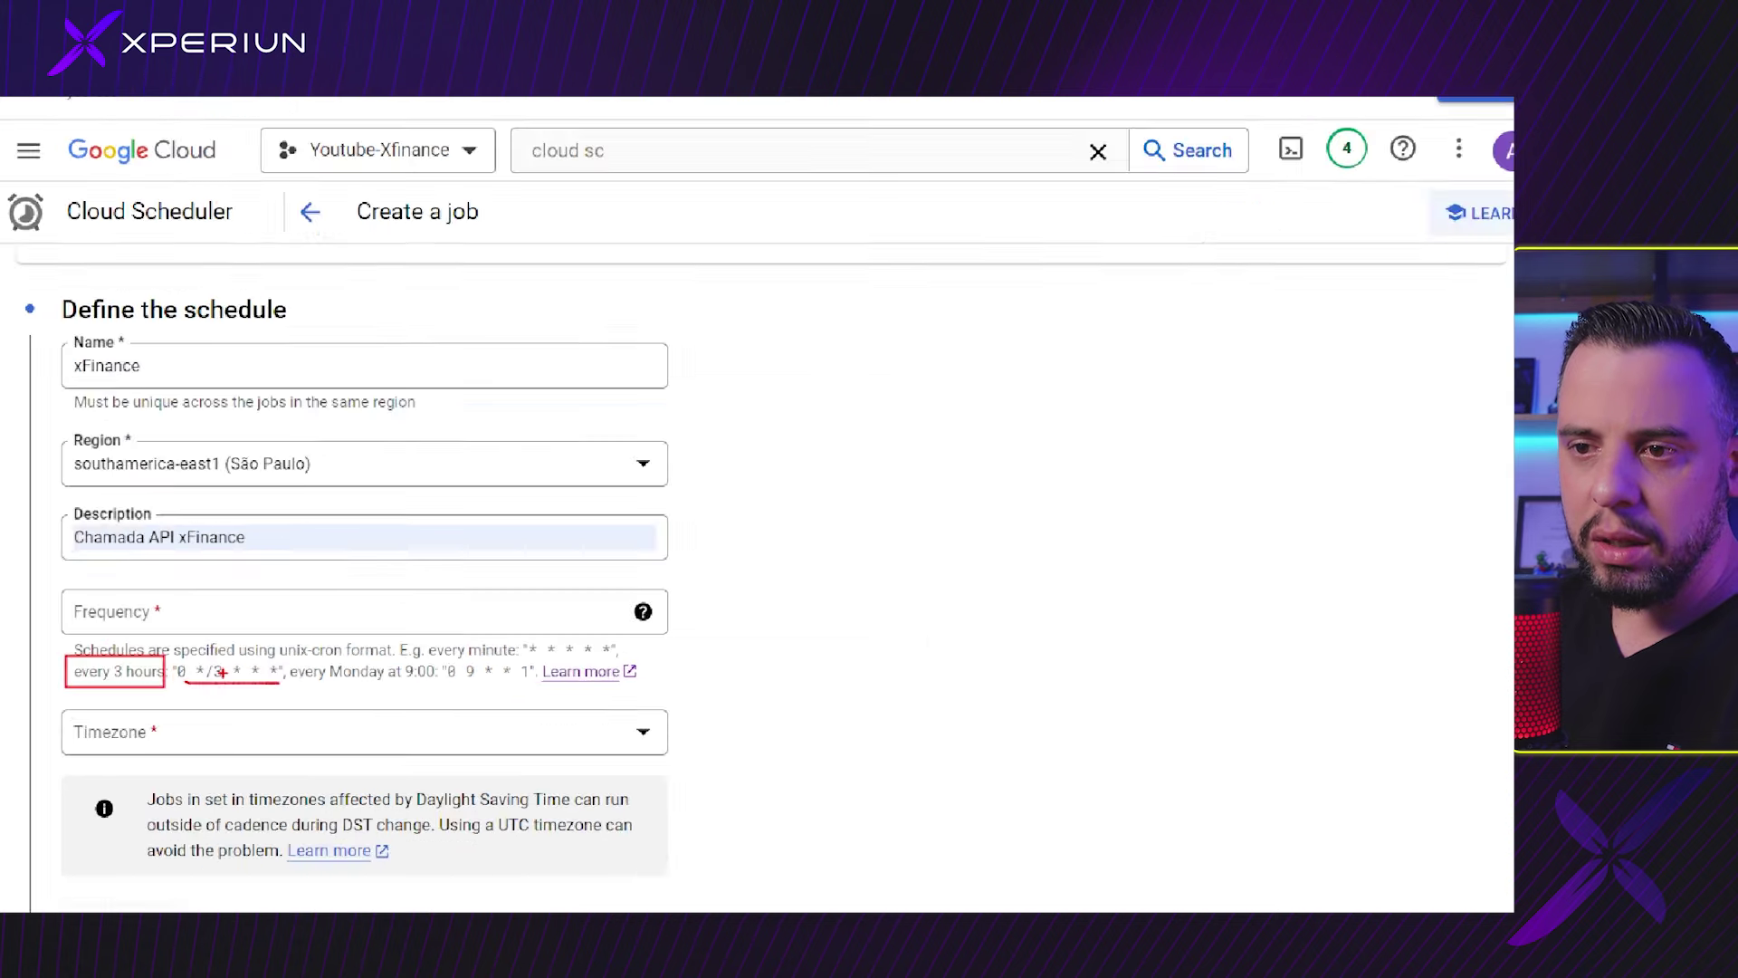
drag(177, 671, 274, 671)
key(ctrl+c)
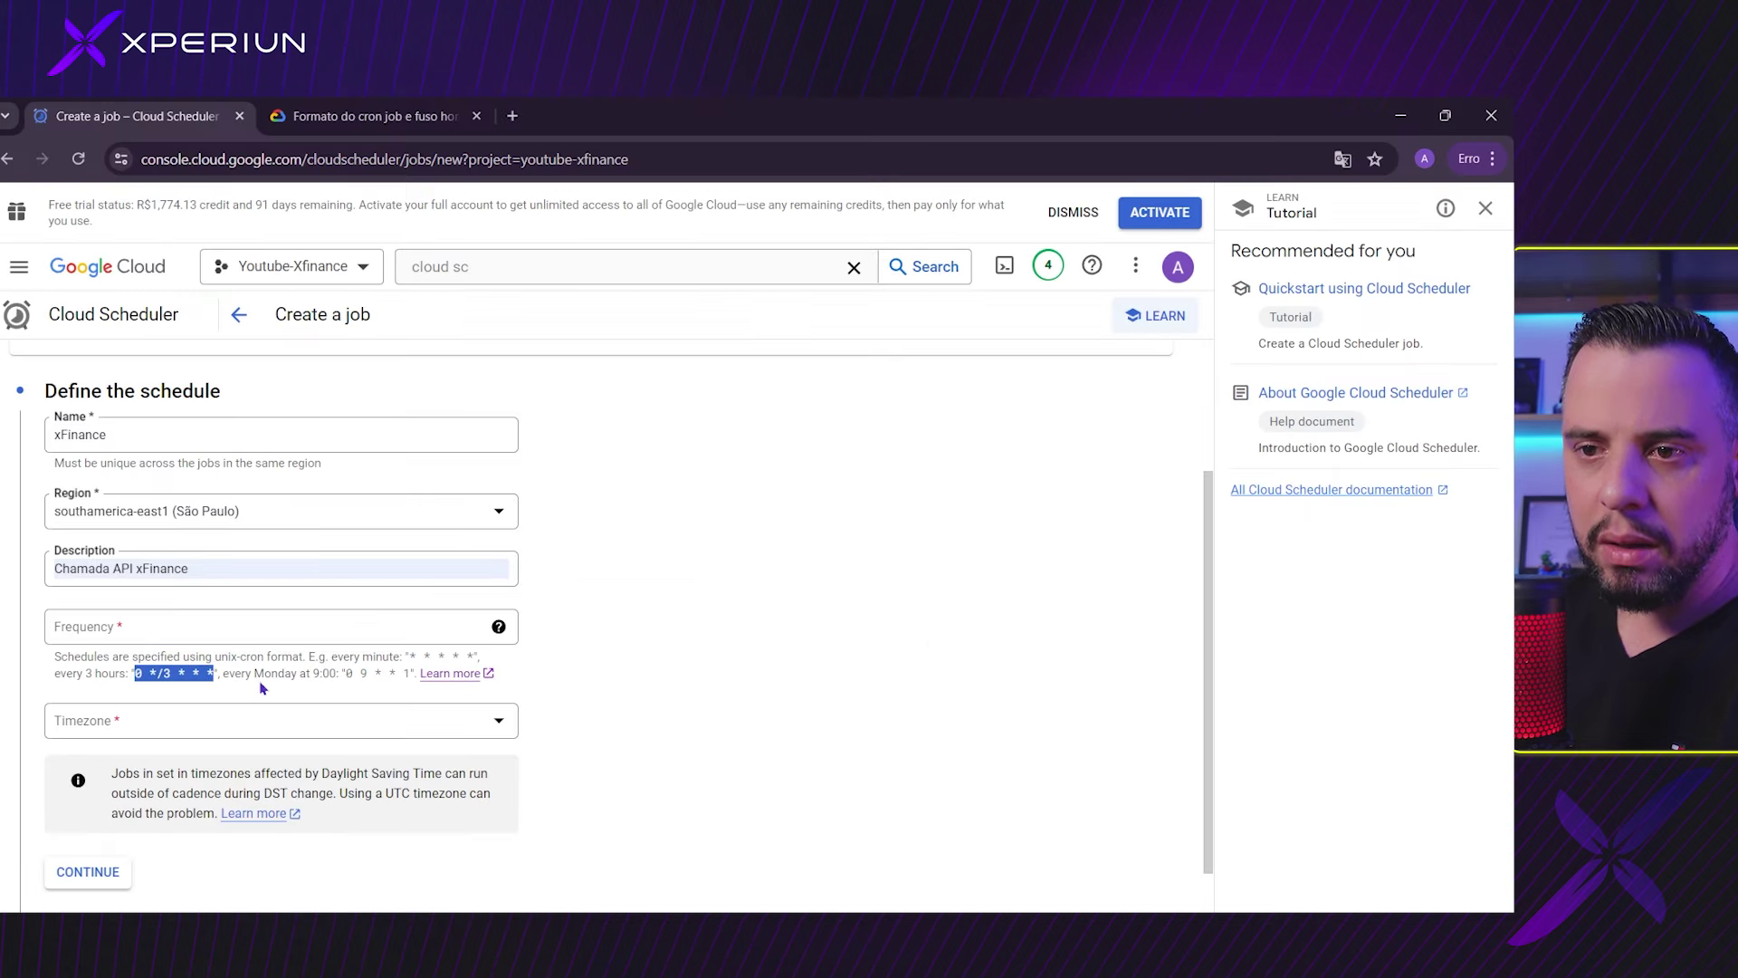
click(176, 621)
key(ctrl+v)
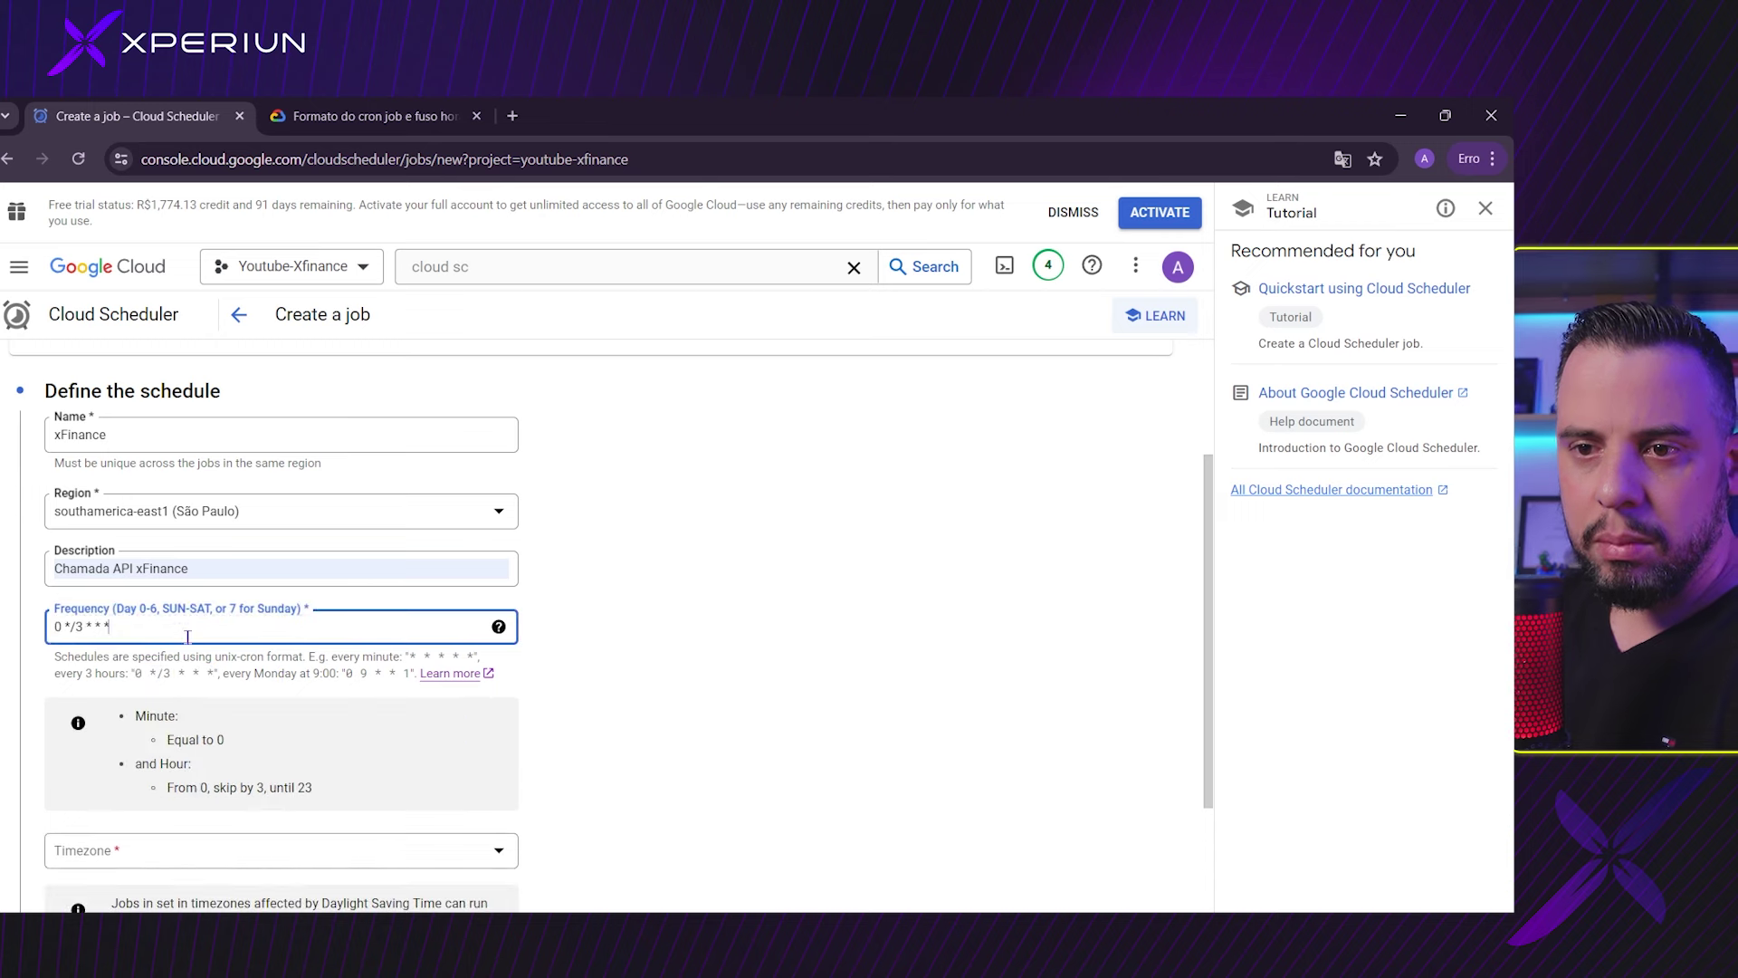
Step: Change the hour interval in the cron expression to 1, making the frequency 0 */1 * * *
click(86, 624)
key(Left)
key(BackSpace)
text(1)
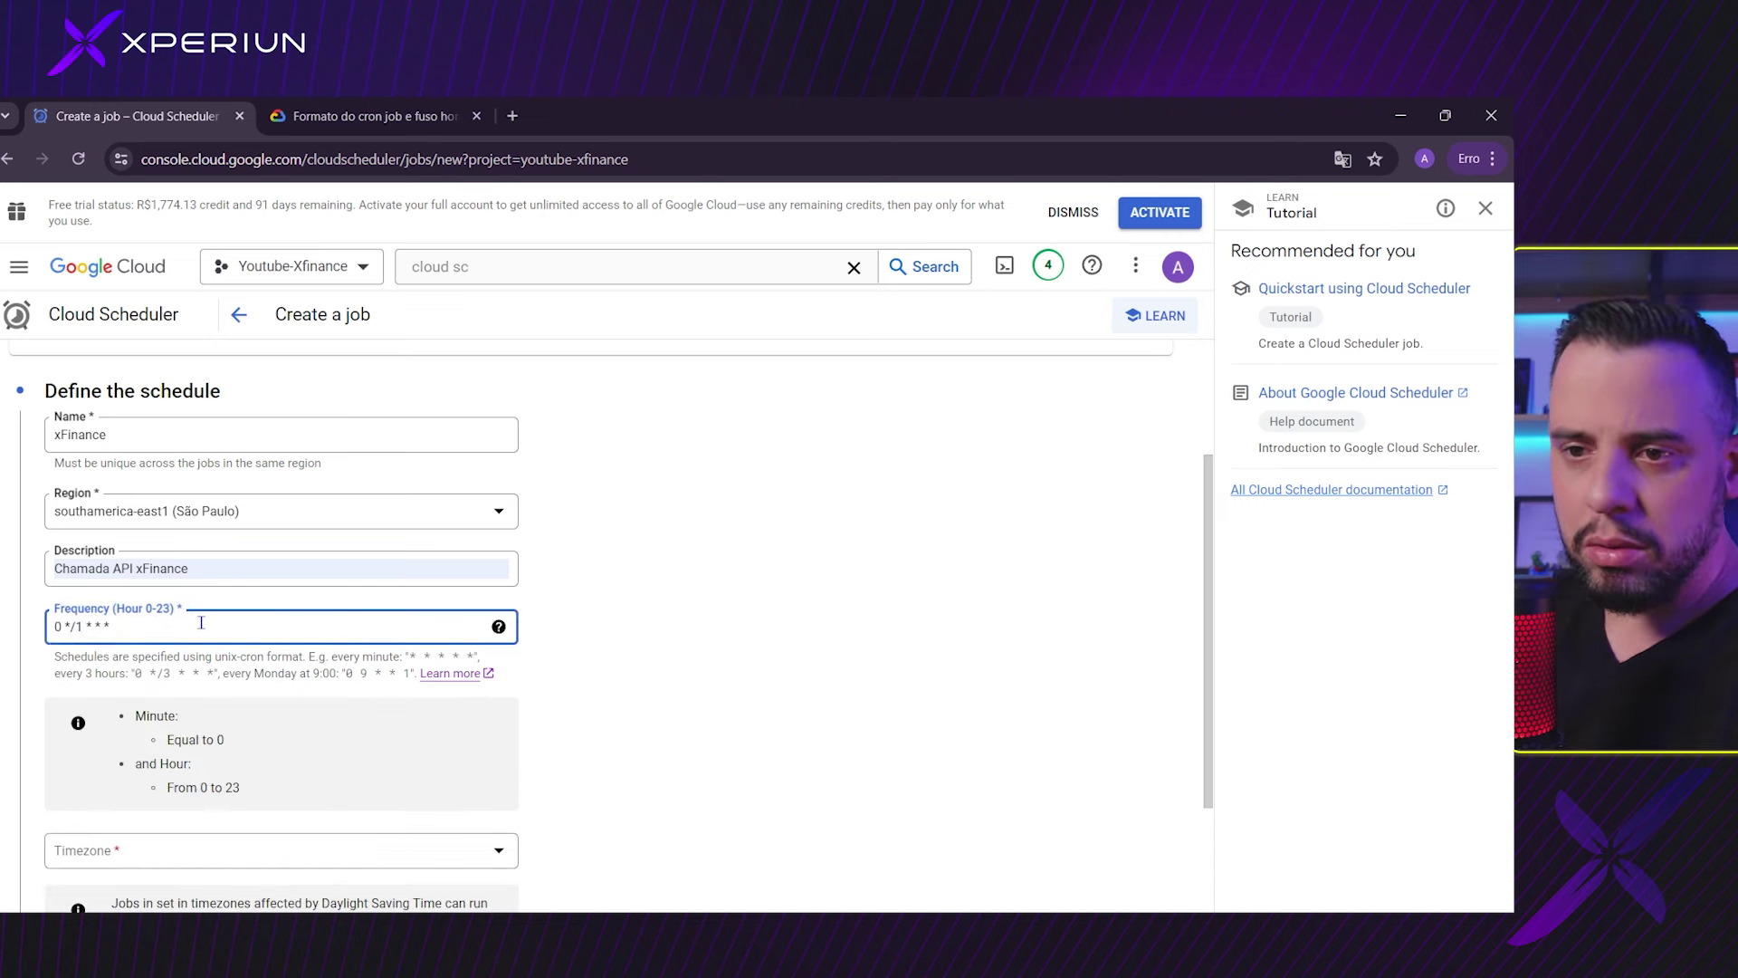
key(Tab)
scroll(201, 622, down, 1)
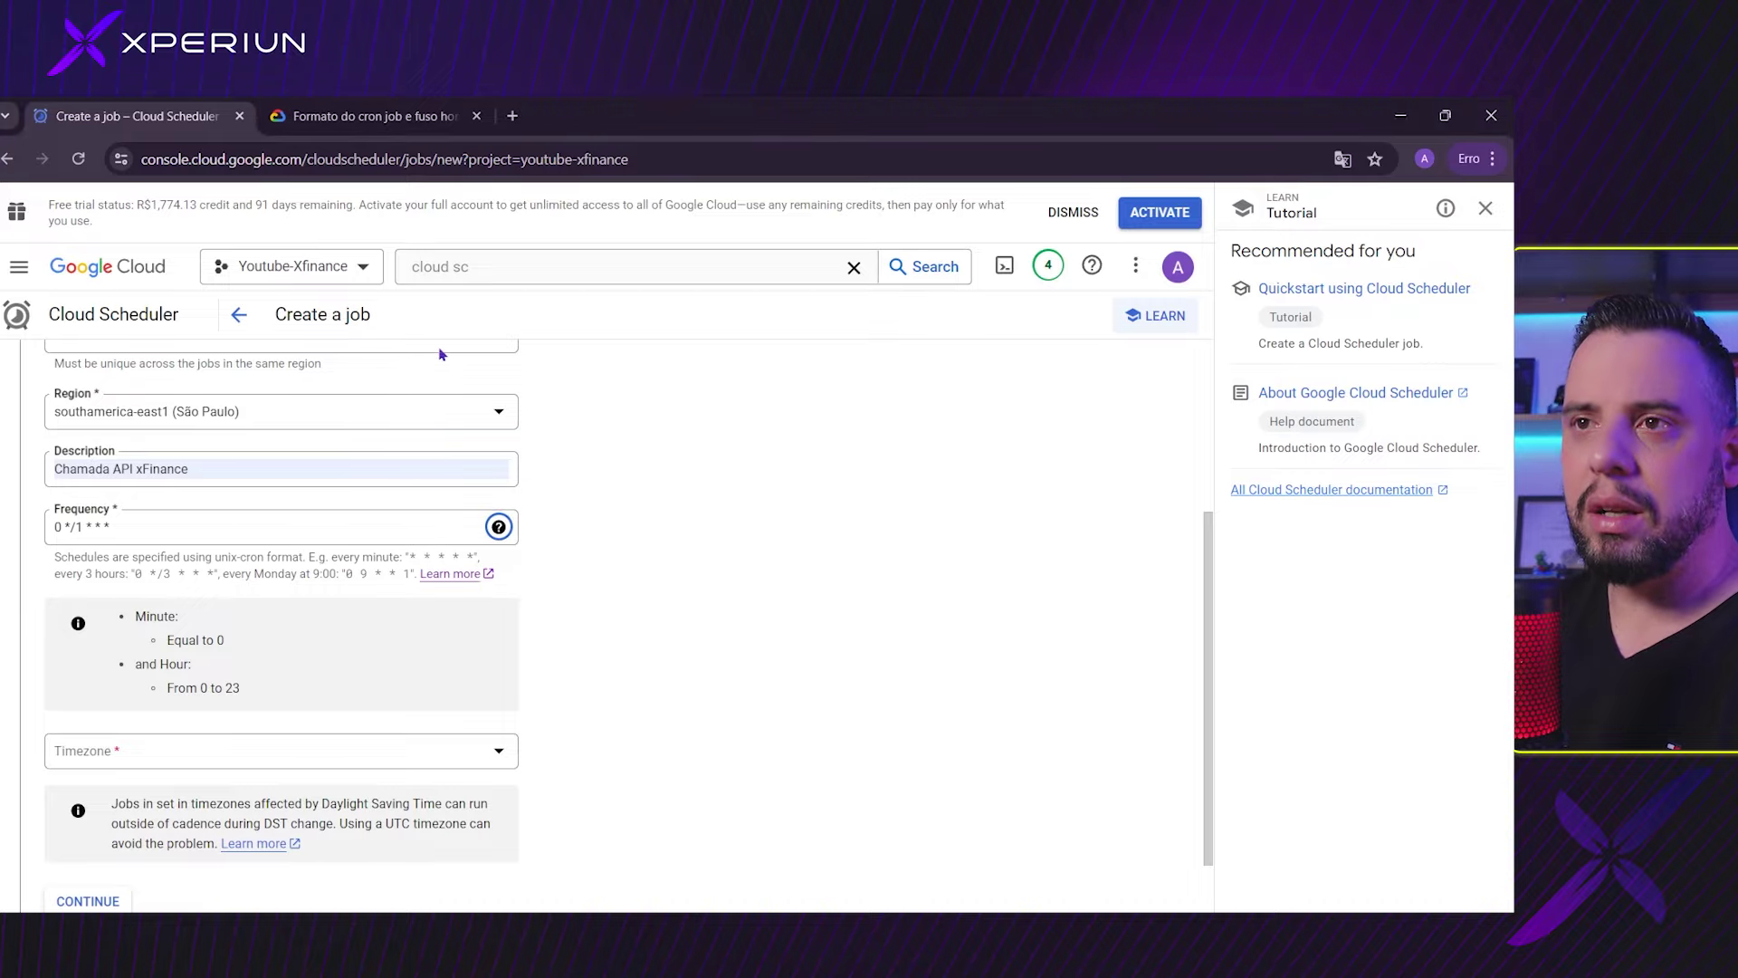
Step: Review the example schedules in the cron format documentation and go back to the job form
click(424, 122)
scroll(751, 554, down, 10)
scroll(750, 554, down, 15)
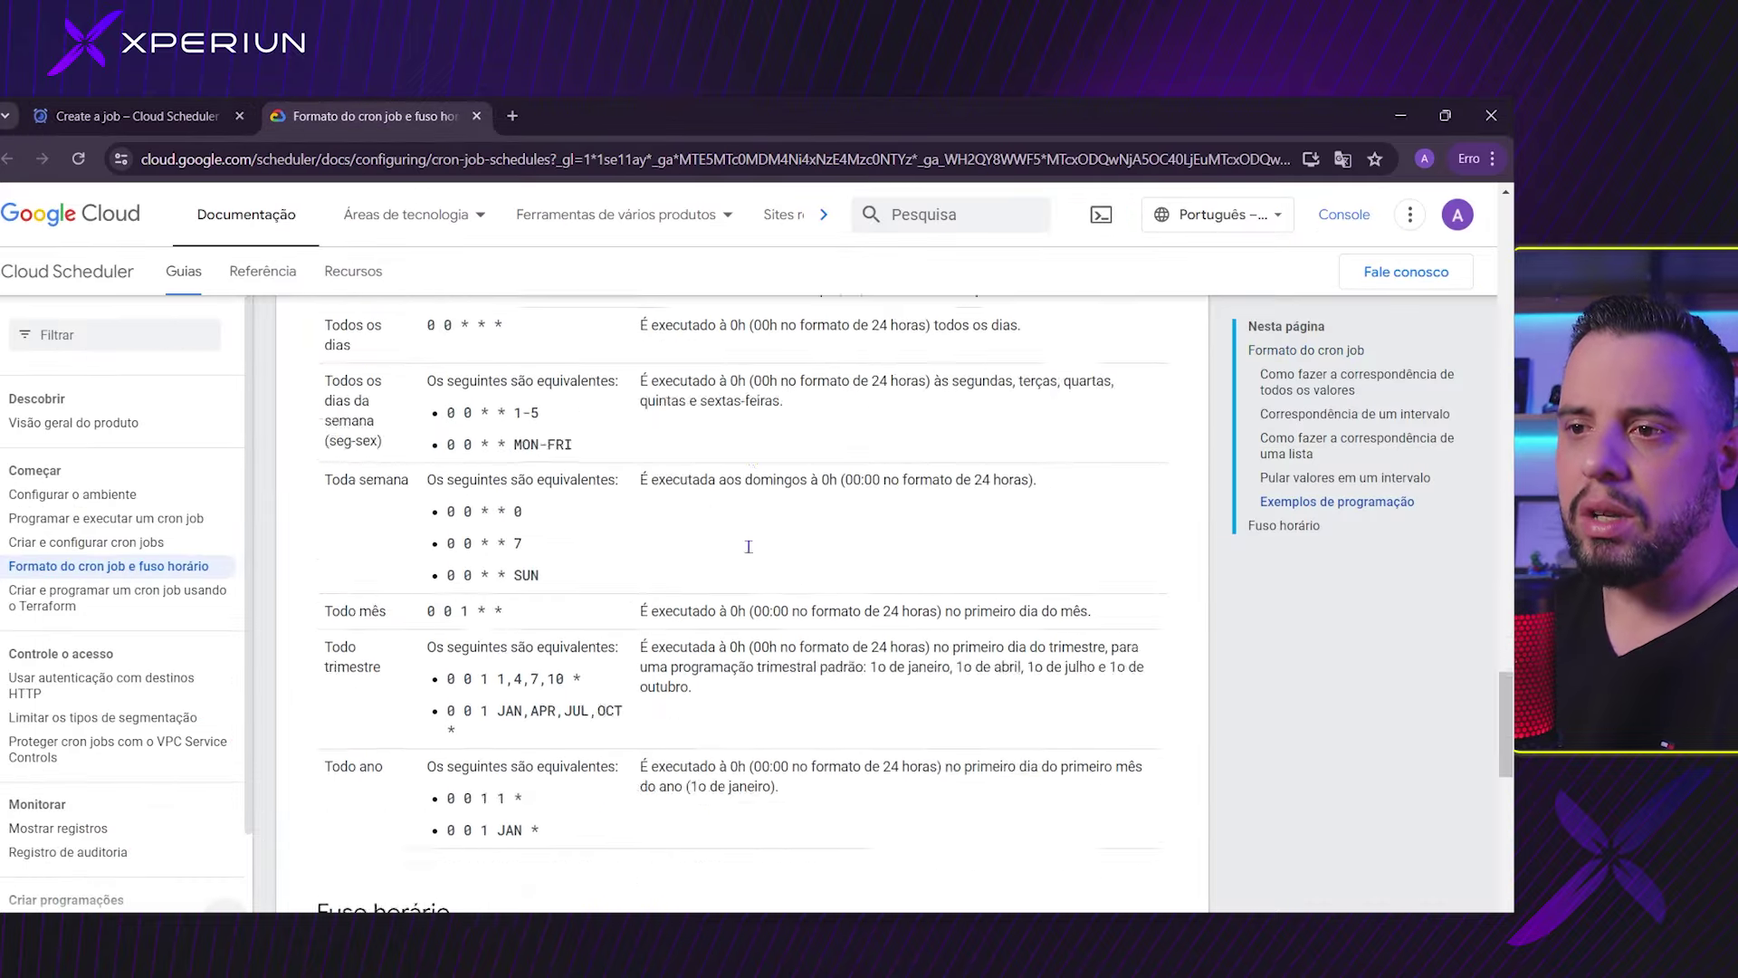
key(ctrl+Page_Up)
Step: Search the timezones for "Brazil/" and set the job's timezone to Brasilia Standard Time (BRT)
scroll(610, 565, down, 1)
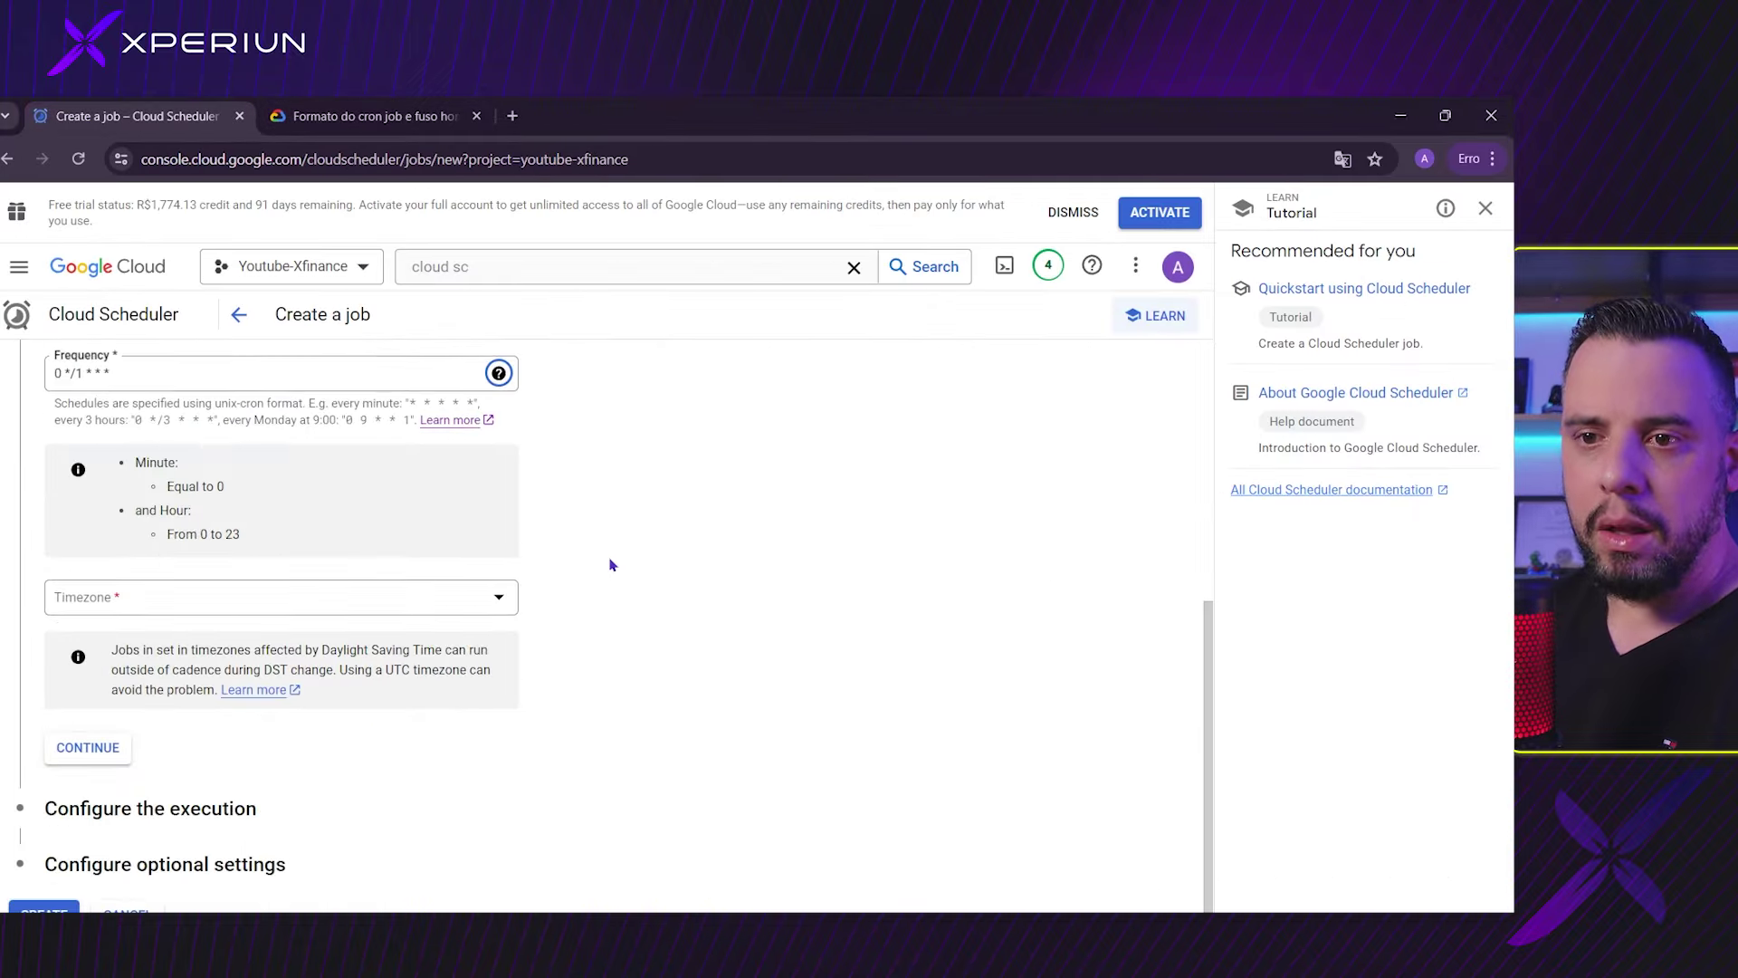
click(454, 600)
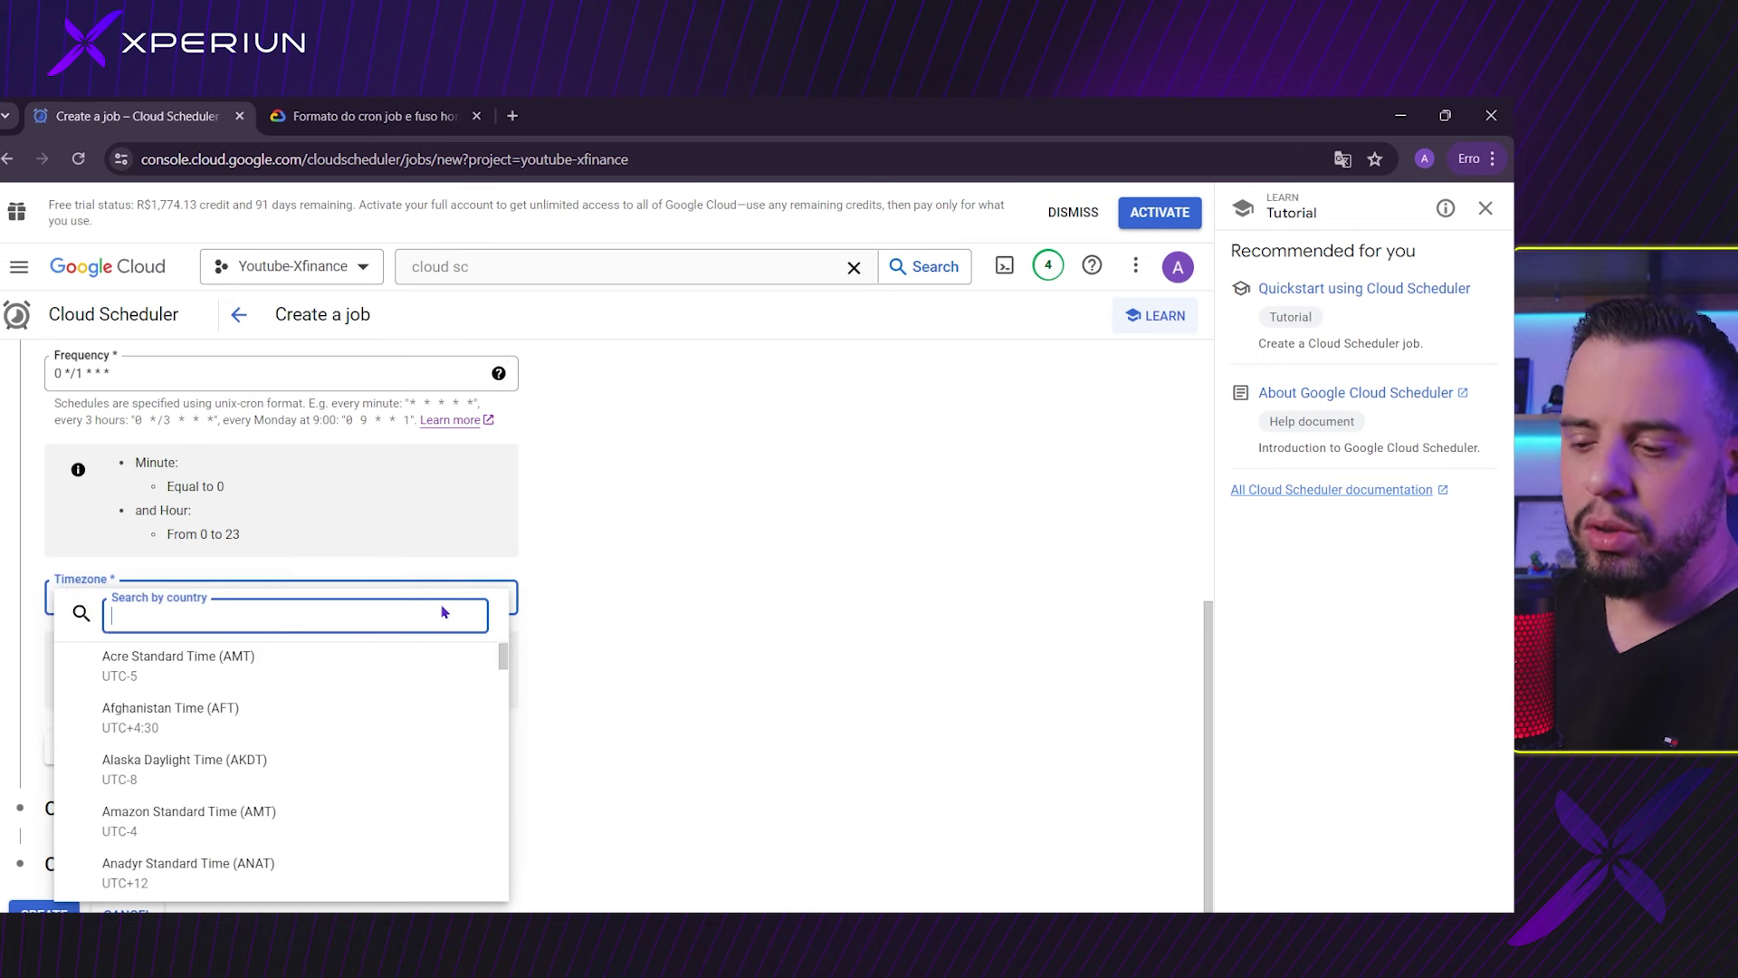
text(Brazil/)
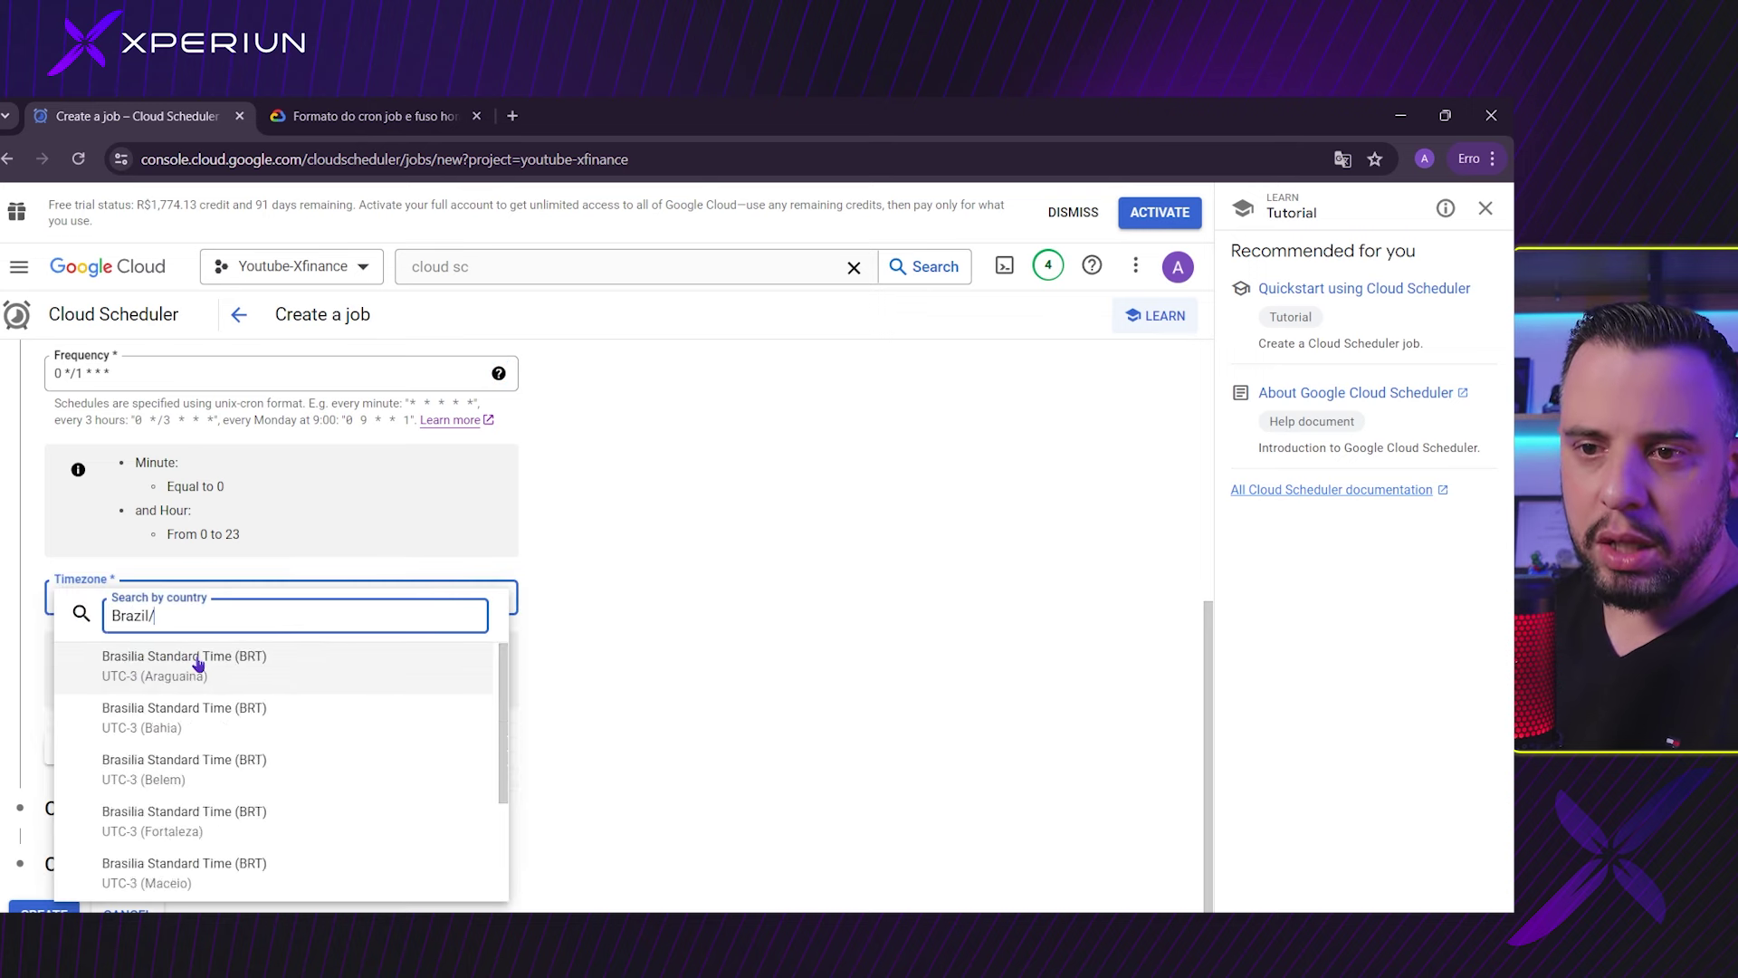
scroll(398, 710, down, 4)
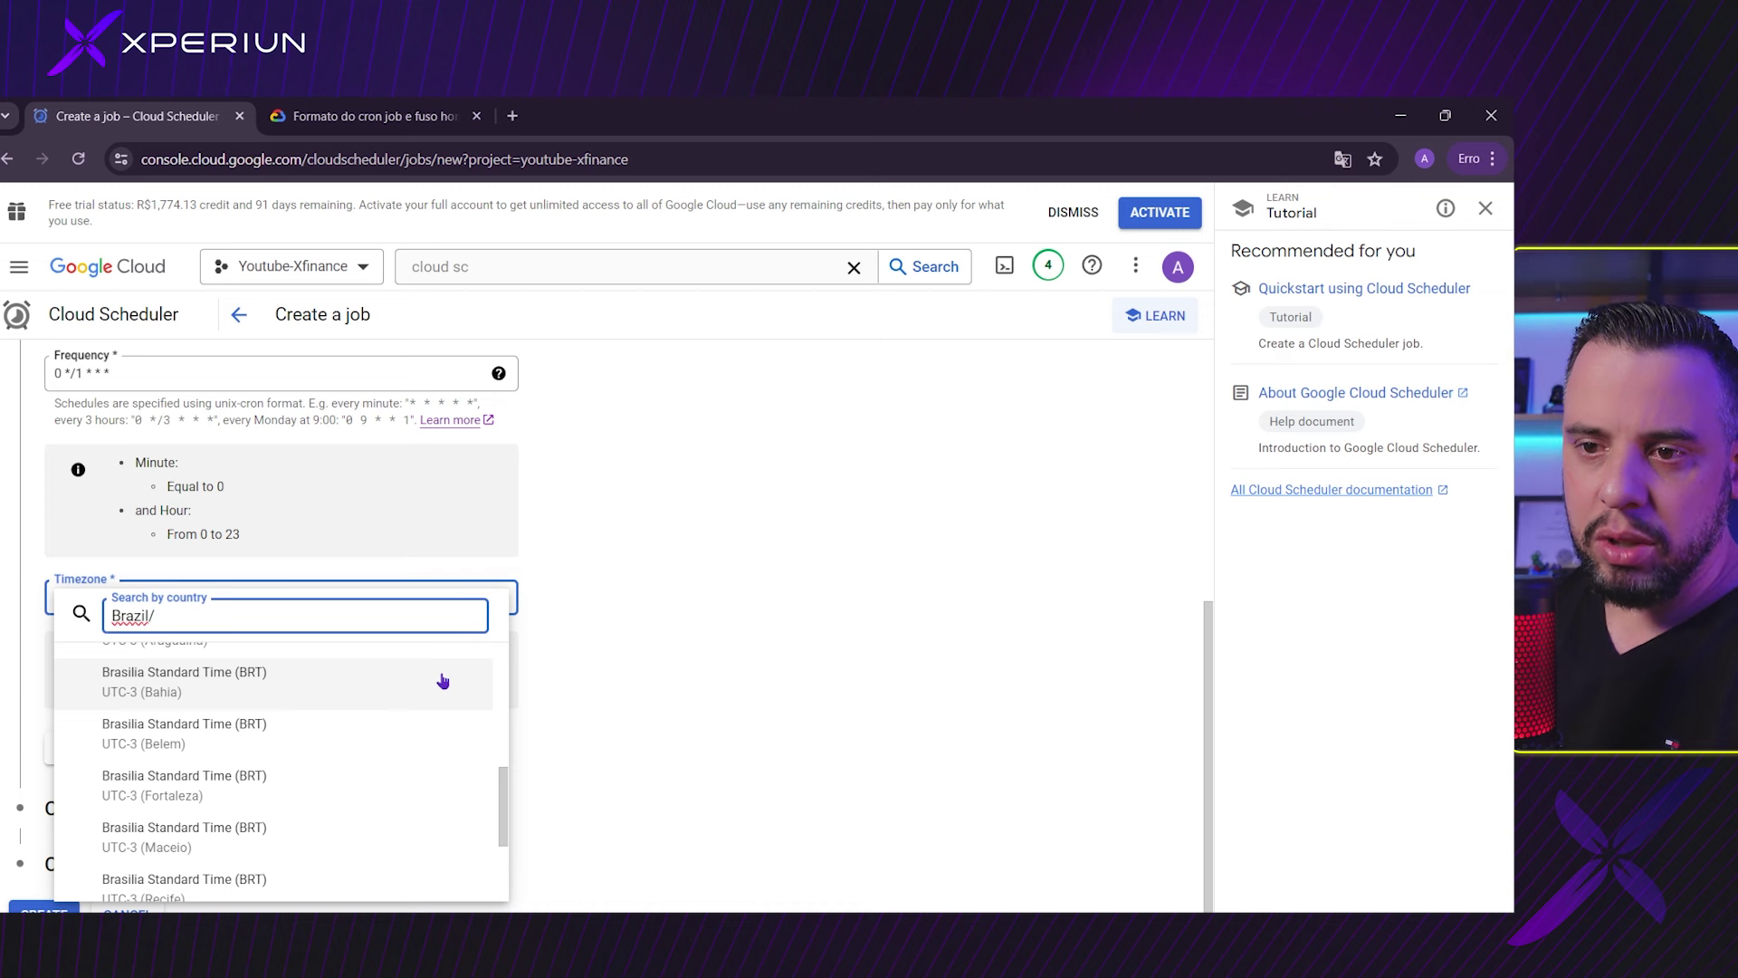
scroll(471, 752, down, 2)
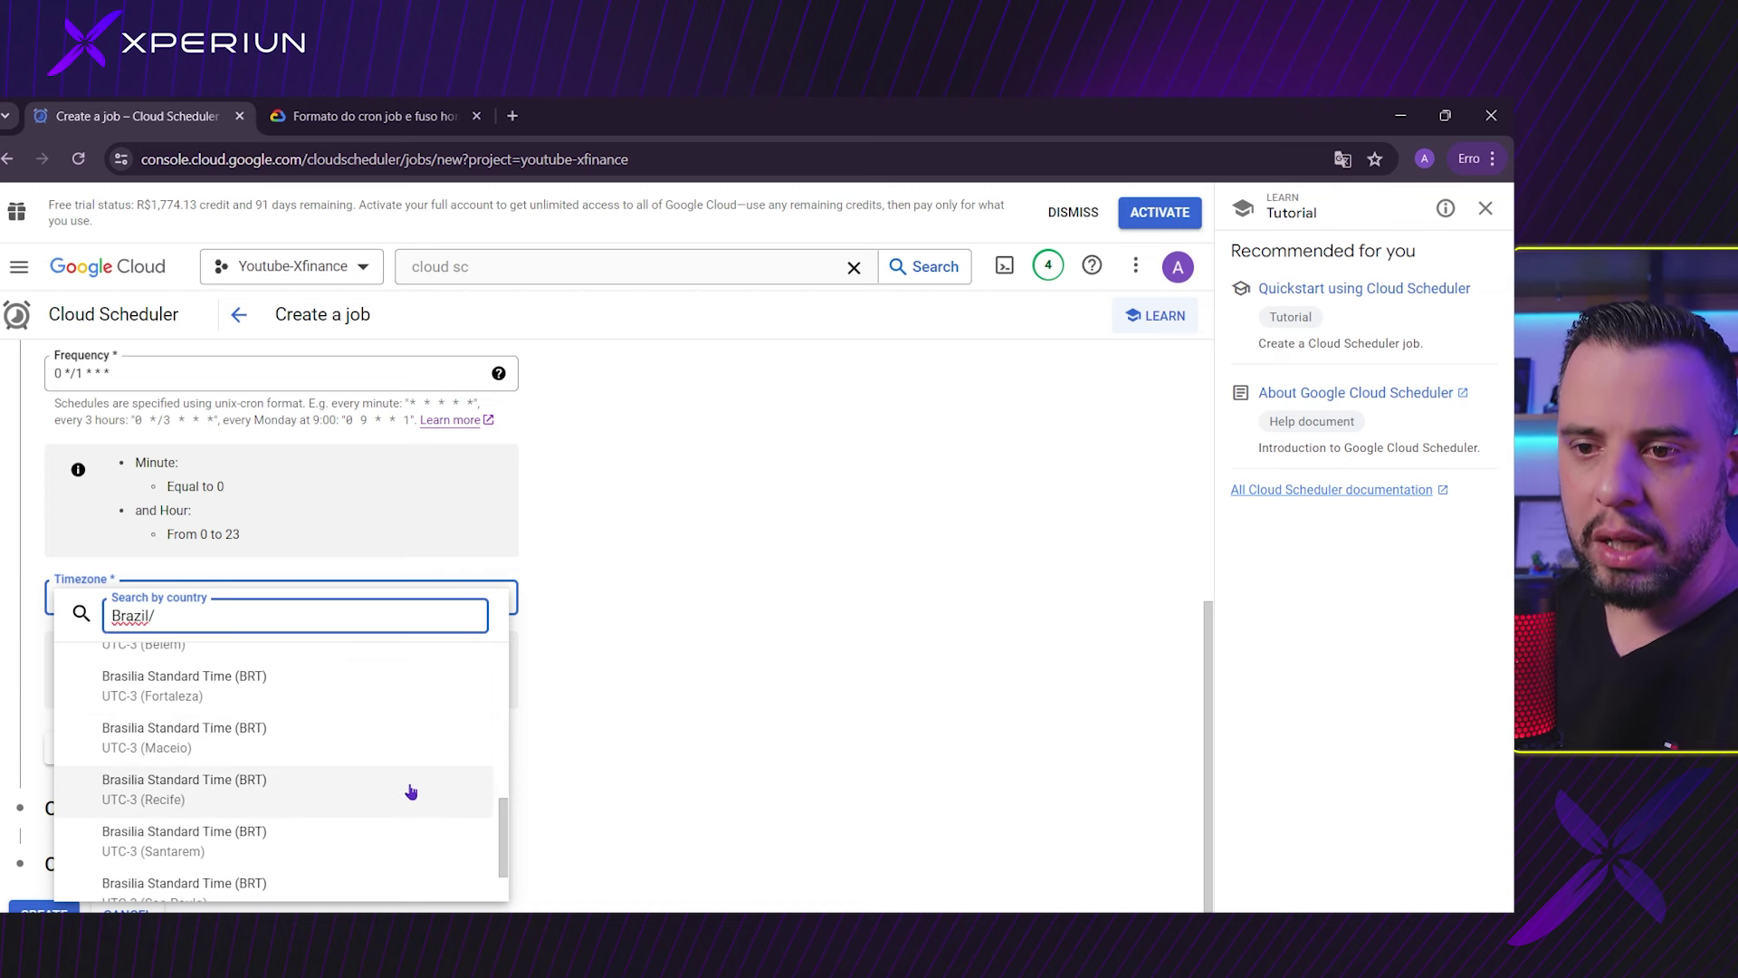
key(Up)
key(Up)
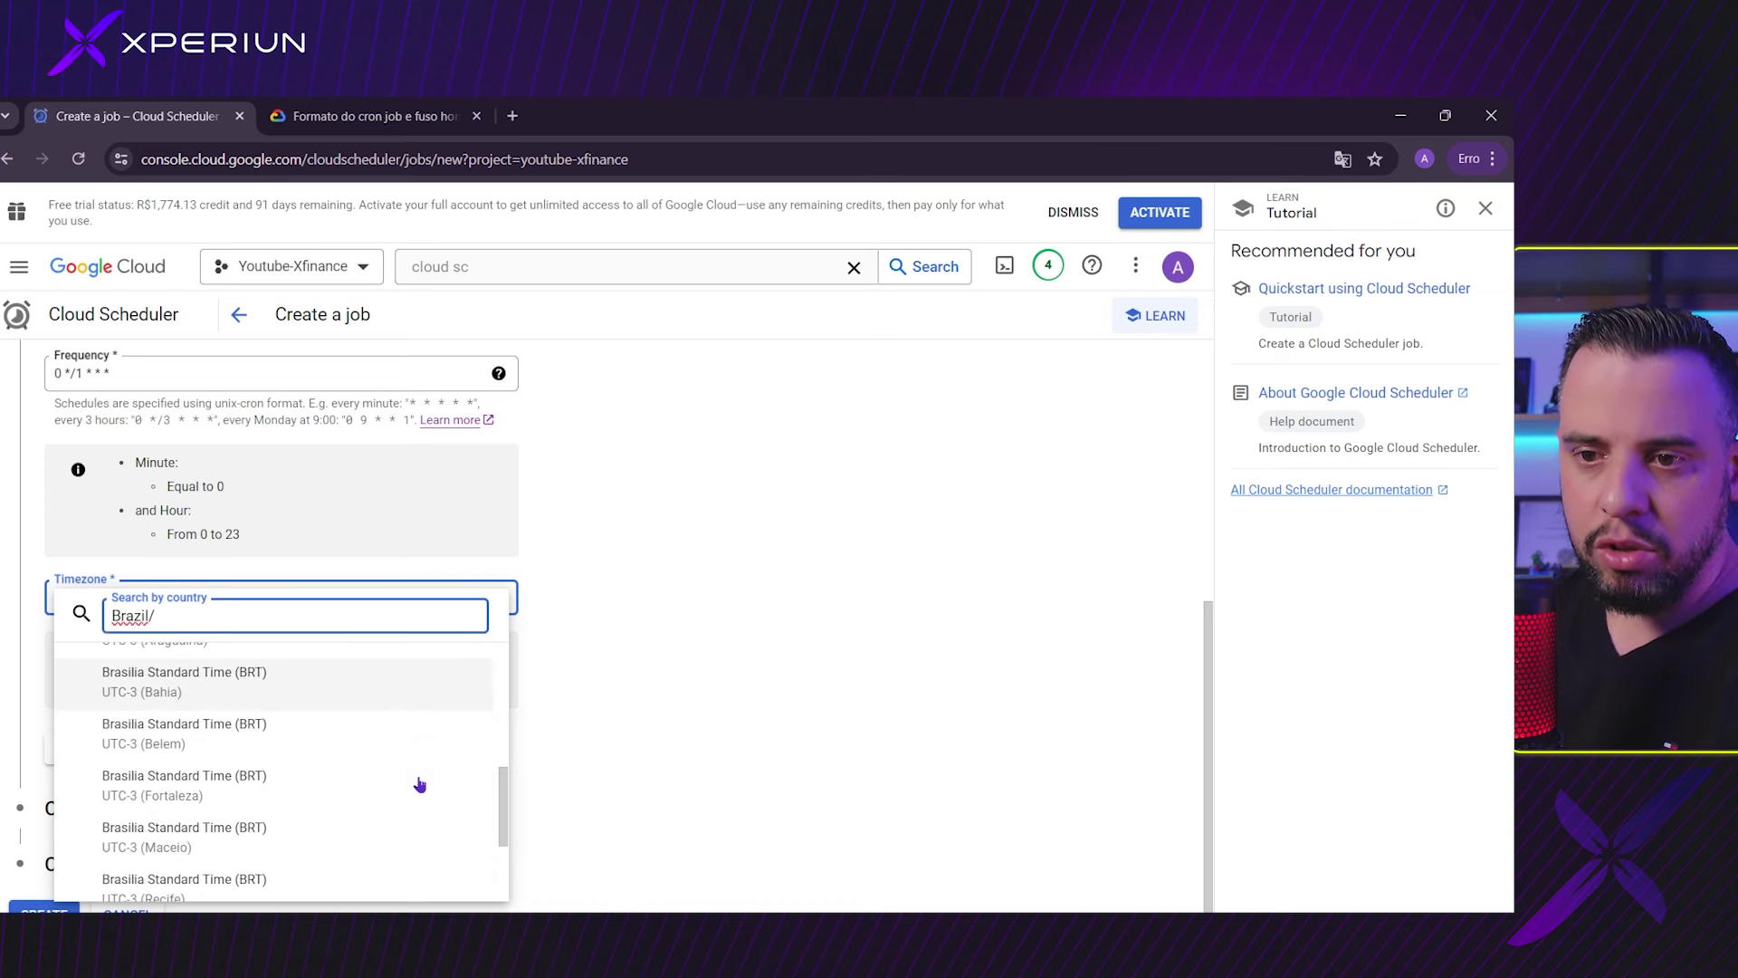
scroll(419, 784, down, 2)
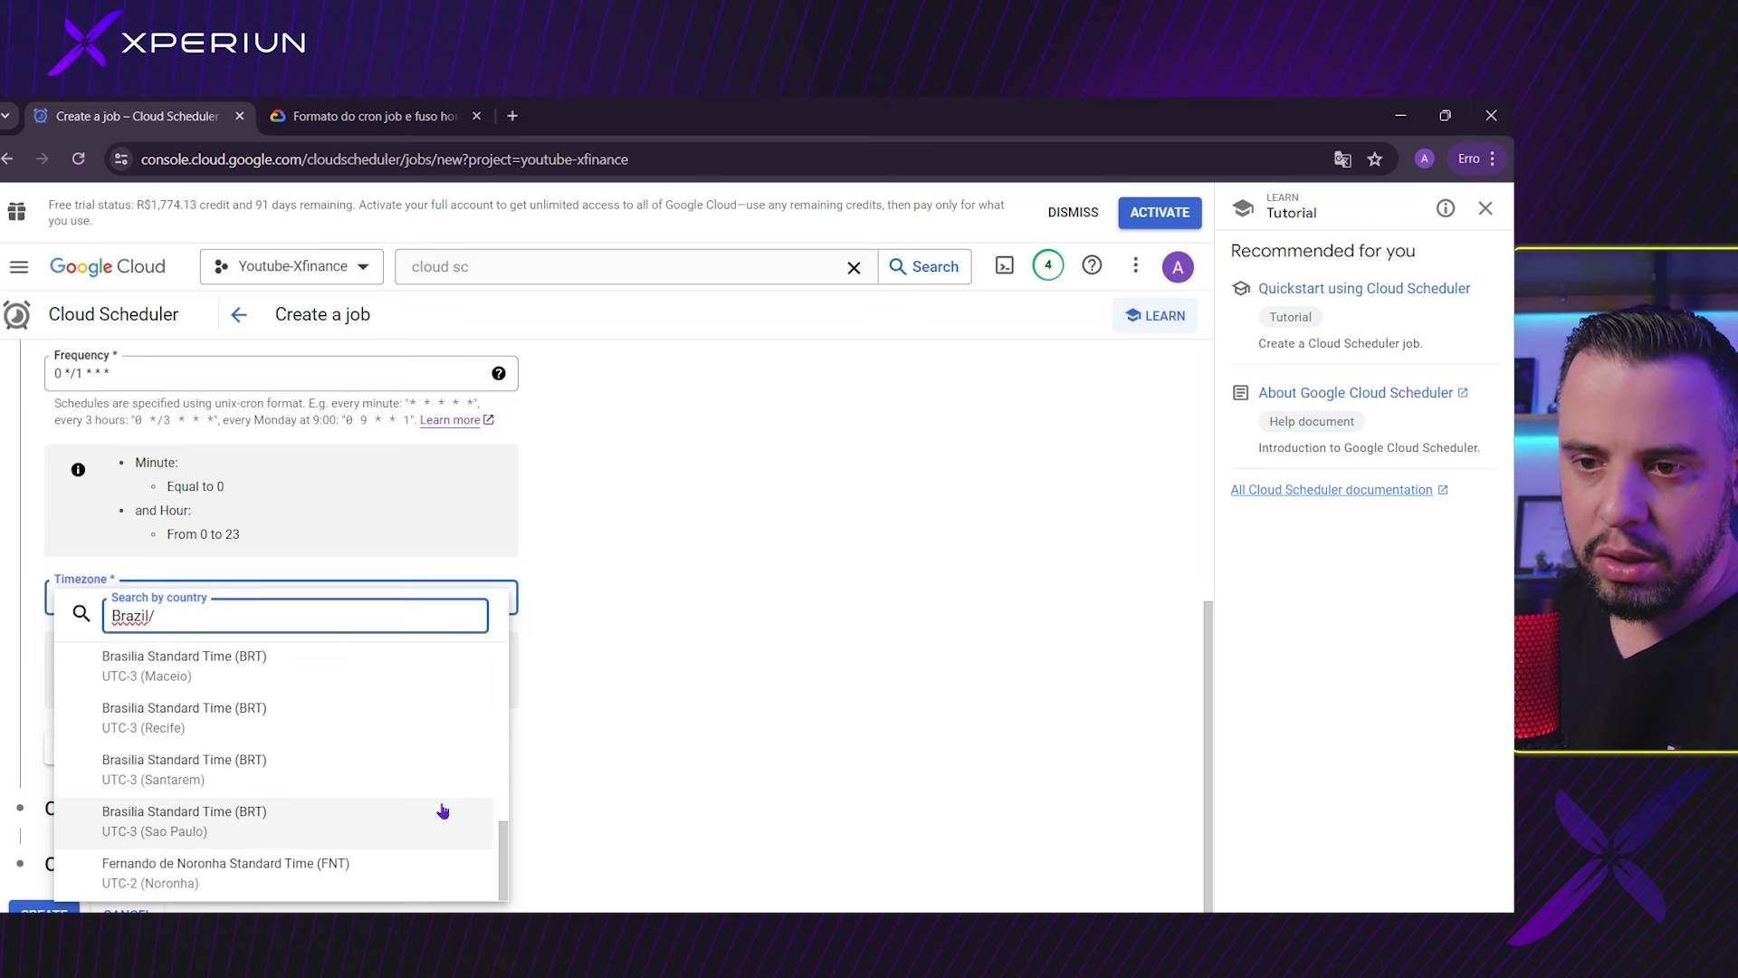
scroll(377, 750, up, 3)
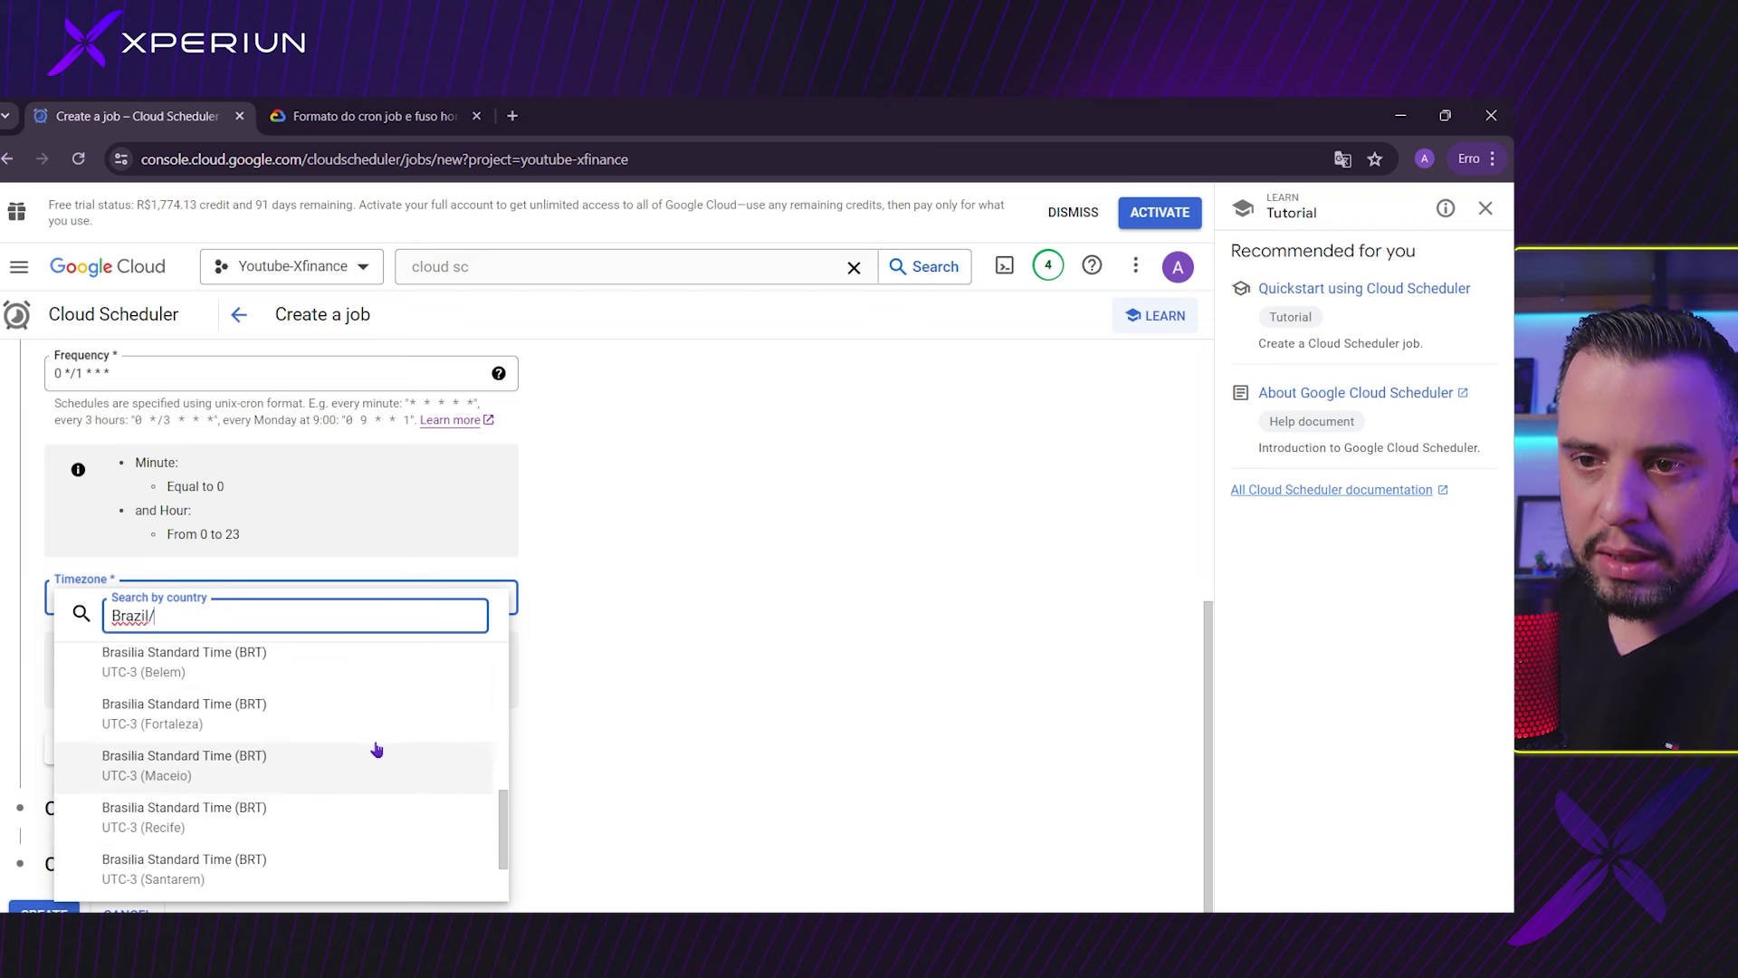
scroll(367, 761, up, 5)
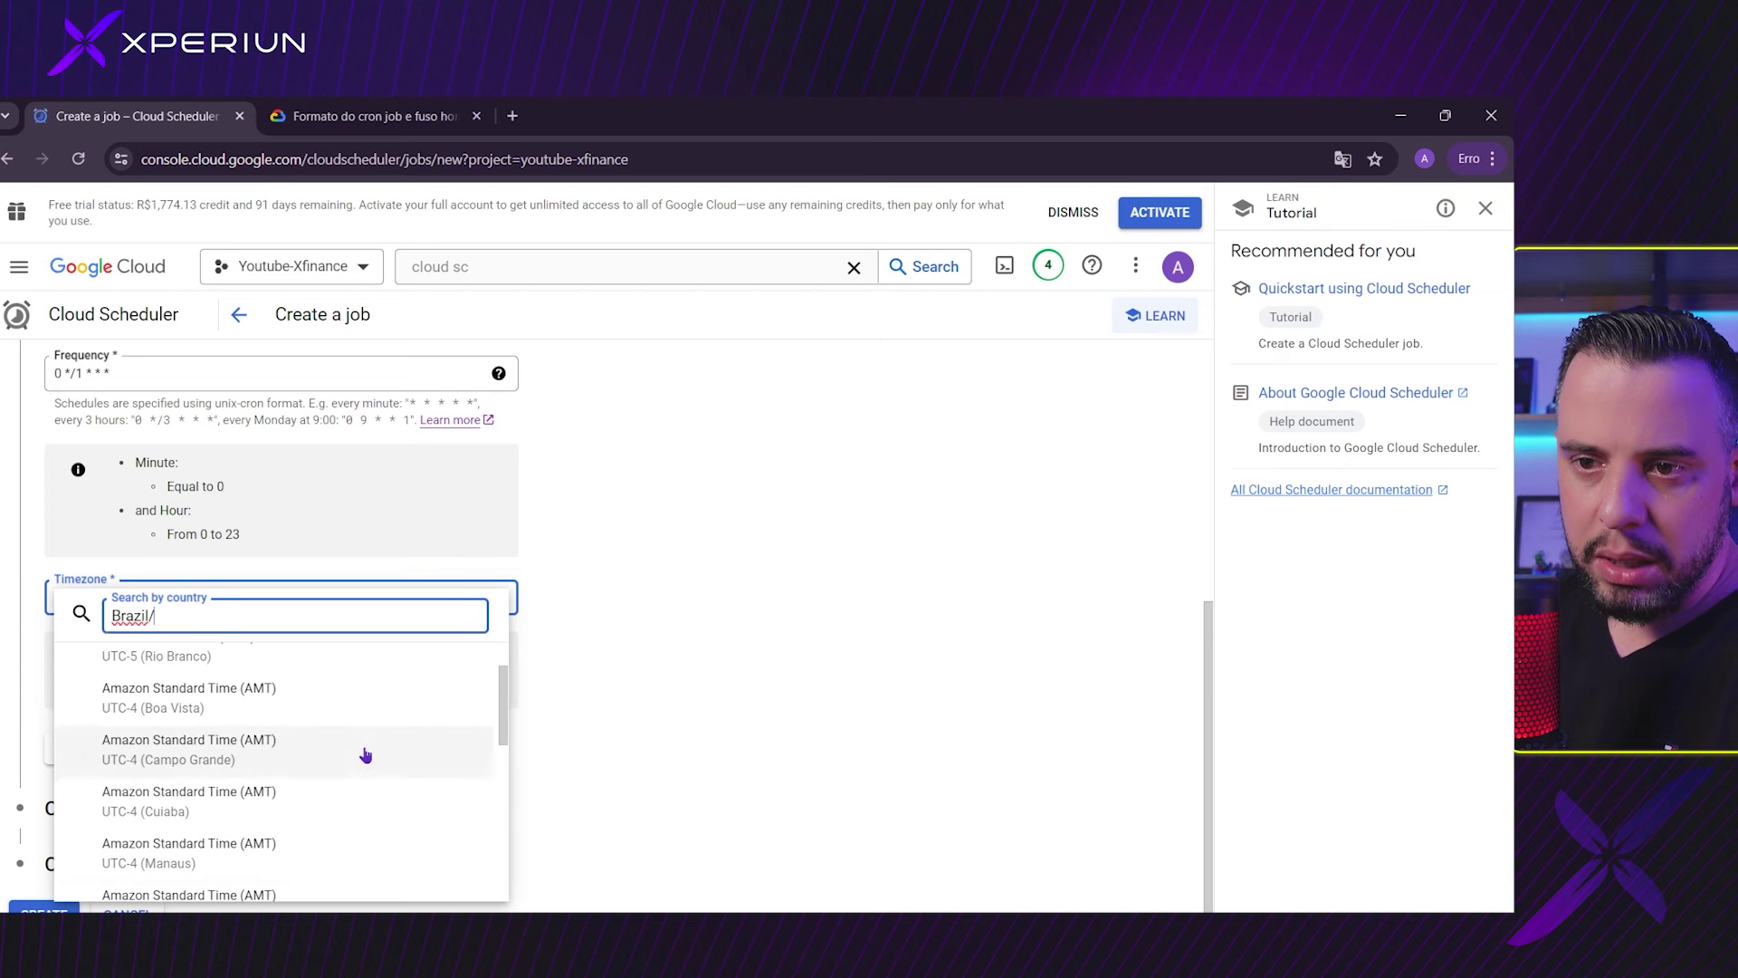
scroll(366, 753, down, 6)
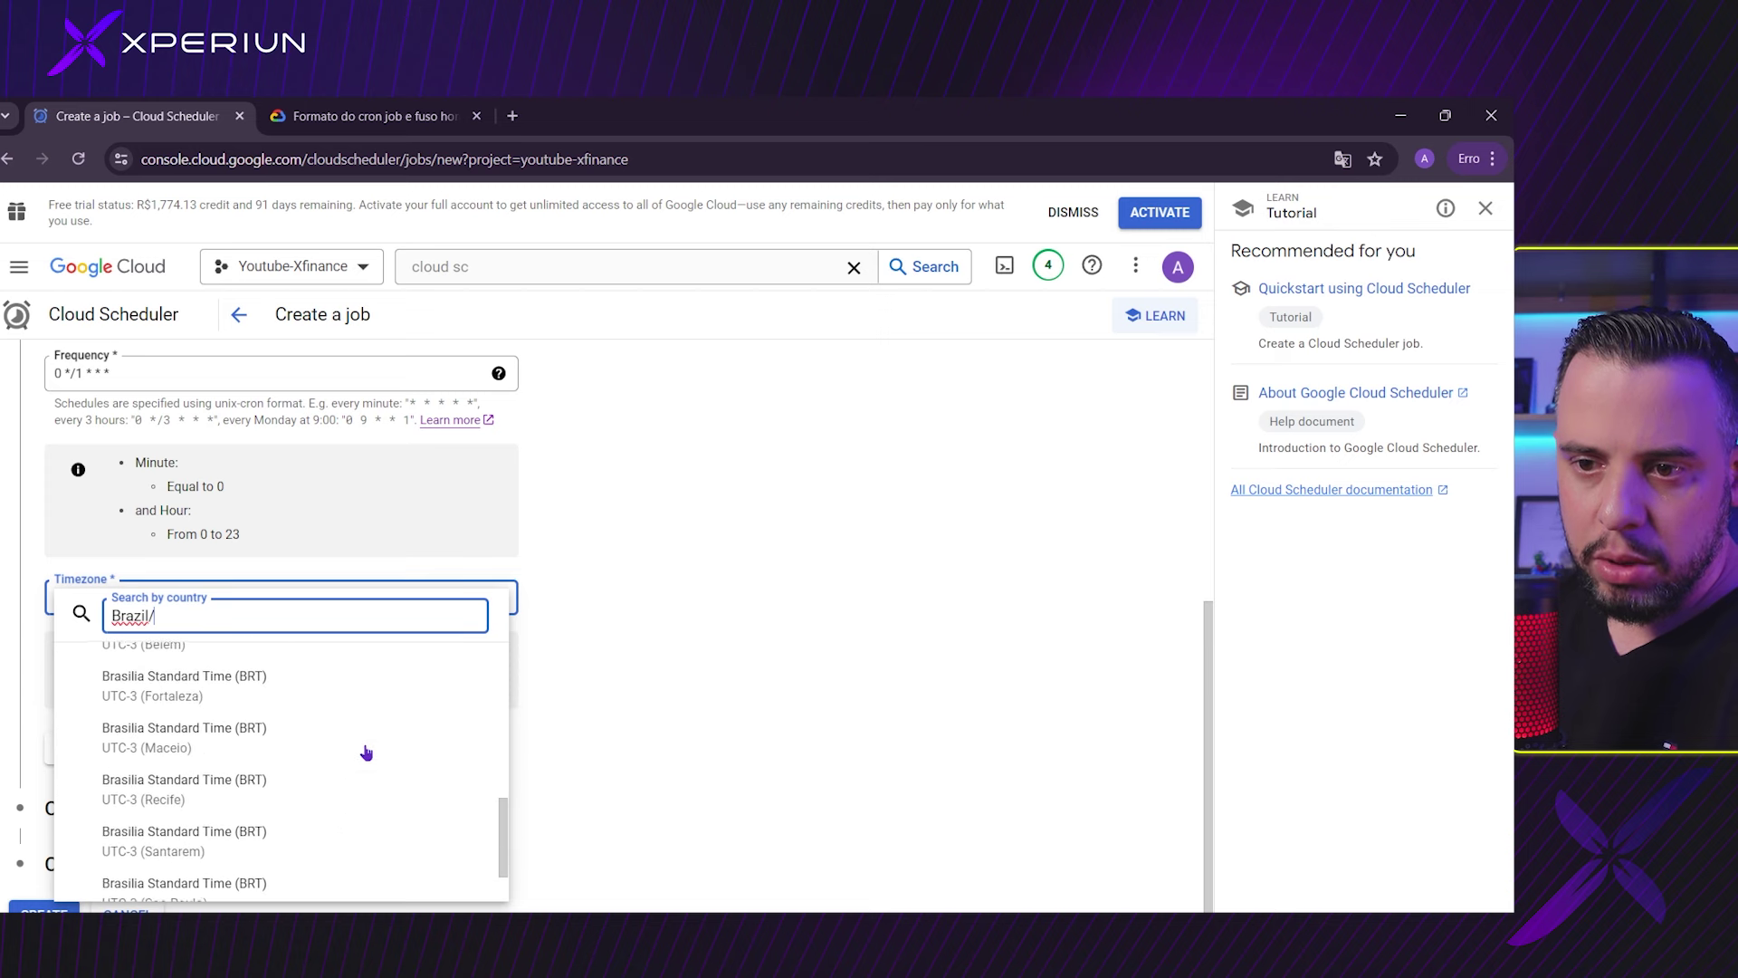
click(308, 819)
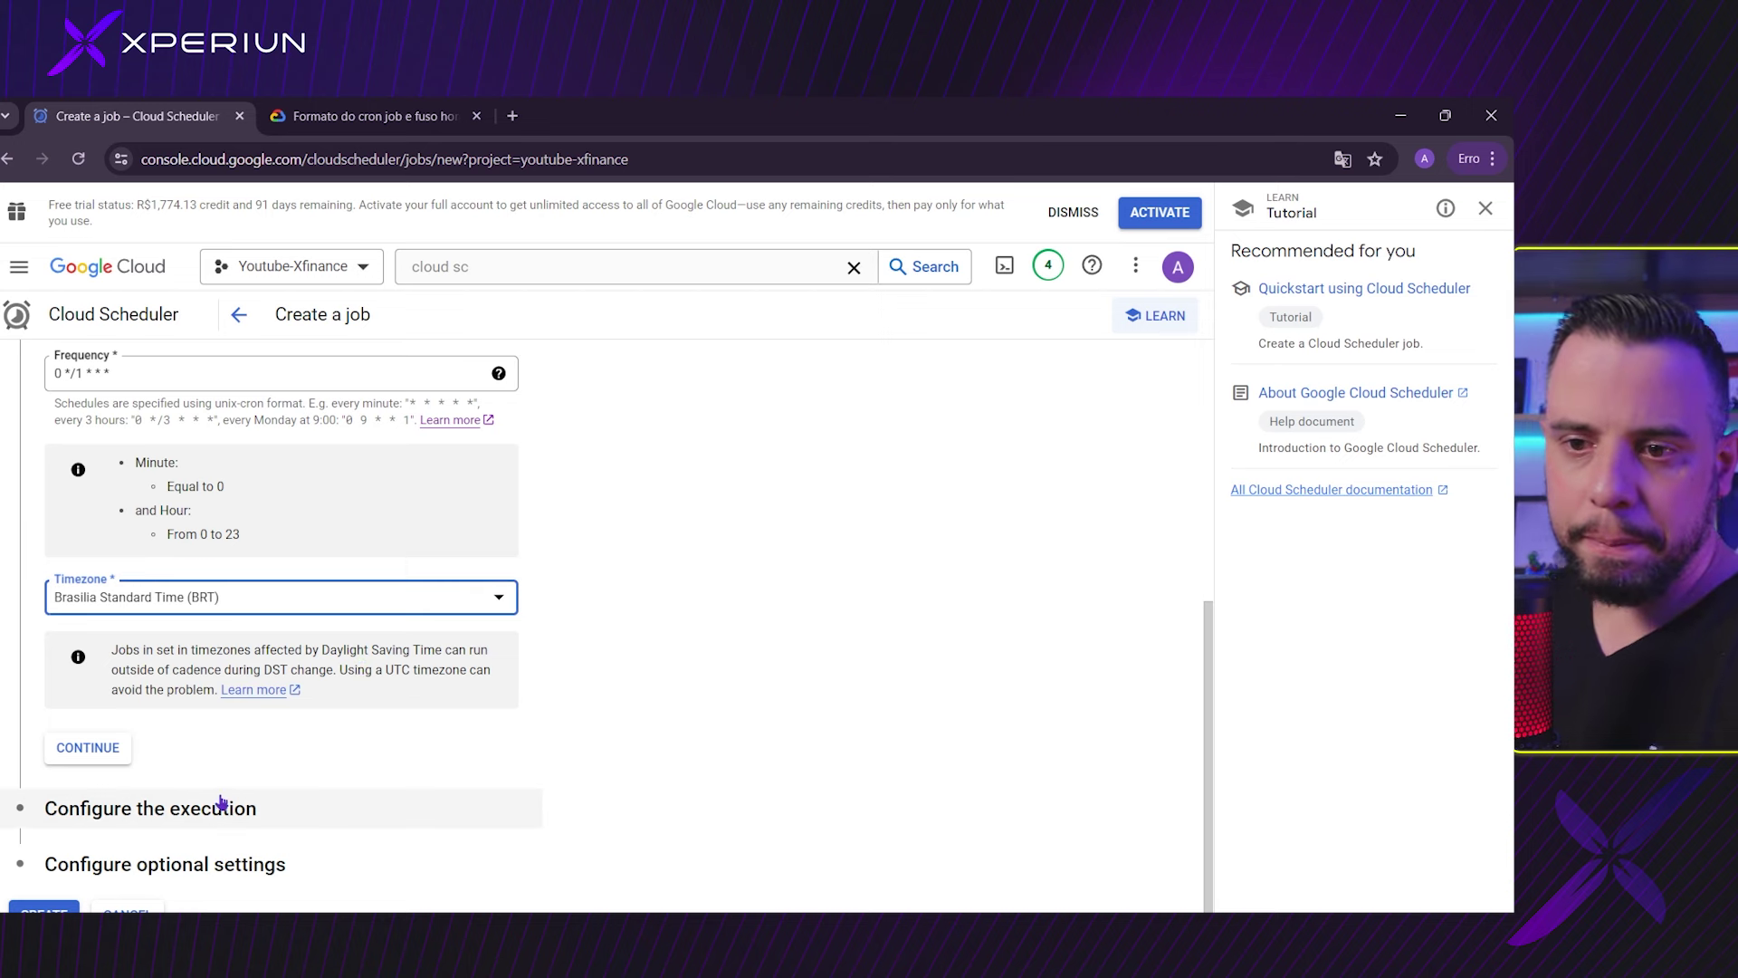
Step: Open the job's execution configuration and set the target type to HTTP
click(272, 806)
scroll(500, 676, down, 1)
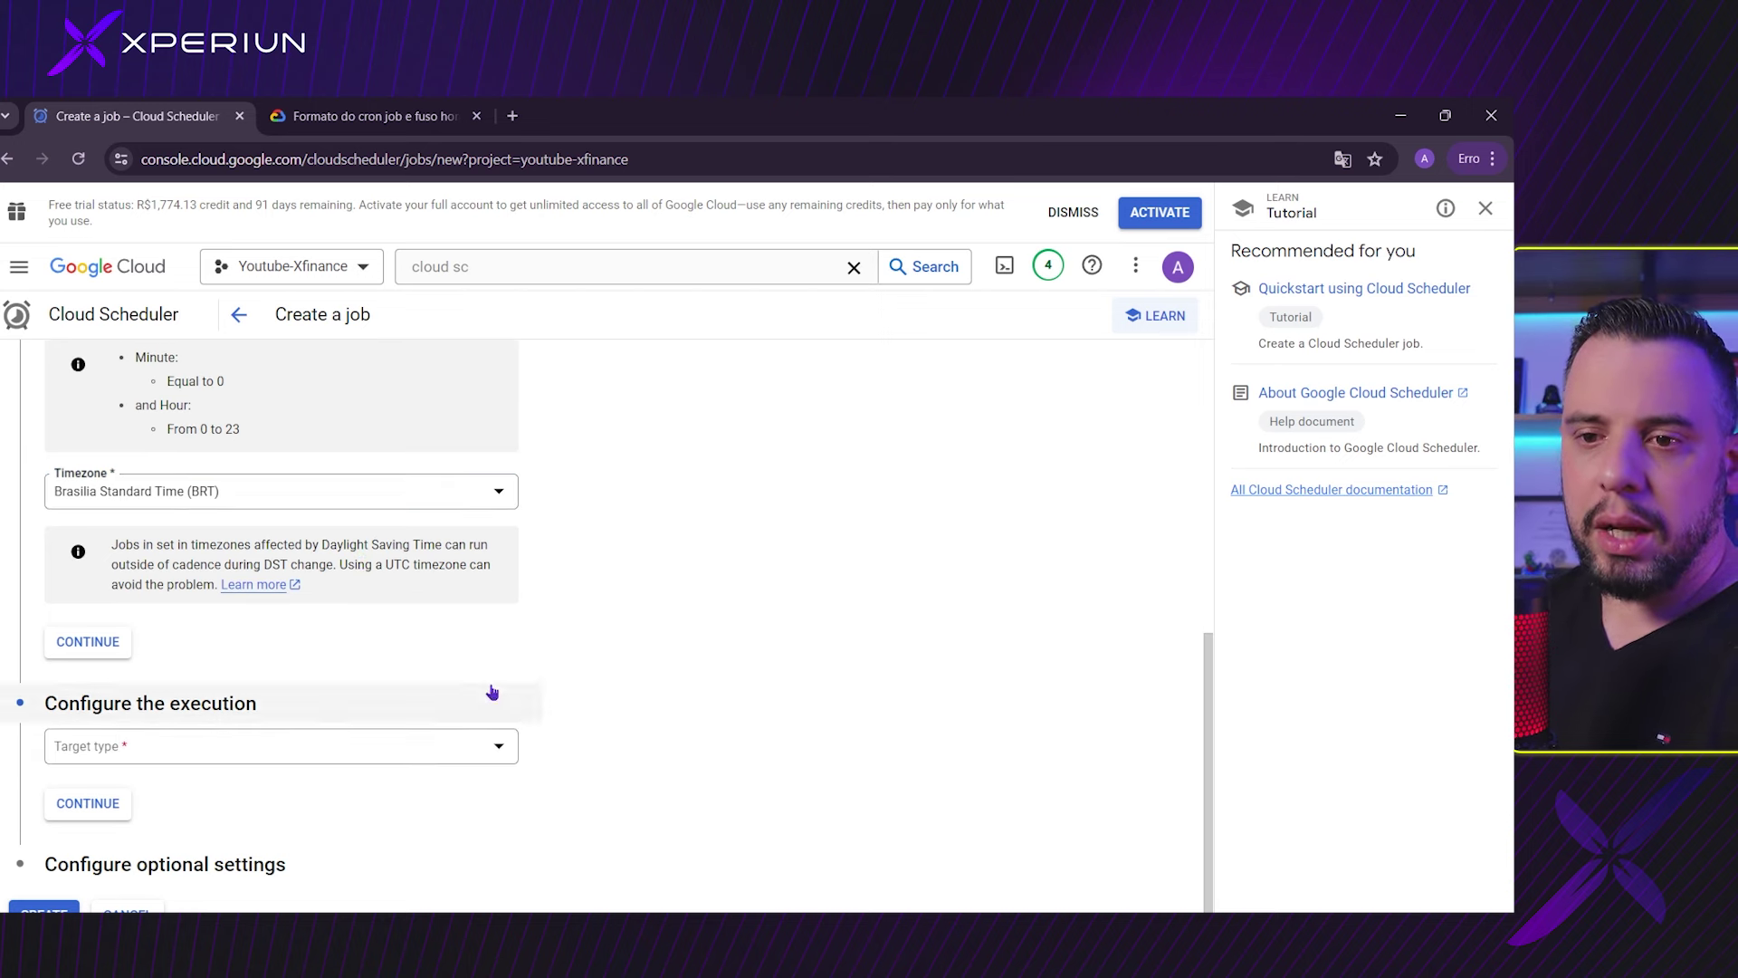
click(286, 744)
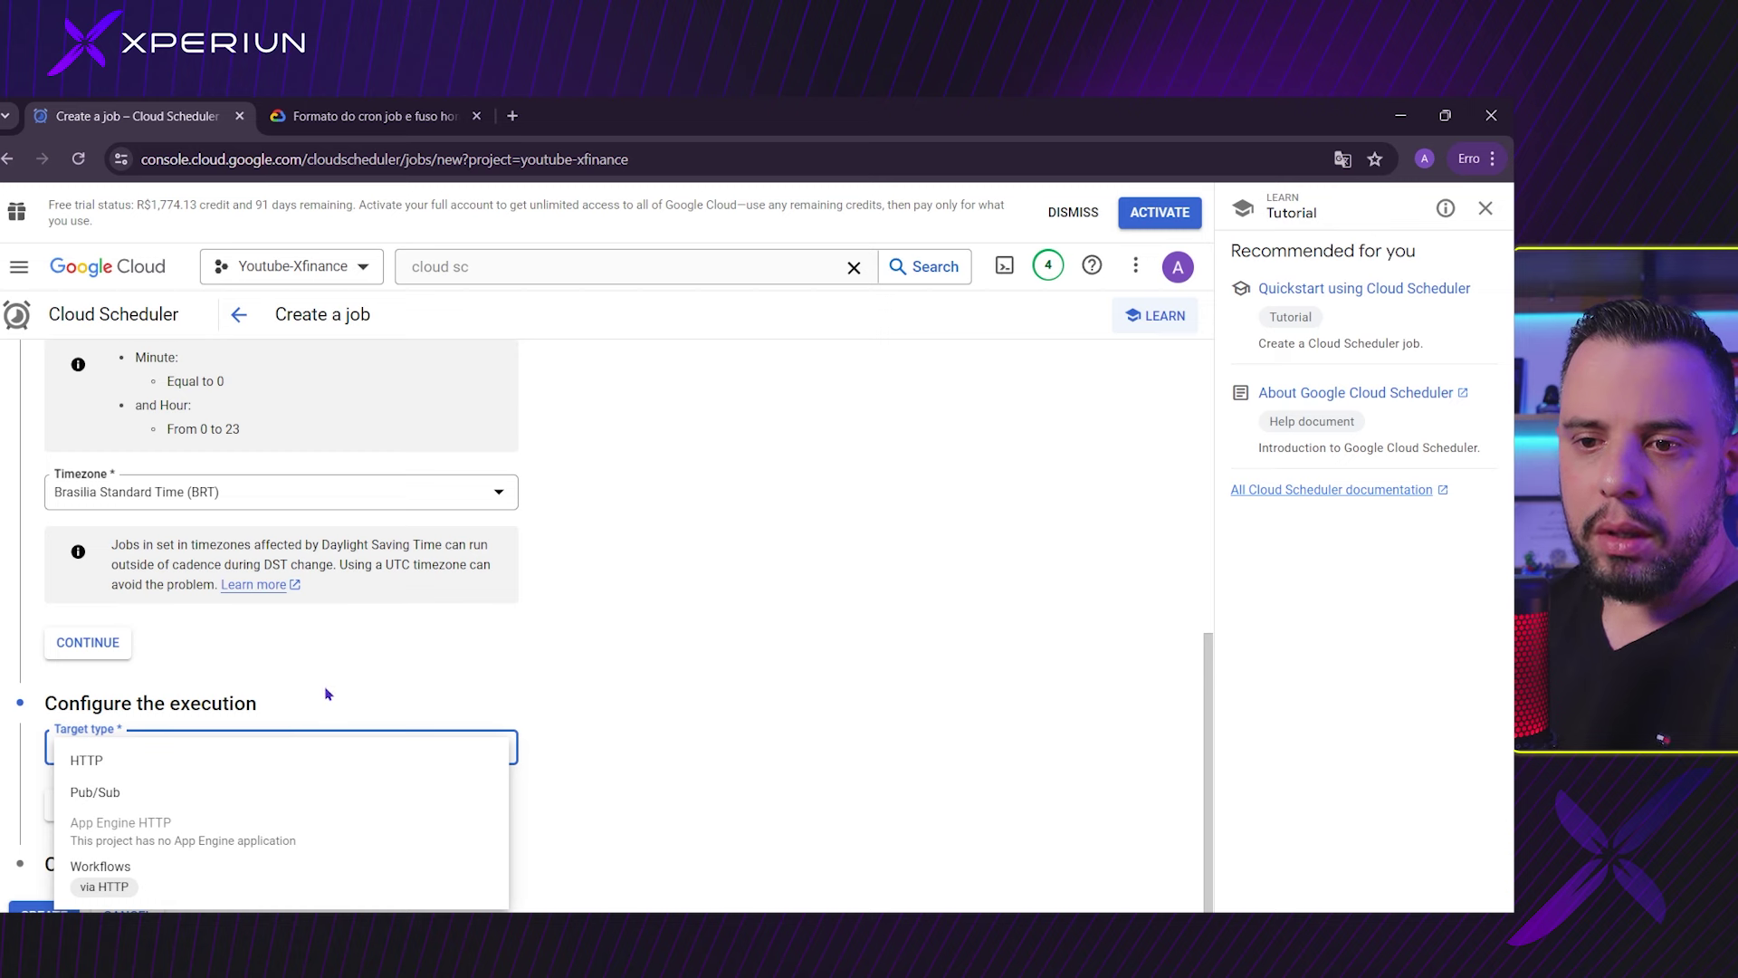
click(363, 766)
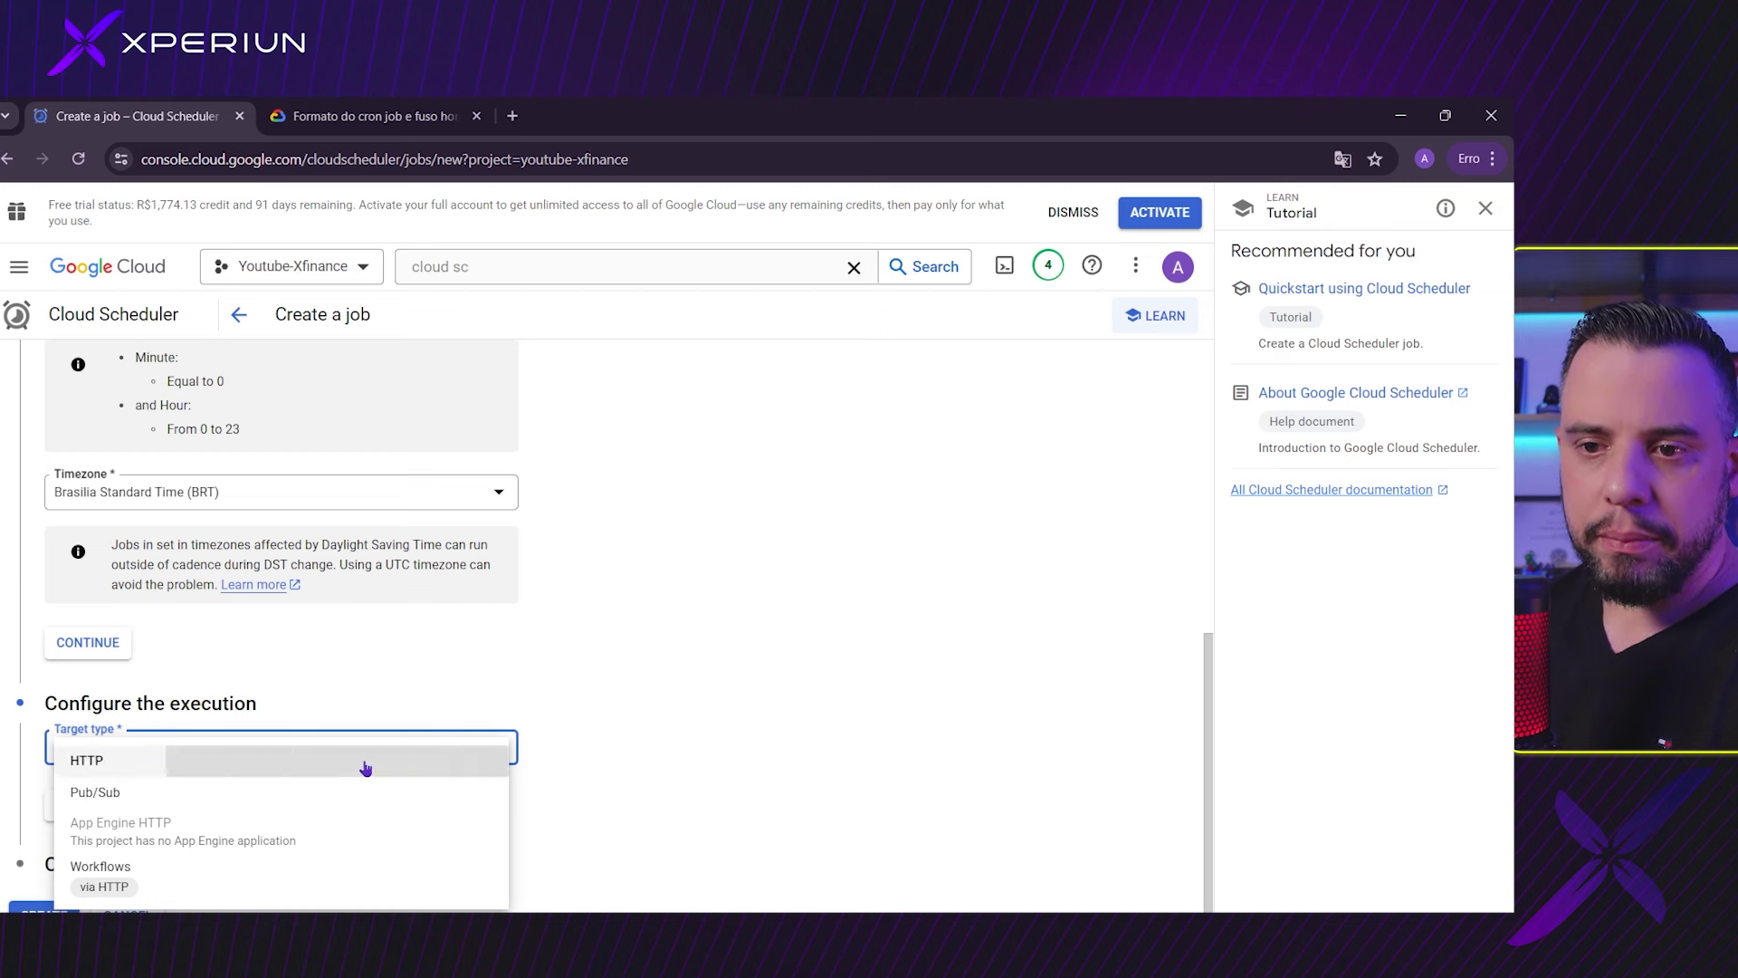
scroll(675, 716, down, 2)
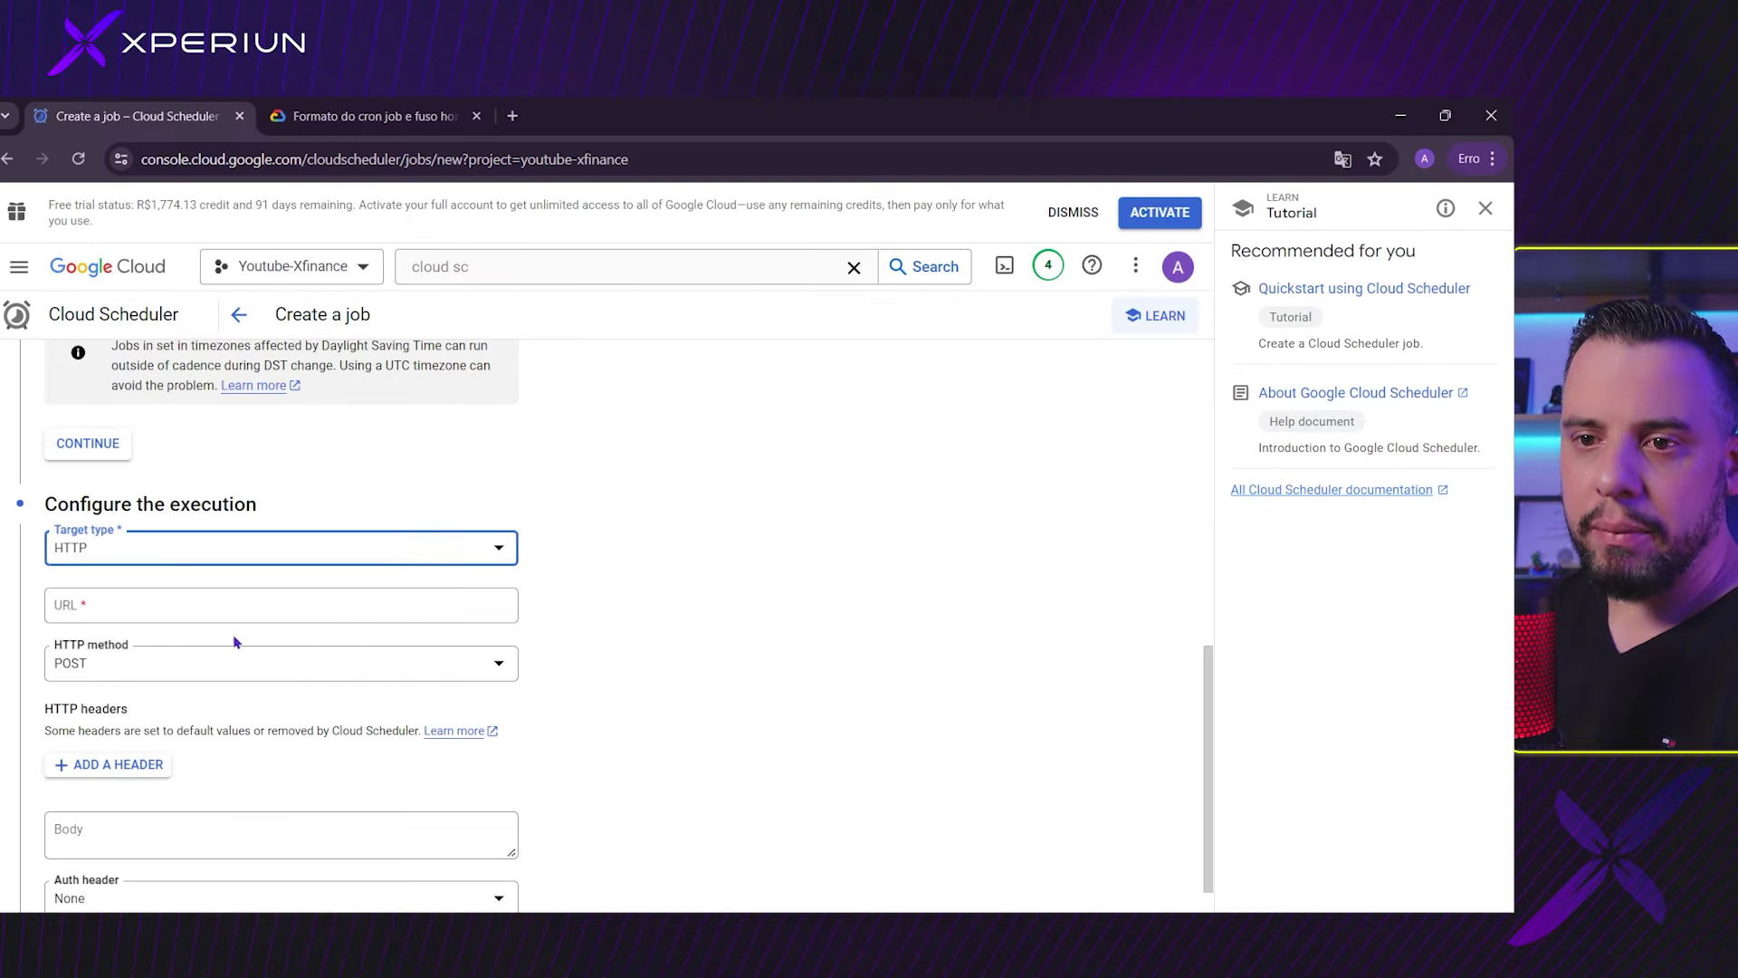
Step: Copy the Xfinance function's URL from its Cloud Functions details page and paste it as the scheduler job's target URL
click(106, 601)
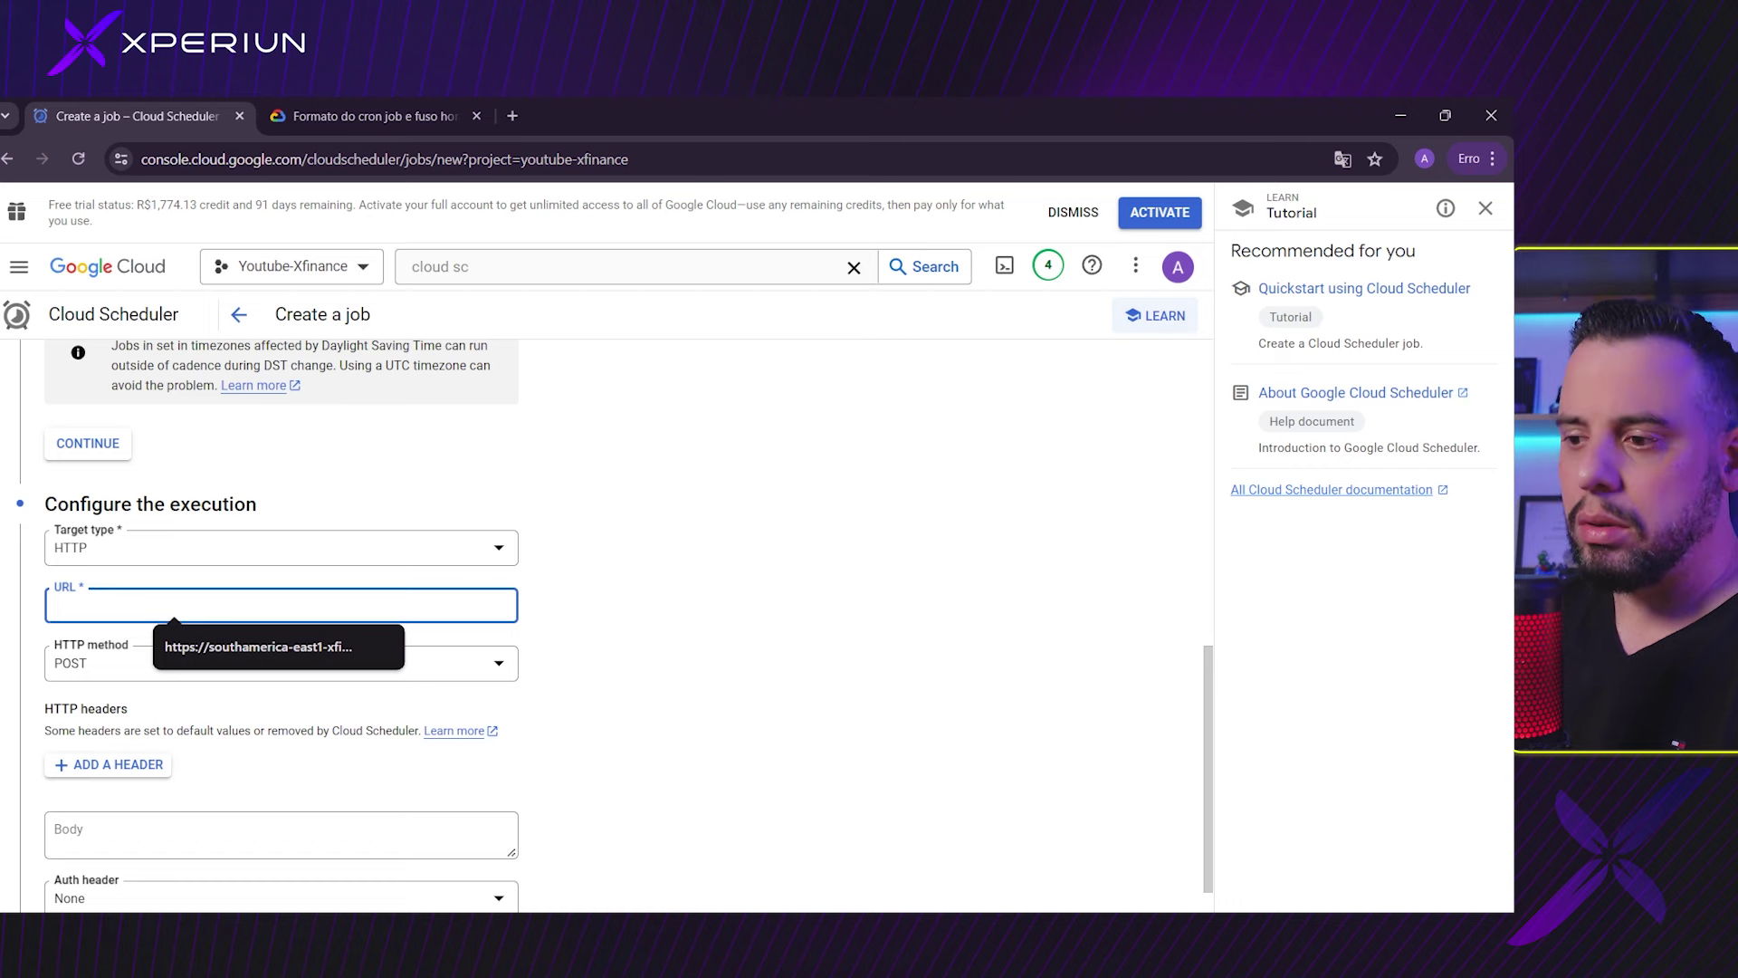
mouse_move(1055, 942)
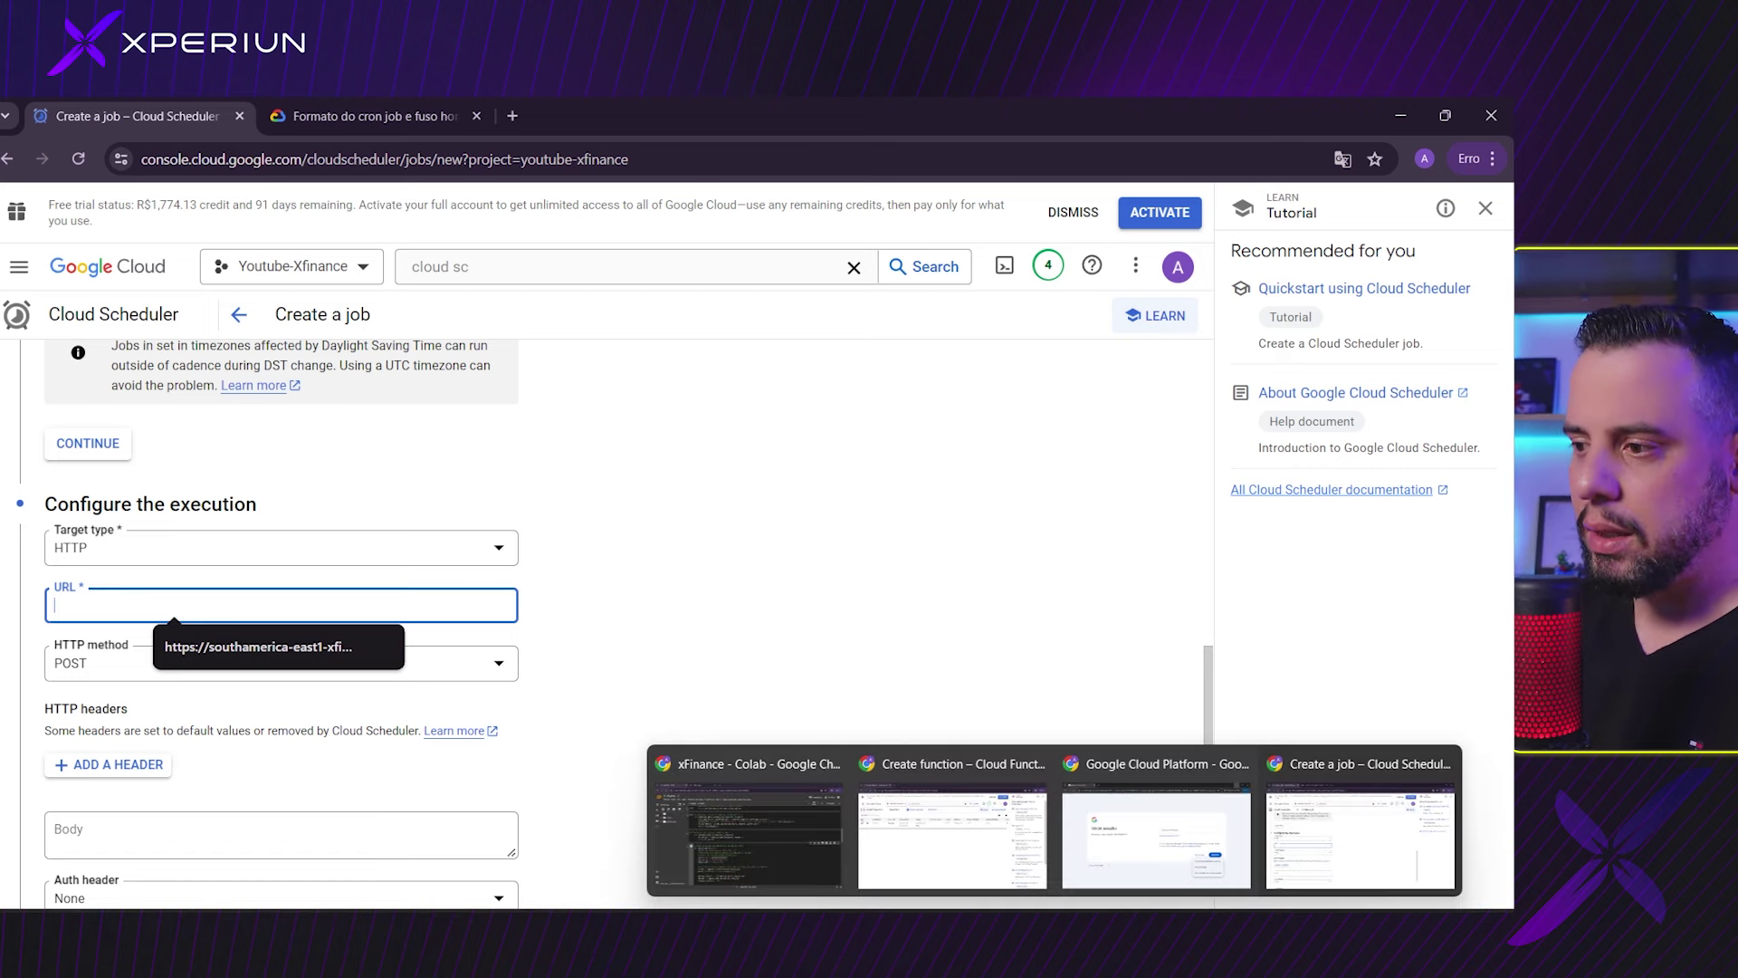
click(953, 835)
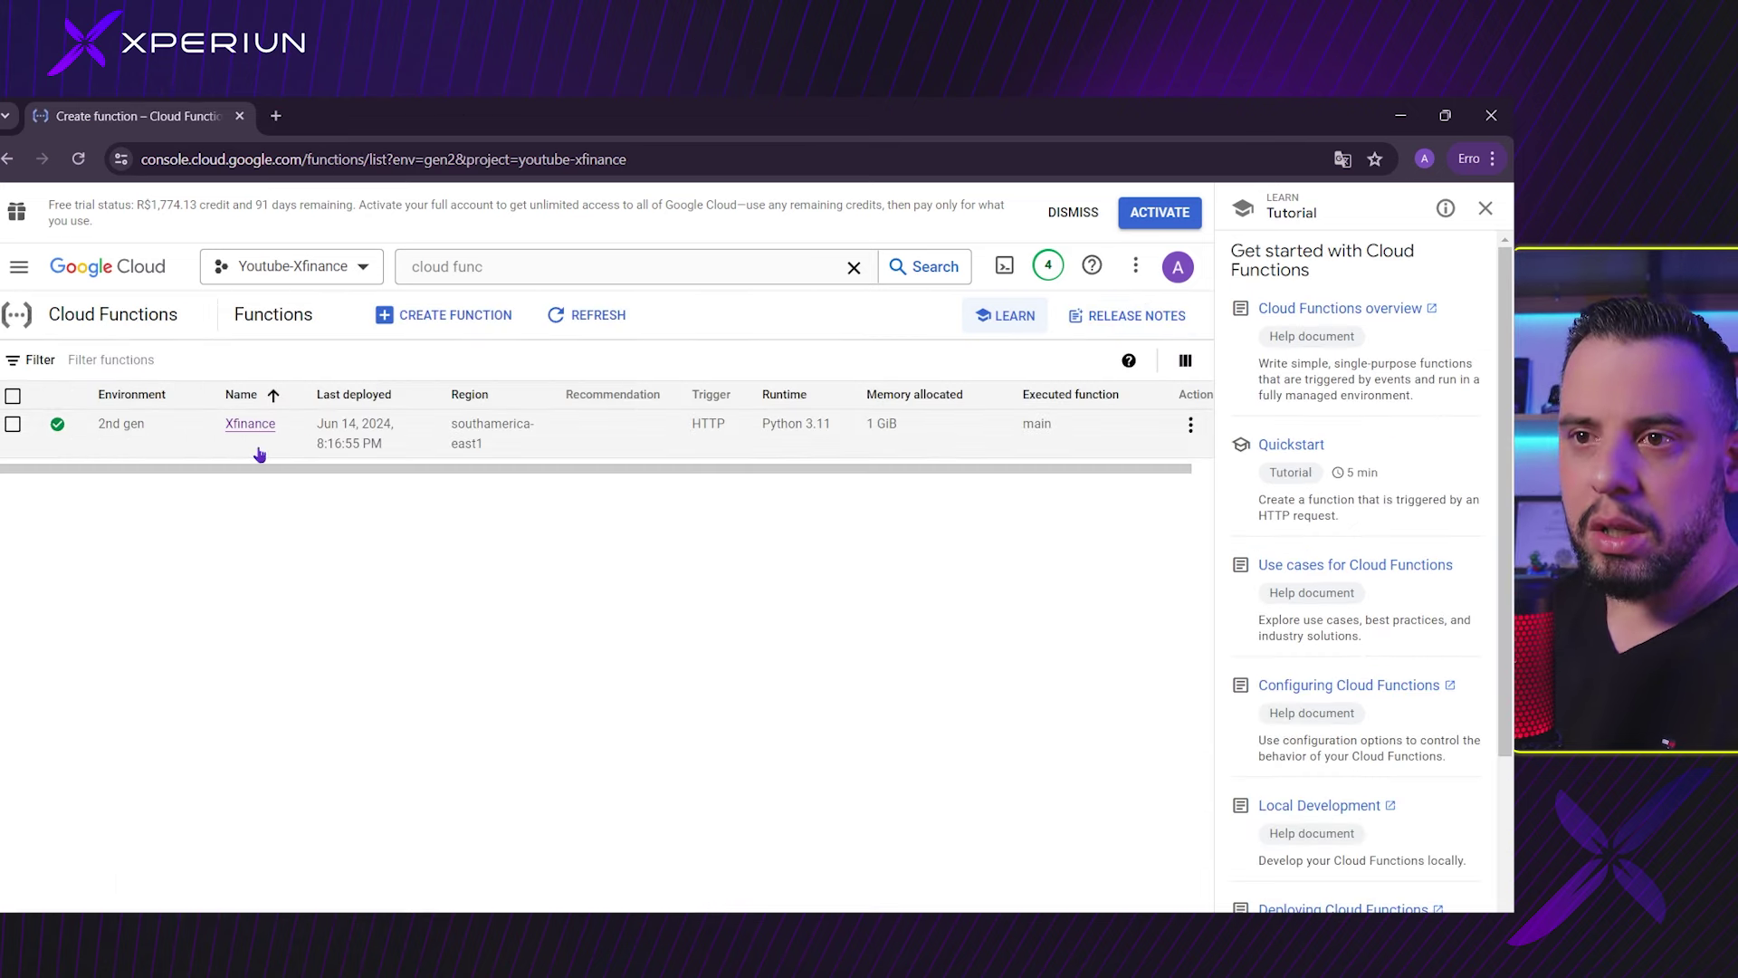
click(245, 428)
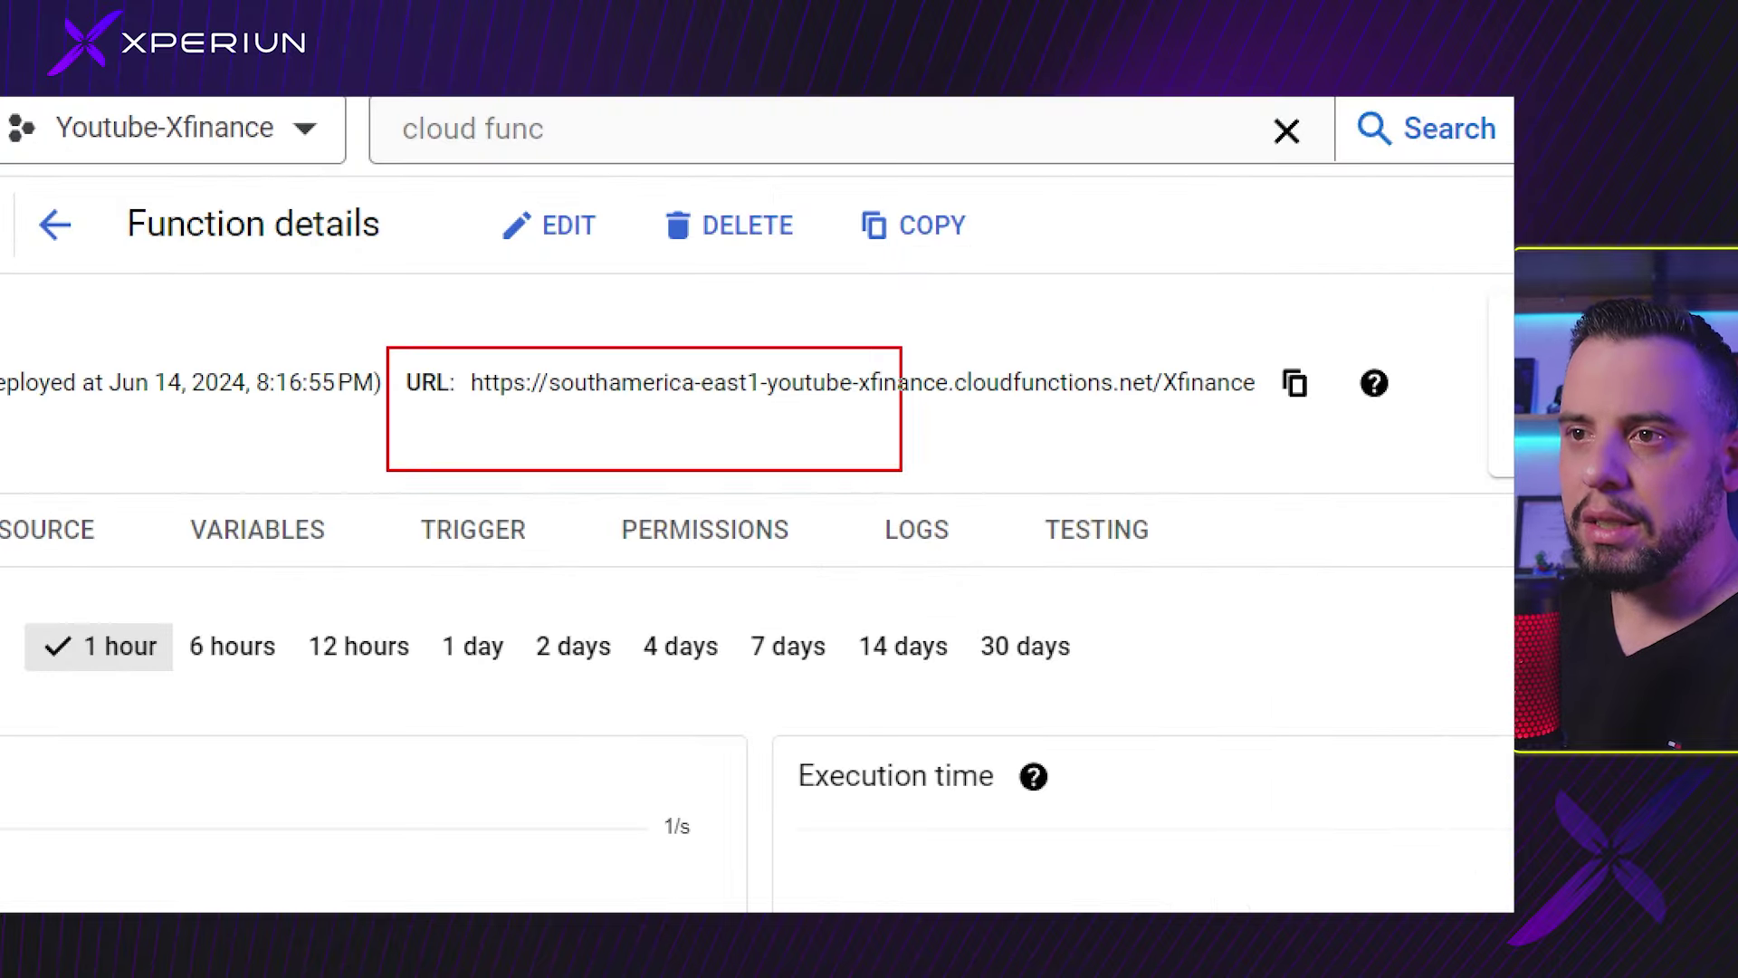
click(1374, 383)
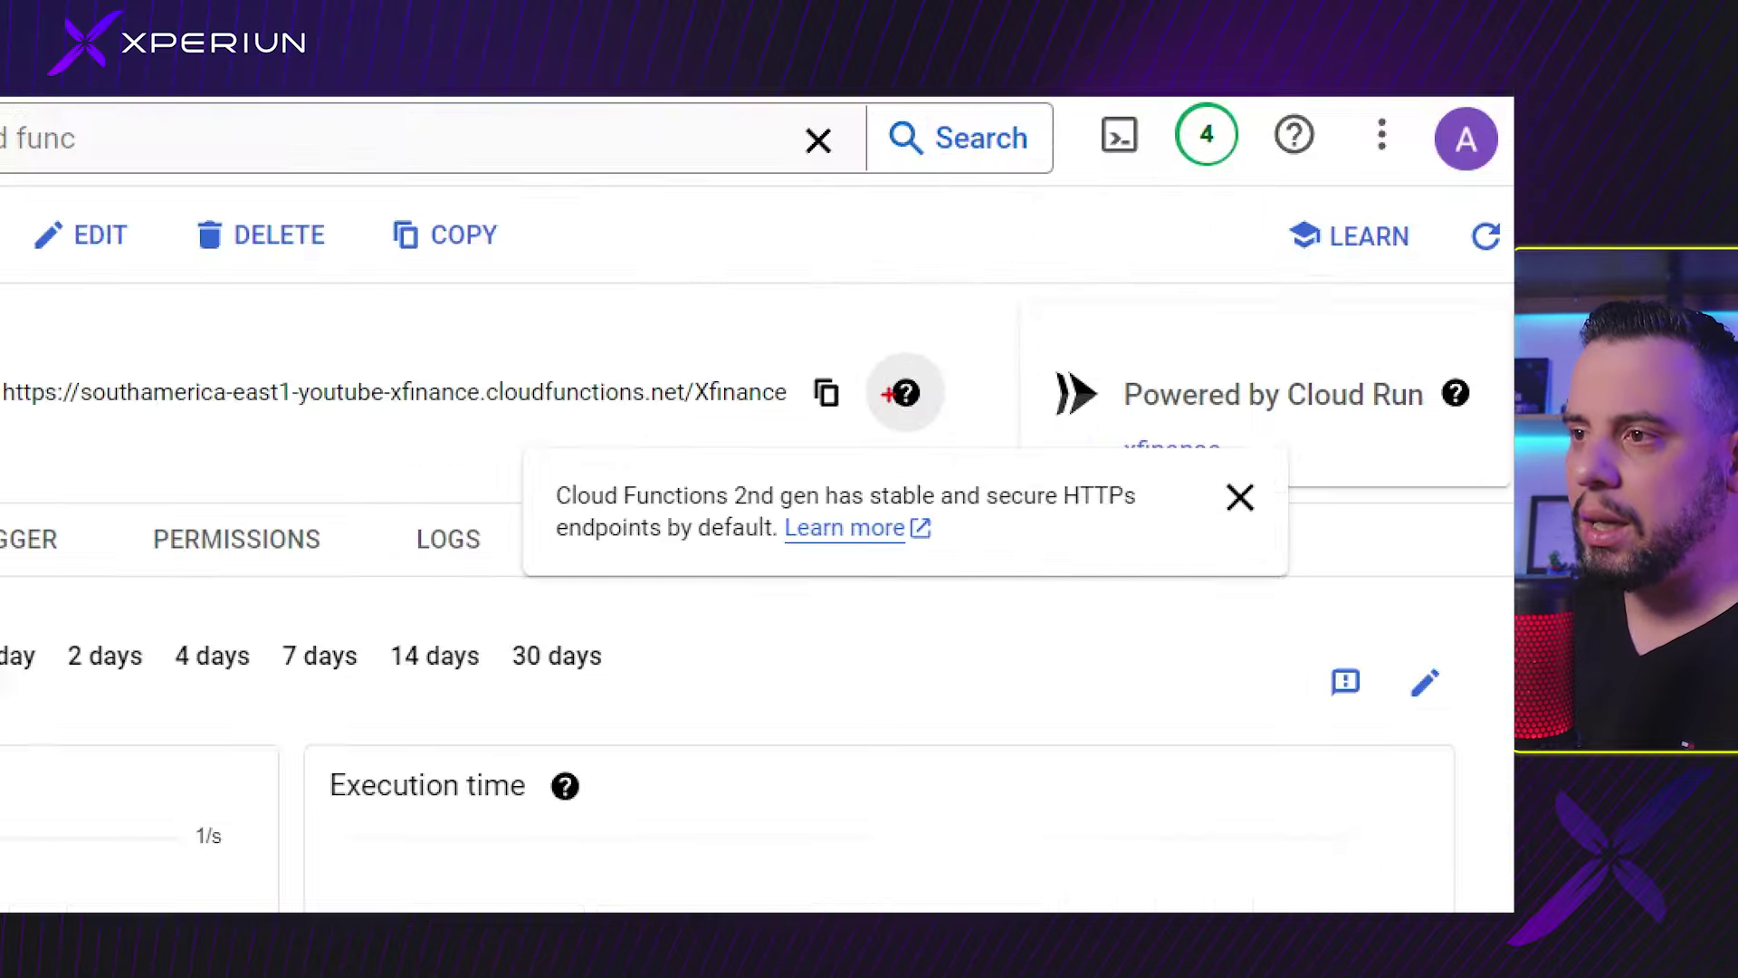
click(850, 392)
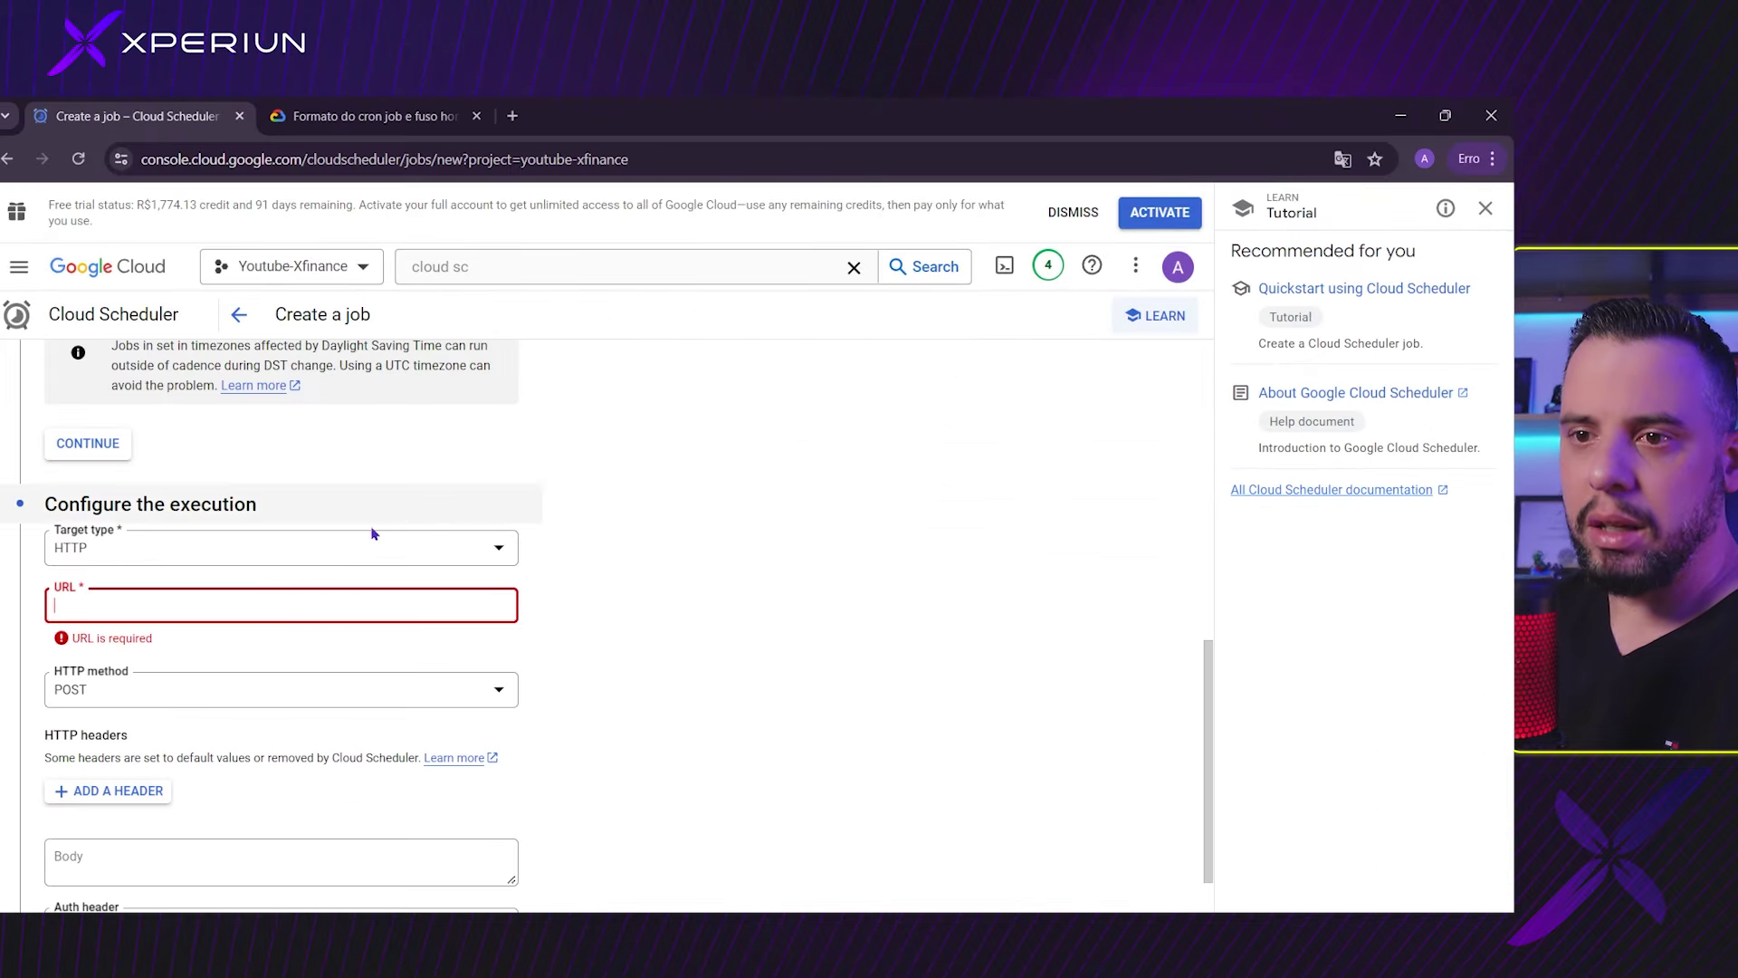
click(95, 606)
key(ctrl+v)
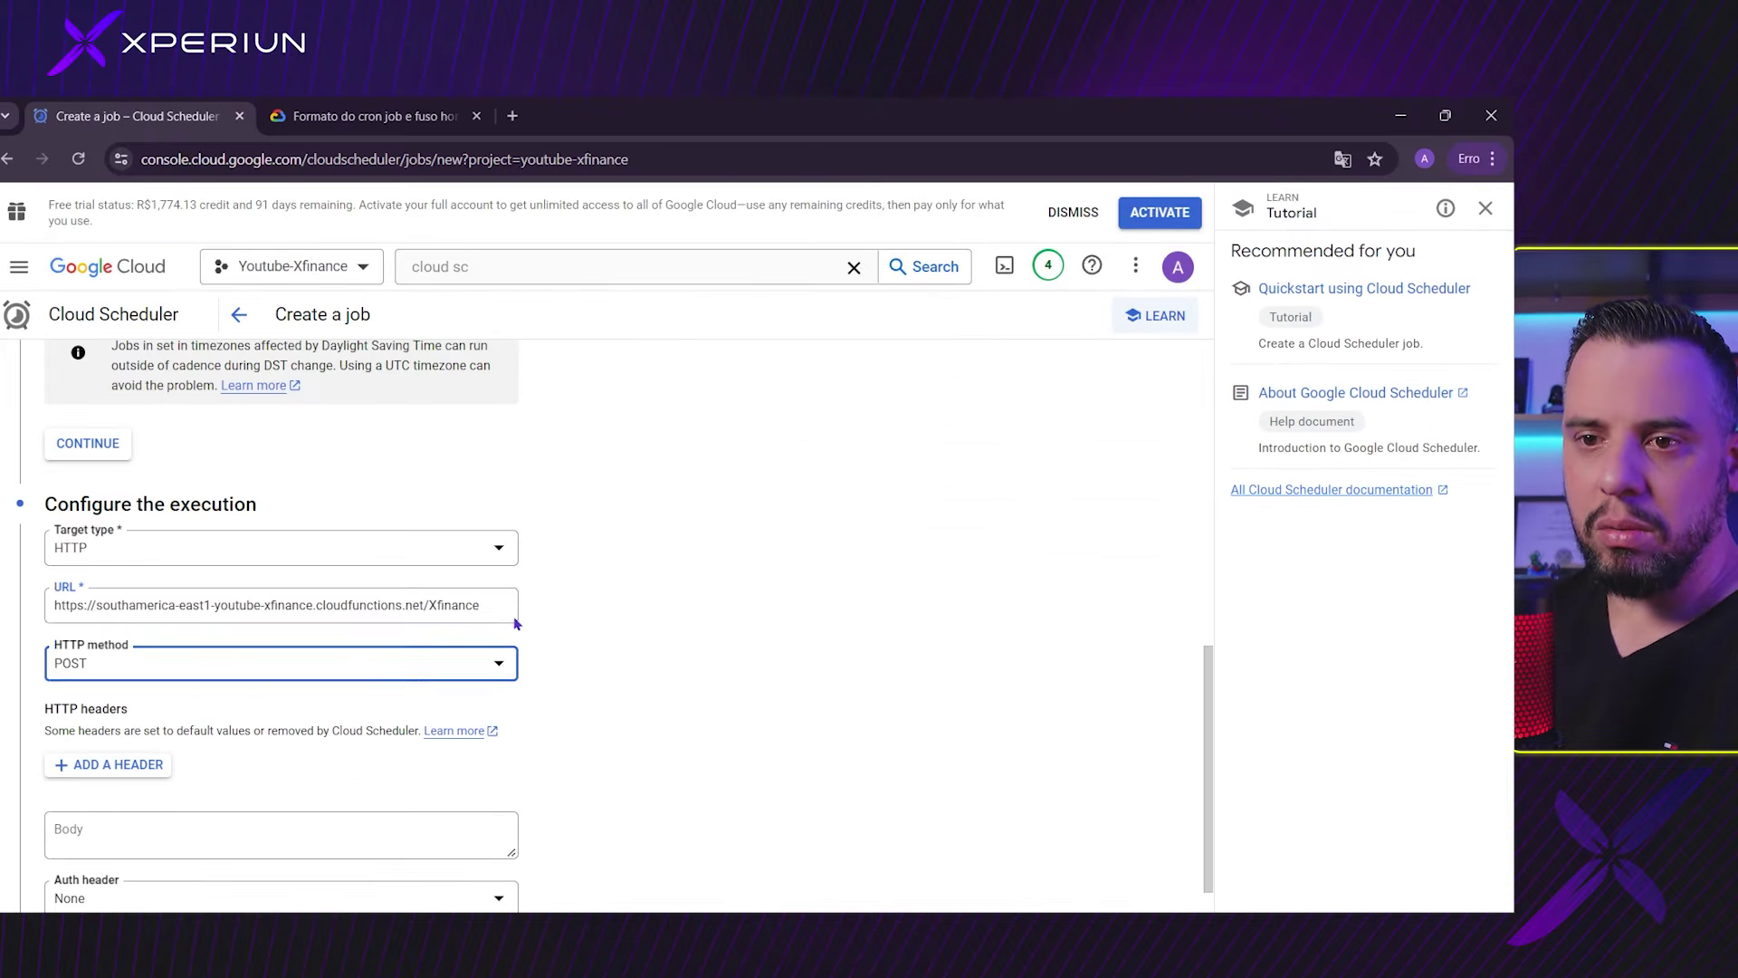
Step: Set the job's HTTP method to GET
click(505, 662)
click(588, 652)
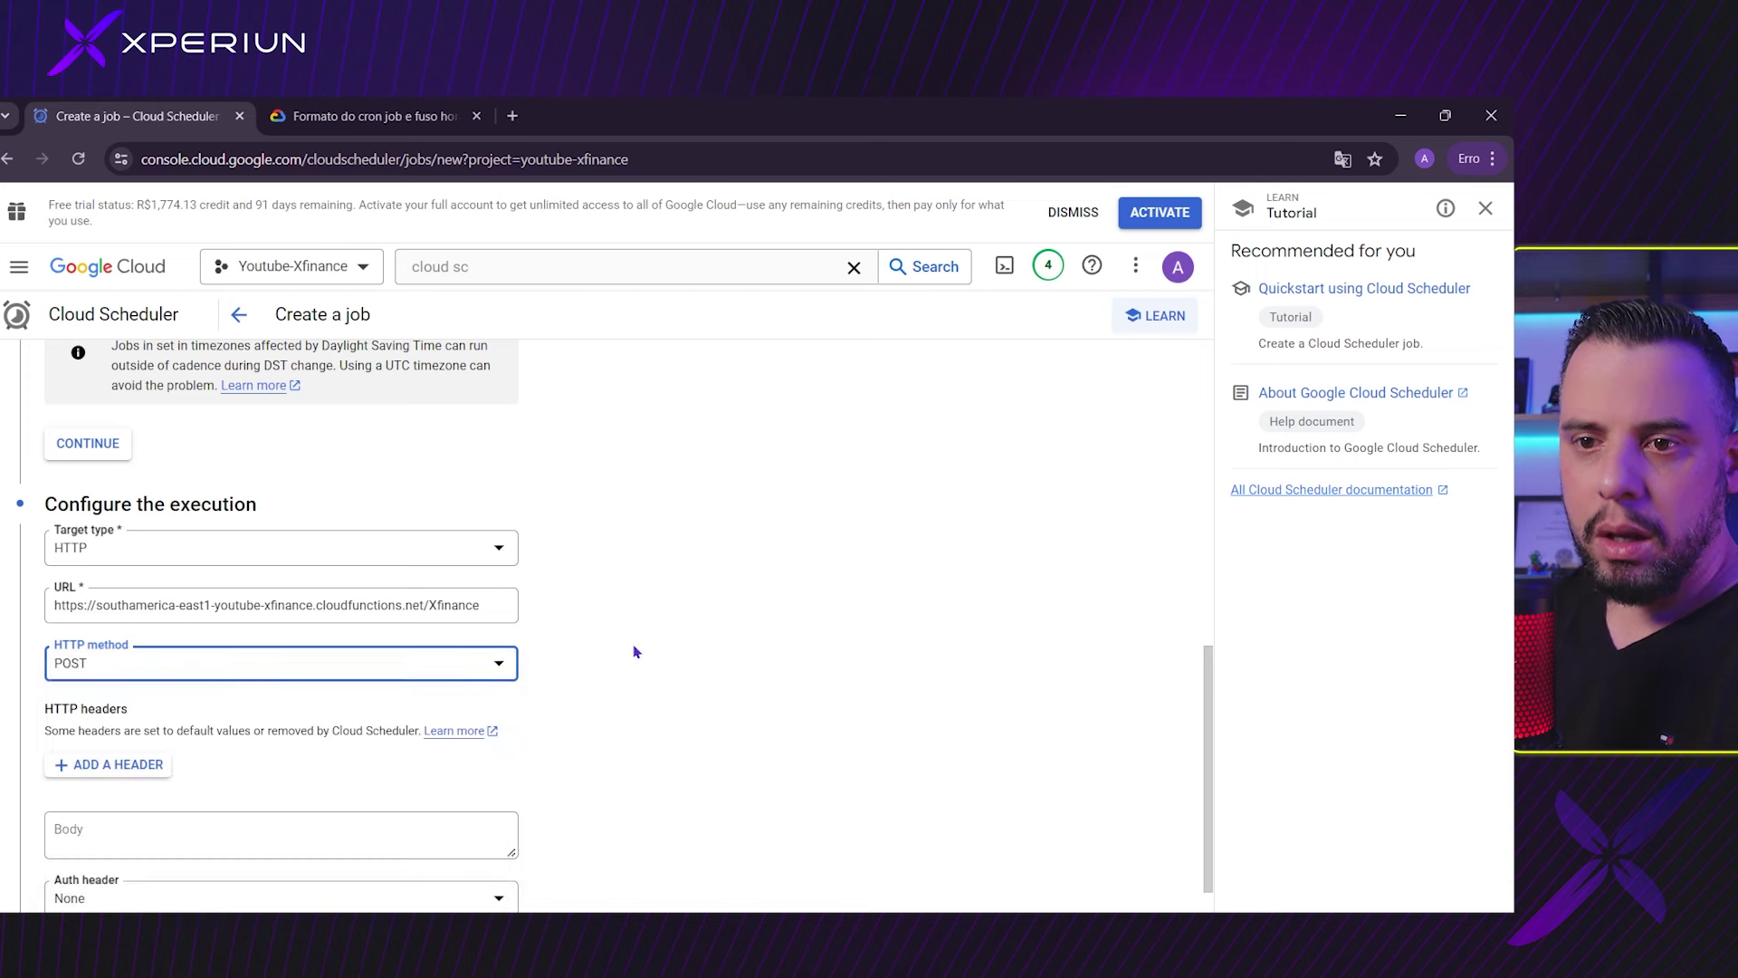
click(483, 661)
click(447, 712)
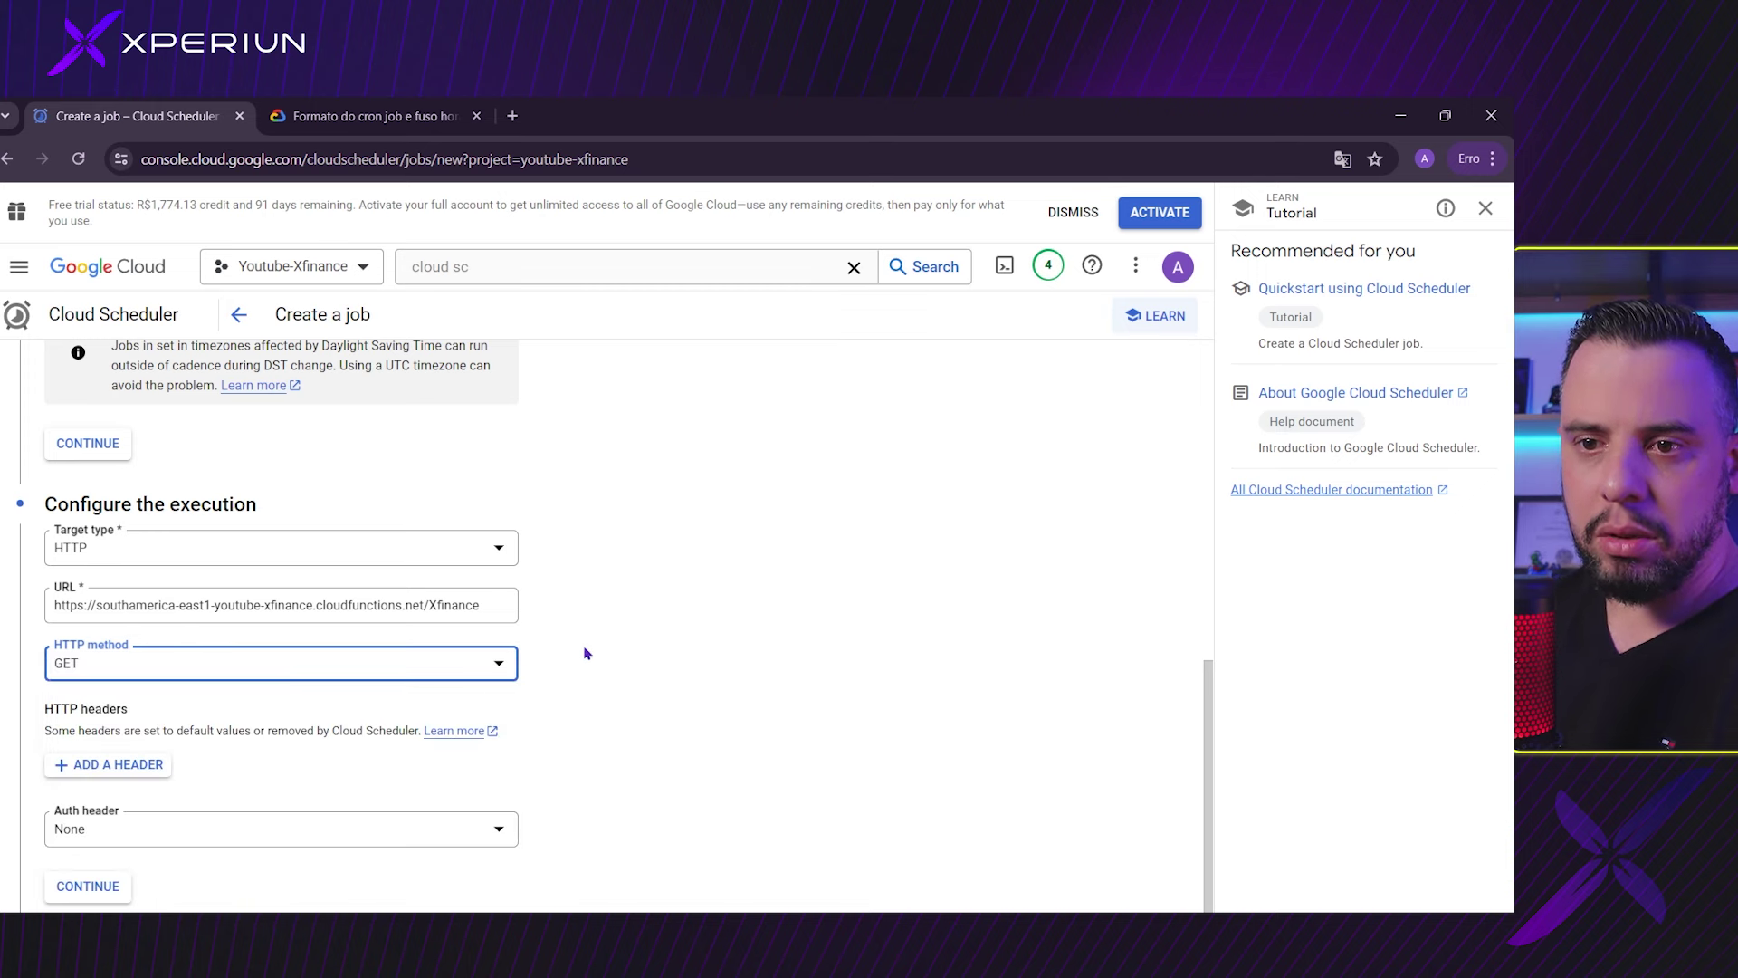
Step: Set the job's auth header to Add OIDC token with the App Engine default service account
scroll(598, 618, down, 1)
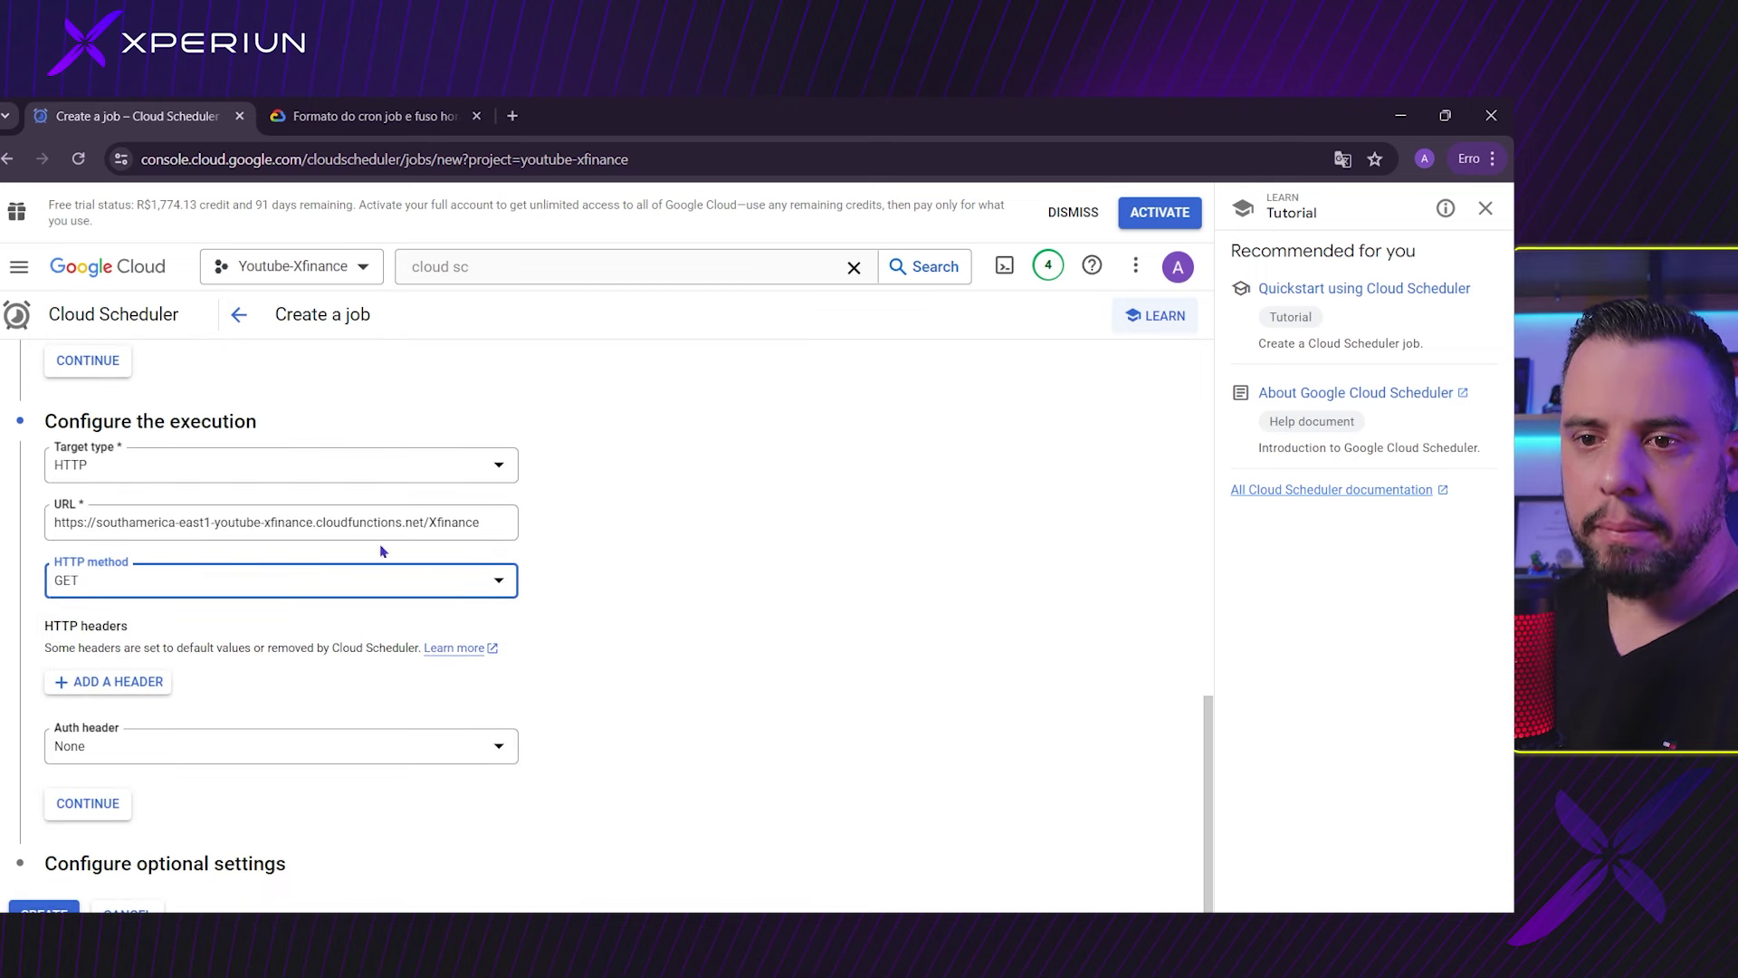
click(197, 751)
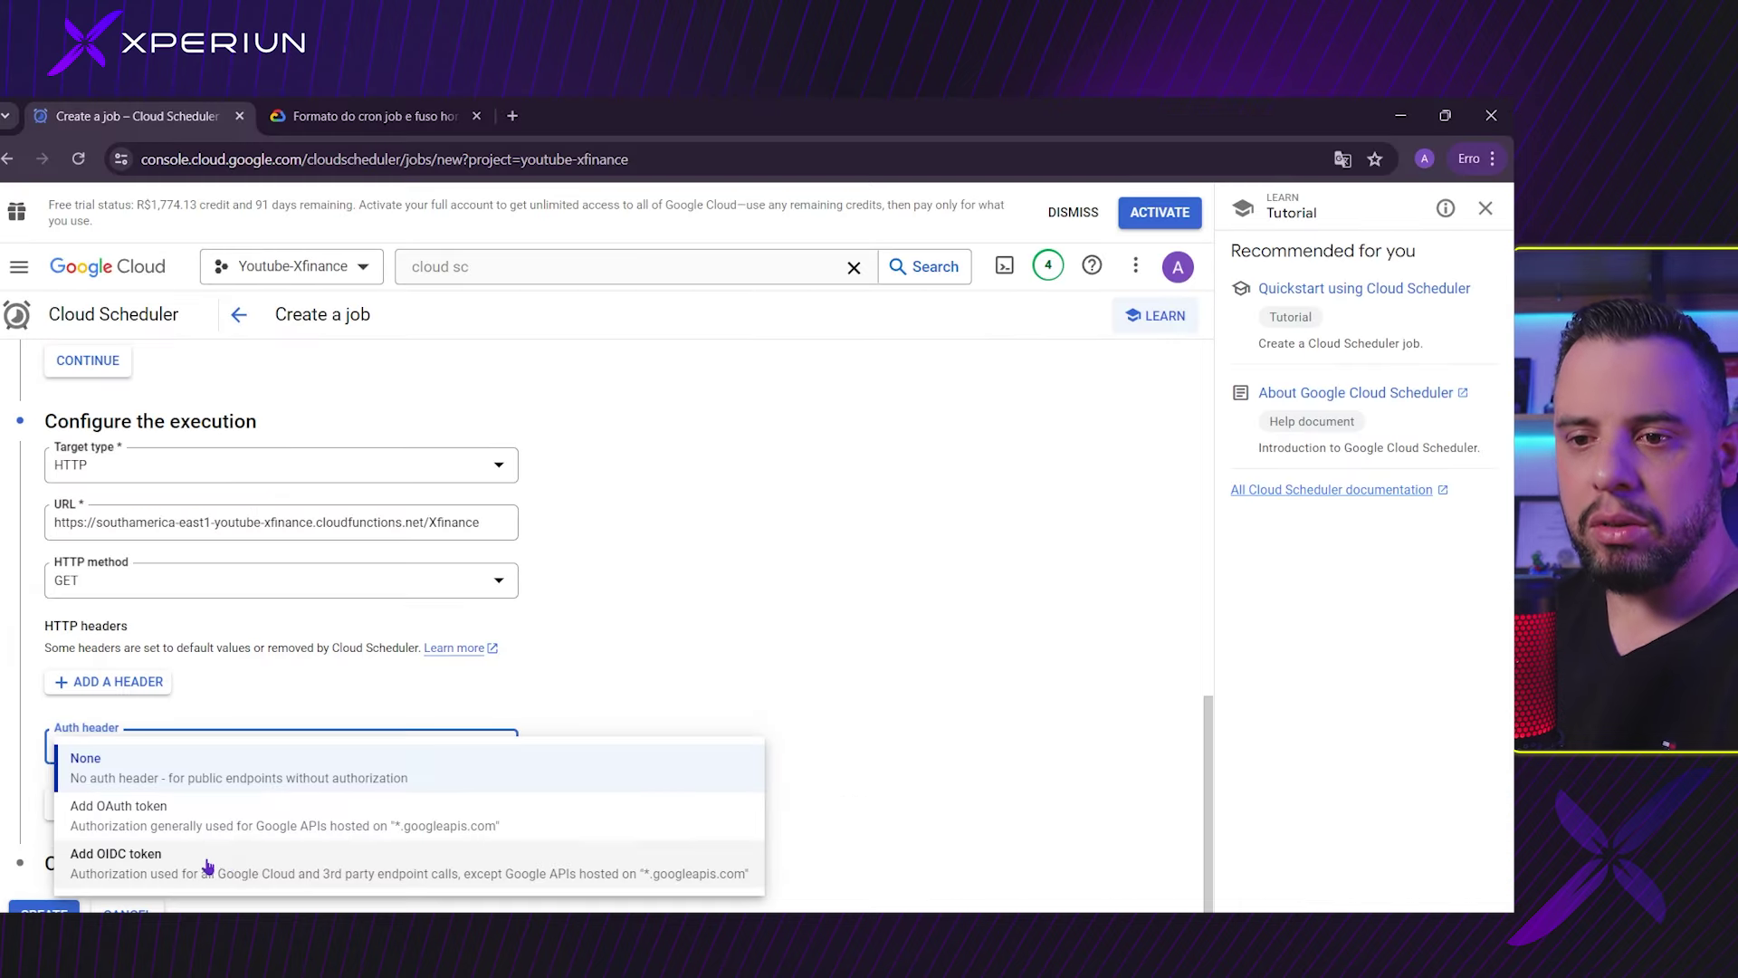
click(207, 866)
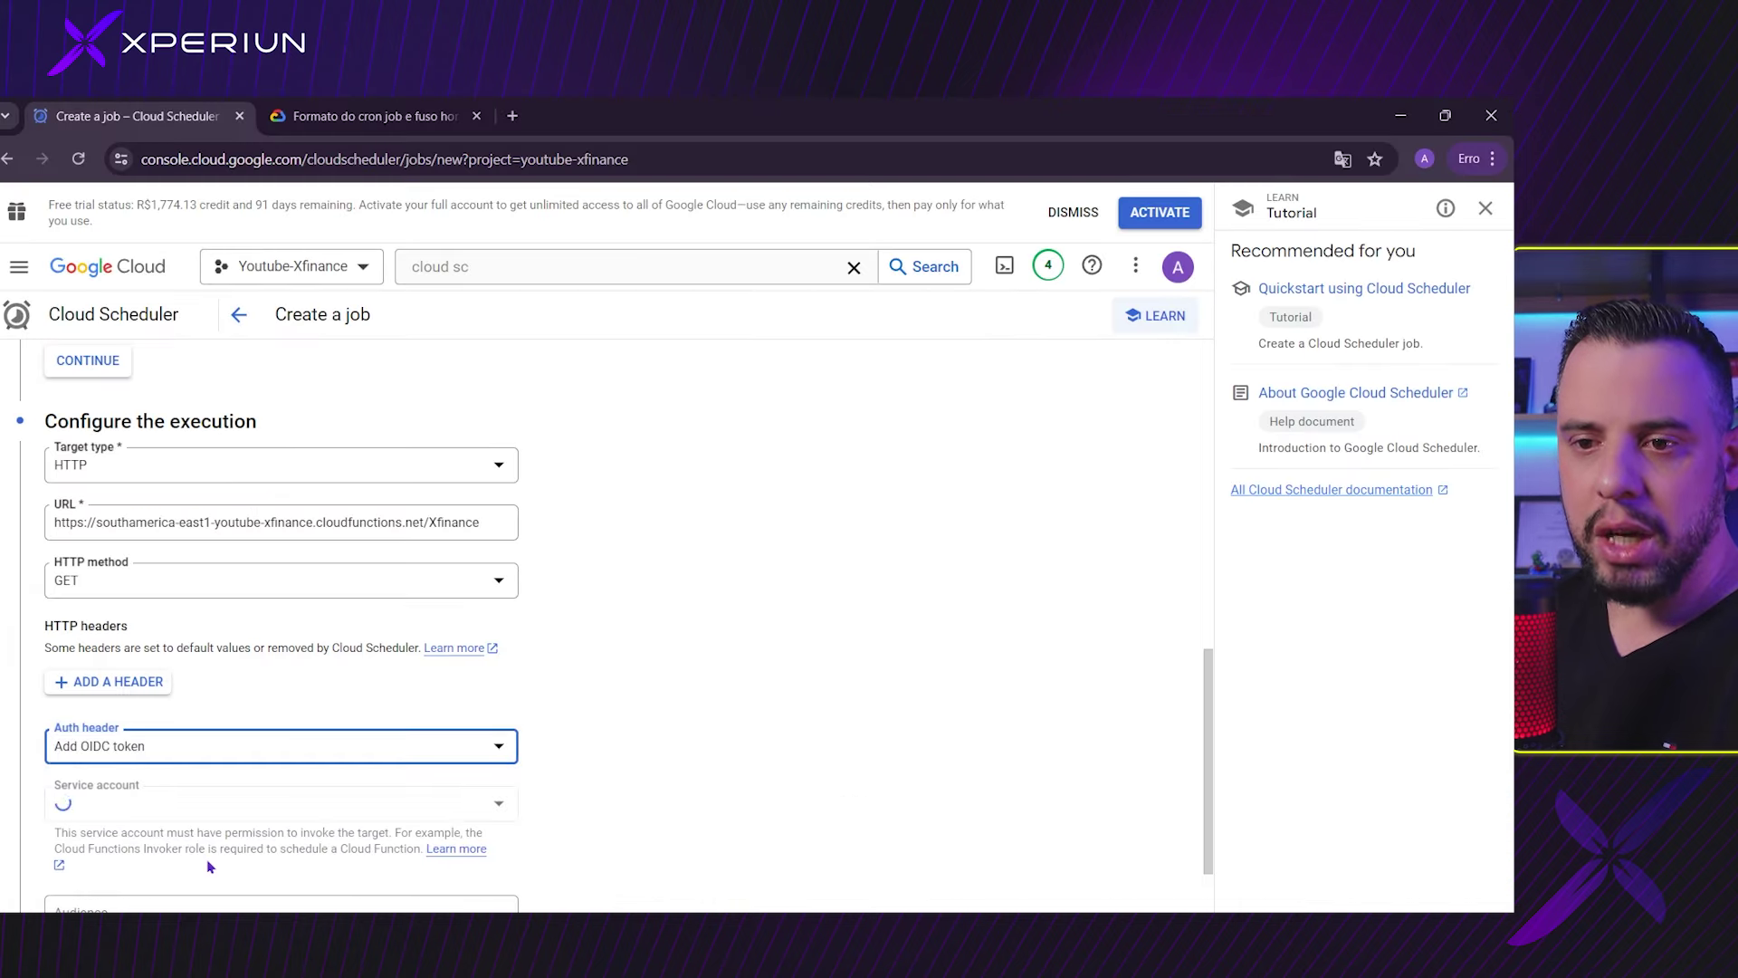
scroll(199, 696, down, 2)
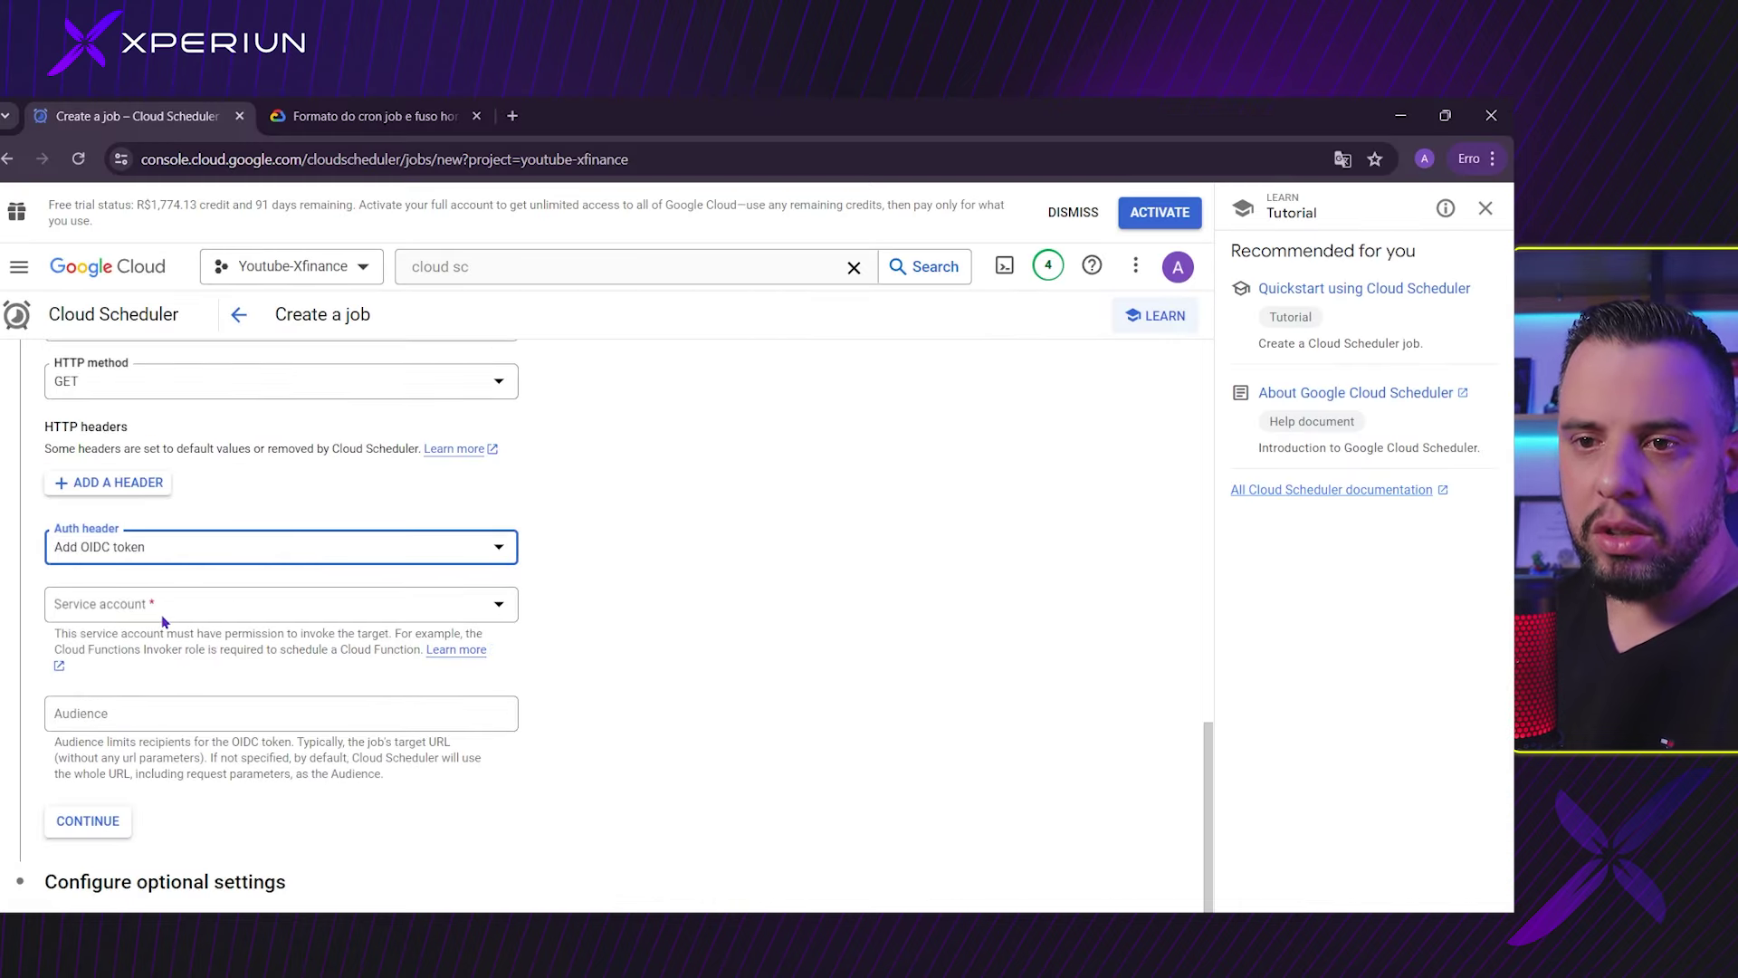
click(290, 603)
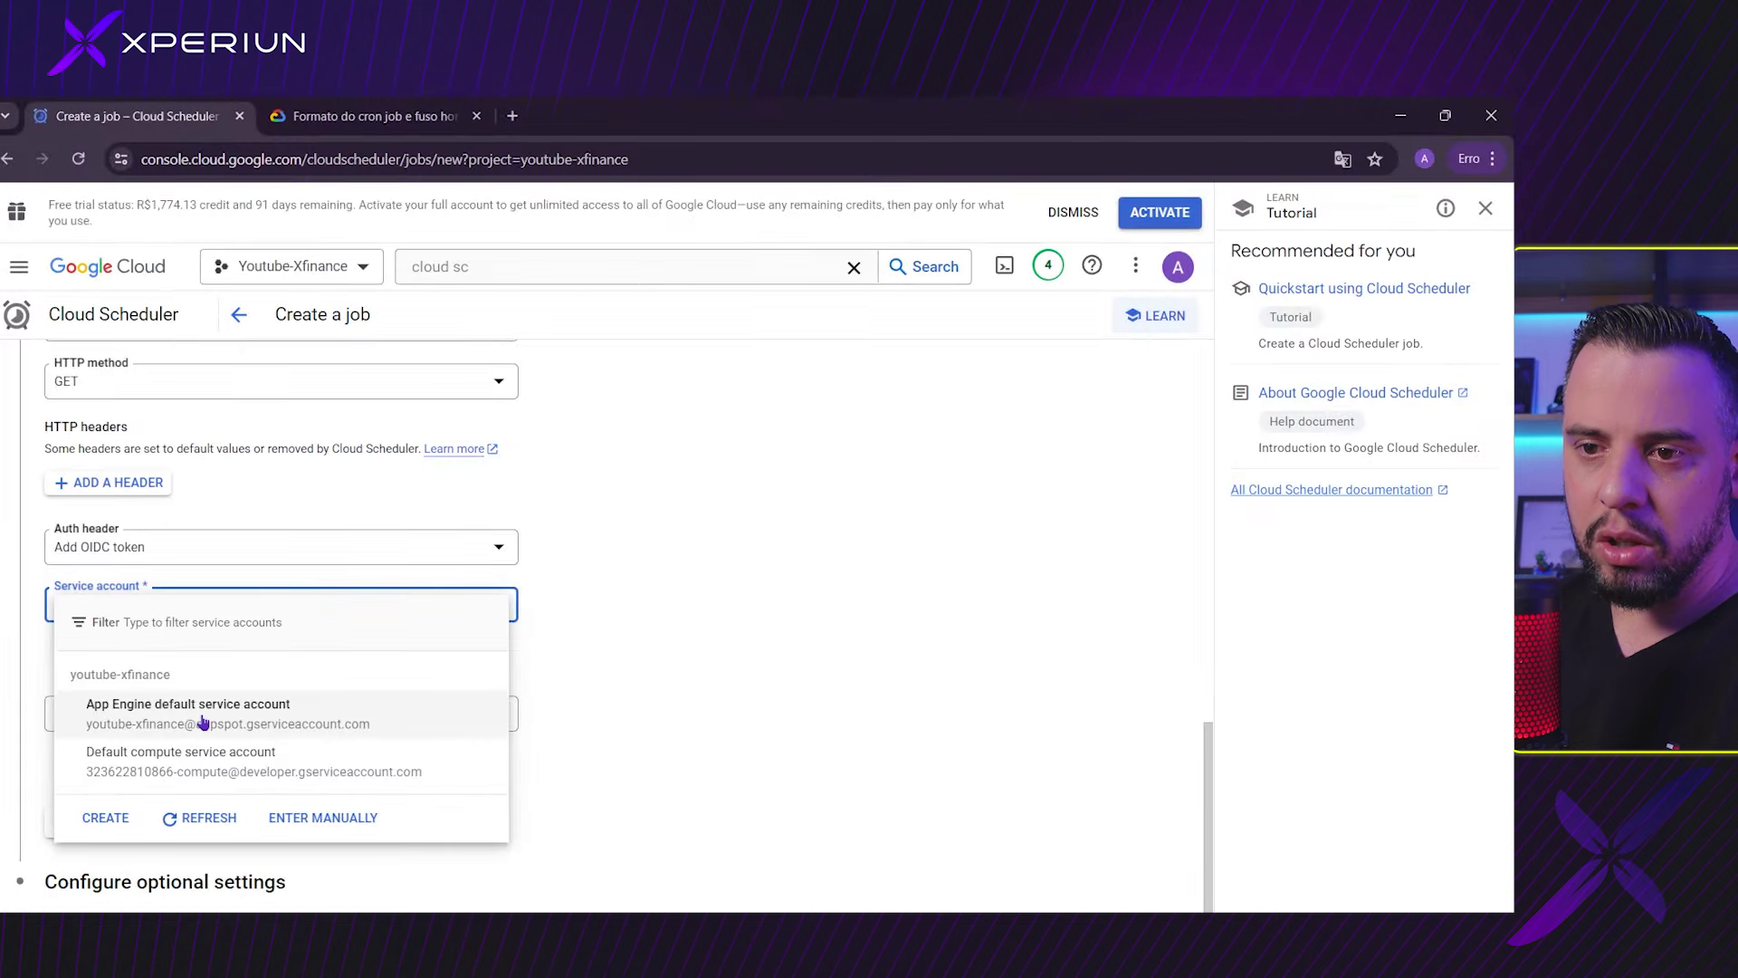
click(202, 715)
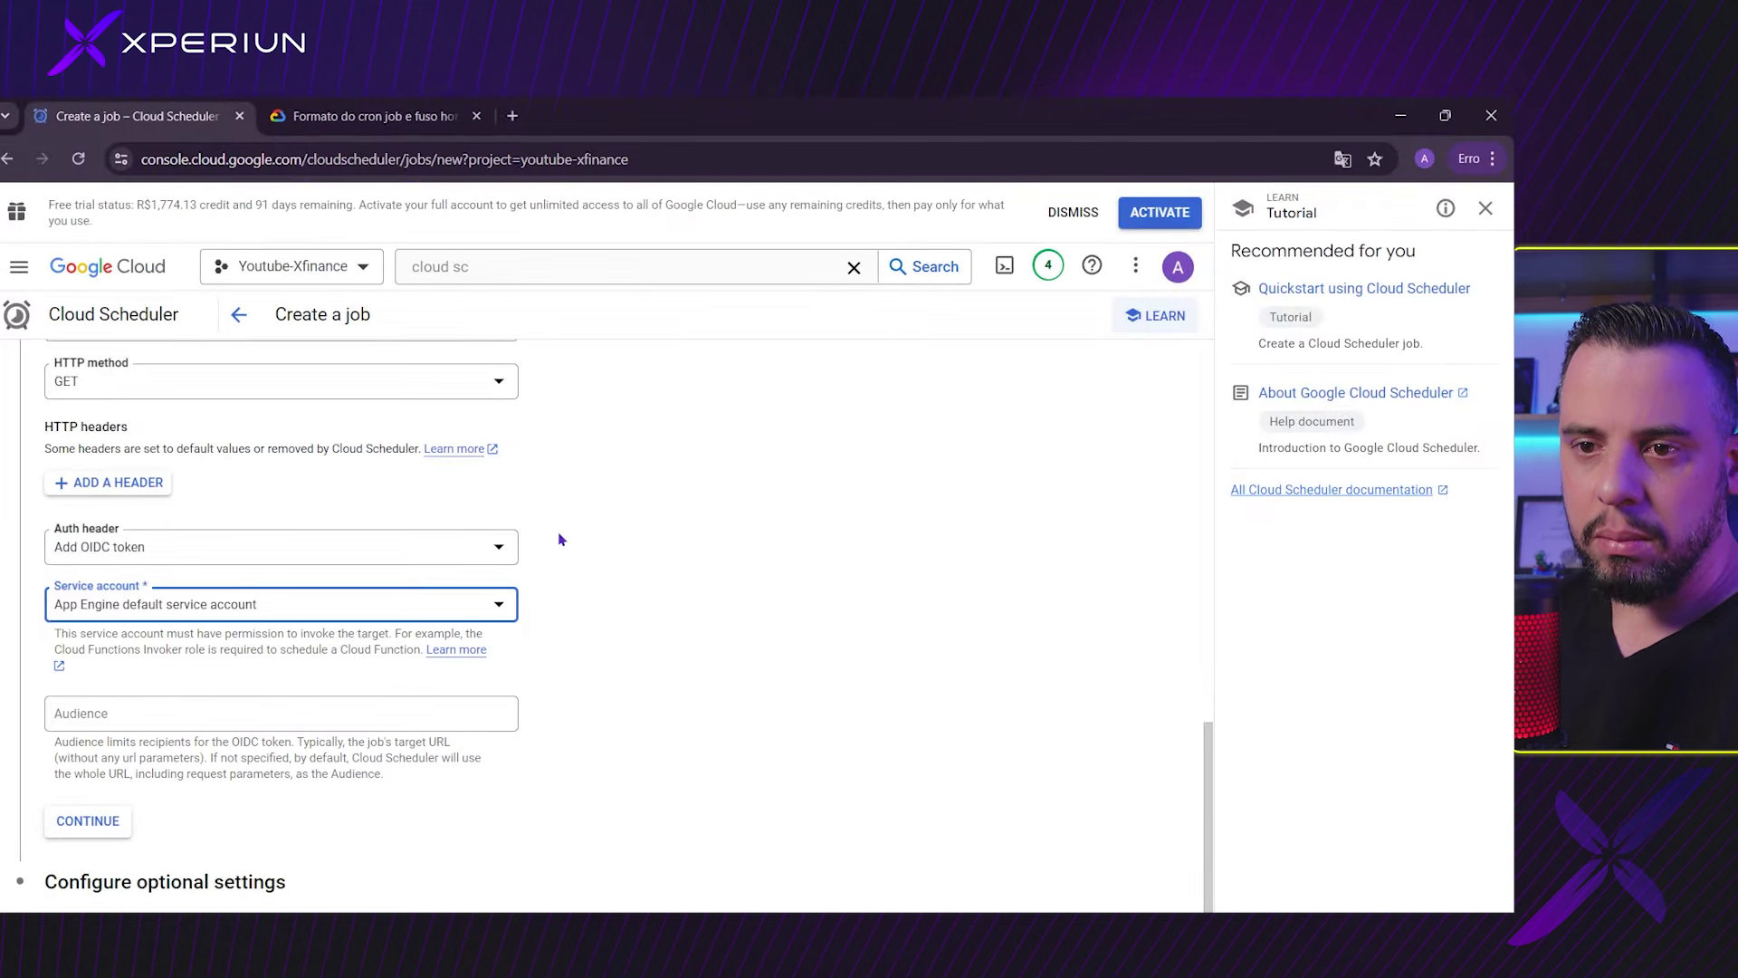
Step: Copy the job's target URL into the OIDC token's Audience field
click(229, 703)
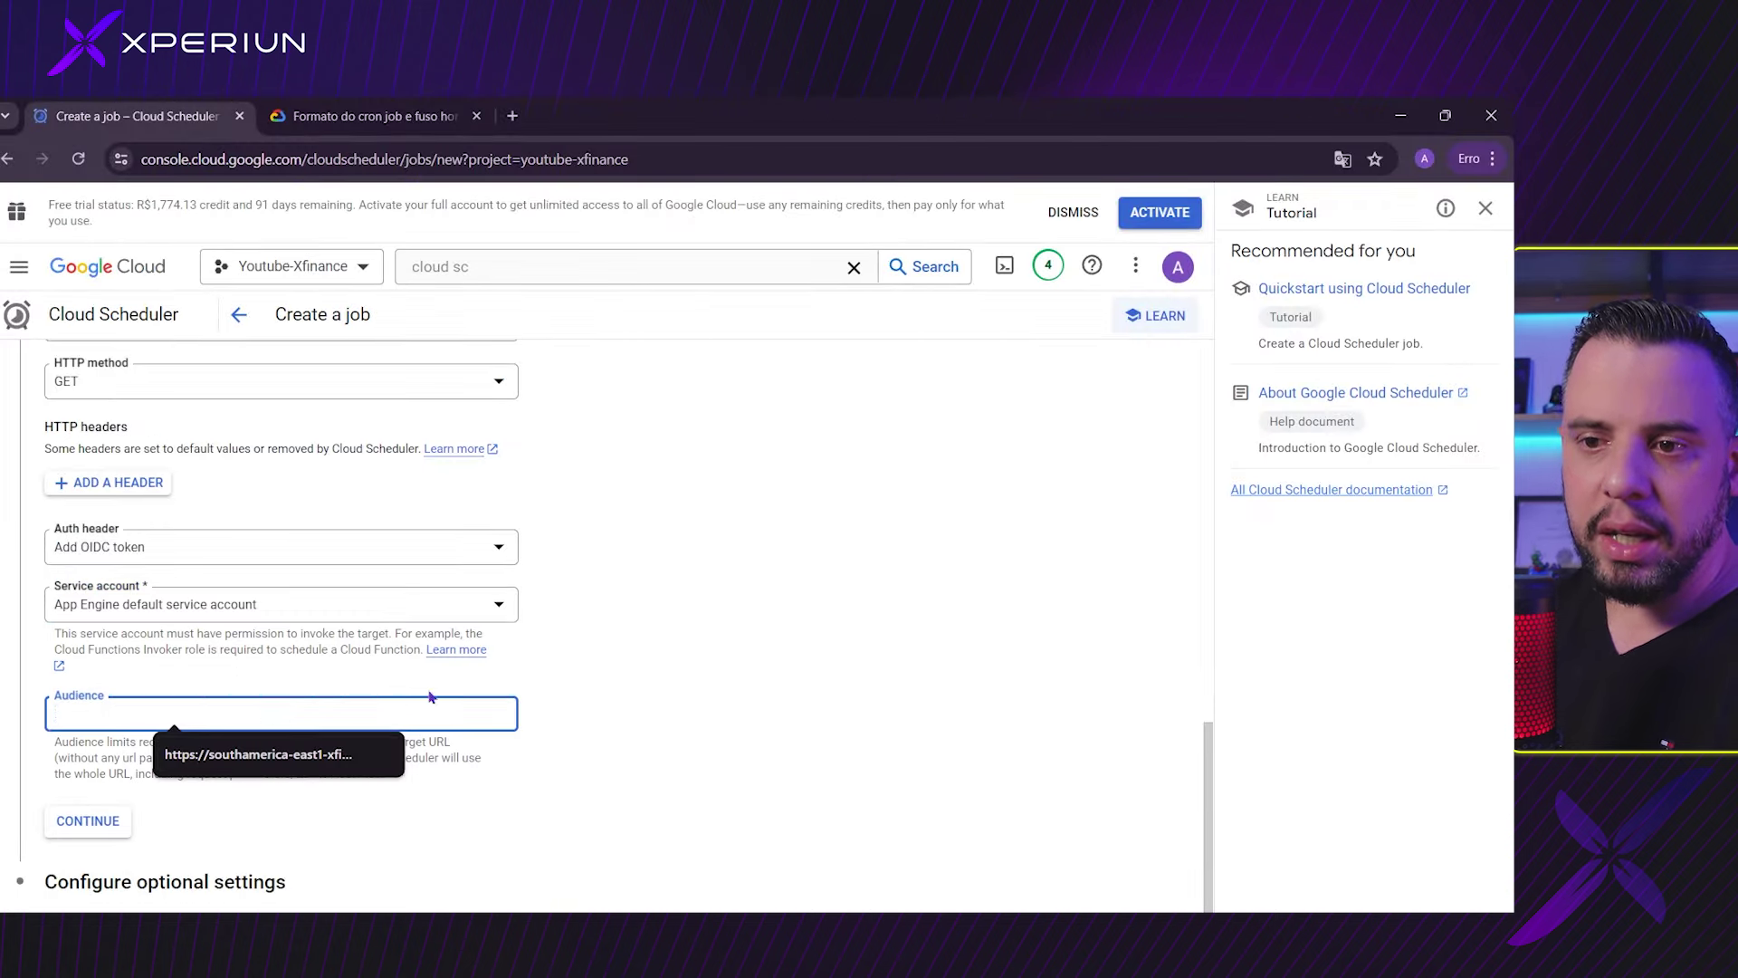
scroll(601, 632, up, 2)
triple_click(271, 523)
key(ctrl+c)
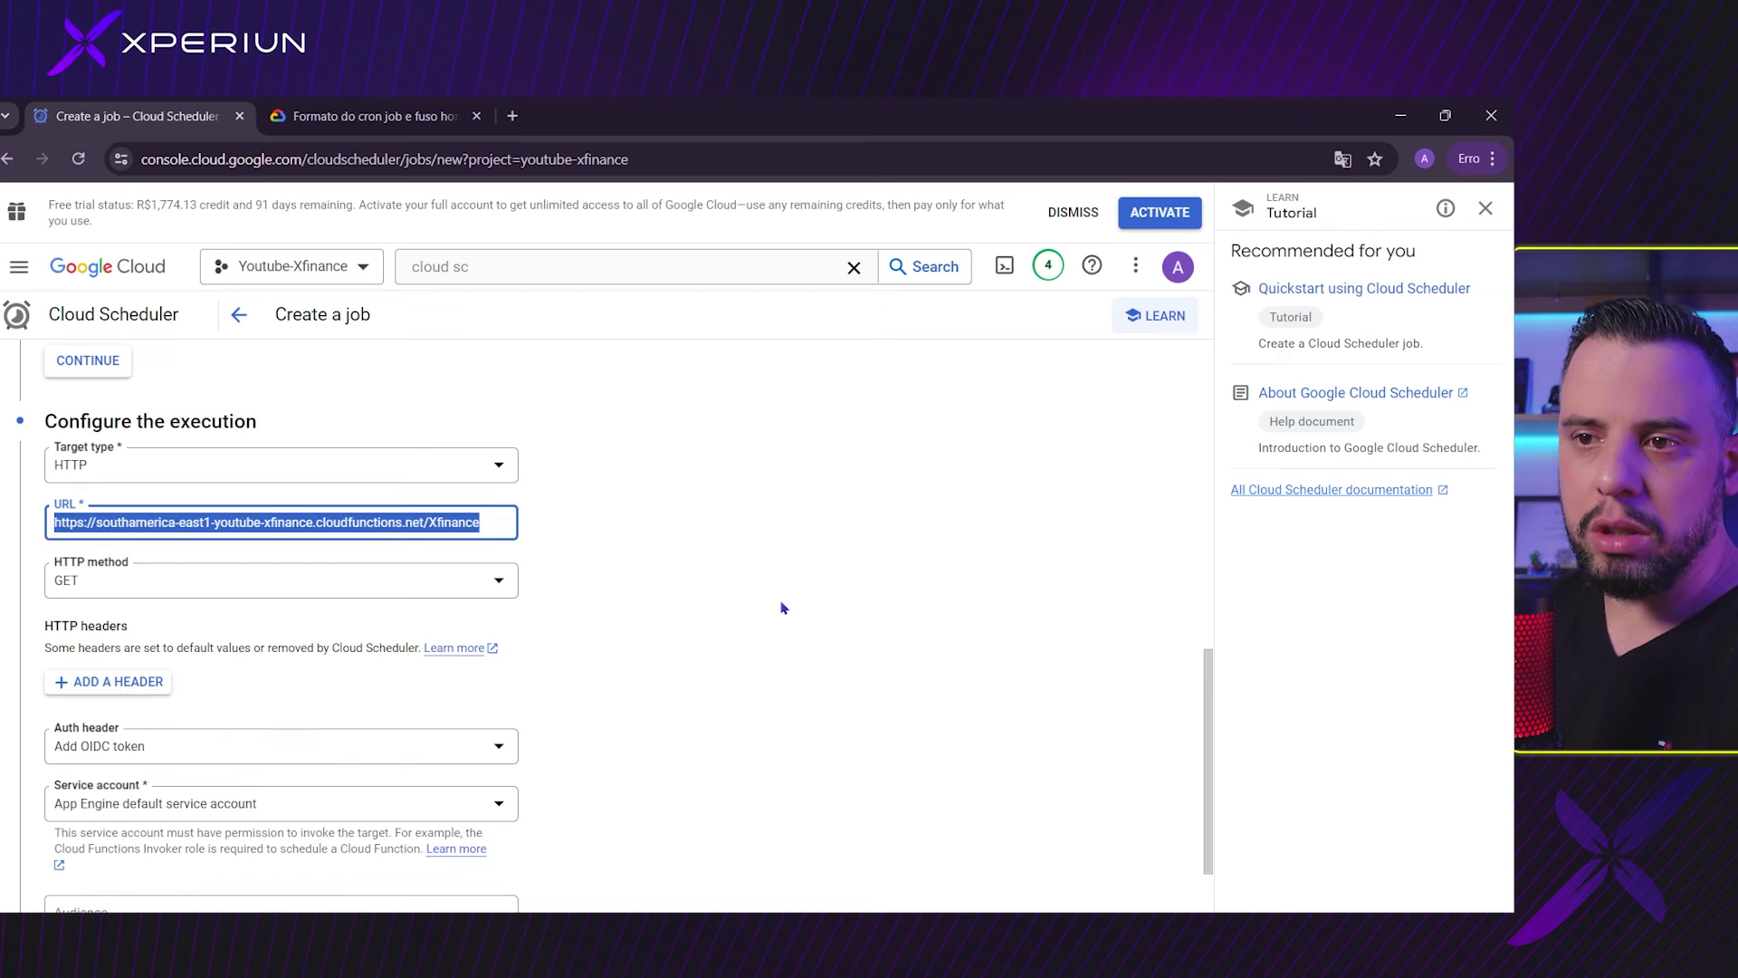
scroll(783, 608, down, 2)
click(358, 696)
key(ctrl+v)
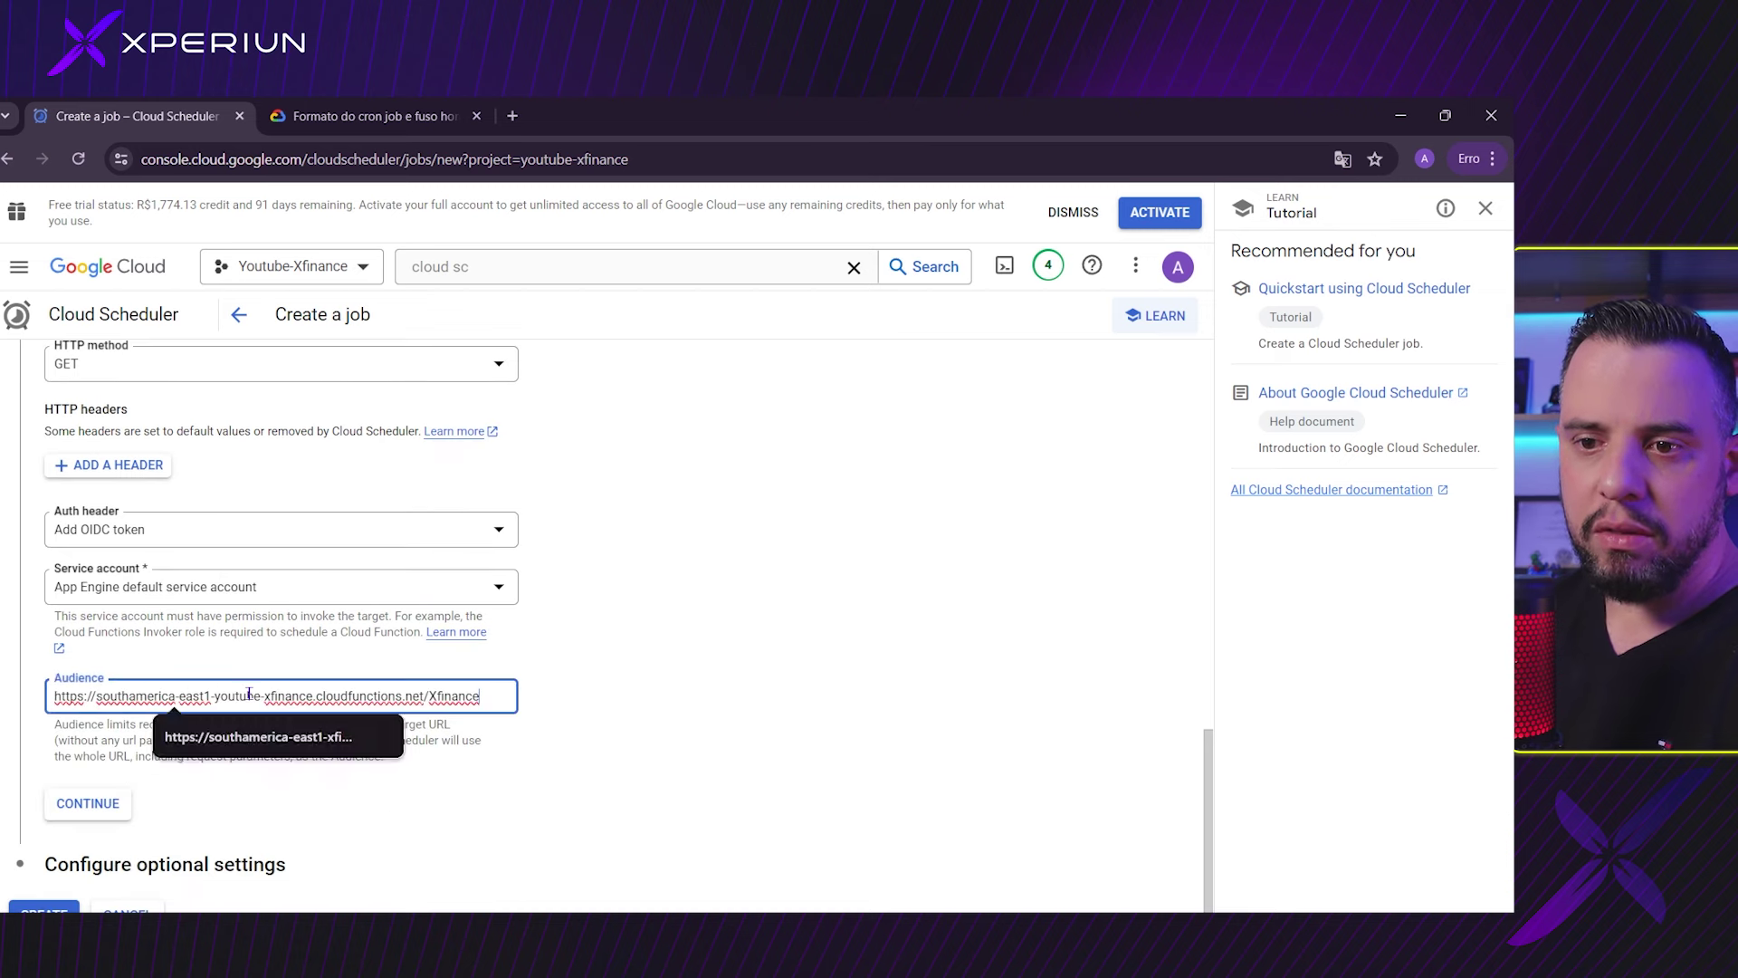
Step: Open the job's optional settings, review the default retry and deadline configuration, and create the job
click(163, 864)
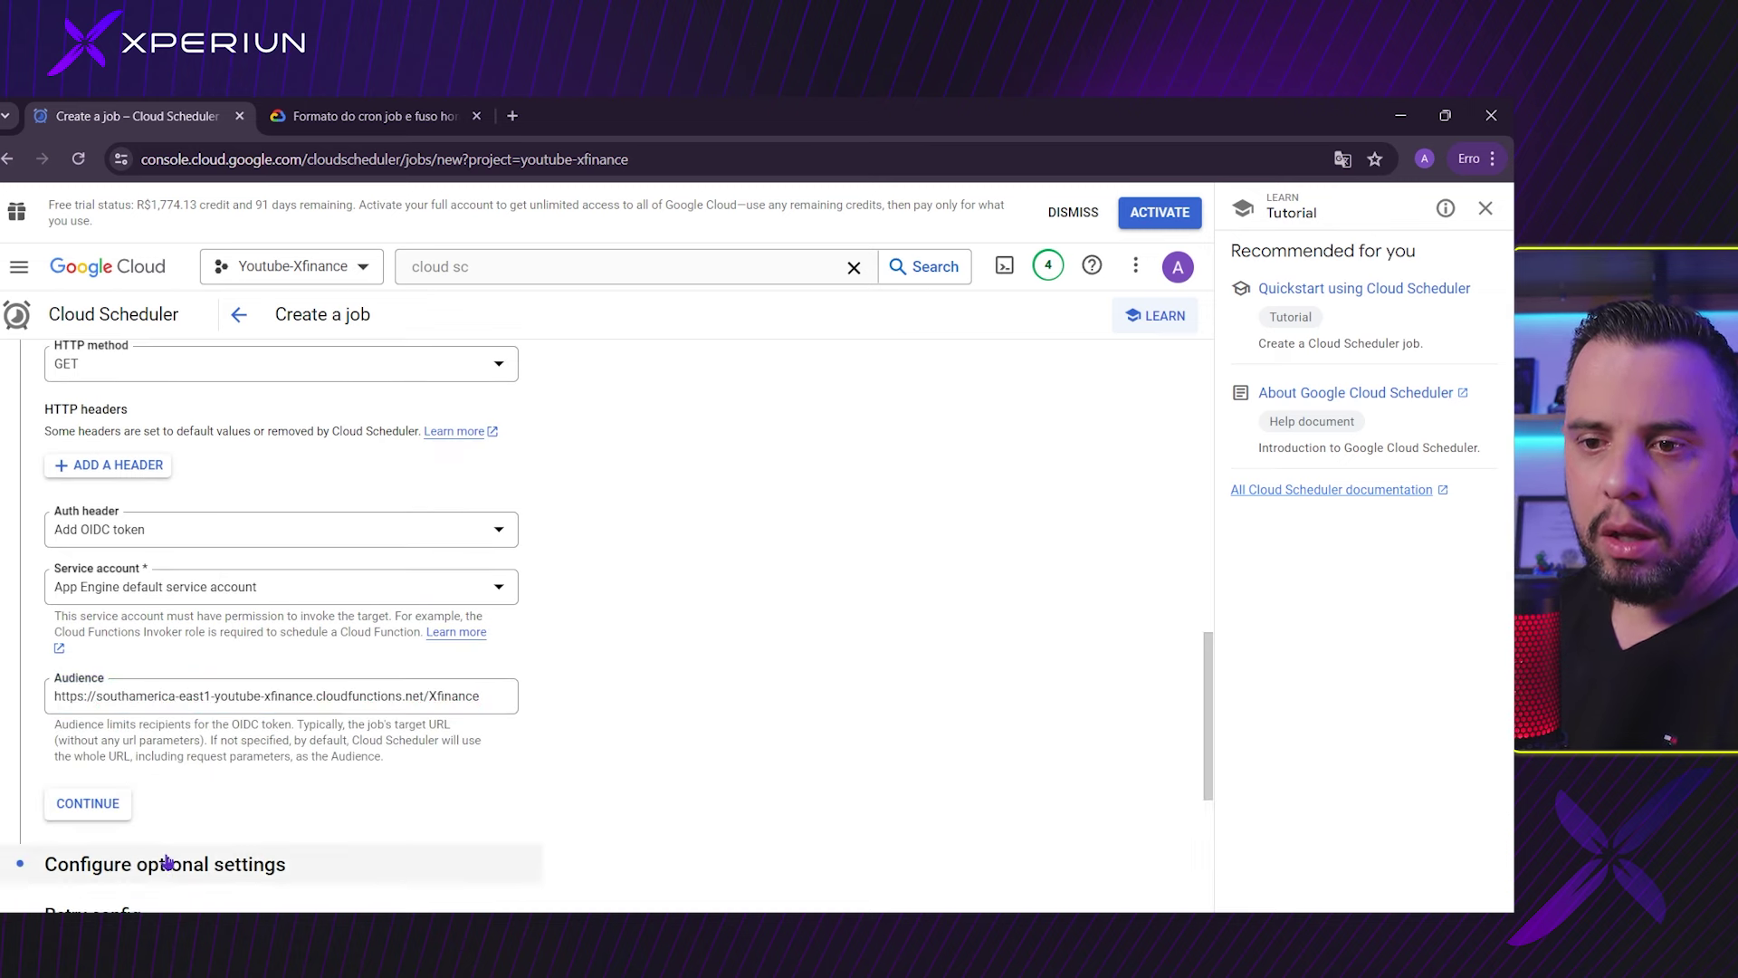
scroll(581, 729, down, 1)
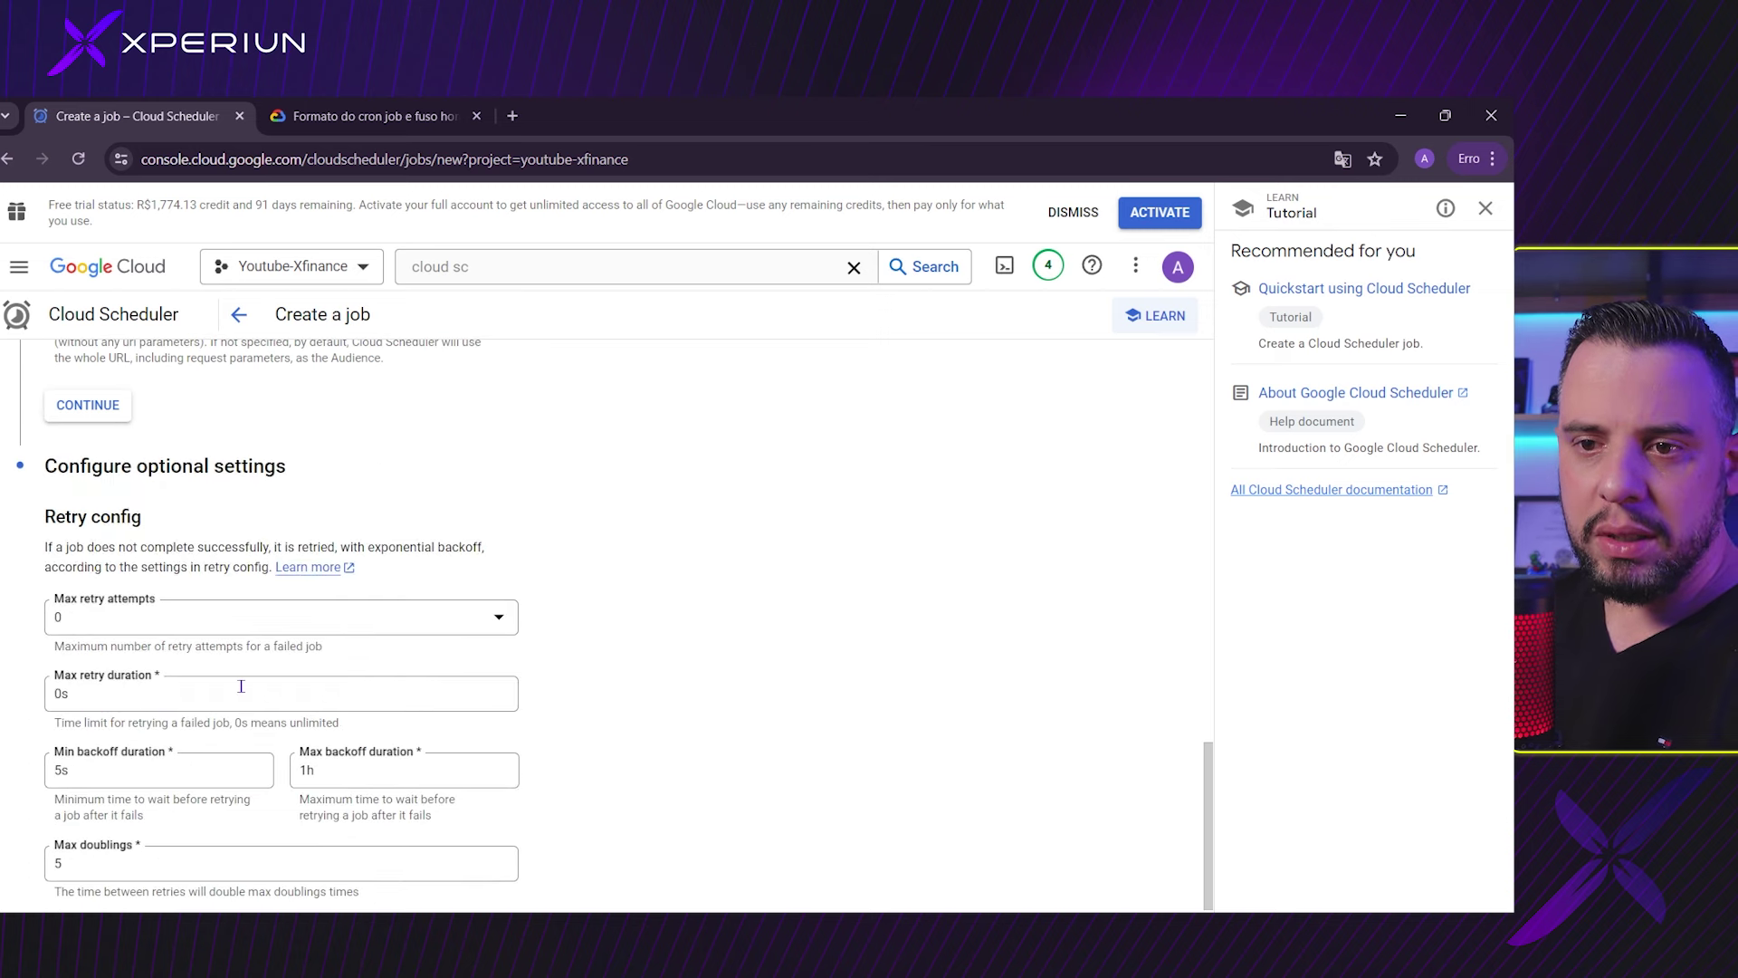
scroll(217, 622, down, 2)
scroll(271, 588, up, 3)
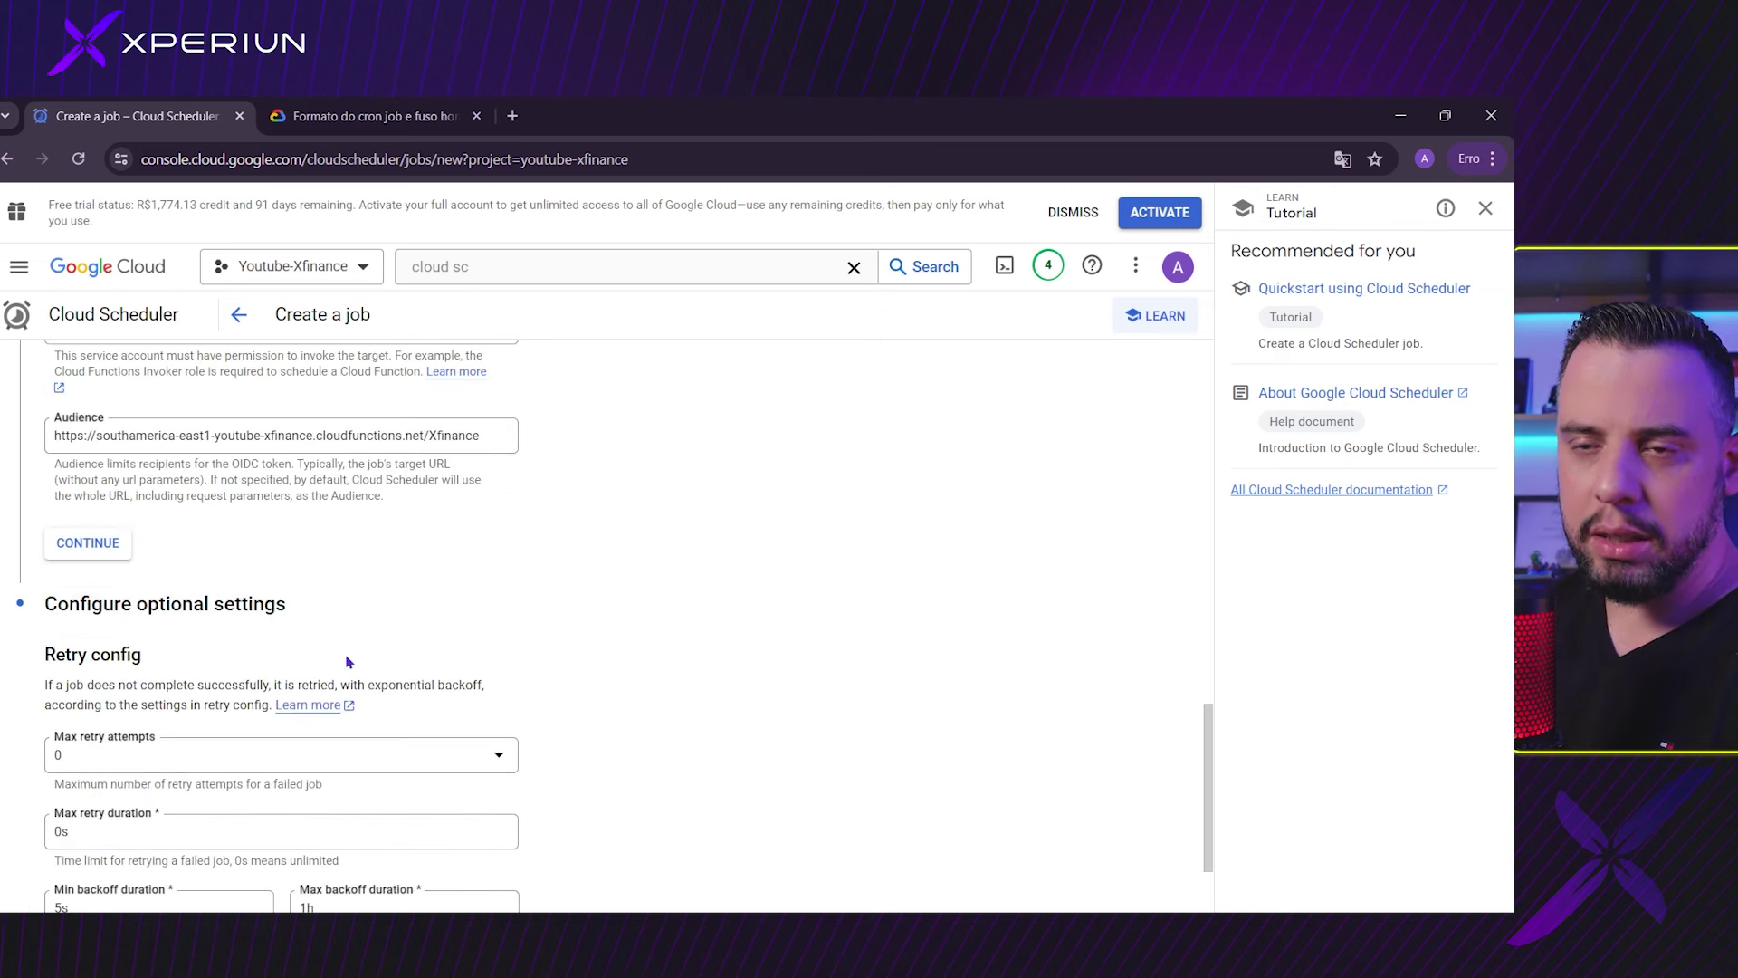
scroll(102, 619, up, 2)
scroll(281, 739, down, 3)
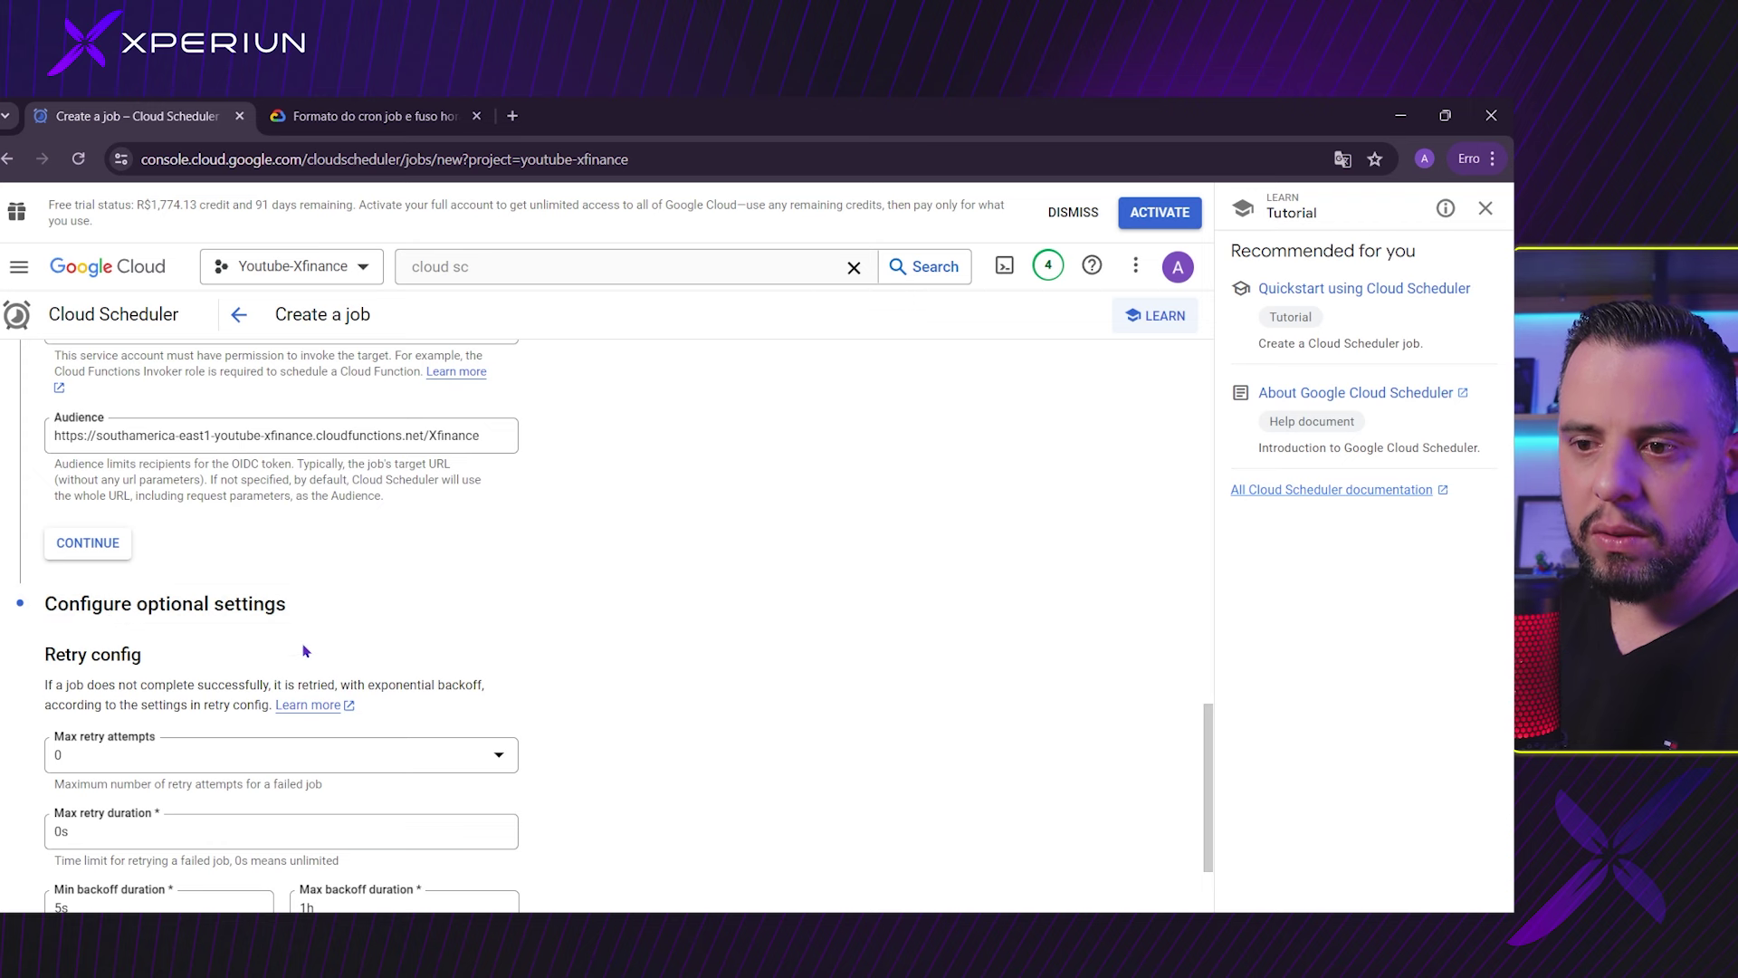
scroll(331, 616, down, 2)
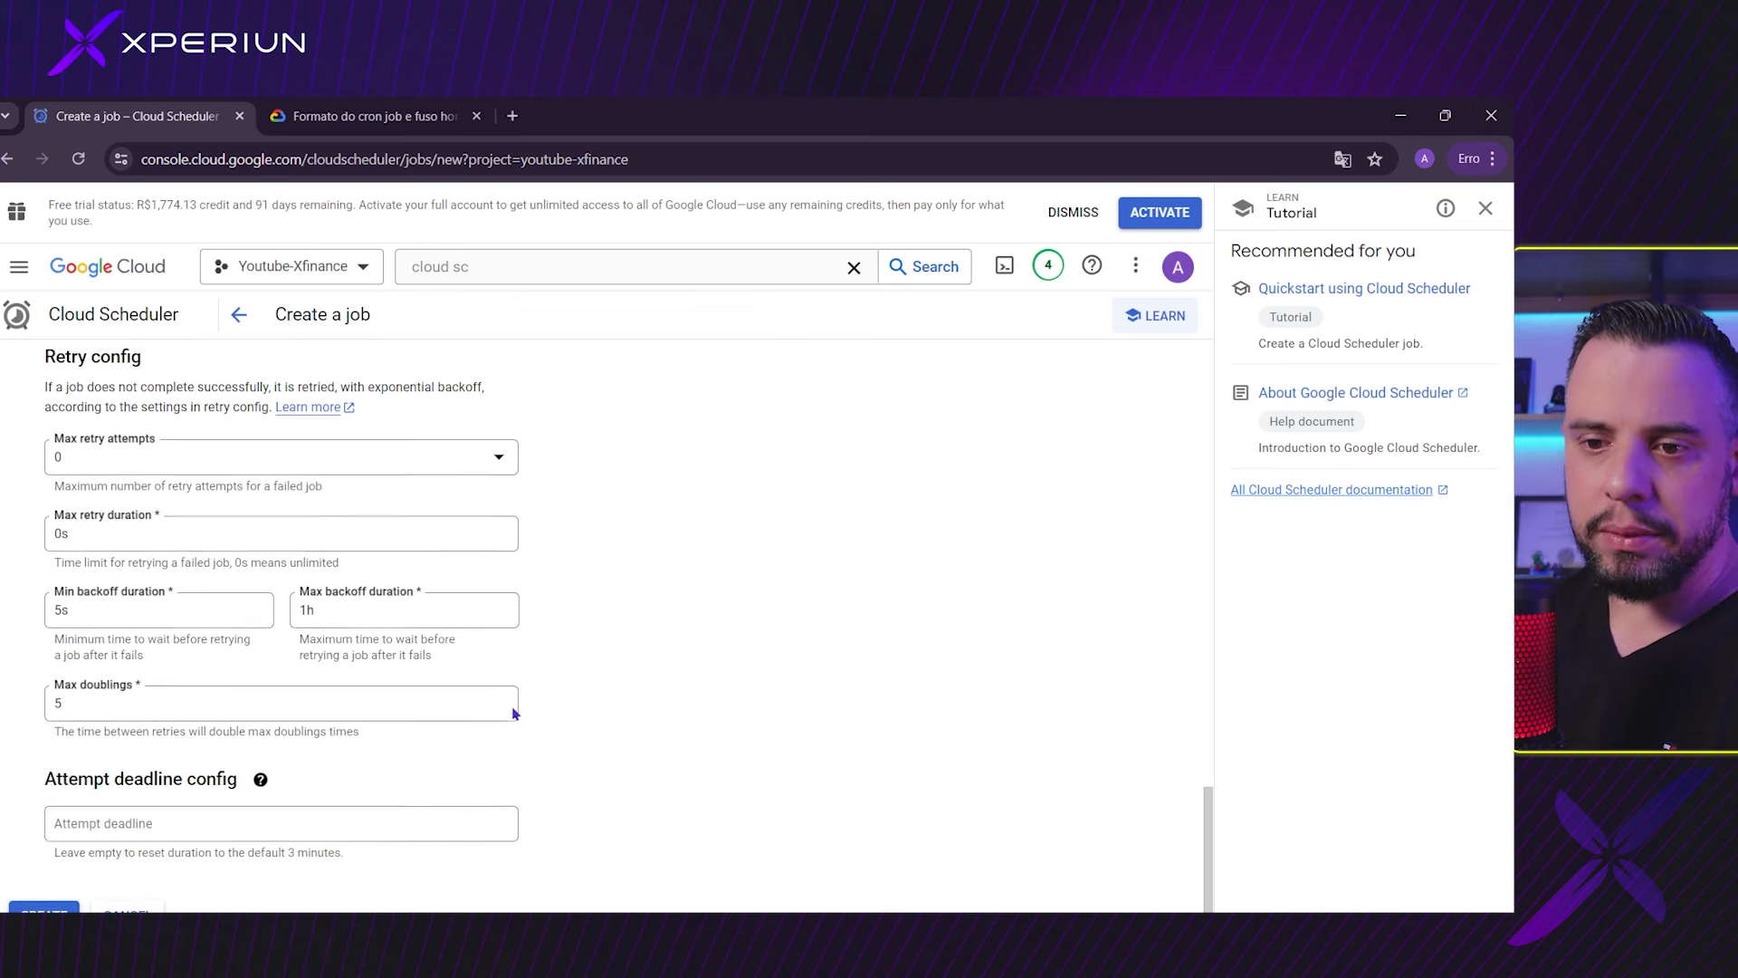
click(76, 904)
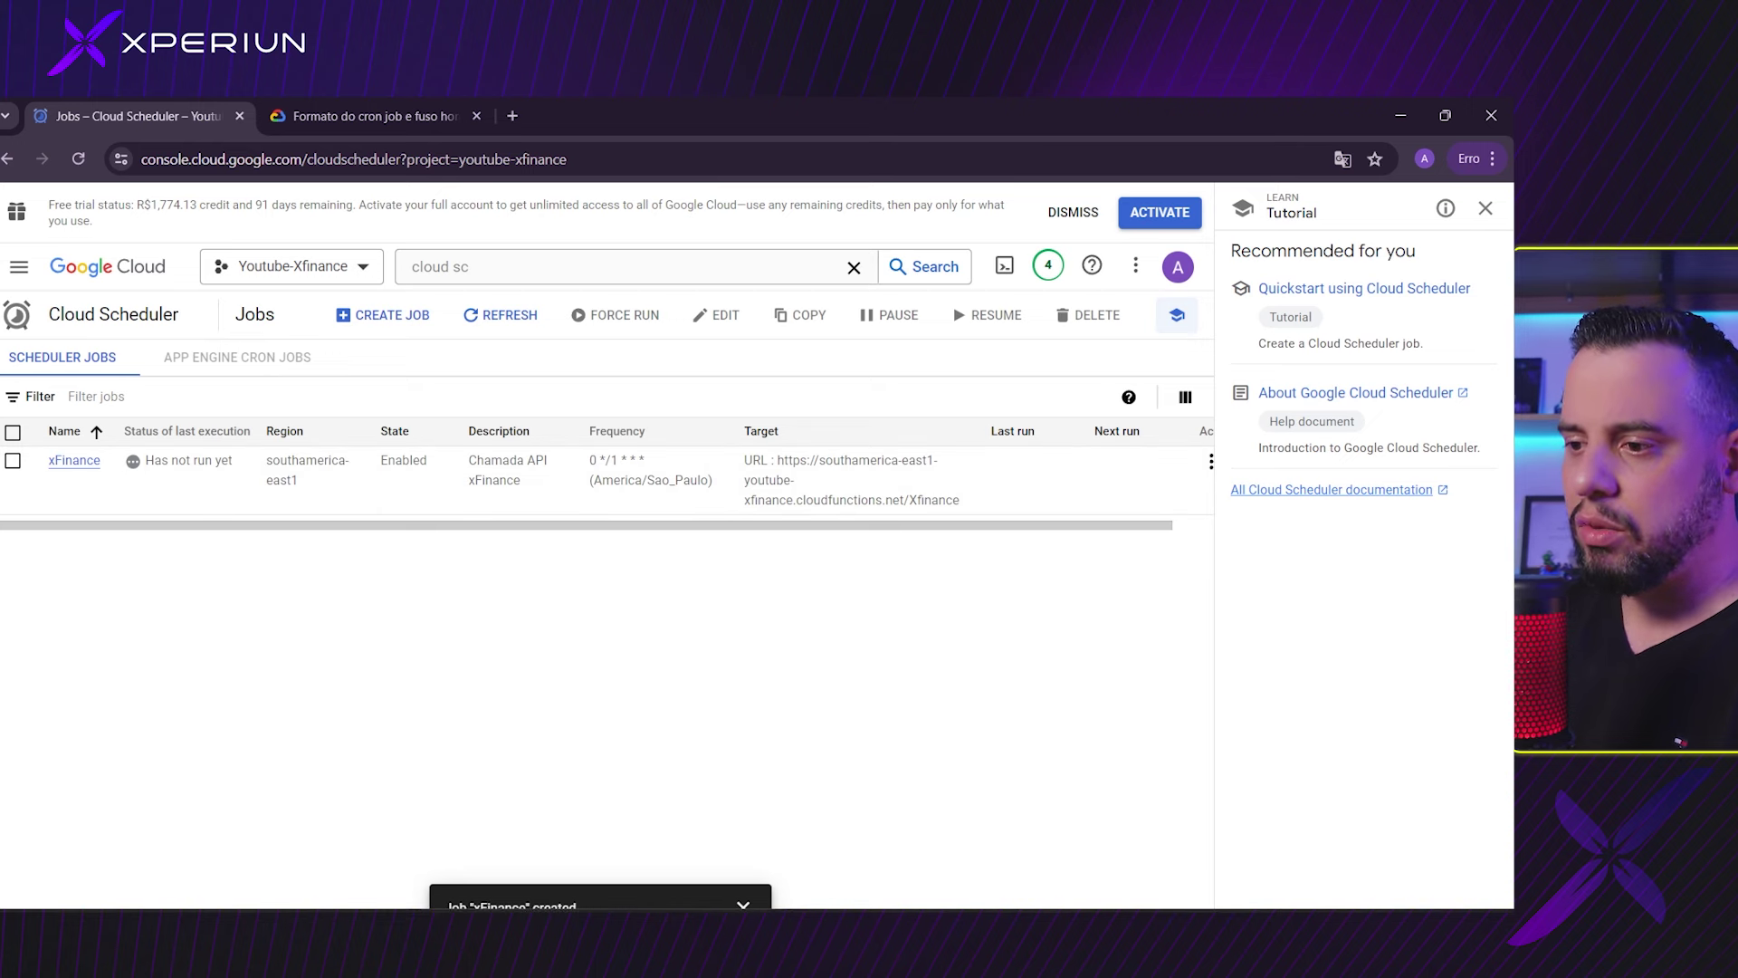
Step: Switch to the Cloud Functions browser window, go to the Google Cloud home page and open BigQuery for the Youtube-Xfinance project
mouse_move(1055, 907)
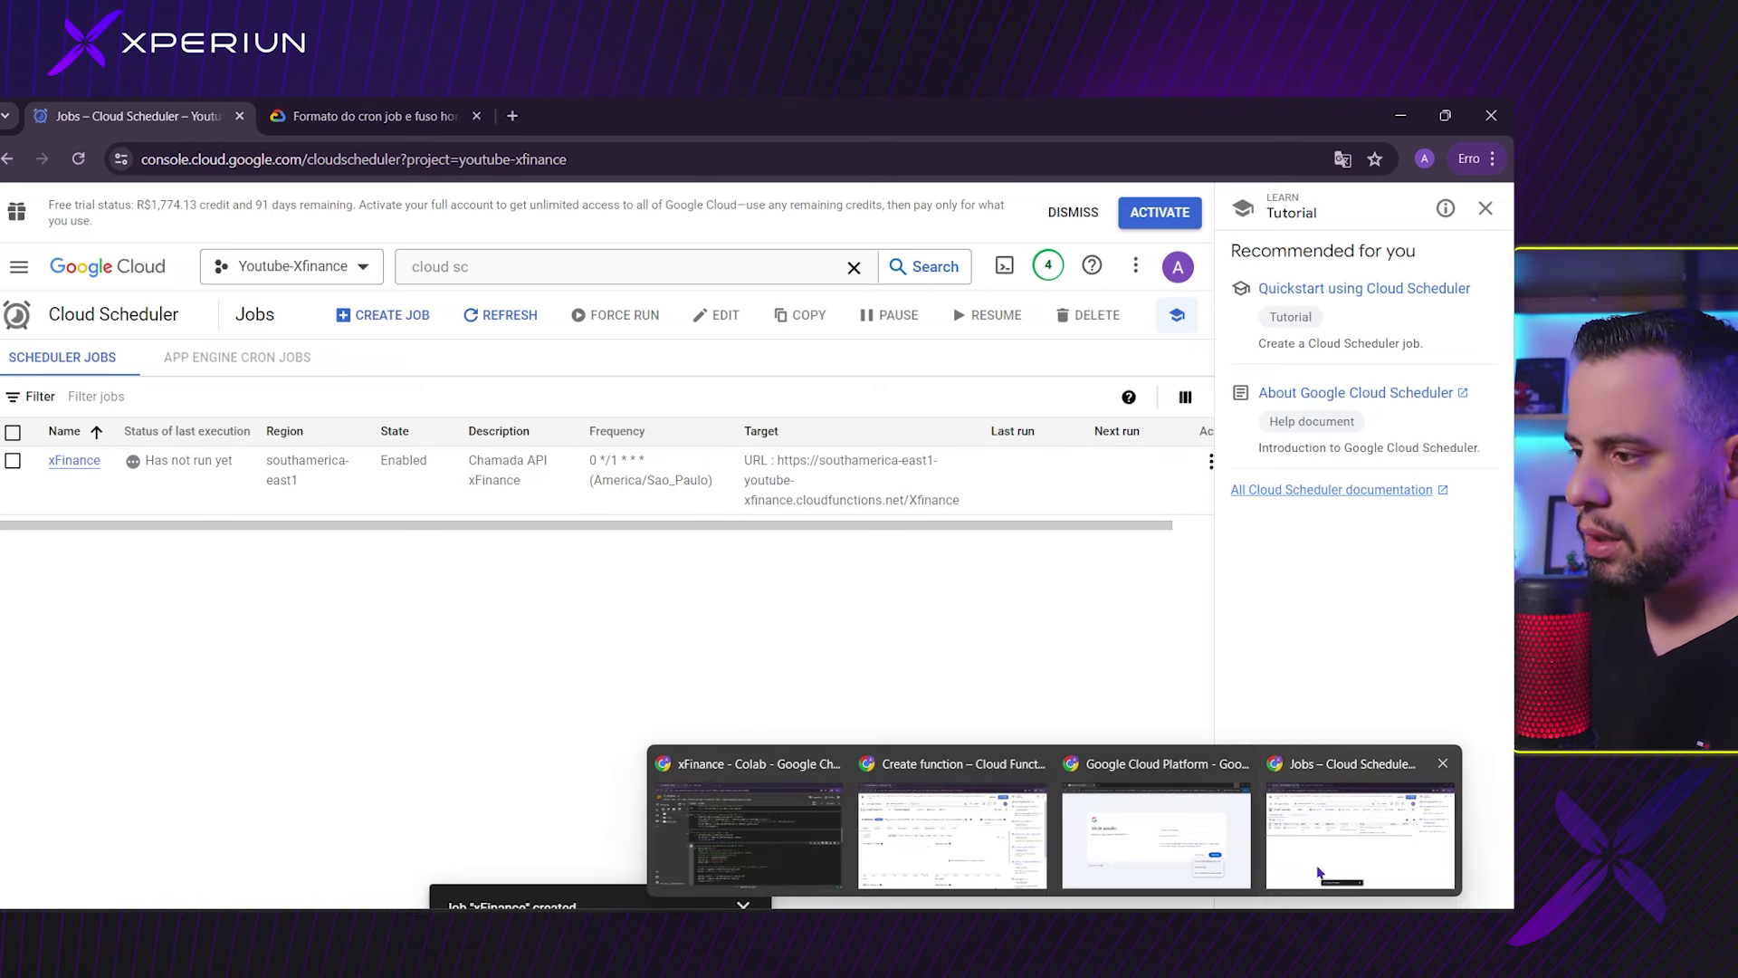
click(1166, 860)
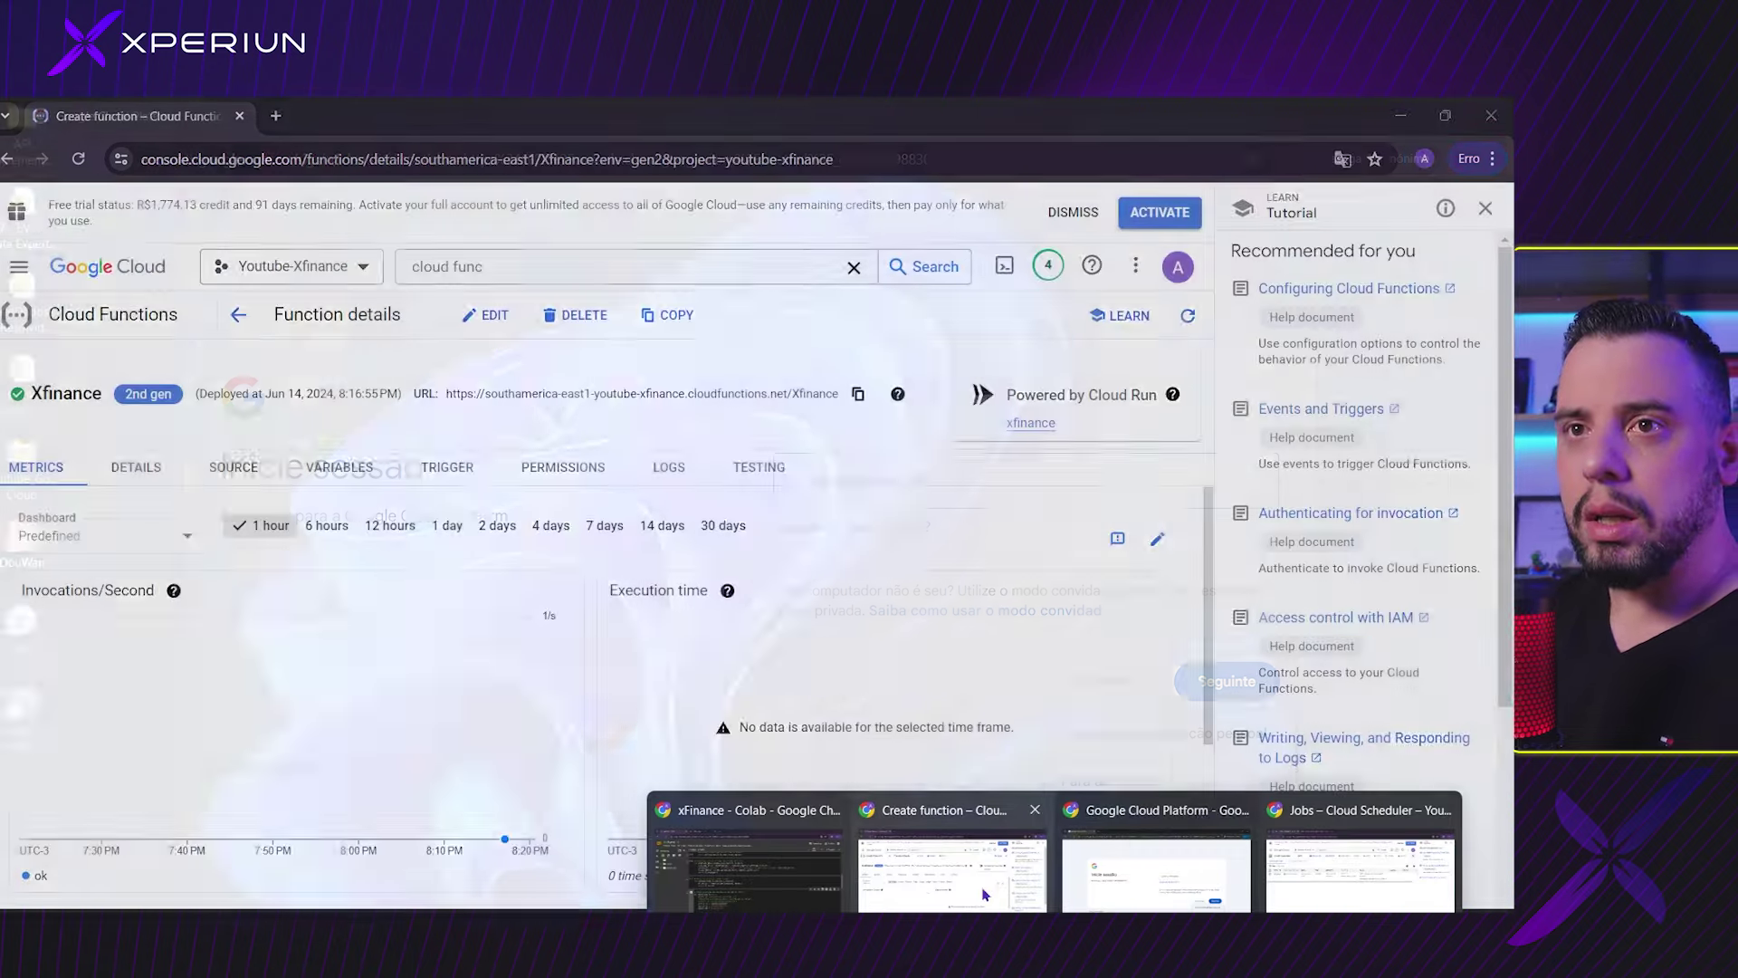
click(952, 871)
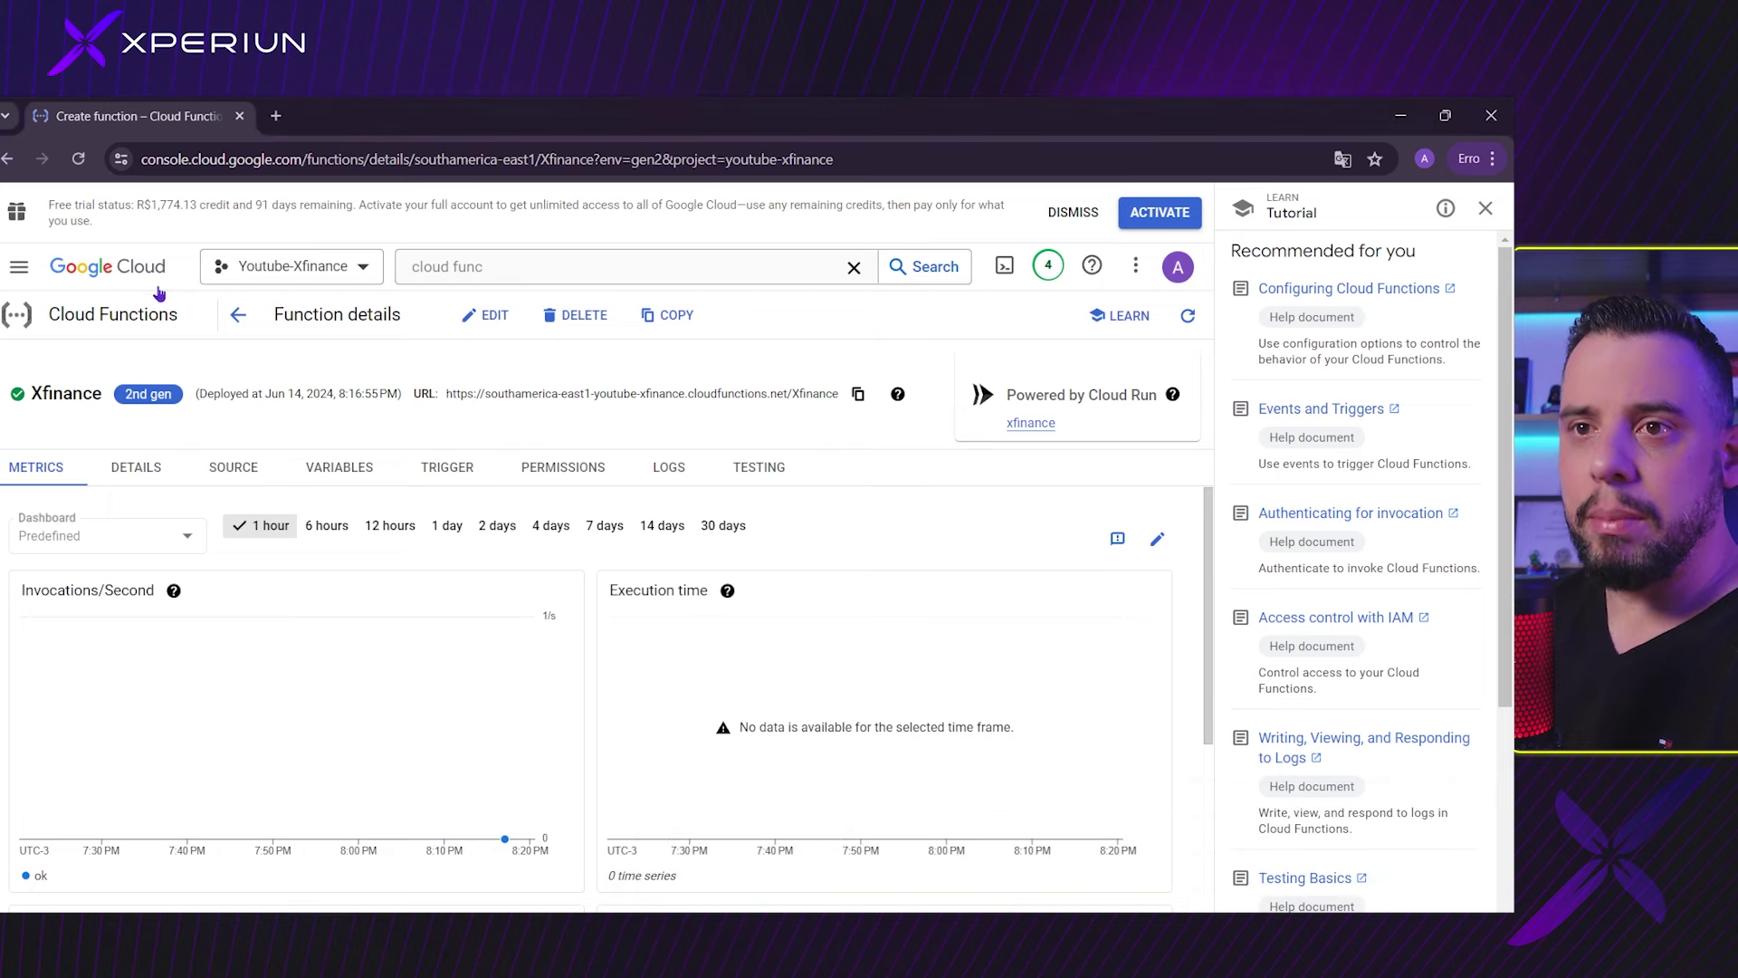
right_click(111, 271)
click(244, 319)
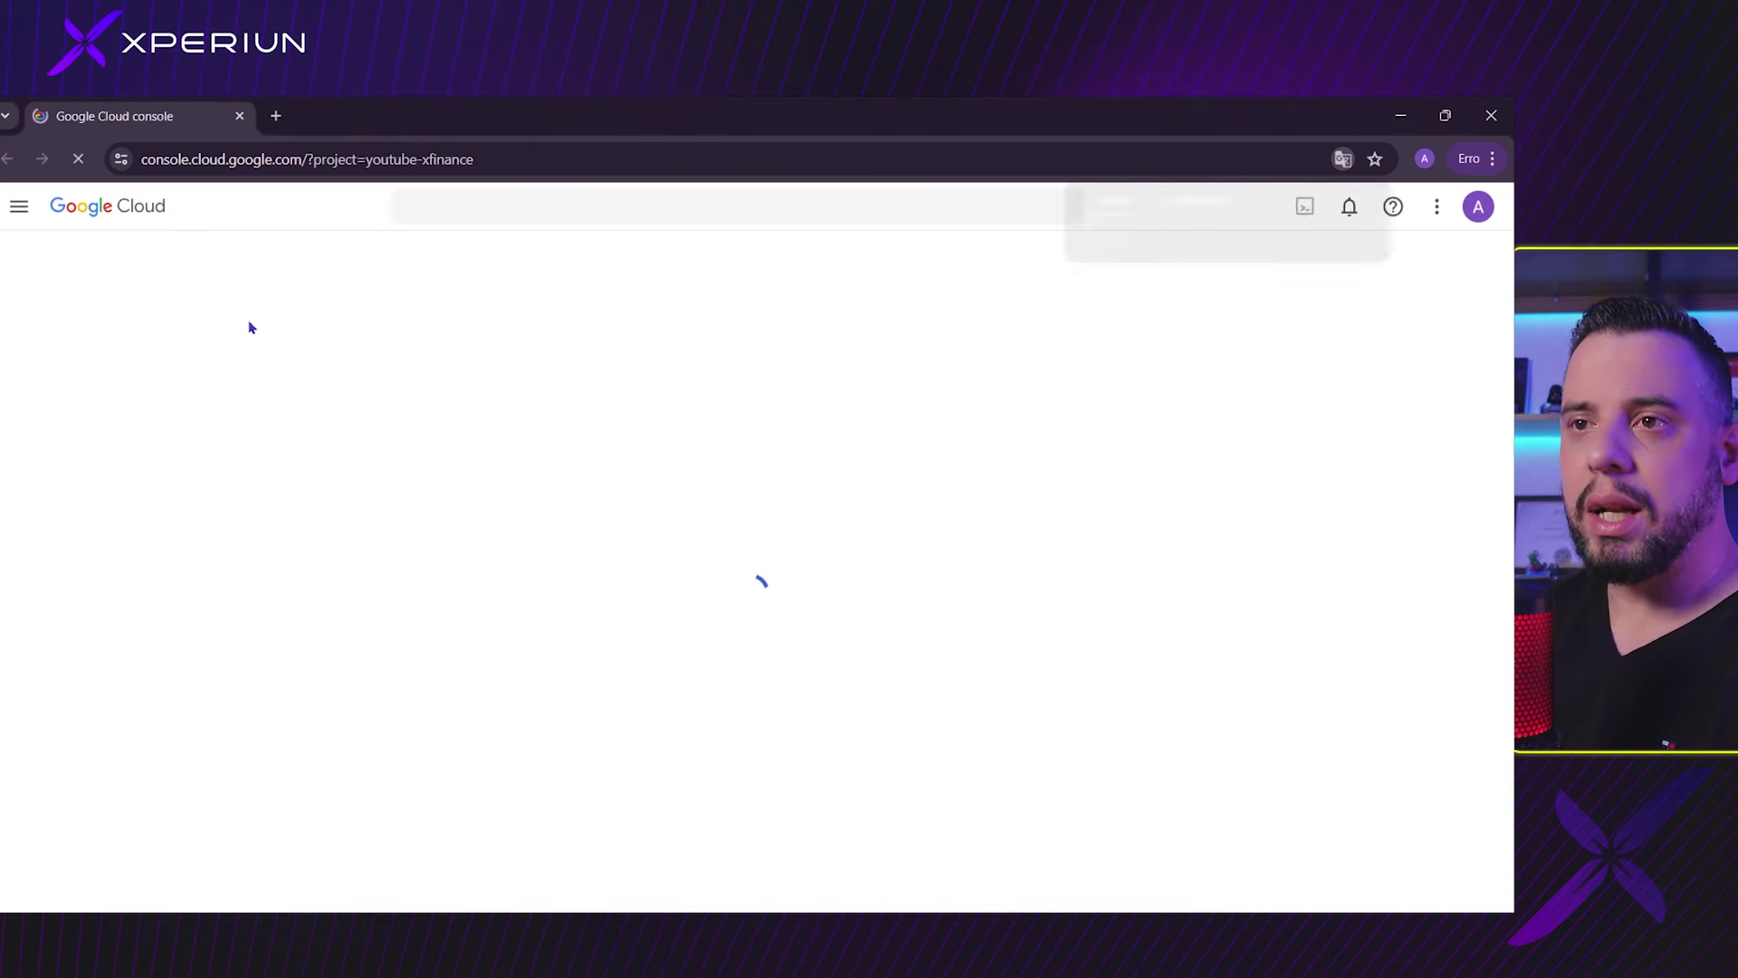
click(18, 206)
mouse_move(129, 772)
scroll(127, 715, down, 1)
mouse_move(104, 714)
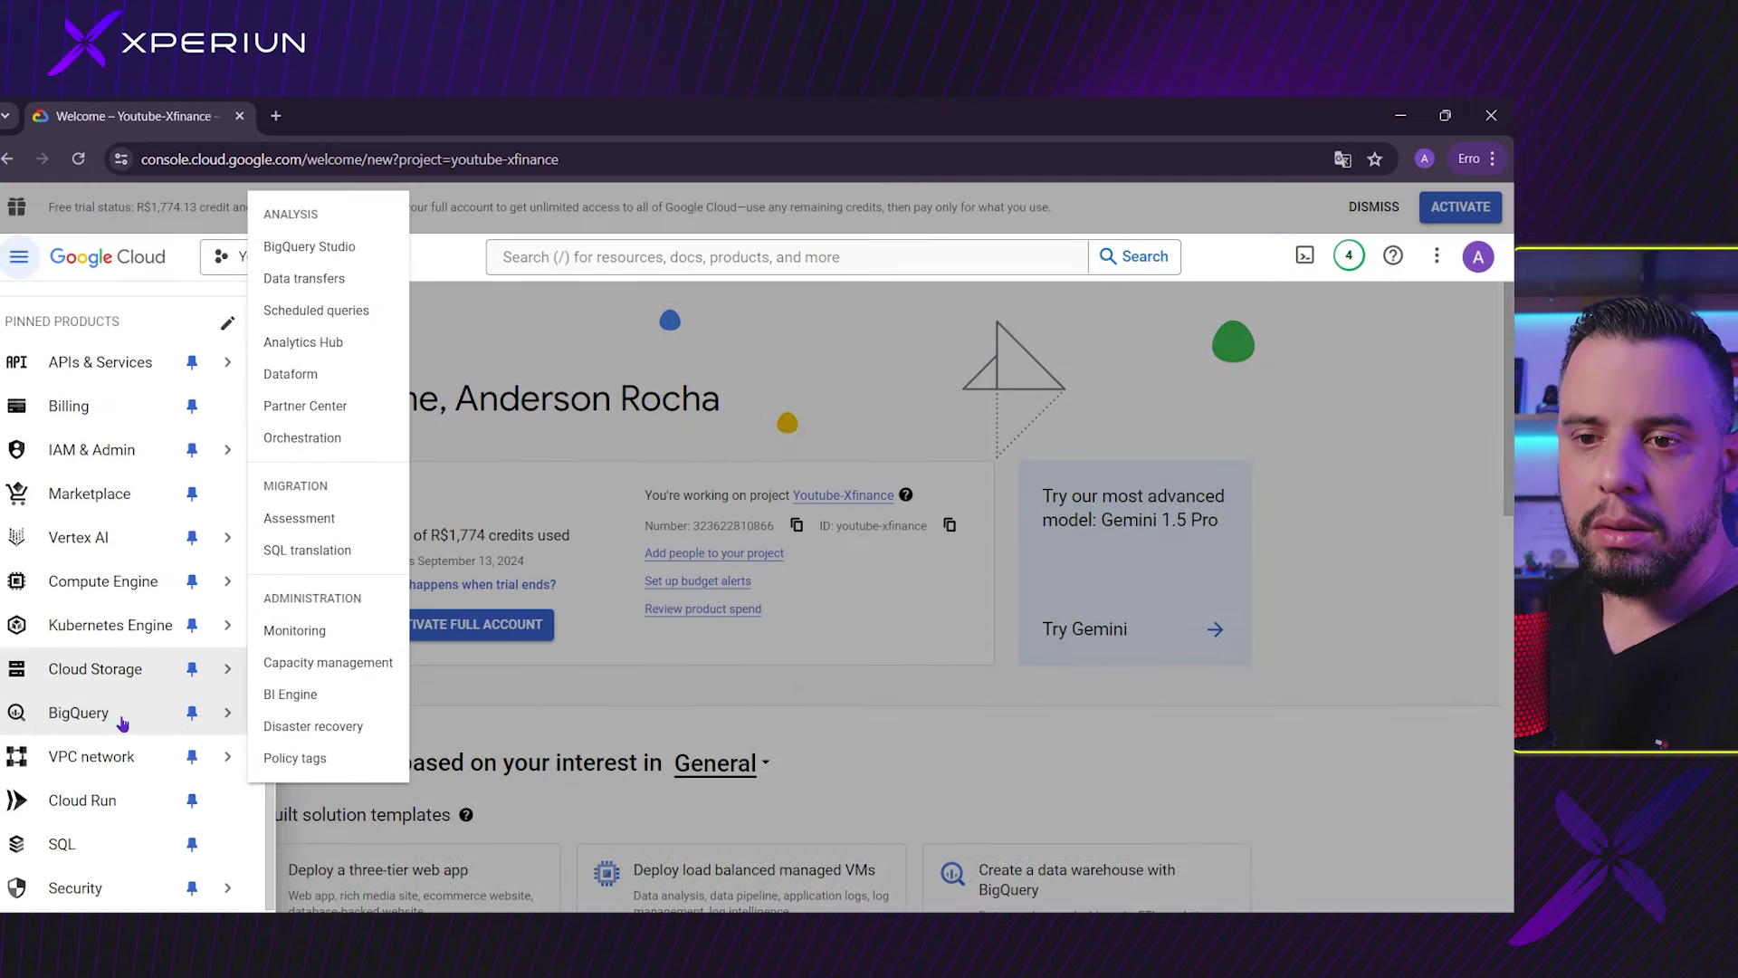
click(102, 716)
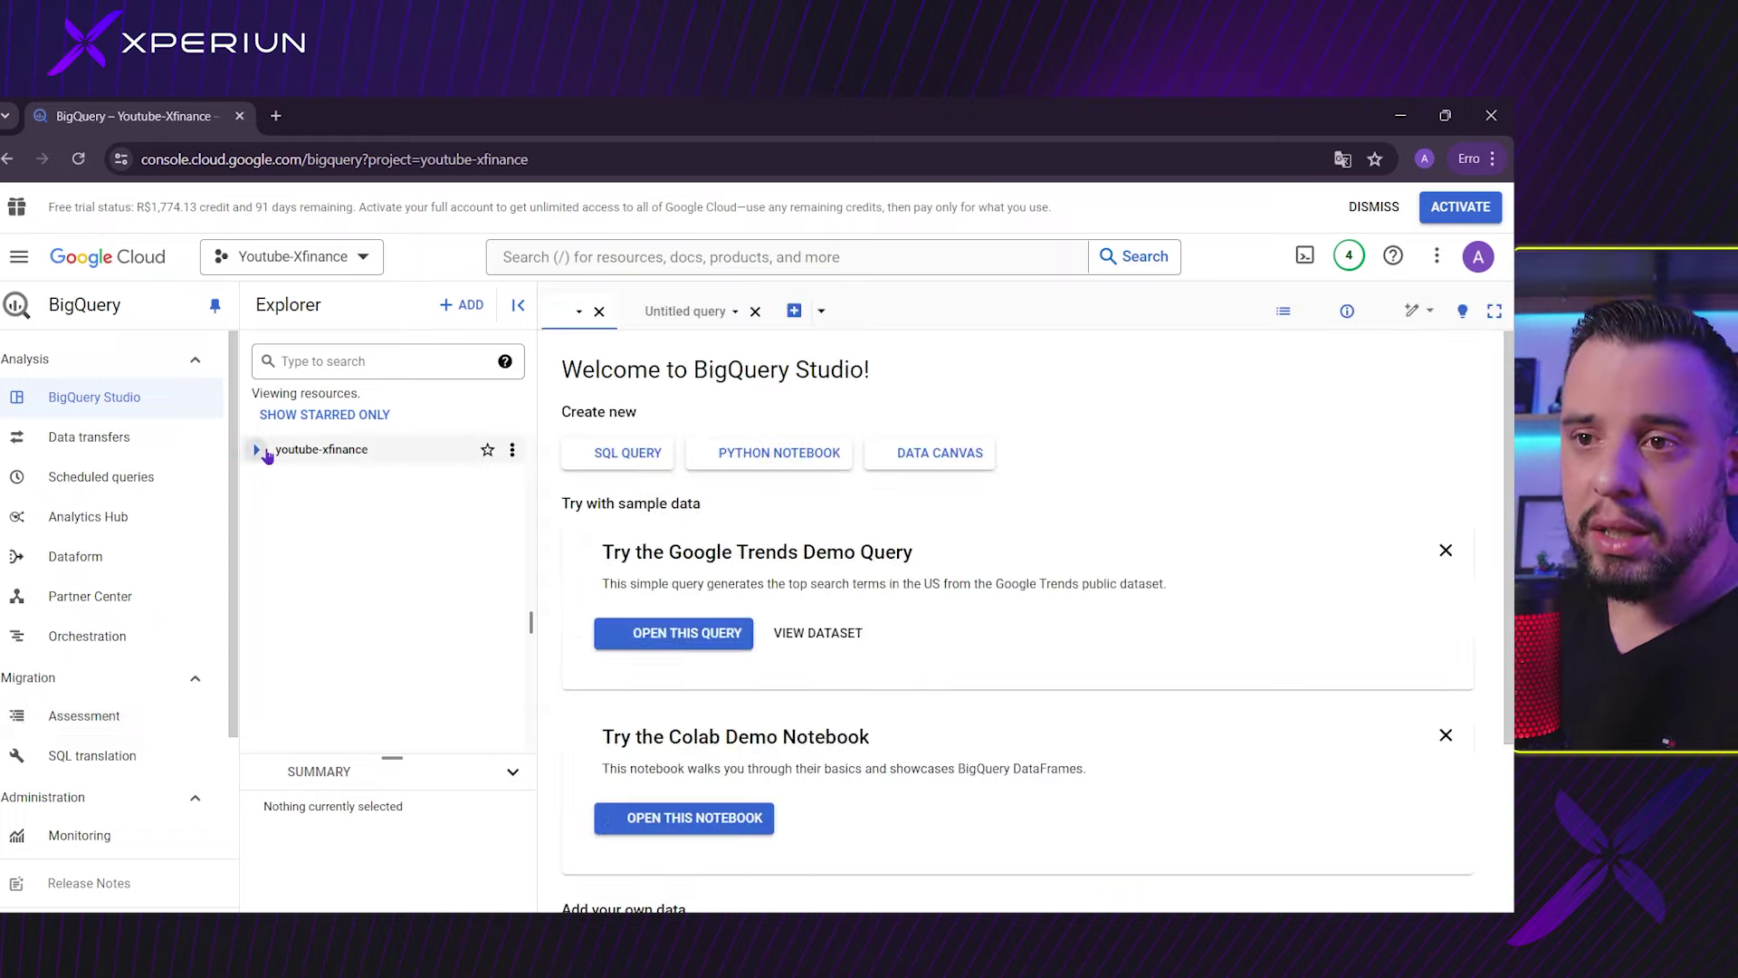
Step: Expand the youtube-xfinance project and delete its xfinance_dataset, confirming the deletion with the word "delete"
click(256, 450)
click(276, 592)
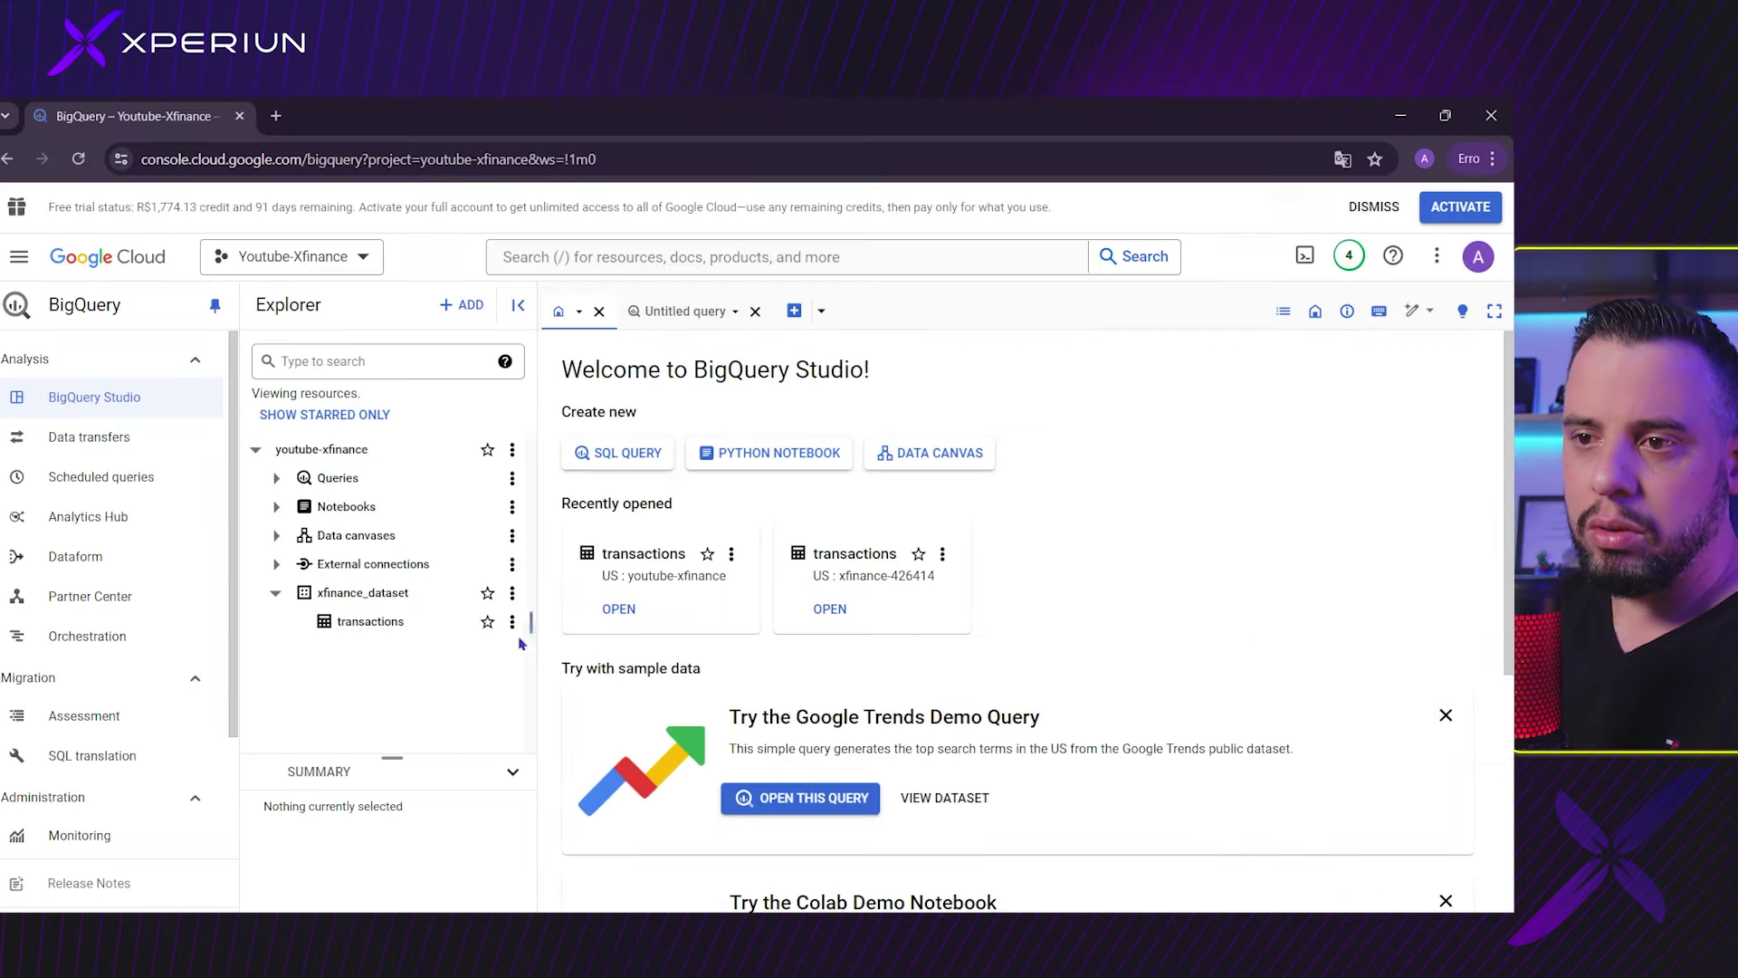
click(513, 592)
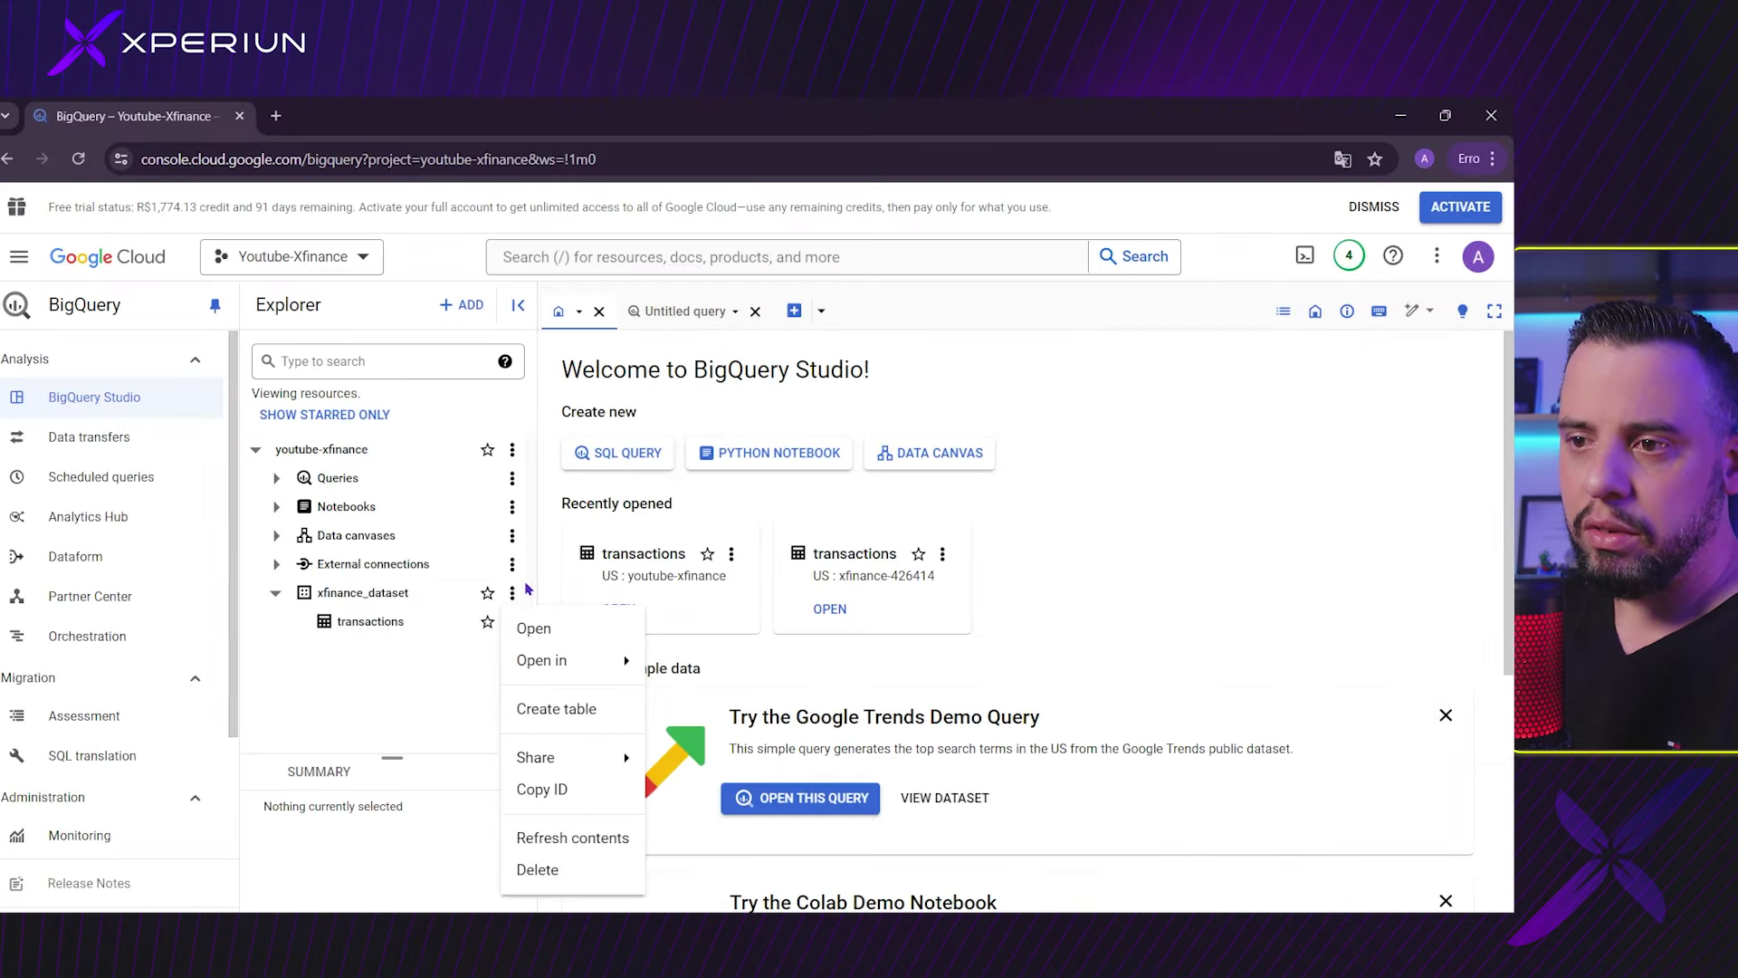
click(553, 870)
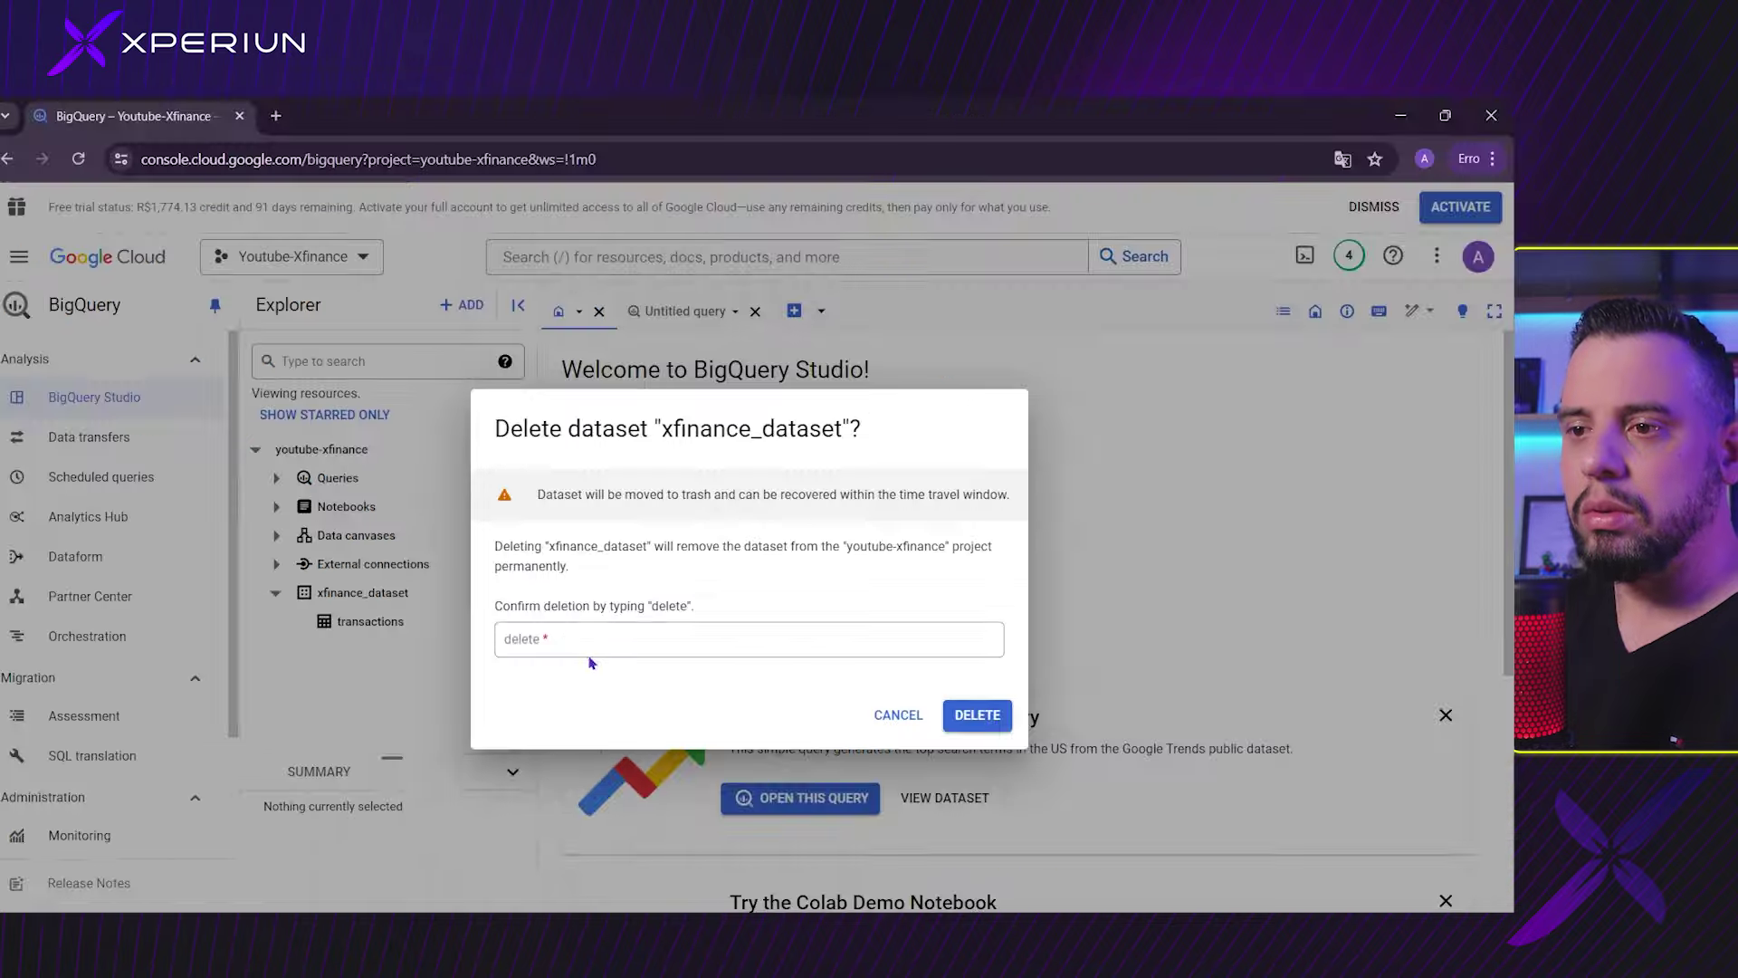
click(652, 610)
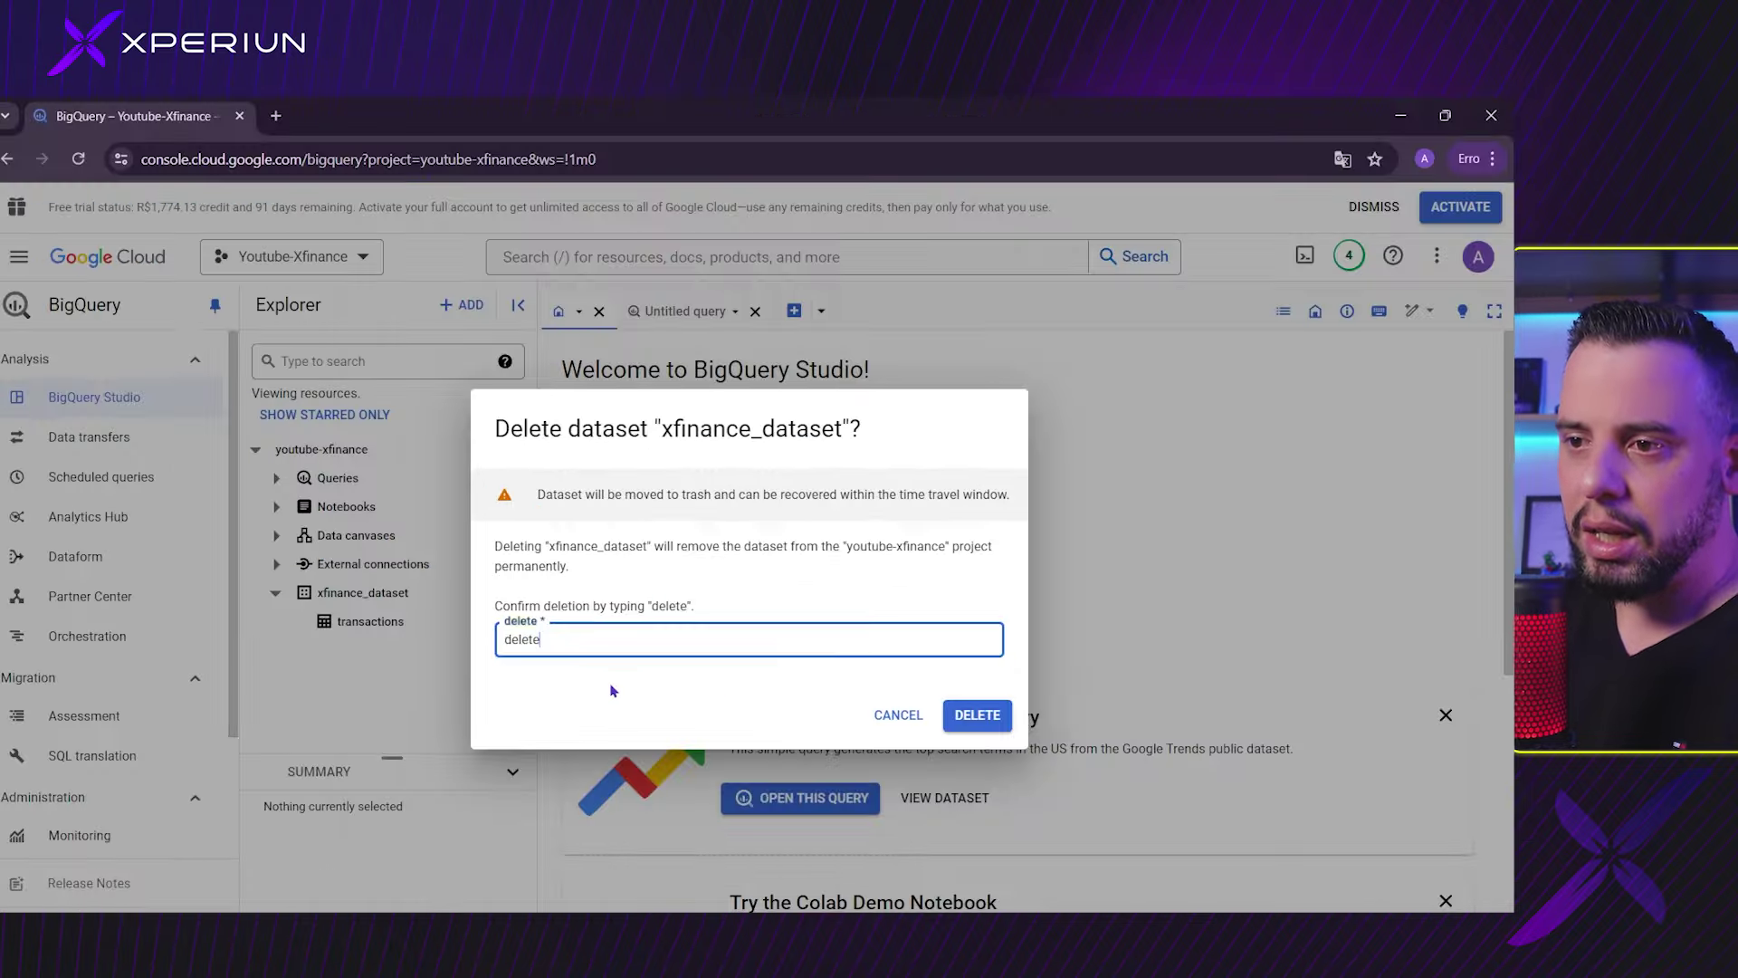
click(982, 716)
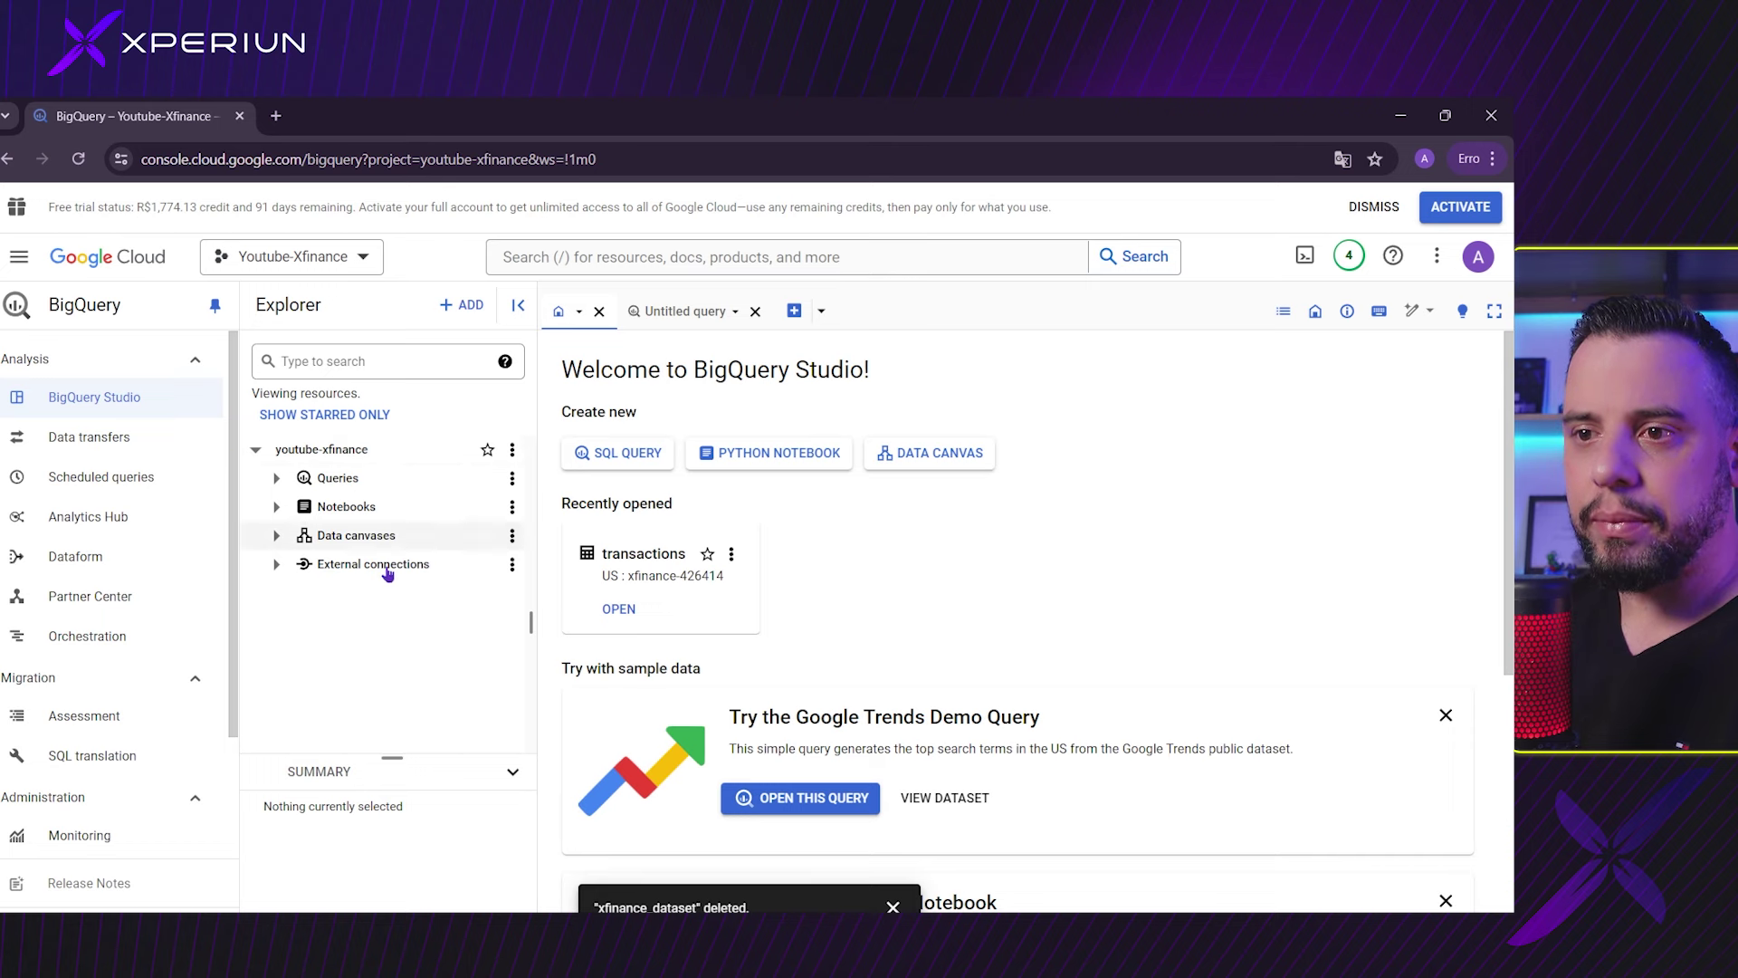
Step: Reload the BigQuery page, switch to the Cloud Scheduler browser window and force a run of the xFinance job
click(78, 159)
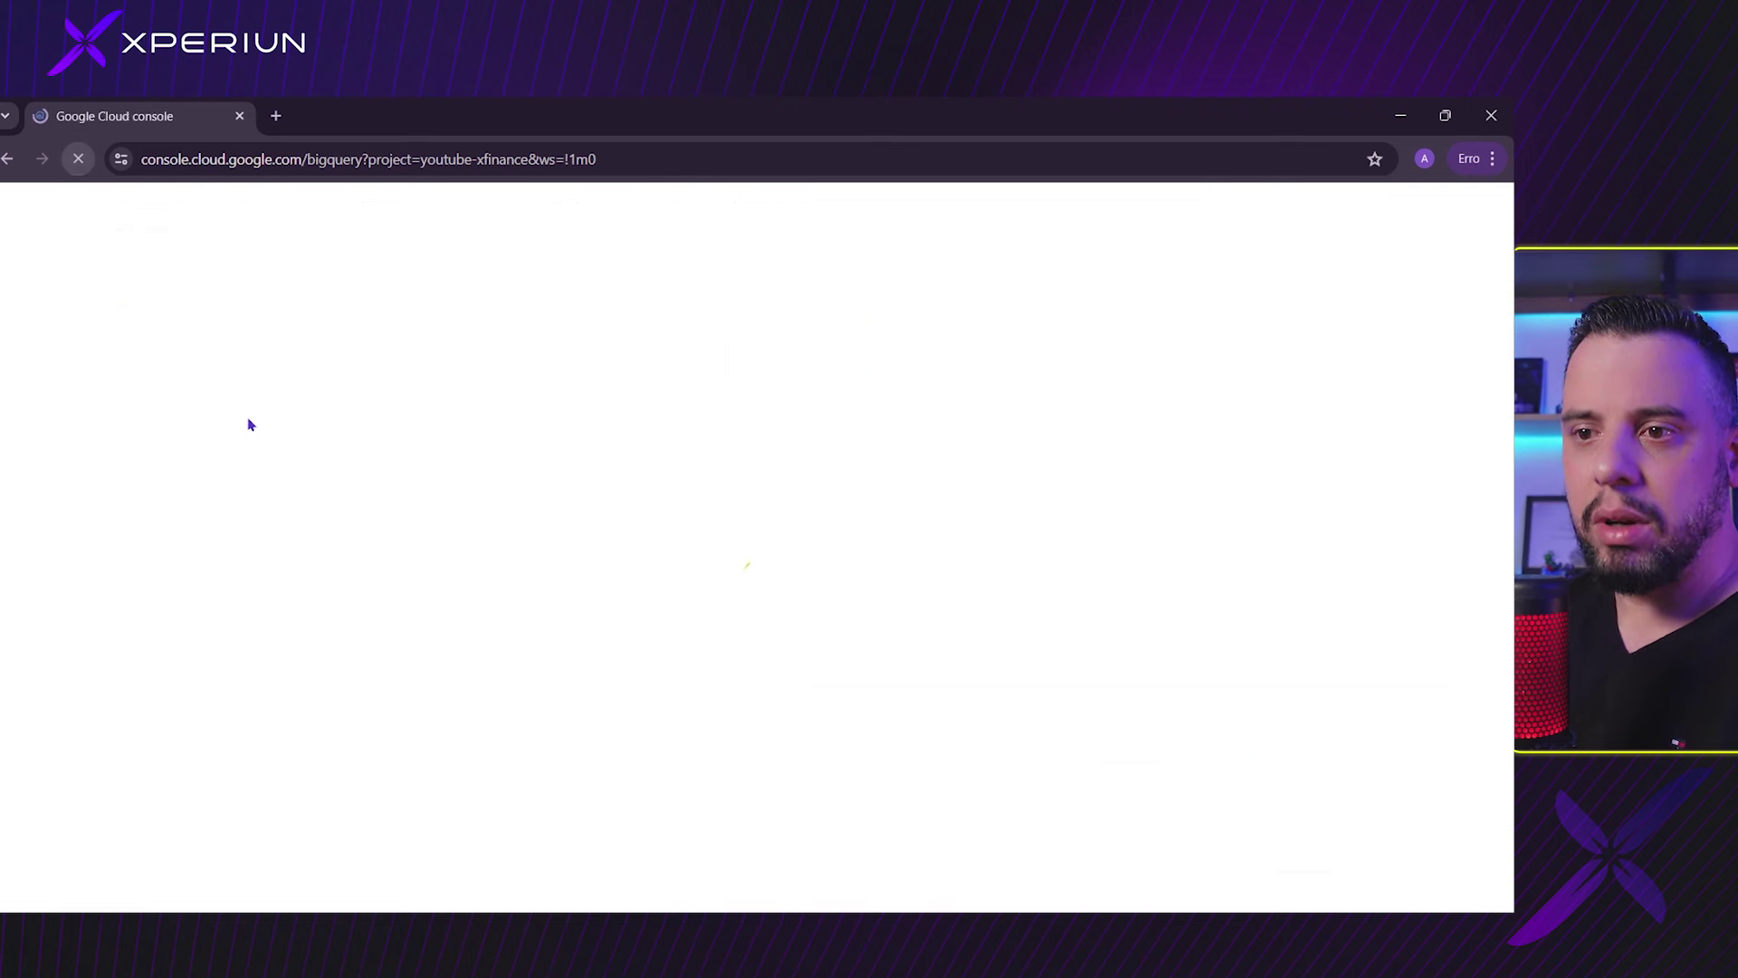
key(alt+Tab)
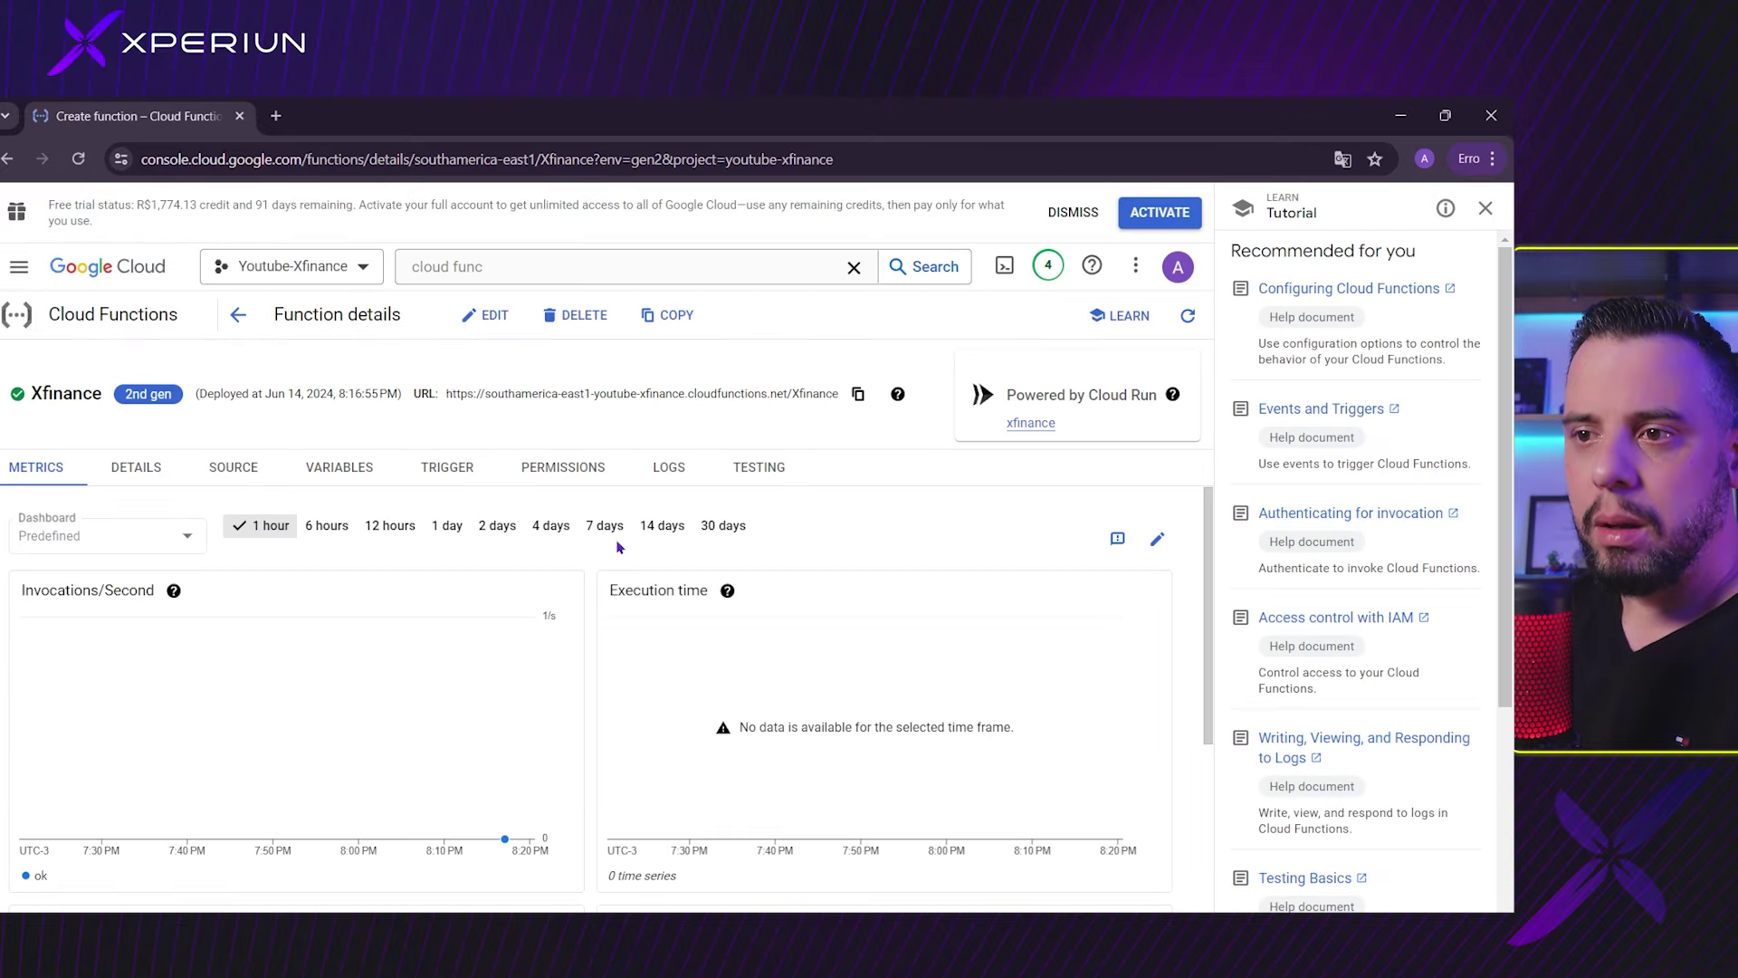
key(alt+Tab)
key(alt+Tab)
key(alt+Tab)
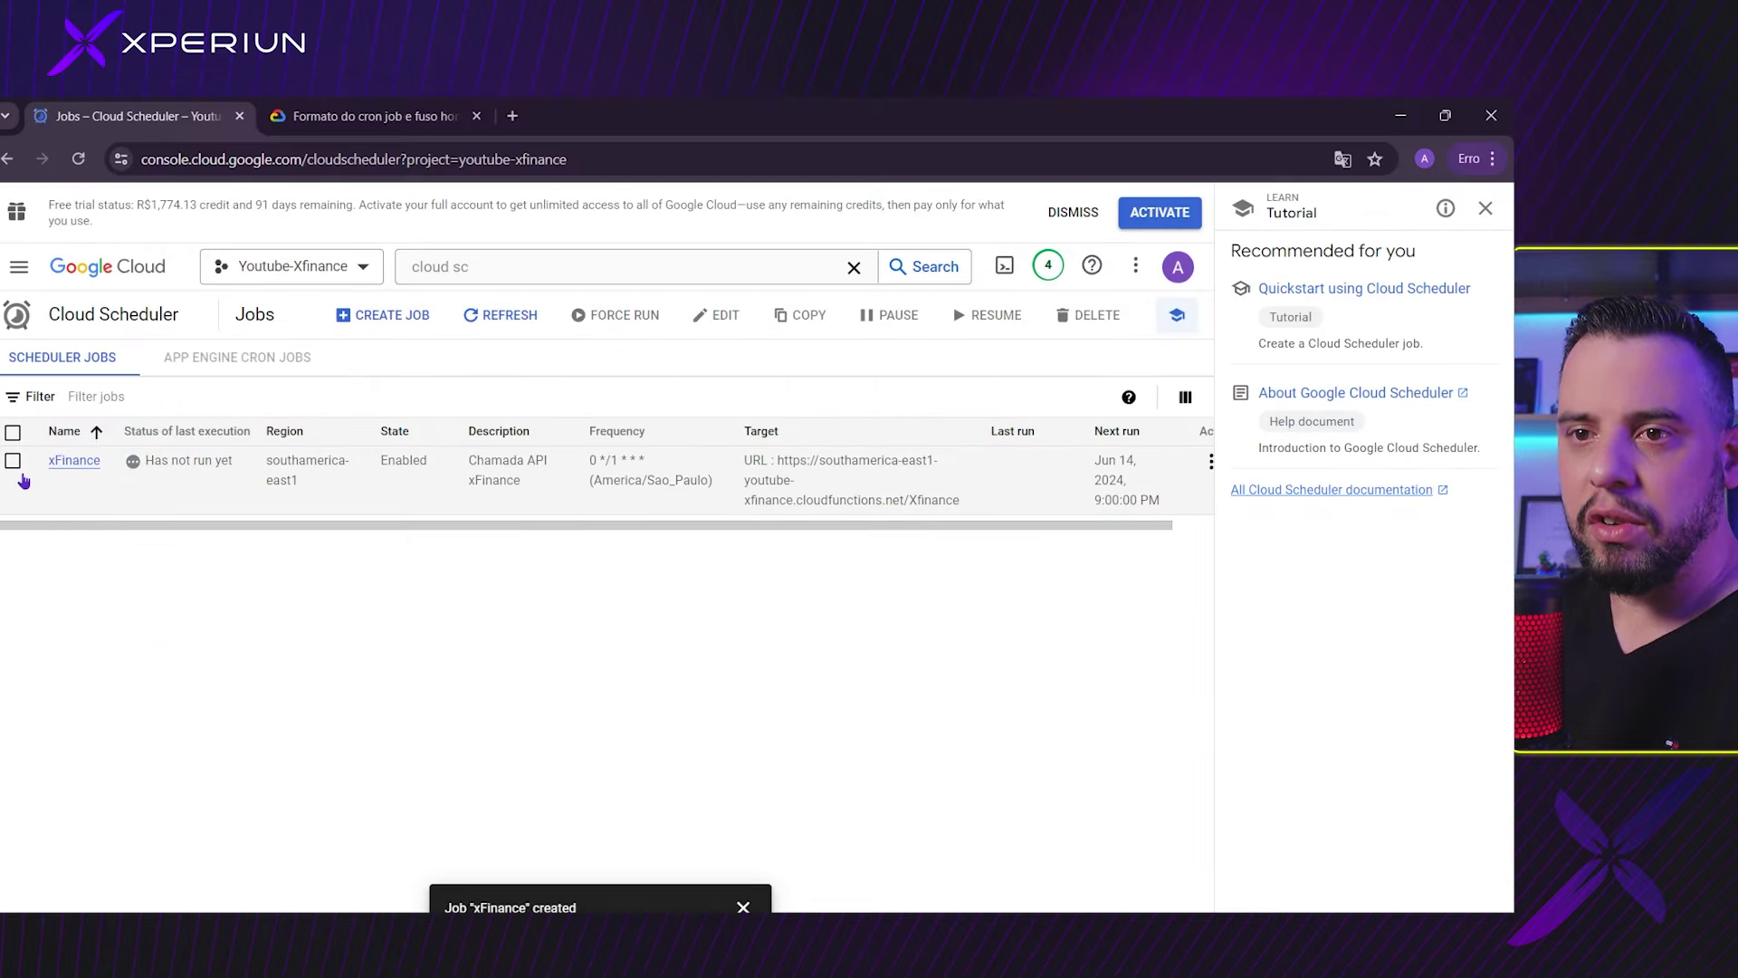
click(16, 464)
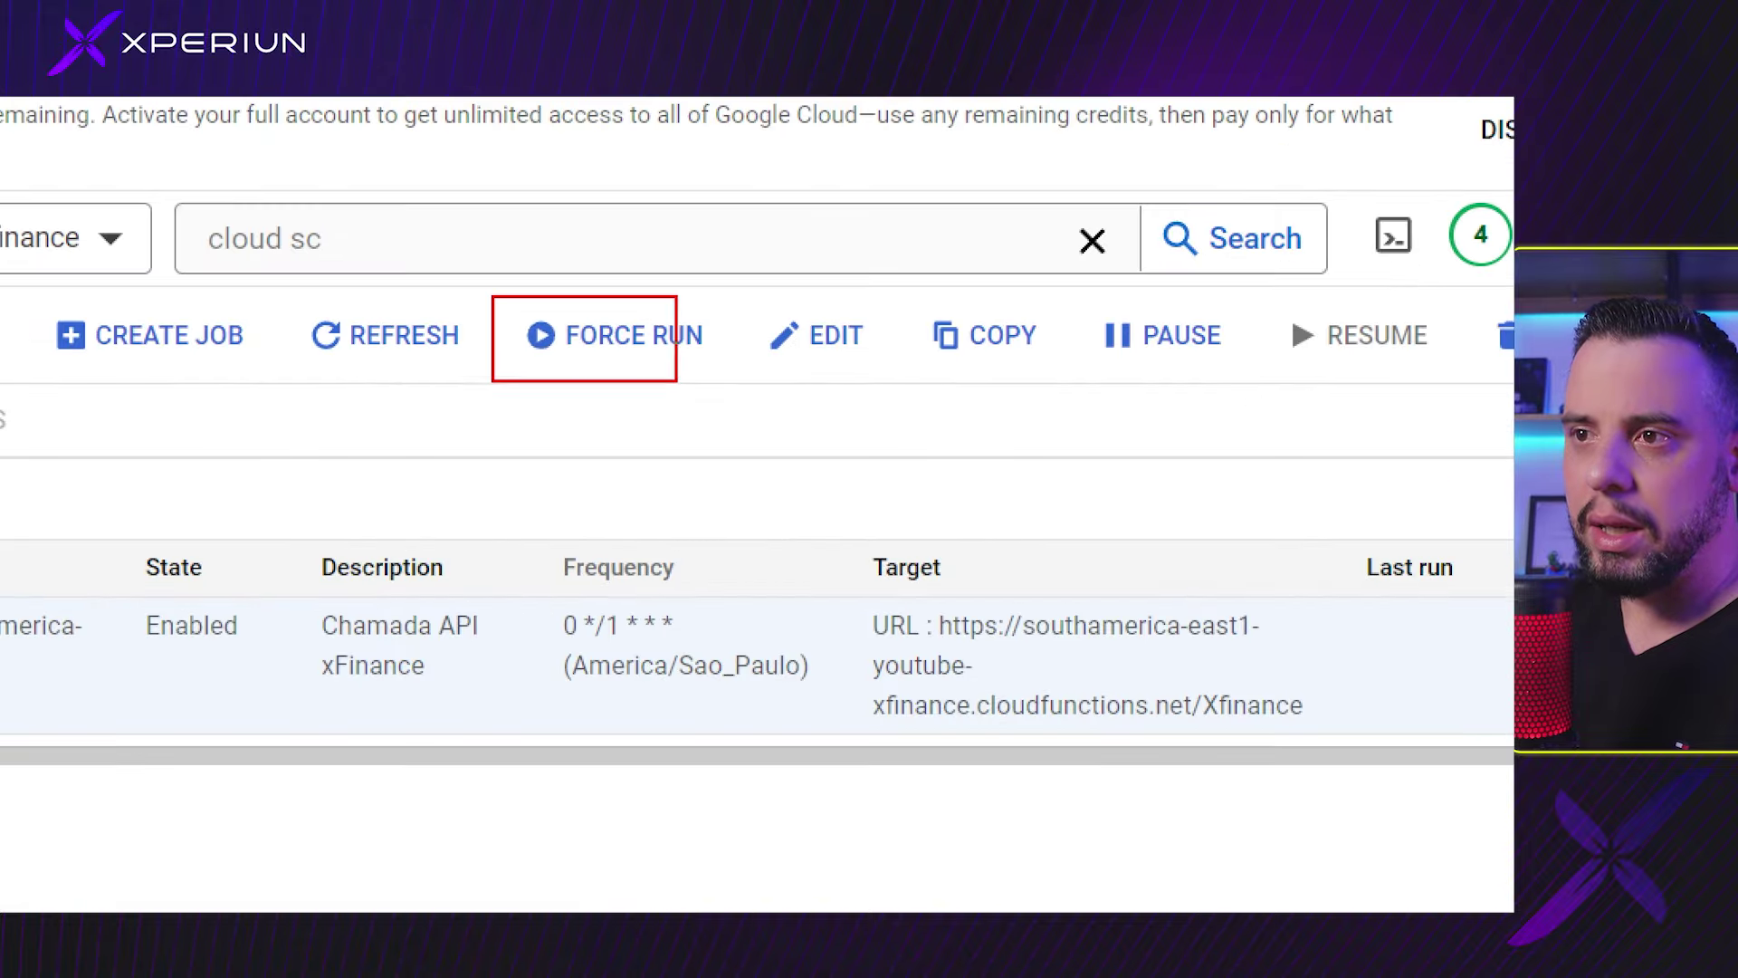
click(598, 335)
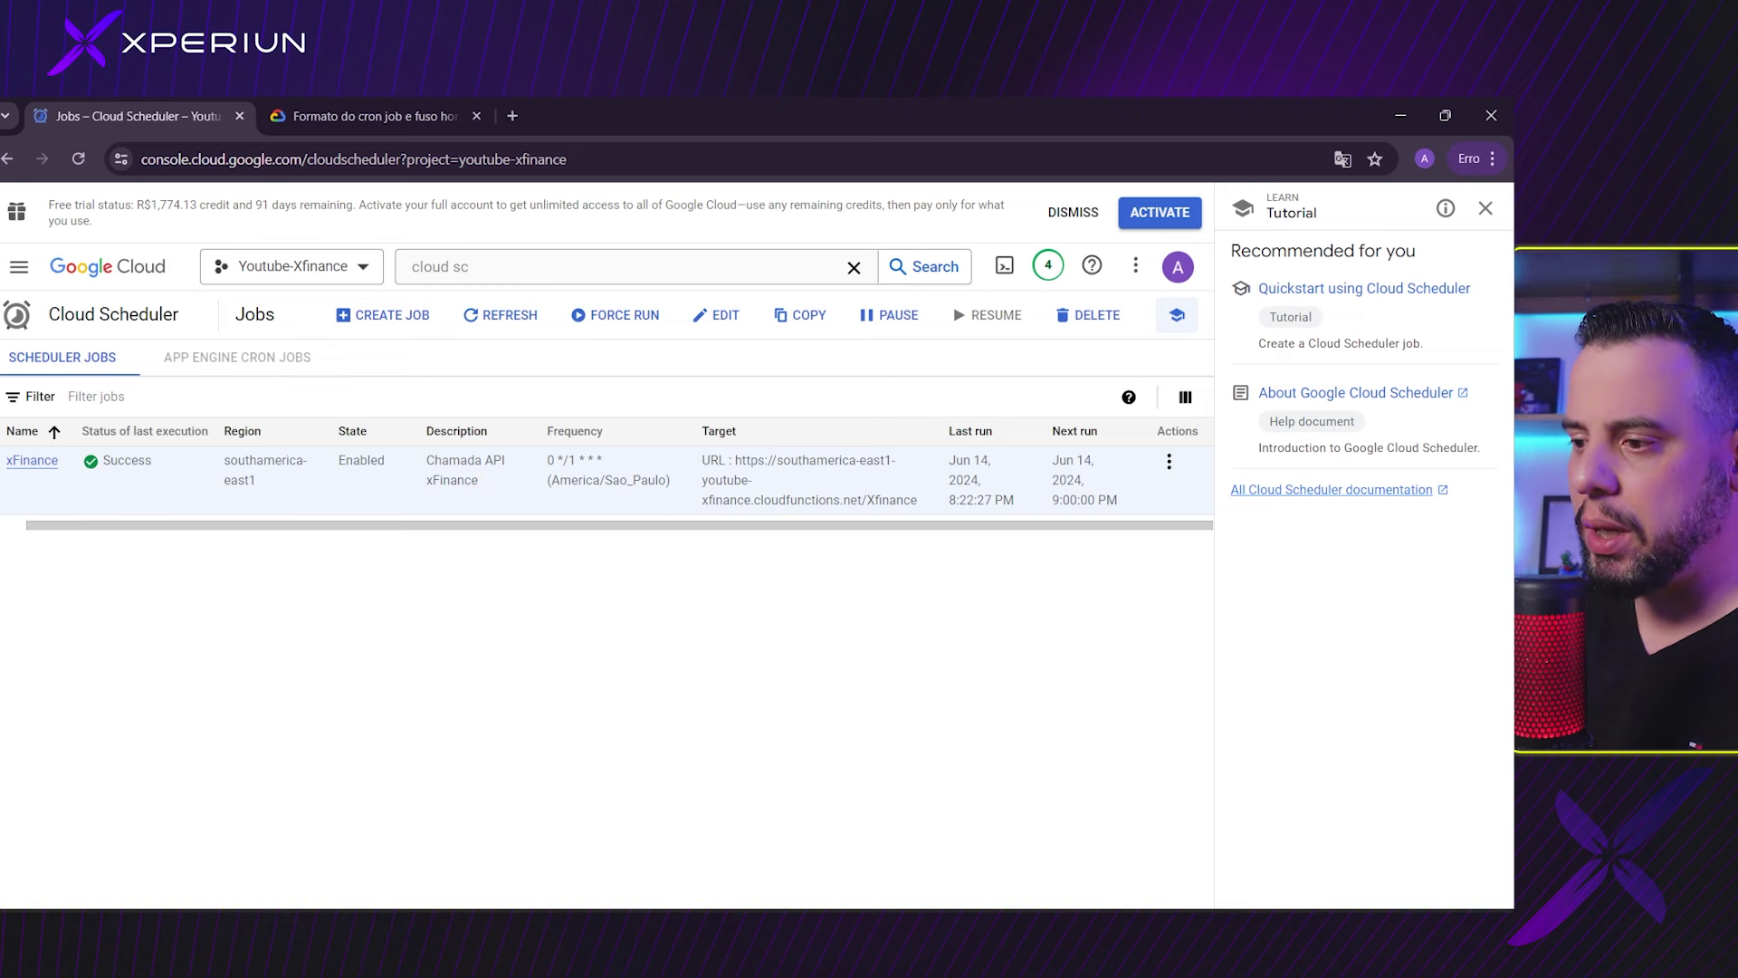
Step: Return to the BigQuery window, expand the youtube-xfinance project and its xfinance dataset, and preview the rows of the transactions table
mouse_move(902, 905)
click(1206, 869)
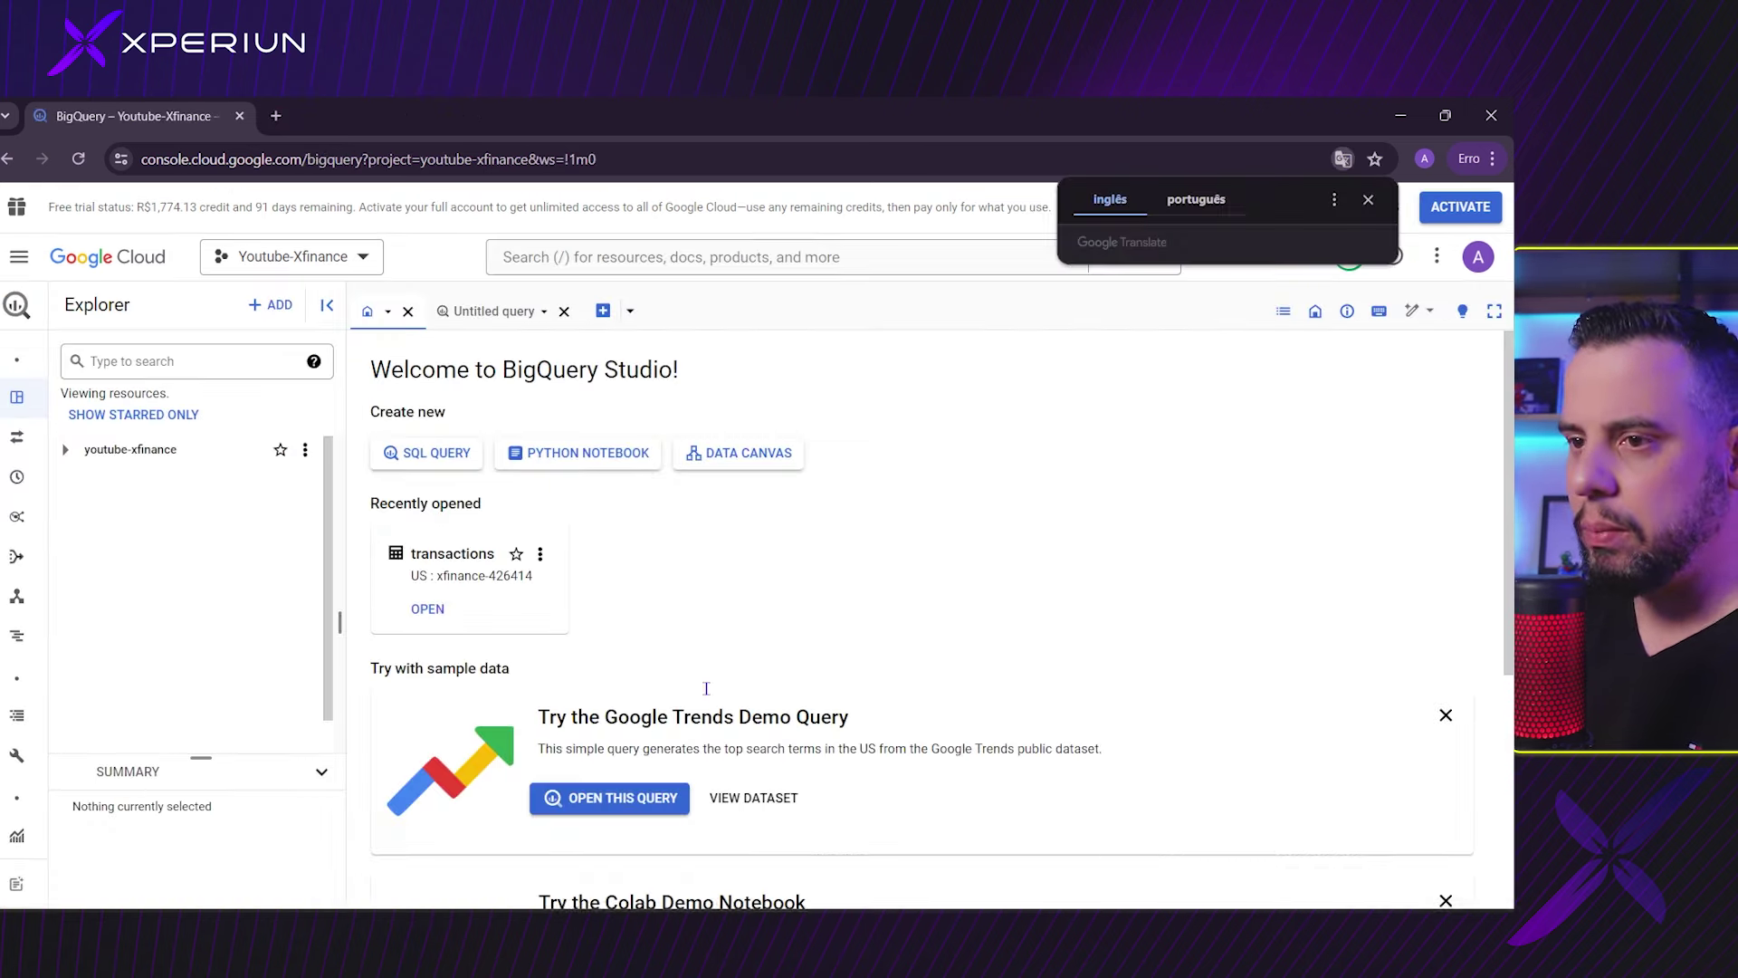
click(63, 451)
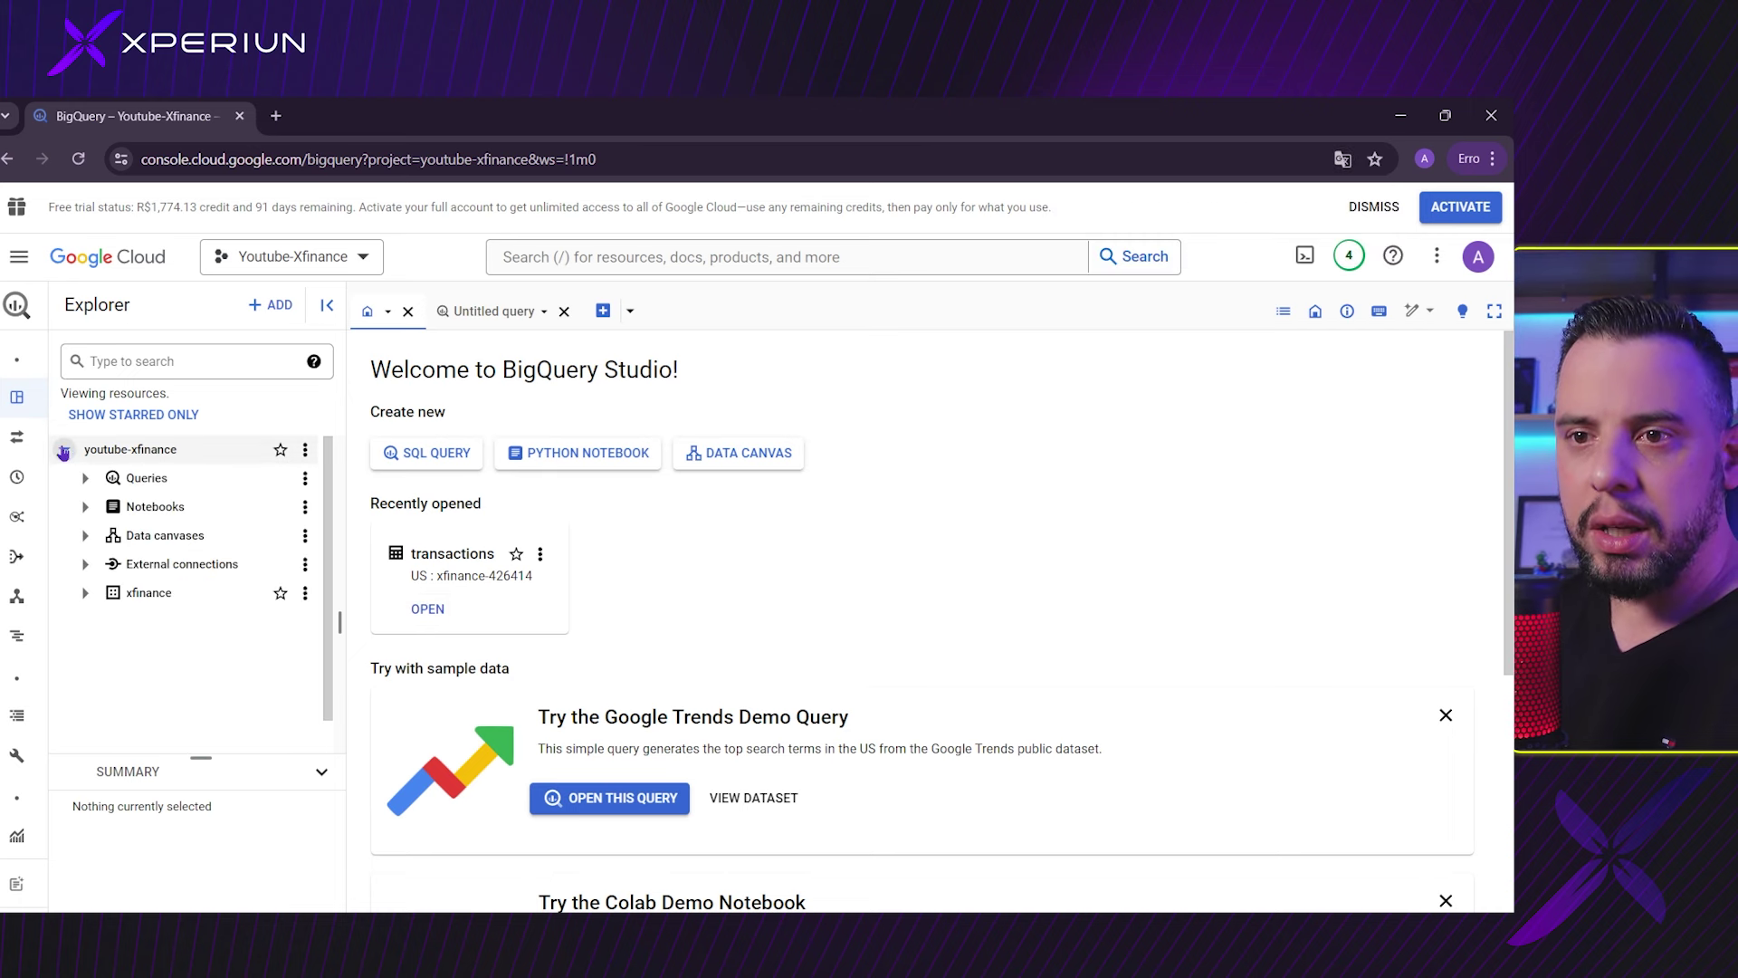
click(88, 593)
click(172, 623)
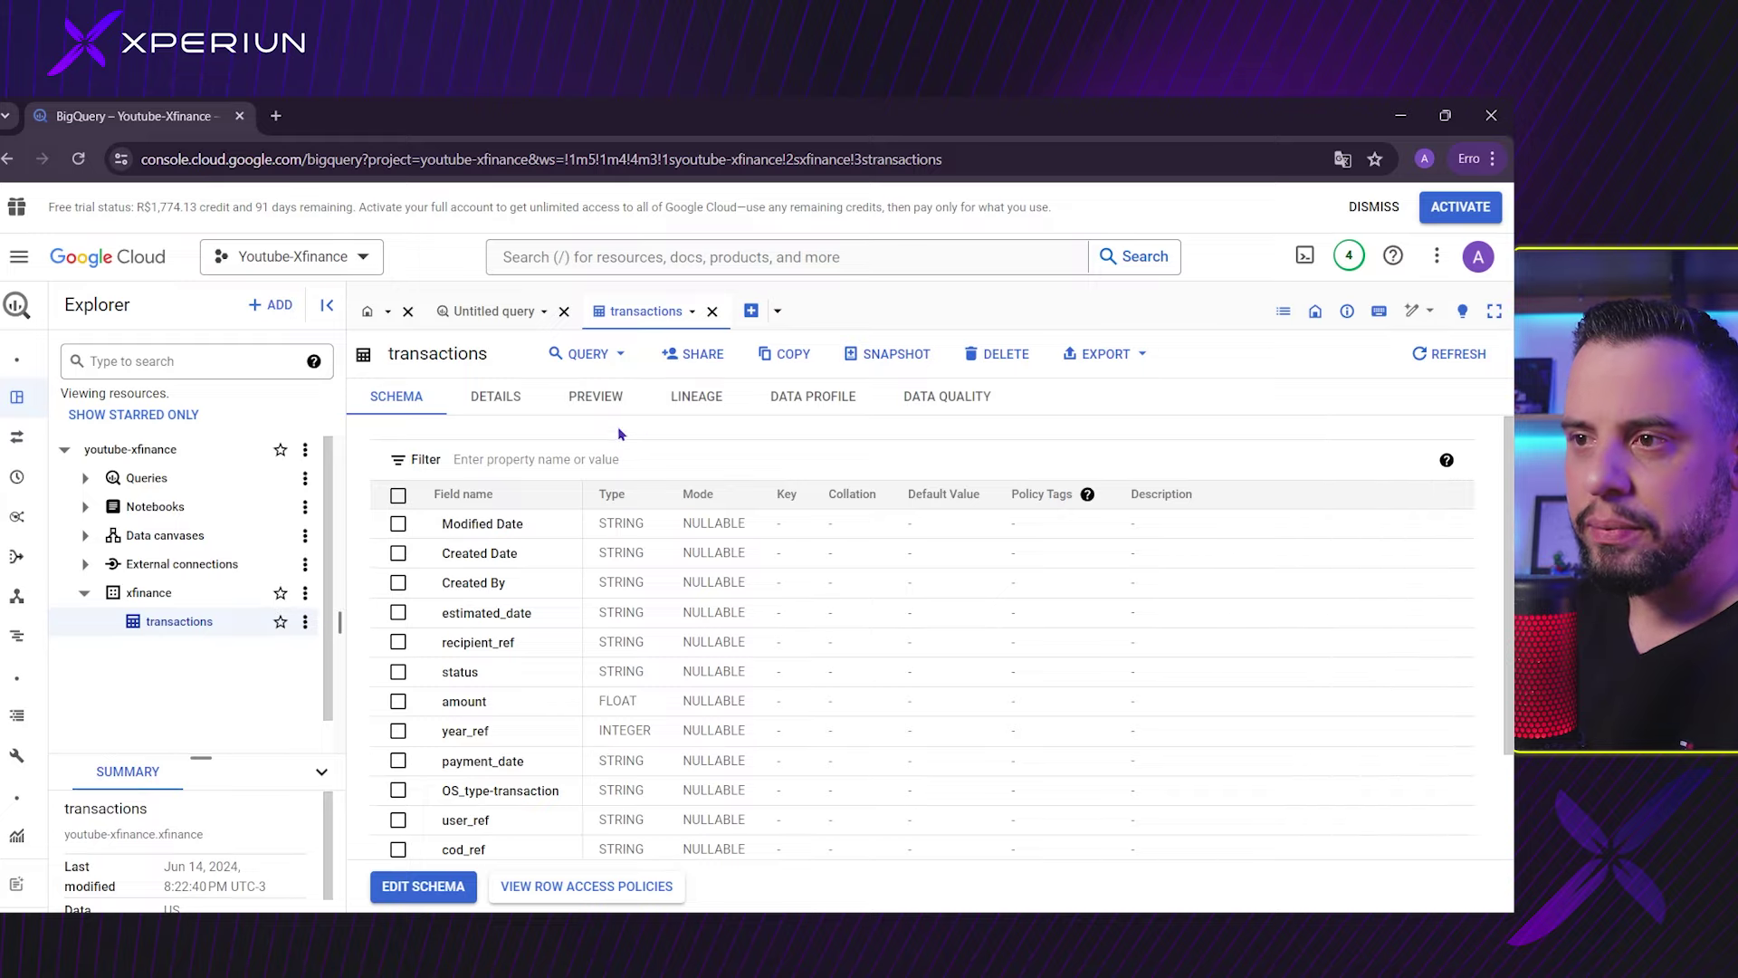
click(577, 409)
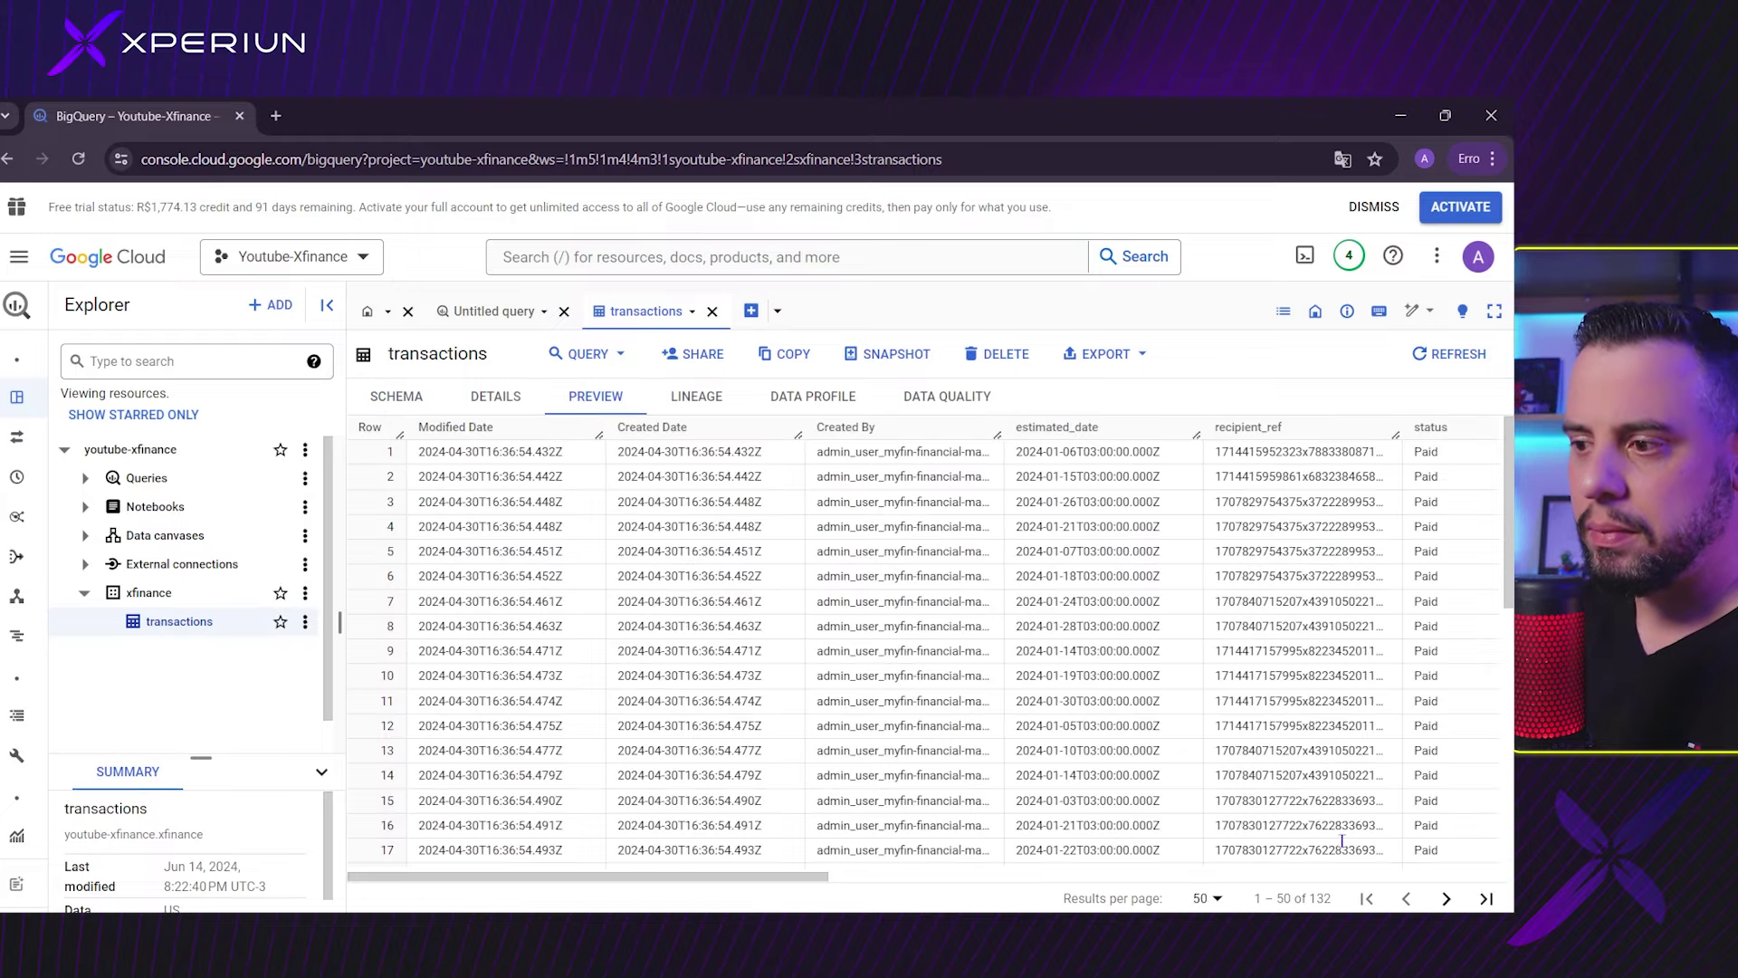